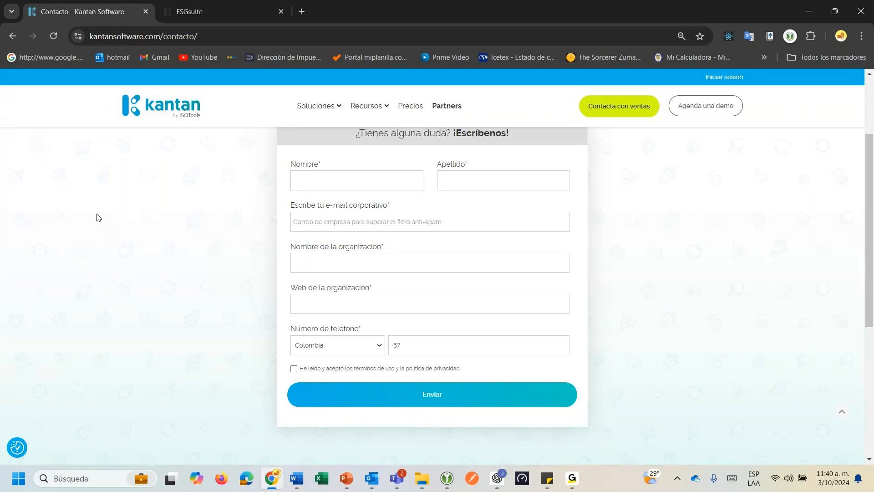
Switch to the ESGsuite tab and scroll briefly through the Kantan process map.
{"action": "left_click", "coordinate": [169, 11]}
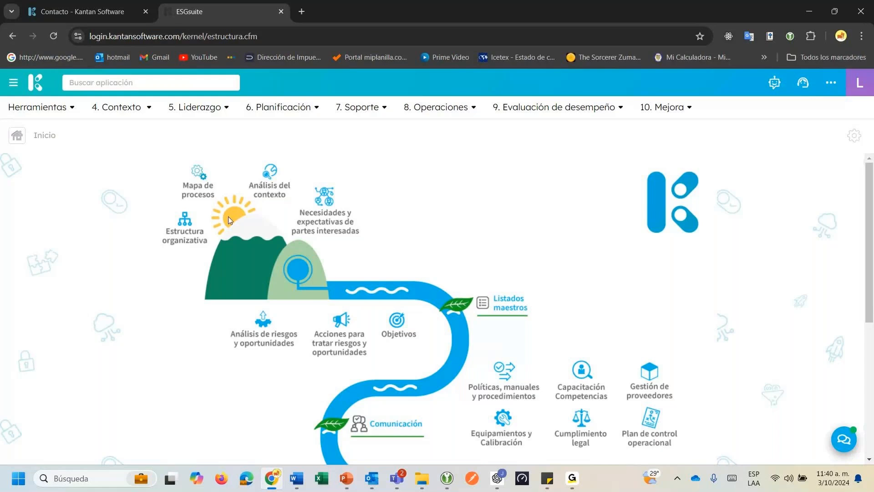
{"action": "scroll", "coordinate": [228, 217], "scroll_direction": "down", "scroll_amount": 1}
{"action": "scroll", "coordinate": [230, 223], "scroll_direction": "down", "scroll_amount": 3}
{"action": "scroll", "coordinate": [231, 217], "scroll_direction": "up", "scroll_amount": 3}
Open login.kantansoftware.com in a new browser tab.
{"action": "left_click", "coordinate": [302, 11]}
{"action": "type", "text": "lo"}
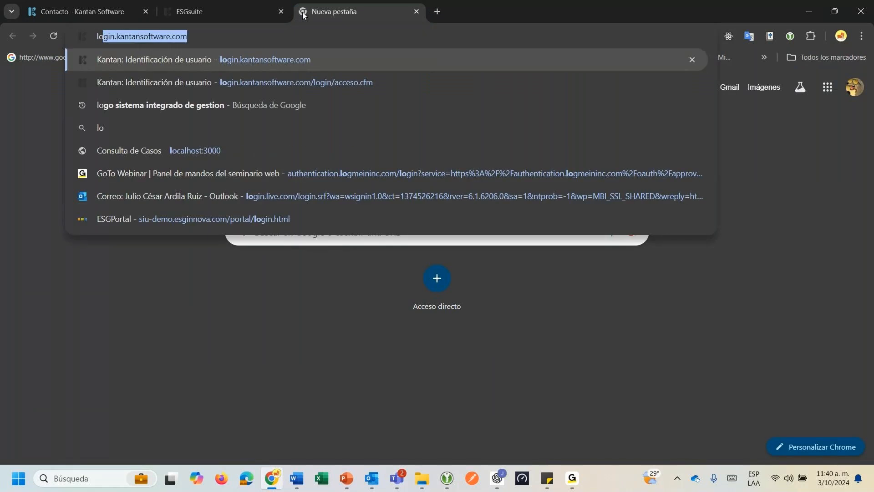
{"action": "key", "text": "Return"}
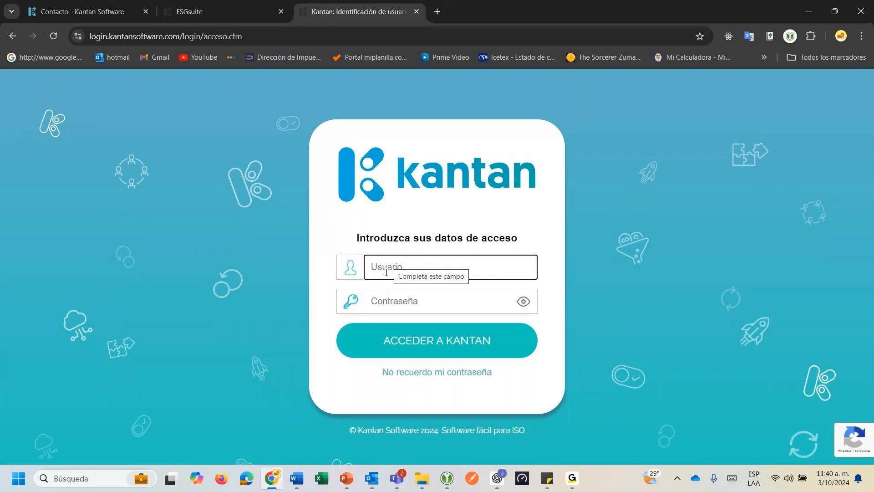
Try the Usuario and Contraseña fields, then select and deselect the page address.
{"action": "left_click", "coordinate": [387, 272]}
{"action": "left_click", "coordinate": [387, 300]}
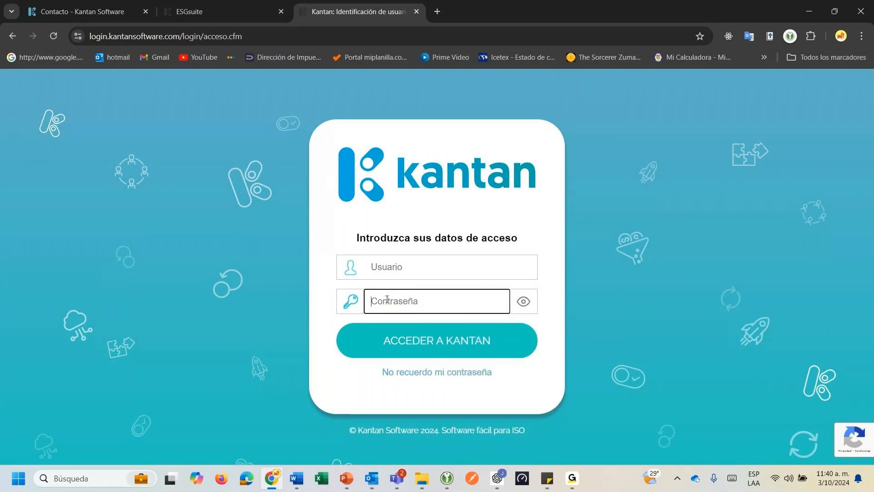
{"action": "left_click", "coordinate": [616, 233]}
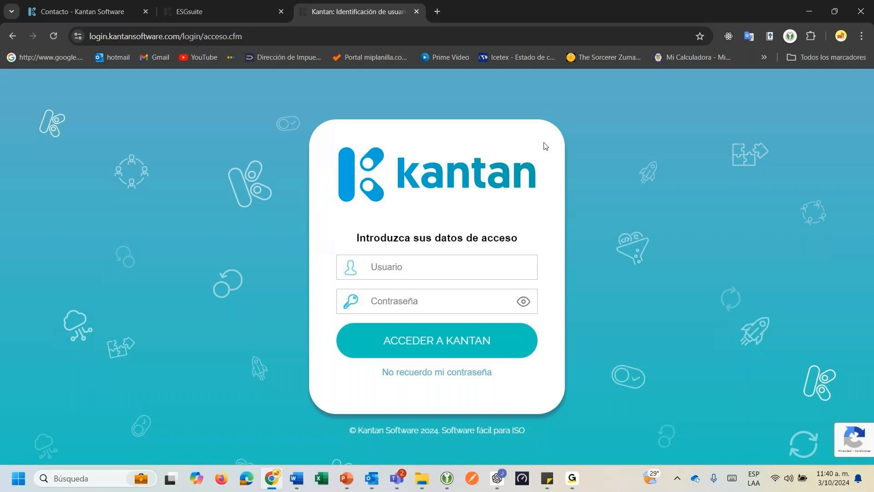
{"action": "left_click_drag", "start_coordinate": [251, 33], "coordinate": [150, 35]}
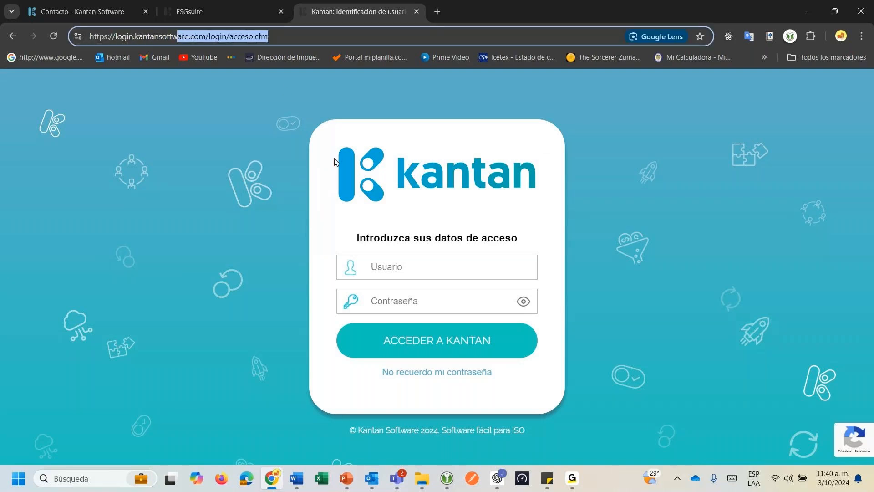
{"action": "left_click", "coordinate": [239, 147]}
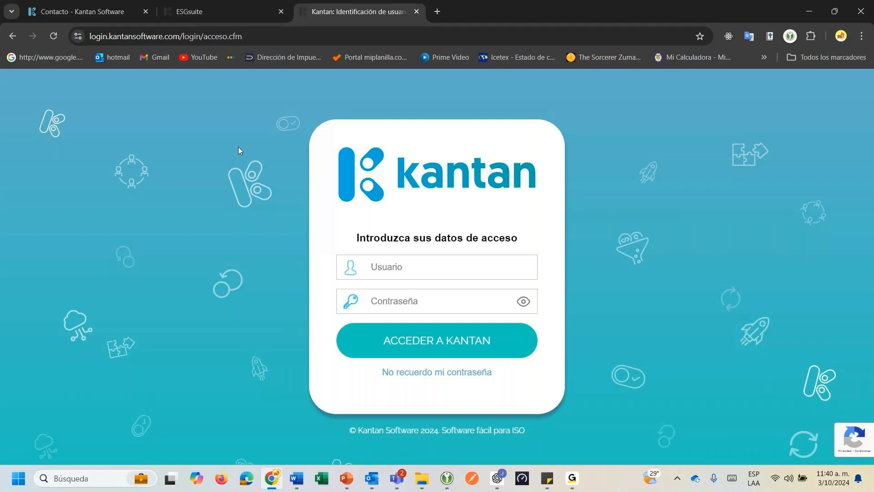
{"action": "left_click", "coordinate": [263, 42]}
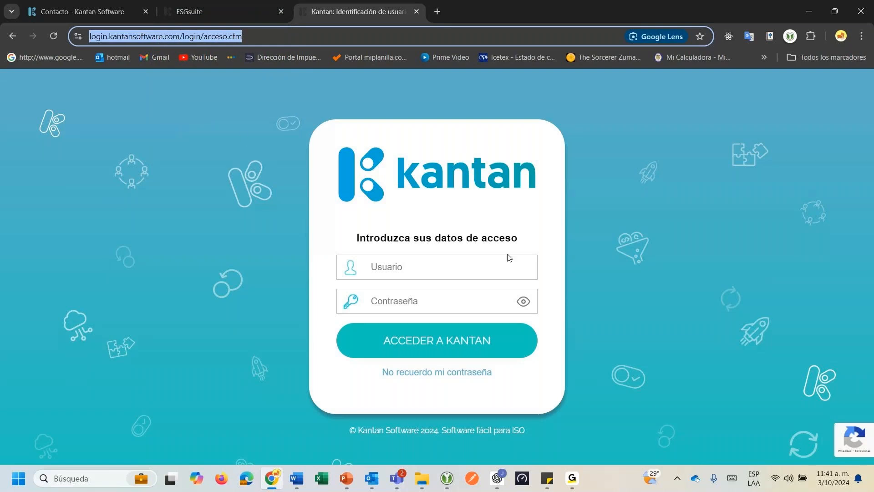
{"action": "left_click", "coordinate": [586, 255]}
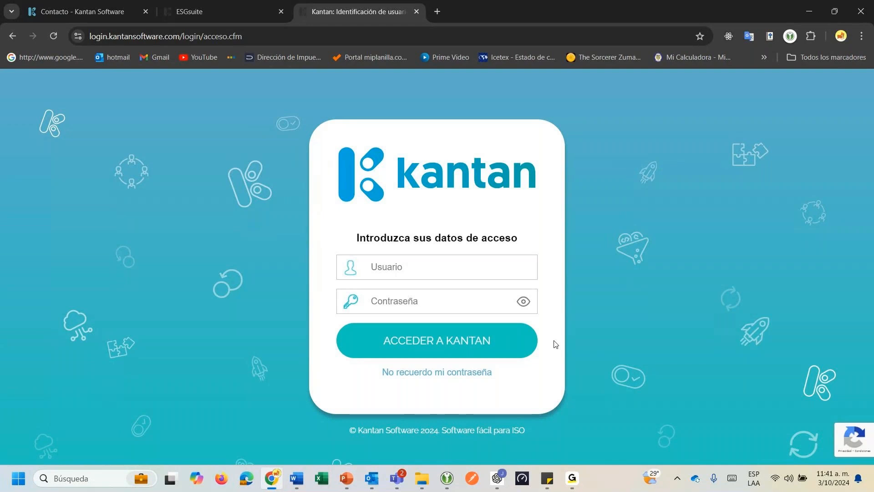
{"action": "left_click", "coordinate": [108, 36]}
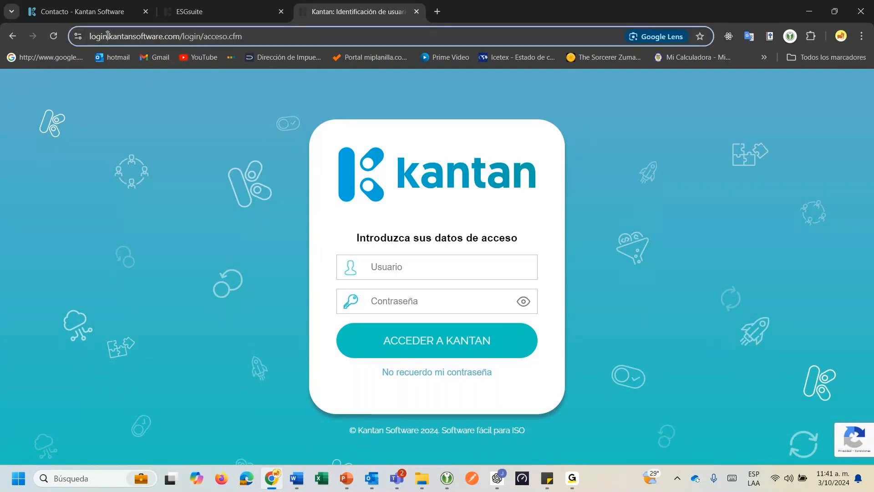
{"action": "double_click", "coordinate": [108, 35]}
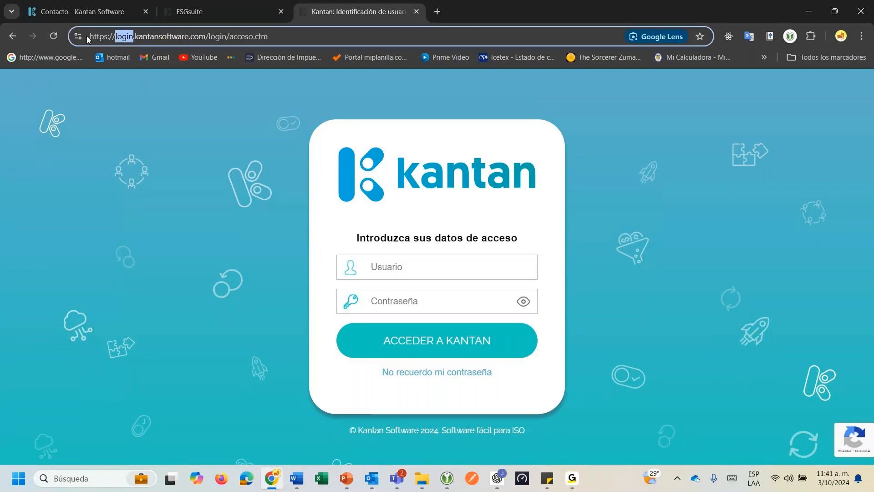
{"action": "type", "text": "test"}
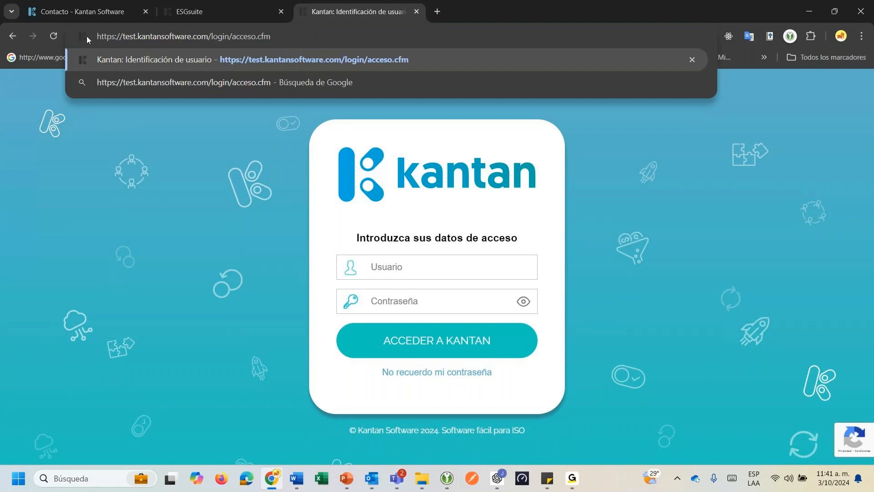
{"action": "left_click", "coordinate": [274, 36]}
{"action": "key", "text": "Return"}
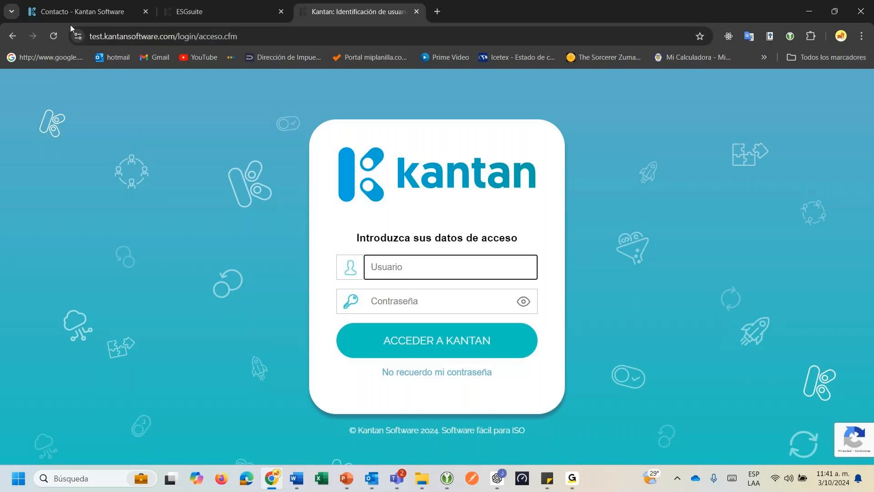
{"action": "left_click", "coordinate": [102, 37]}
{"action": "left_click", "coordinate": [102, 36]}
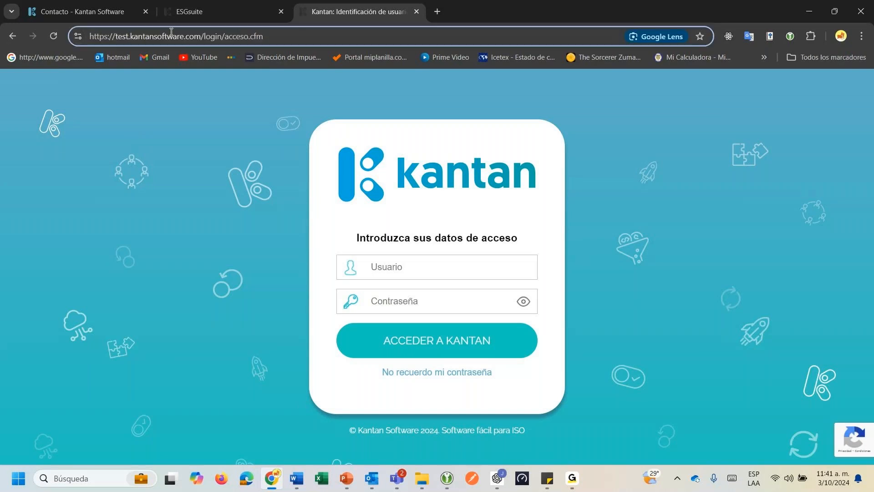
{"action": "key", "text": "BackSpace"}
{"action": "key", "text": "BackSpace"}
{"action": "key", "text": "BackSpace"}
{"action": "key", "text": "BackSpace"}
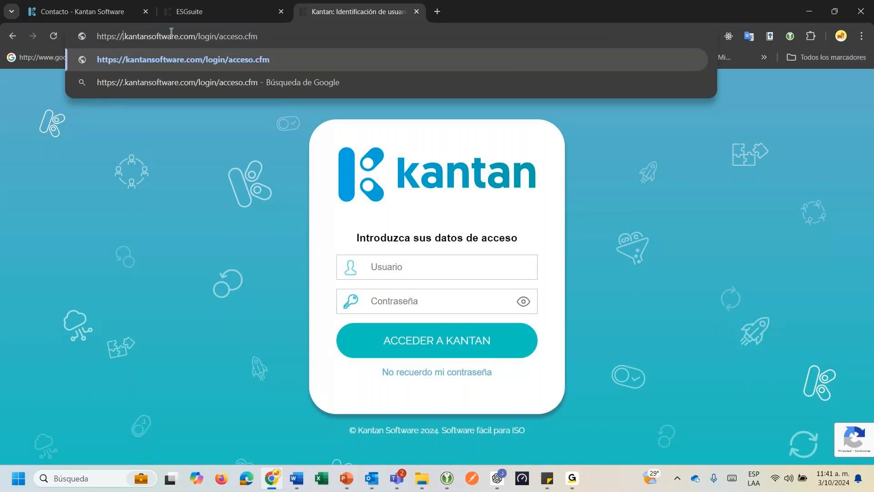
{"action": "type", "text": "logi"}
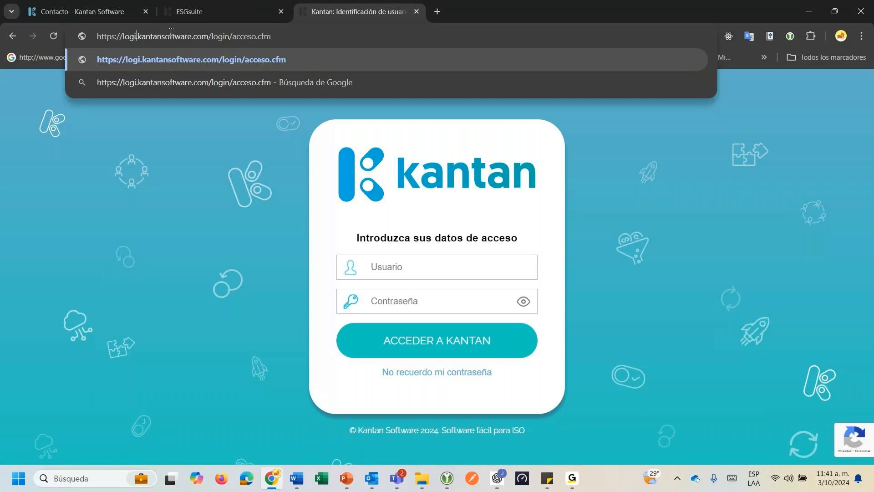
{"action": "type", "text": "n"}
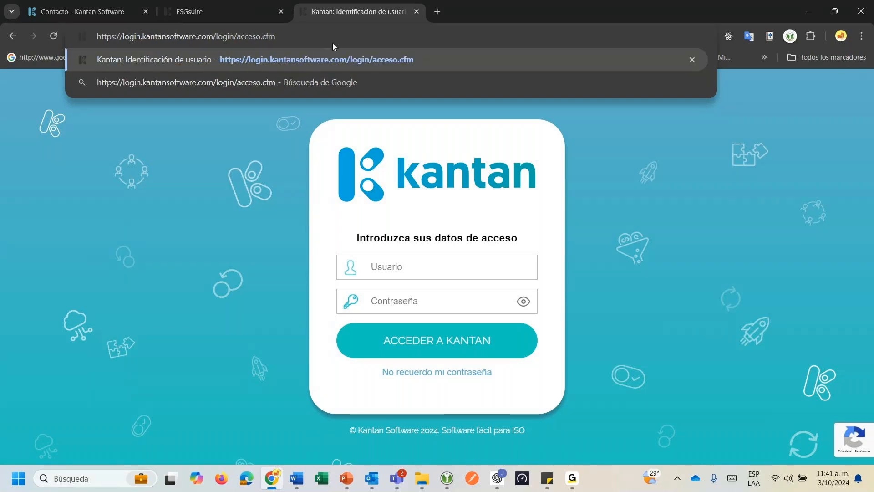
{"action": "key", "text": "Return"}
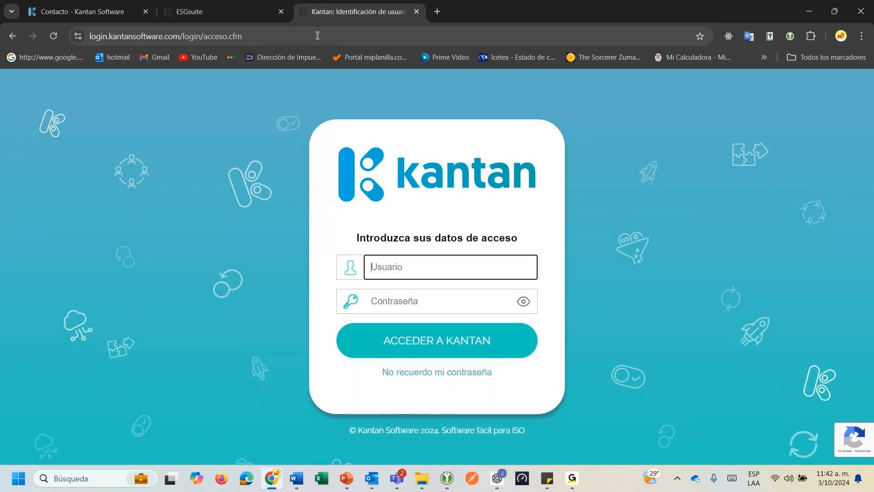
Return to the ESGsuite tab and scroll the process map down to Auditorías internas.
{"action": "left_click", "coordinate": [225, 7]}
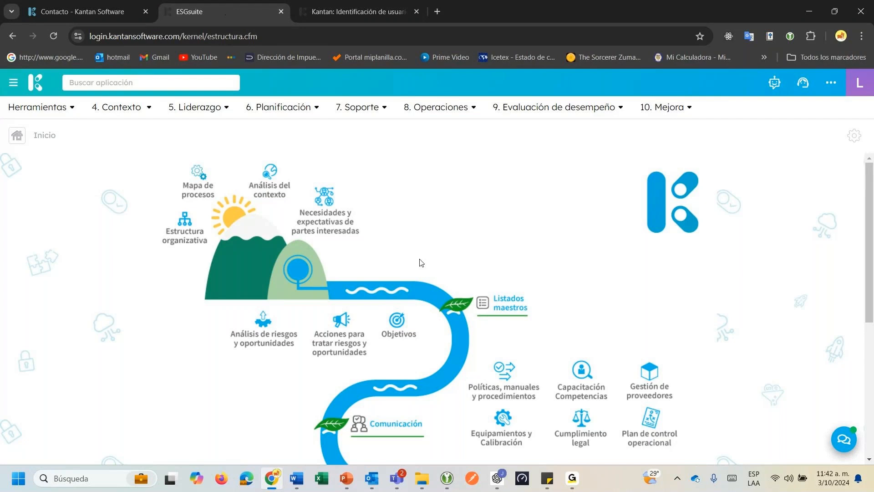
{"action": "scroll", "coordinate": [420, 262], "scroll_direction": "down", "scroll_amount": 3}
{"action": "scroll", "coordinate": [416, 261], "scroll_direction": "up", "scroll_amount": 3}
{"action": "scroll", "coordinate": [281, 186], "scroll_direction": "down", "scroll_amount": 1}
{"action": "scroll", "coordinate": [280, 185], "scroll_direction": "down", "scroll_amount": 3}
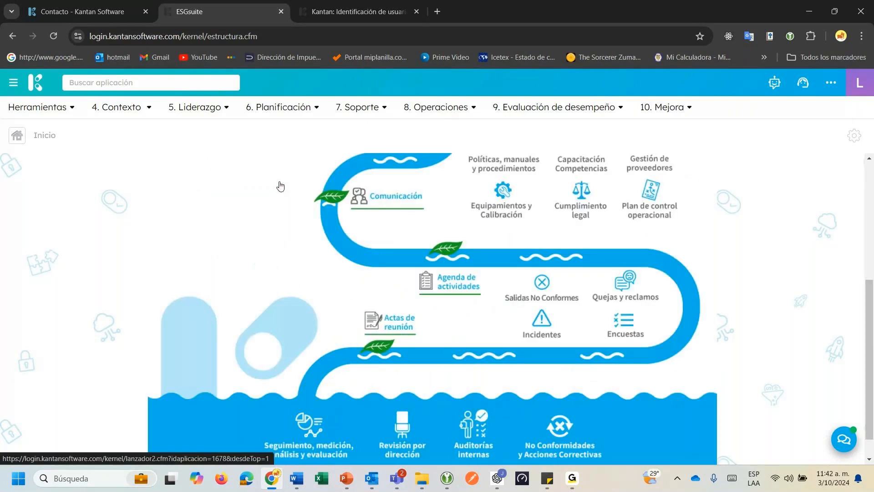
{"action": "scroll", "coordinate": [668, 163], "scroll_direction": "up", "scroll_amount": 4}
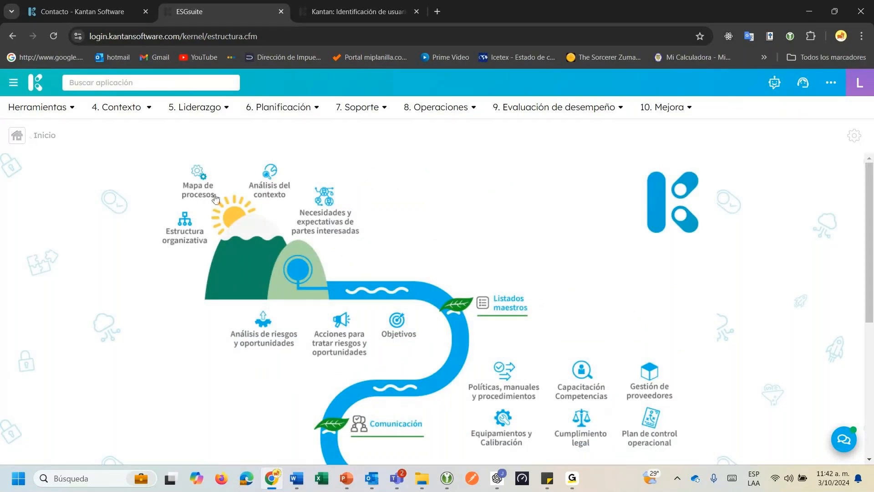
{"action": "scroll", "coordinate": [362, 272], "scroll_direction": "down", "scroll_amount": 3}
{"action": "scroll", "coordinate": [360, 255], "scroll_direction": "up", "scroll_amount": 3}
{"action": "scroll", "coordinate": [392, 317], "scroll_direction": "down", "scroll_amount": 1}
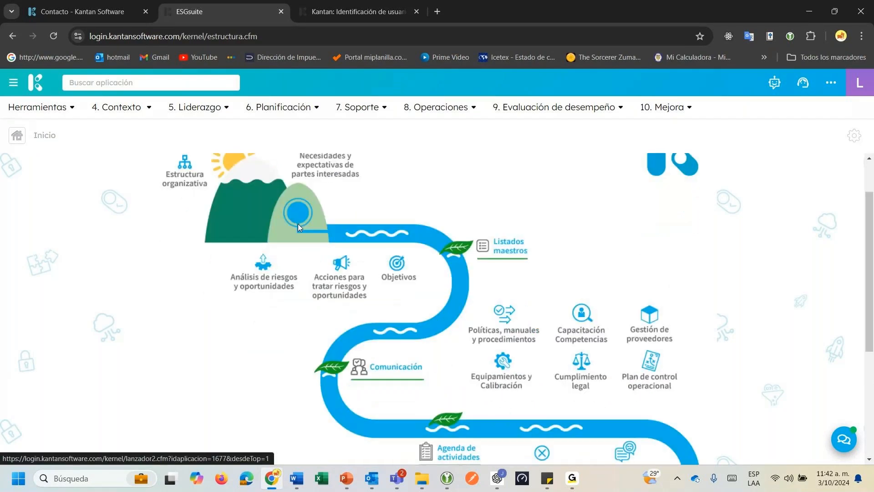
{"action": "scroll", "coordinate": [392, 318], "scroll_direction": "down", "scroll_amount": 2}
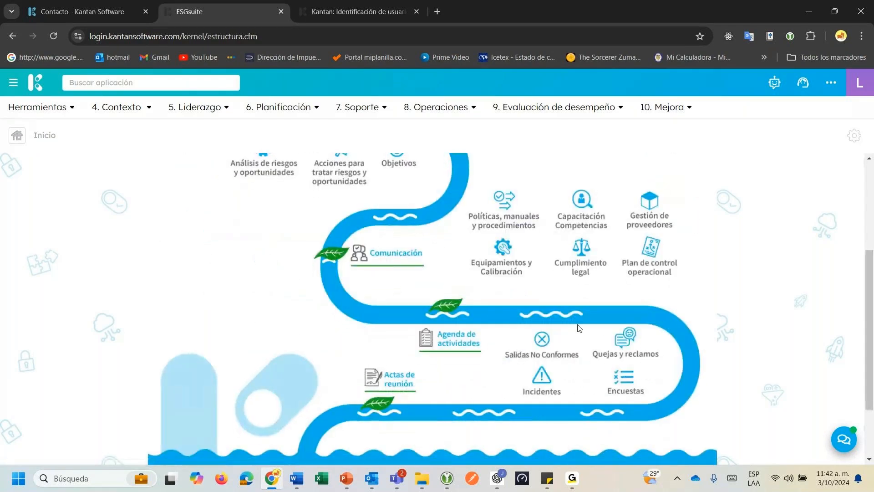
{"action": "scroll", "coordinate": [490, 407], "scroll_direction": "down", "scroll_amount": 2}
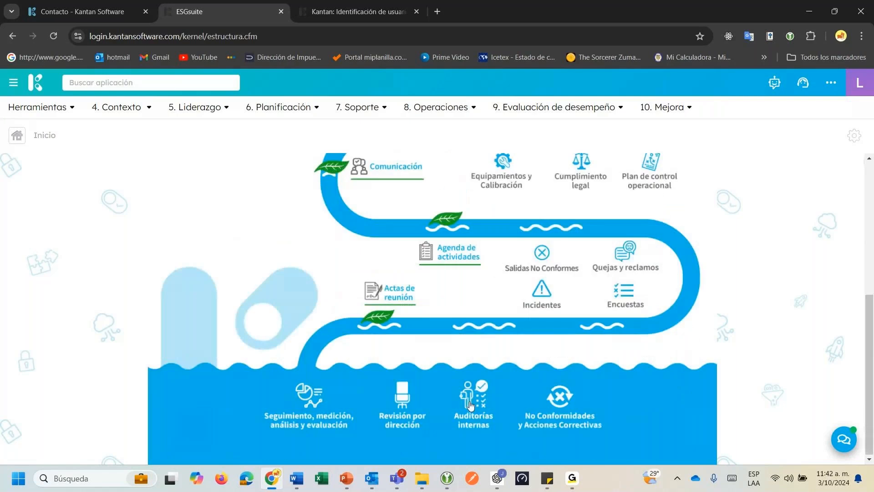
{"action": "scroll", "coordinate": [322, 342], "scroll_direction": "up", "scroll_amount": 5}
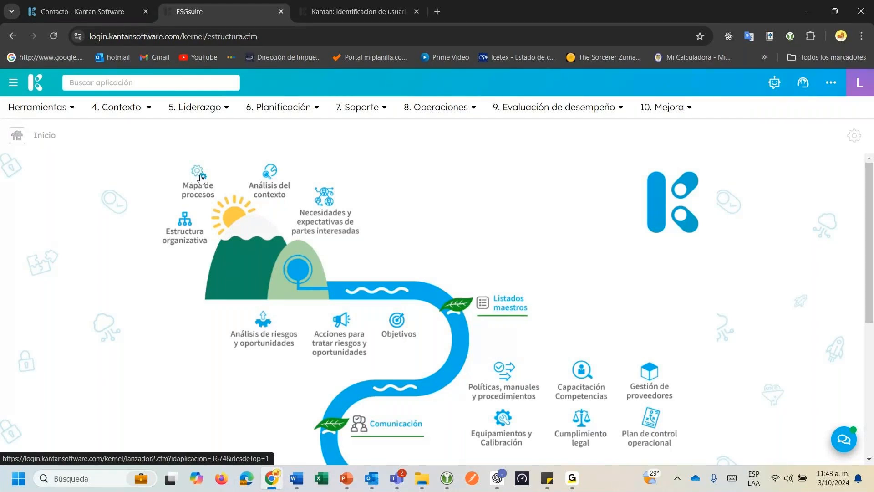
{"action": "scroll", "coordinate": [273, 218], "scroll_direction": "down", "scroll_amount": 2}
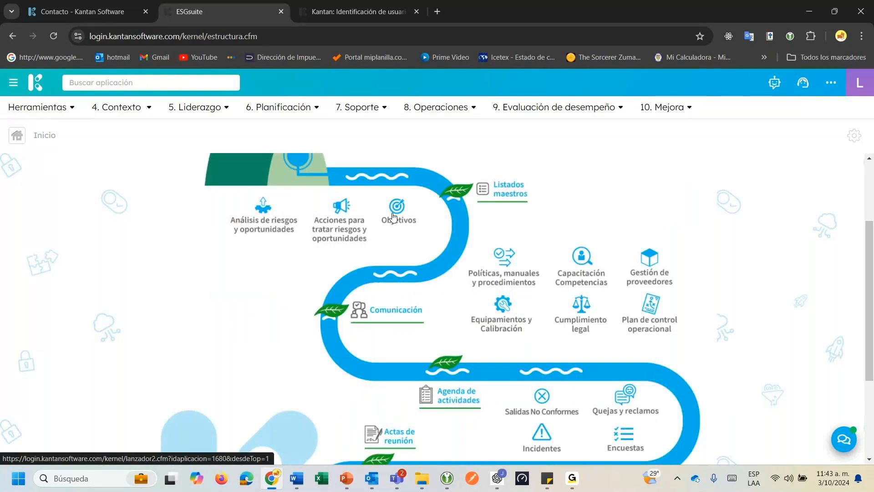
{"action": "scroll", "coordinate": [393, 216], "scroll_direction": "up", "scroll_amount": 2}
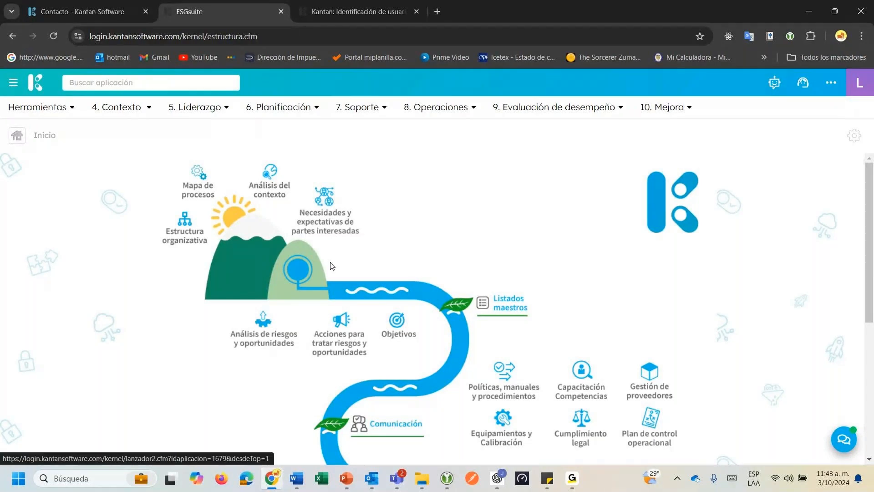
{"action": "scroll", "coordinate": [332, 266], "scroll_direction": "down", "scroll_amount": 2}
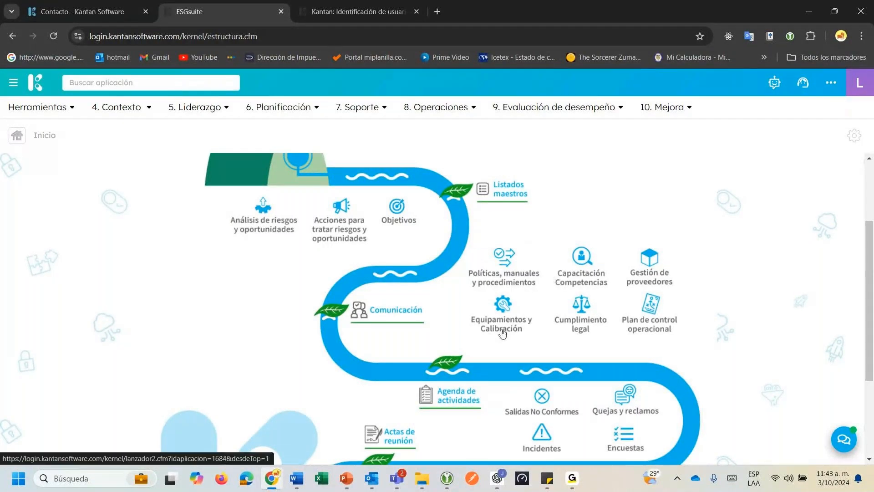
{"action": "scroll", "coordinate": [503, 334], "scroll_direction": "down", "scroll_amount": 2}
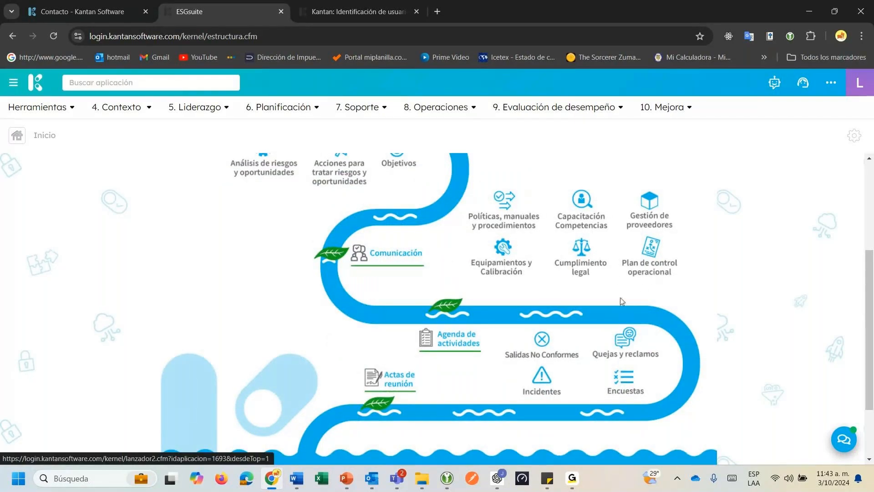
{"action": "scroll", "coordinate": [621, 300], "scroll_direction": "down", "scroll_amount": 2}
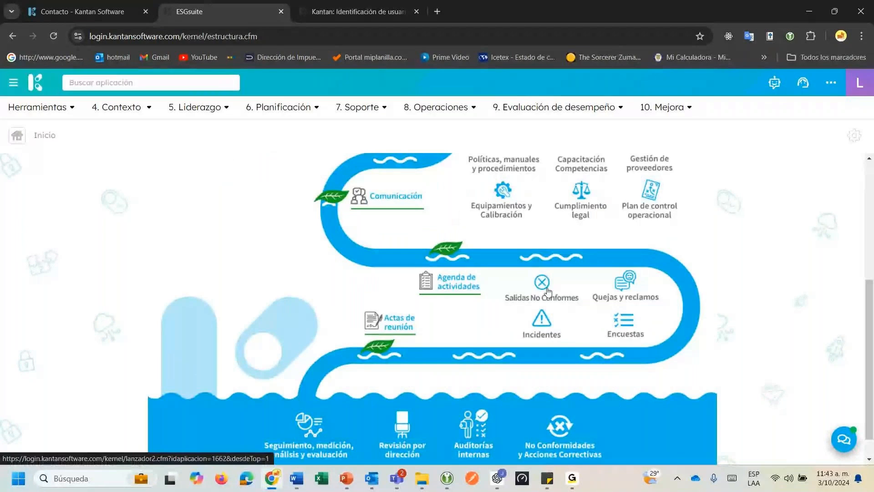
{"action": "scroll", "coordinate": [605, 347], "scroll_direction": "down", "scroll_amount": 1}
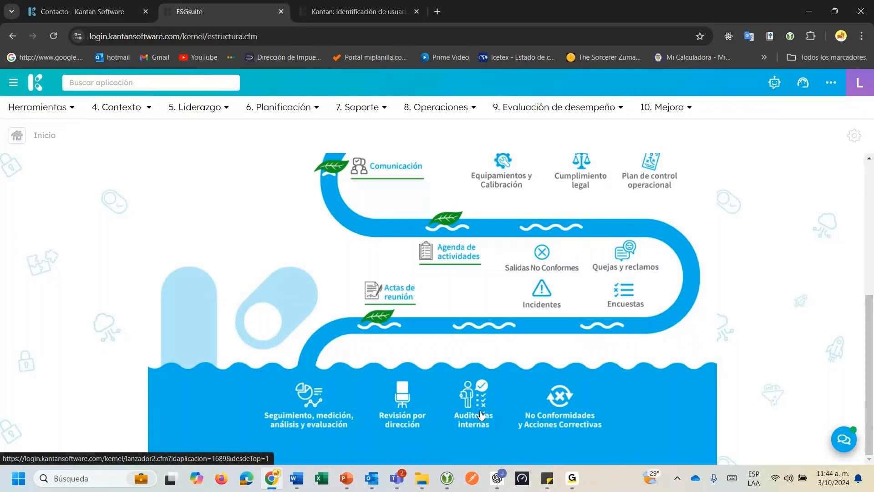
{"action": "scroll", "coordinate": [481, 413], "scroll_direction": "up", "scroll_amount": 1}
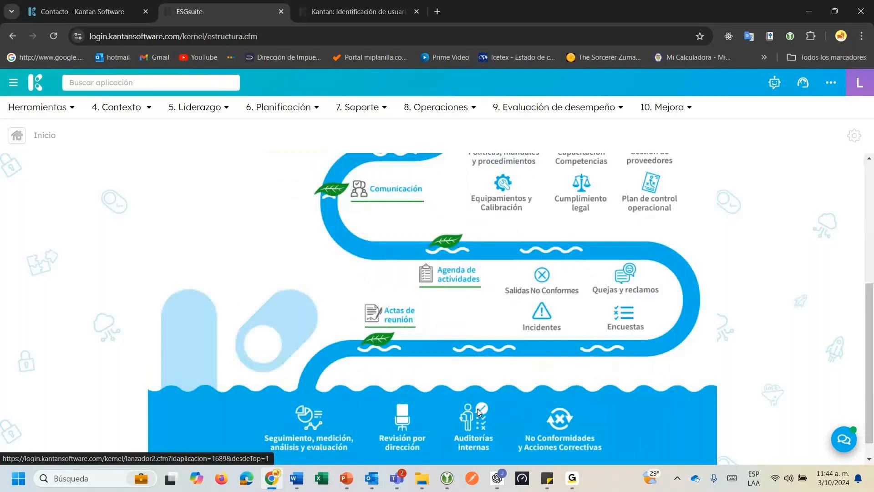
{"action": "scroll", "coordinate": [477, 409], "scroll_direction": "down", "scroll_amount": 1}
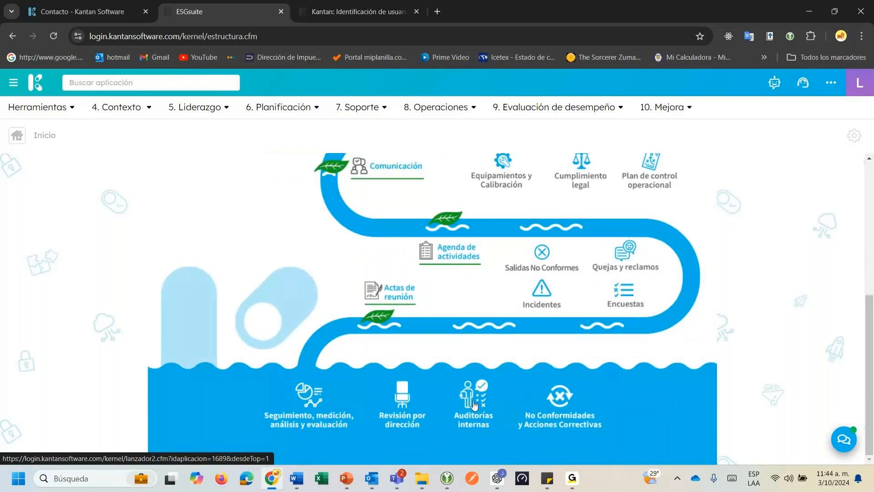
Open Auditorías internas to reach Gestión de auditorías, showing 0 process records.
{"action": "left_click", "coordinate": [474, 405]}
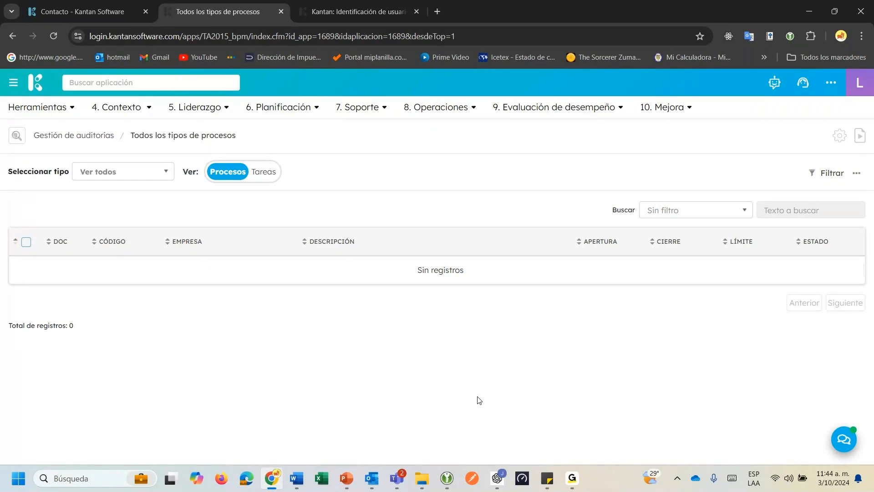
Send 'Hola' to Asistente Kantana and get its reply listing ISO 9001, 14001, 45001, 27001.
{"action": "left_click", "coordinate": [771, 85]}
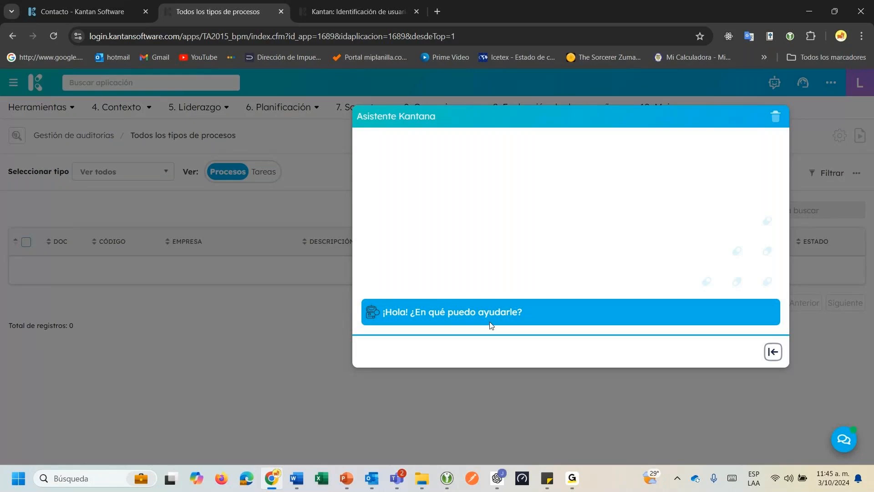
{"action": "type", "text": "Hola"}
{"action": "key", "text": "Return"}
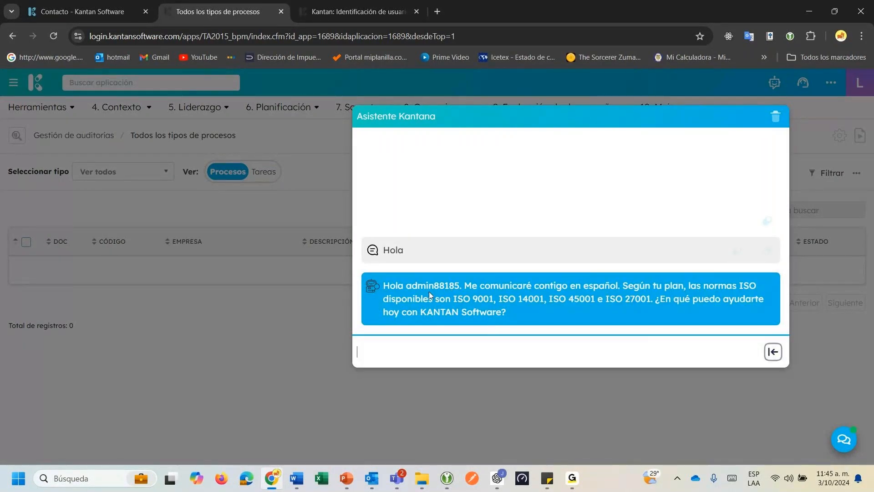
{"action": "left_click_drag", "start_coordinate": [412, 289], "coordinate": [651, 299]}
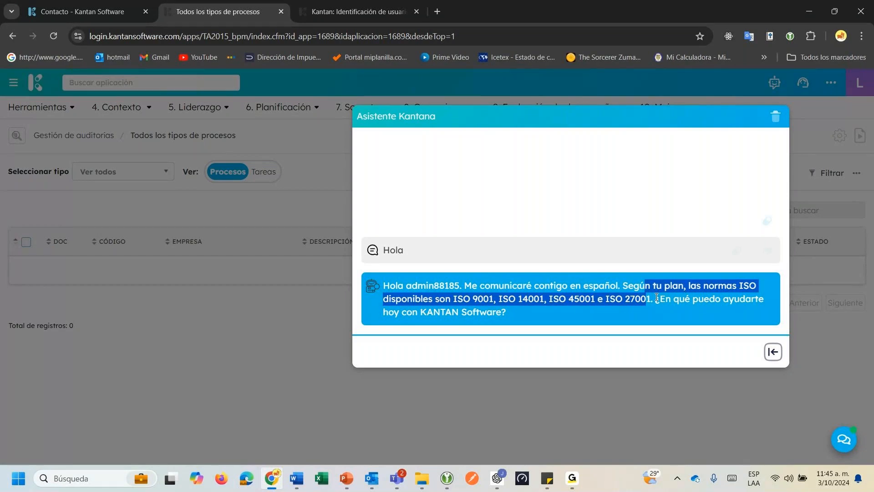
{"action": "left_click", "coordinate": [590, 346]}
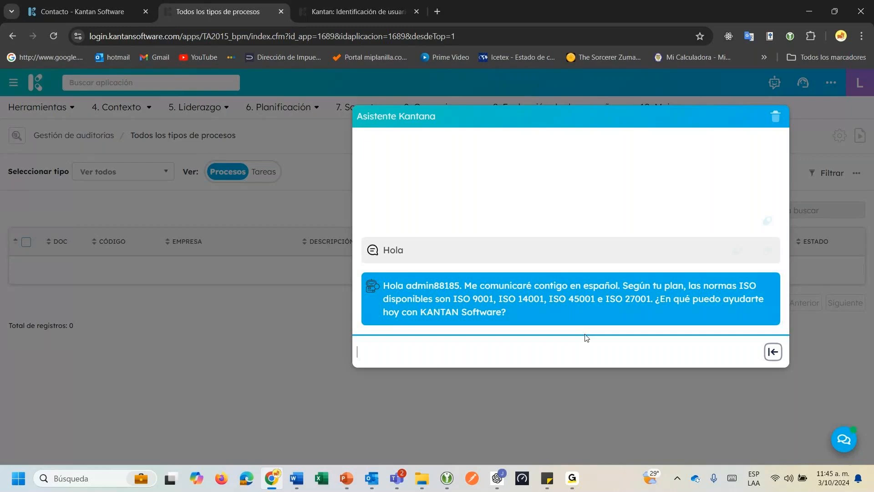
{"action": "type", "text": "Dime cuales fases del"}
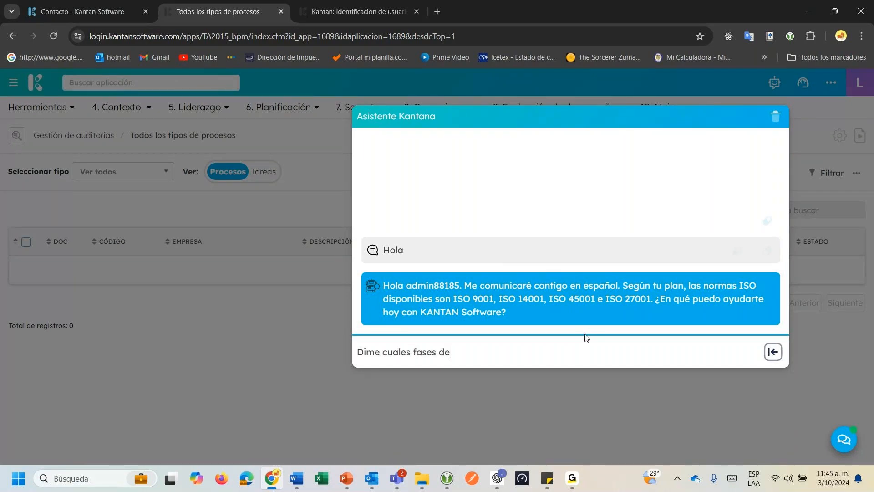
{"action": "key", "text": "BackSpace"}
{"action": "key", "text": "BackSpace"}
{"action": "key", "text": "BackSpace"}
{"action": "type", "text": "debería tener en mi porog"}
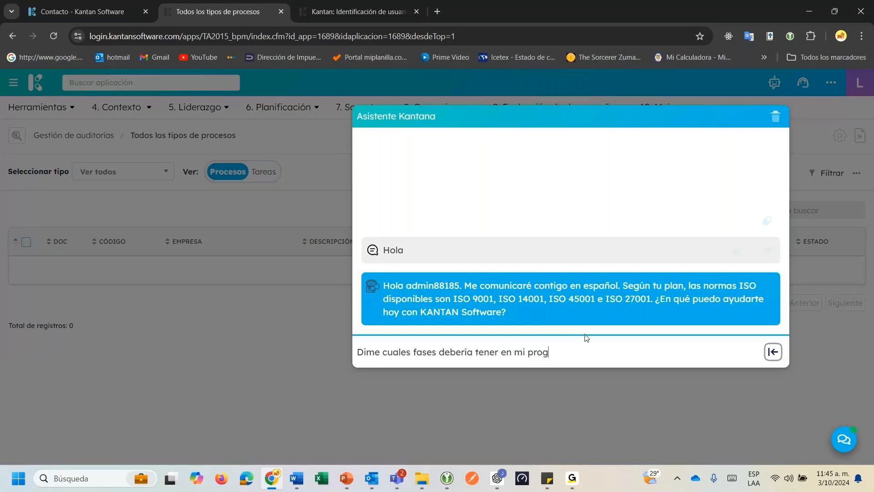
{"action": "type", "text": "rama de aut"}
{"action": "key", "text": "BackSpace"}
{"action": "type", "text": "ditorias"}
{"action": "key", "text": "Return"}
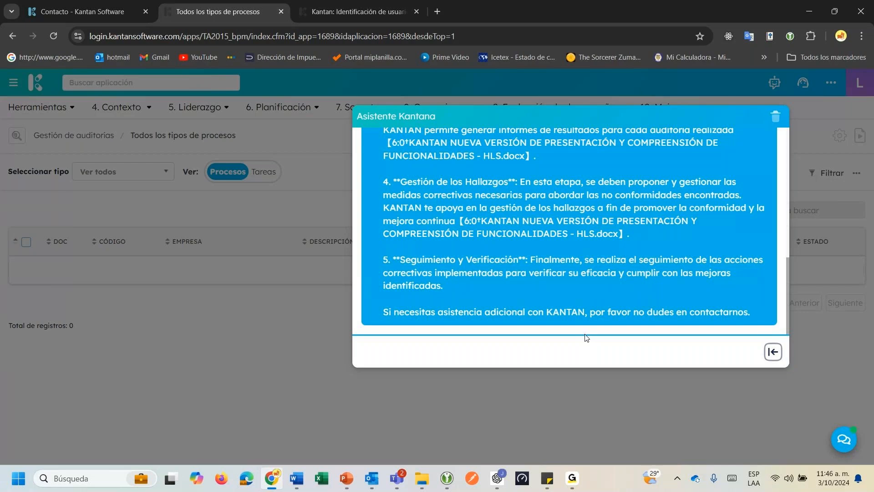
{"action": "scroll", "coordinate": [523, 220], "scroll_direction": "up", "scroll_amount": 4}
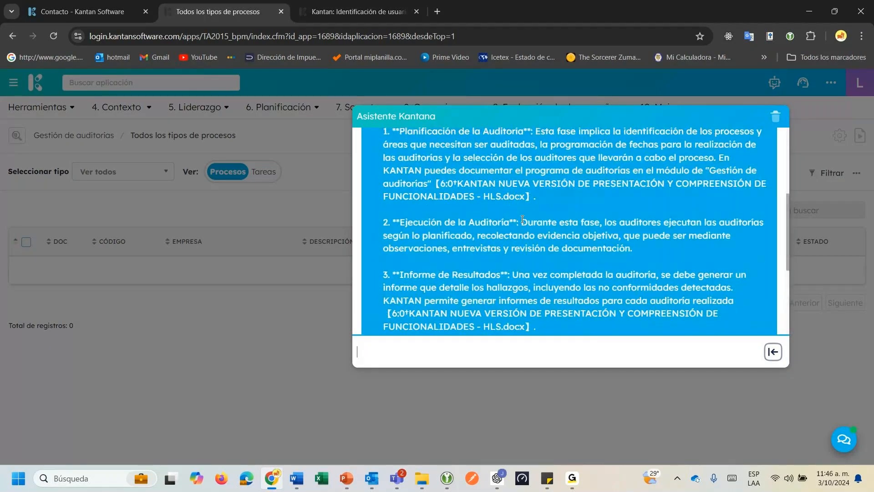
{"action": "scroll", "coordinate": [523, 219], "scroll_direction": "up", "scroll_amount": 1}
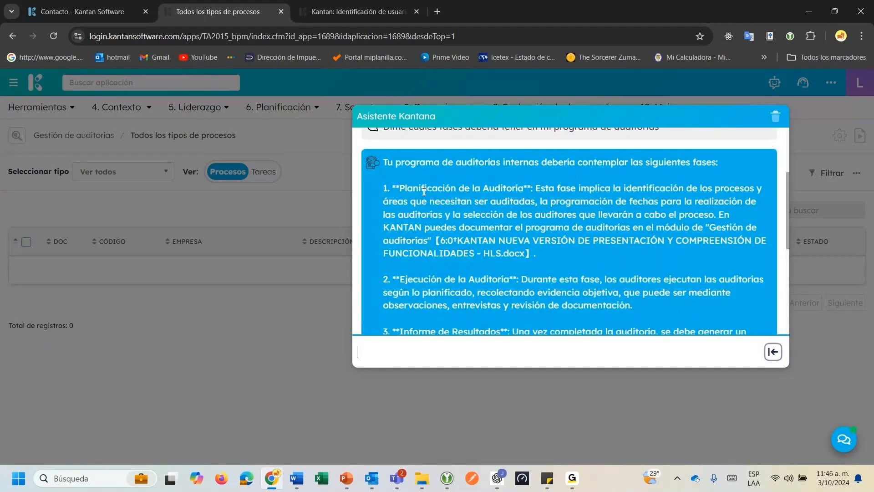
{"action": "left_click_drag", "start_coordinate": [400, 188], "coordinate": [689, 202]}
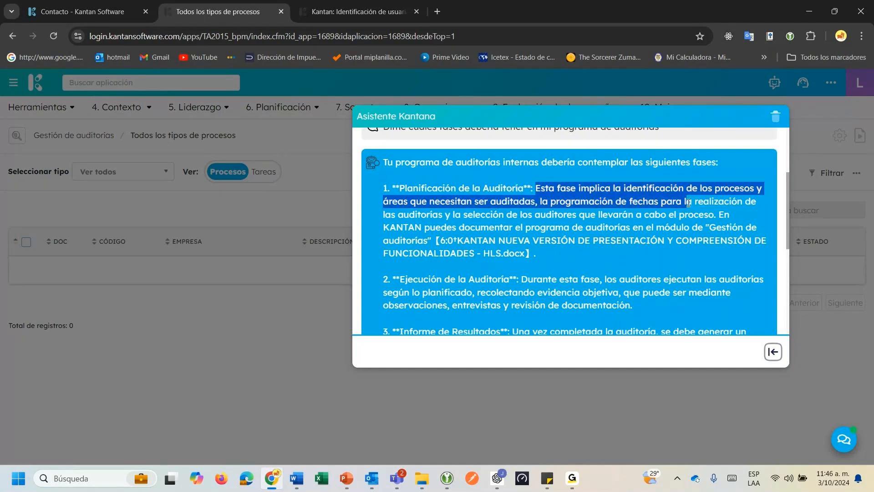
{"action": "left_click", "coordinate": [627, 200]}
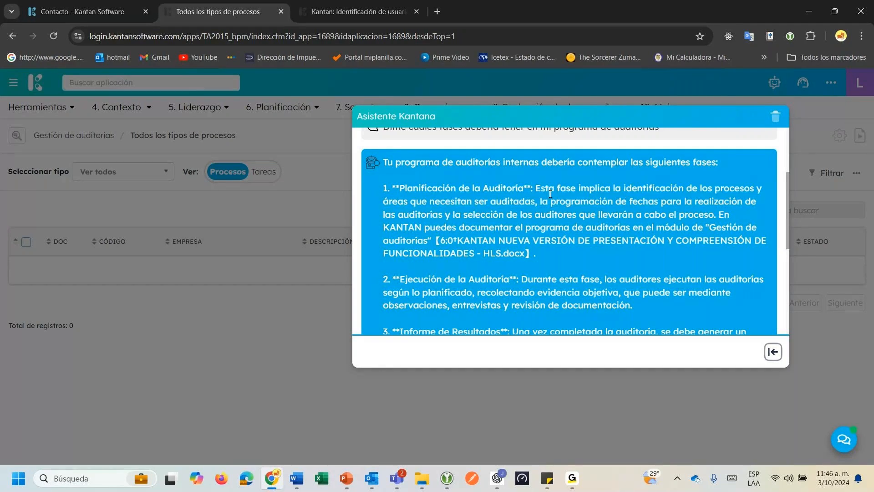
{"action": "left_click_drag", "start_coordinate": [422, 200], "coordinate": [522, 200]}
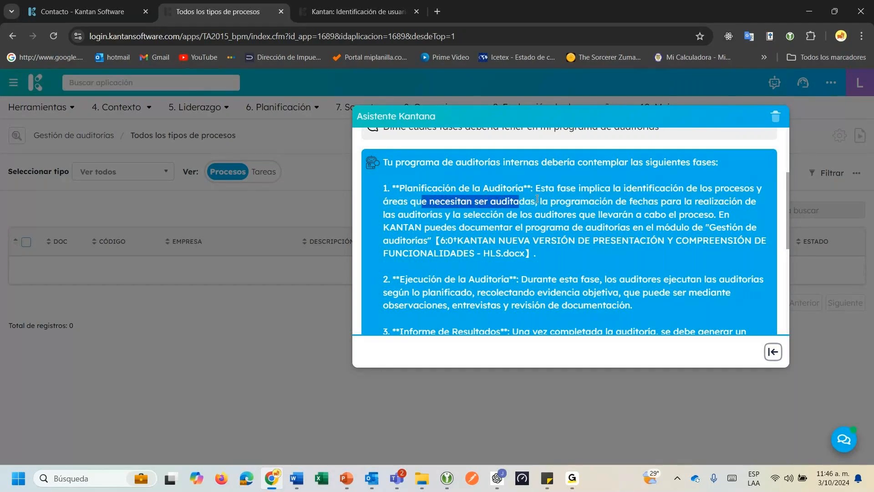
{"action": "left_click", "coordinate": [552, 201]}
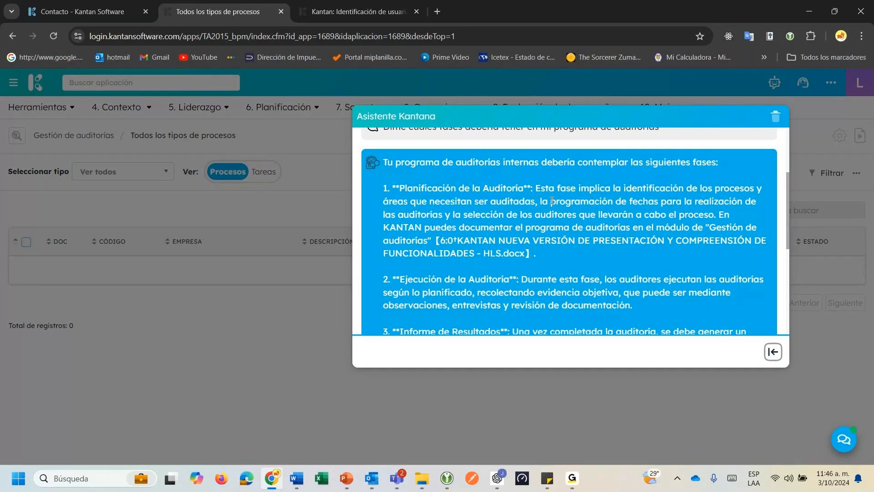
{"action": "left_click_drag", "start_coordinate": [552, 201], "coordinate": [717, 202]}
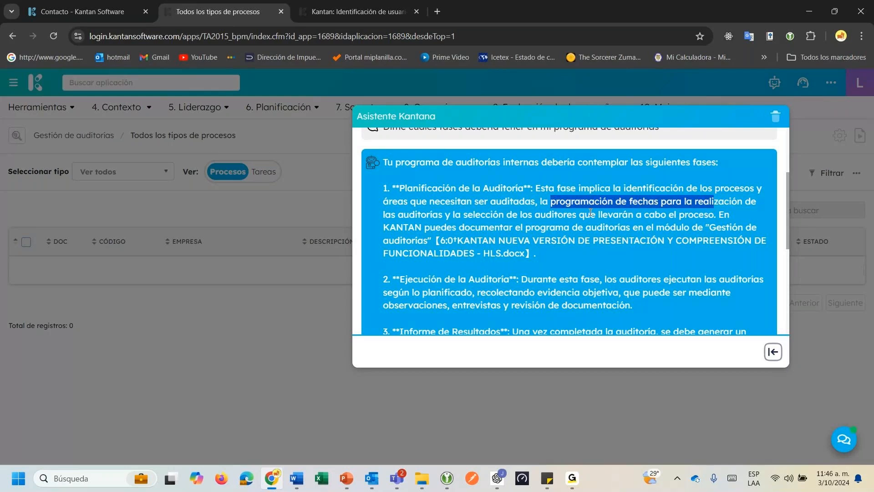
{"action": "left_click_drag", "start_coordinate": [555, 214], "coordinate": [613, 214]}
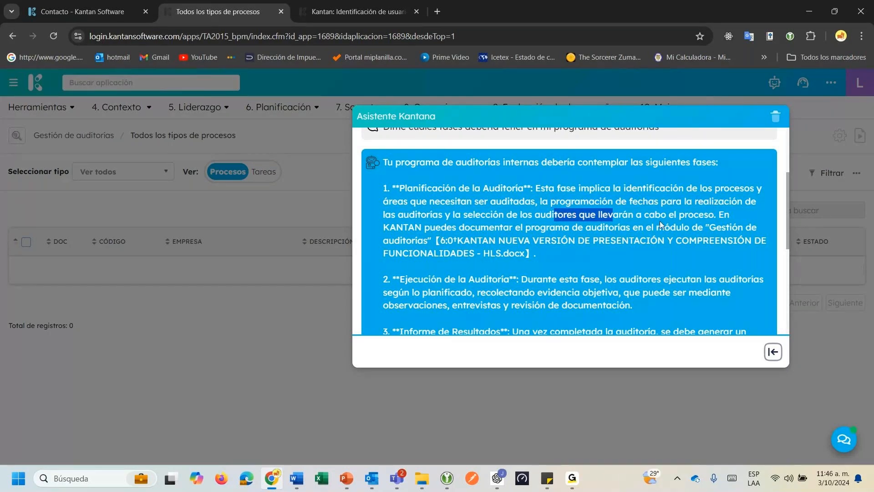
{"action": "left_click_drag", "start_coordinate": [452, 227], "coordinate": [583, 228]}
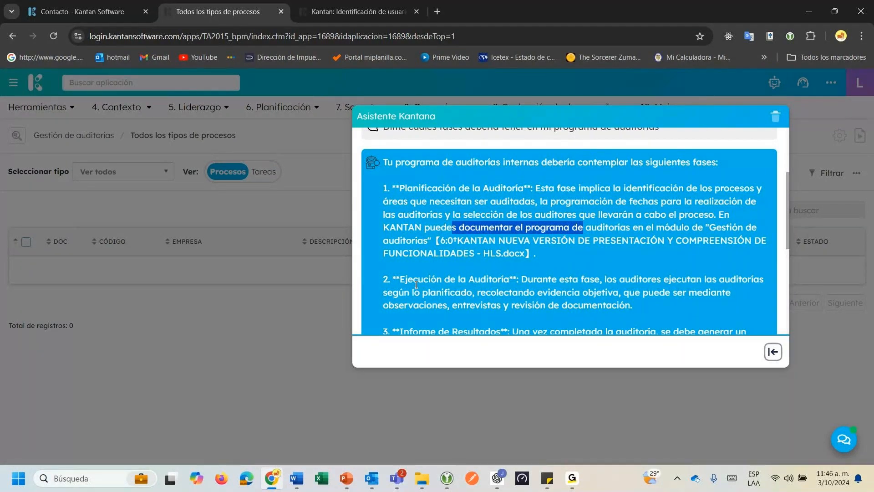
{"action": "scroll", "coordinate": [418, 224], "scroll_direction": "down", "scroll_amount": 3}
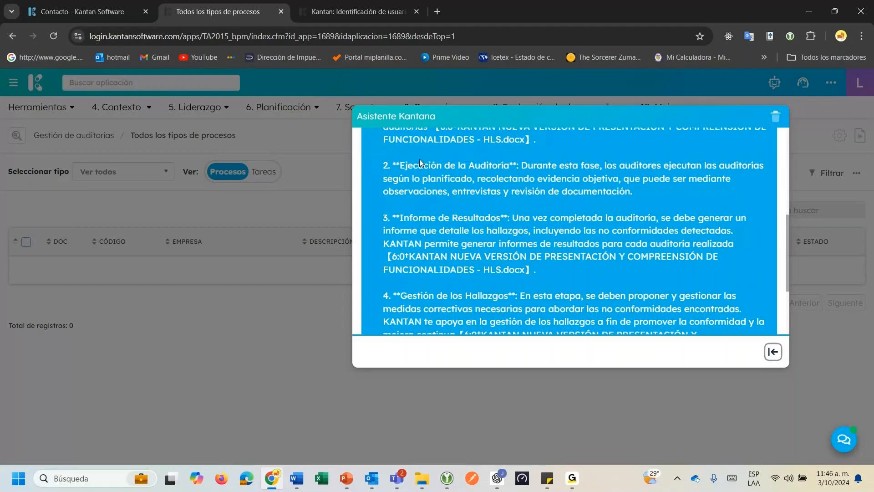
{"action": "left_click_drag", "start_coordinate": [420, 159], "coordinate": [614, 165]}
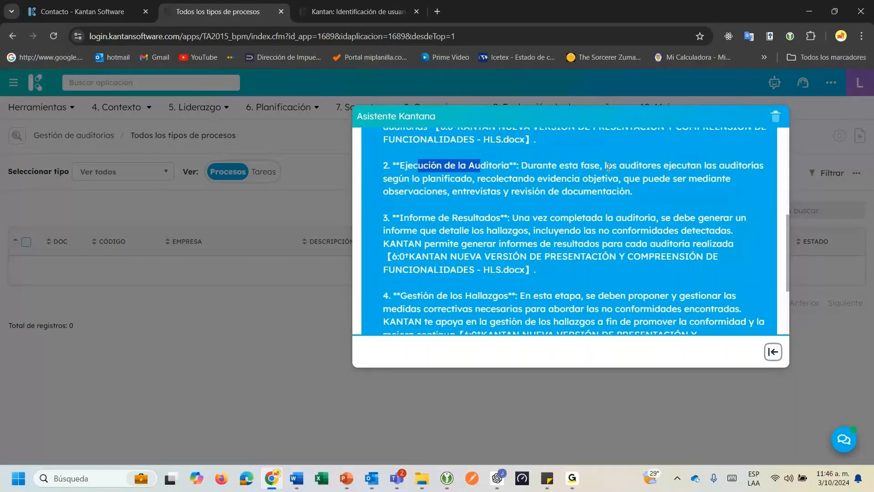
{"action": "left_click", "coordinate": [609, 167]}
{"action": "left_click_drag", "start_coordinate": [608, 167], "coordinate": [654, 192]}
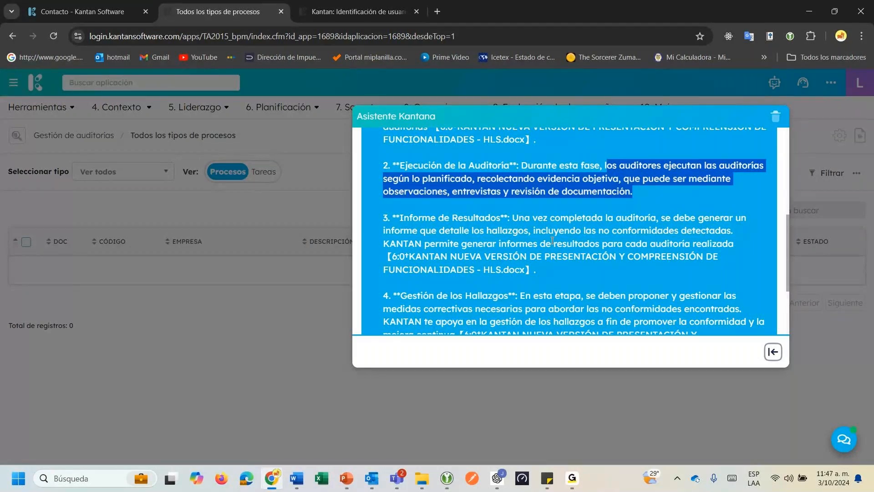
{"action": "left_click", "coordinate": [411, 222]}
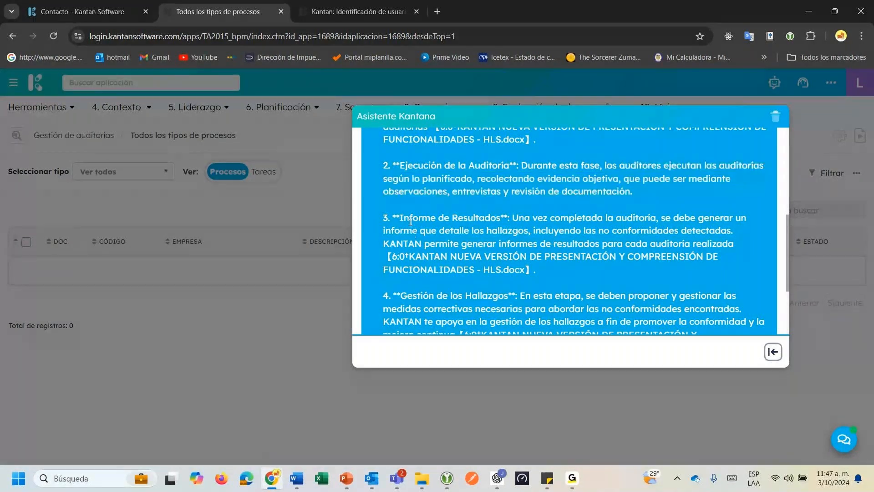
{"action": "left_click_drag", "start_coordinate": [411, 222], "coordinate": [532, 243]}
{"action": "left_click", "coordinate": [515, 217]}
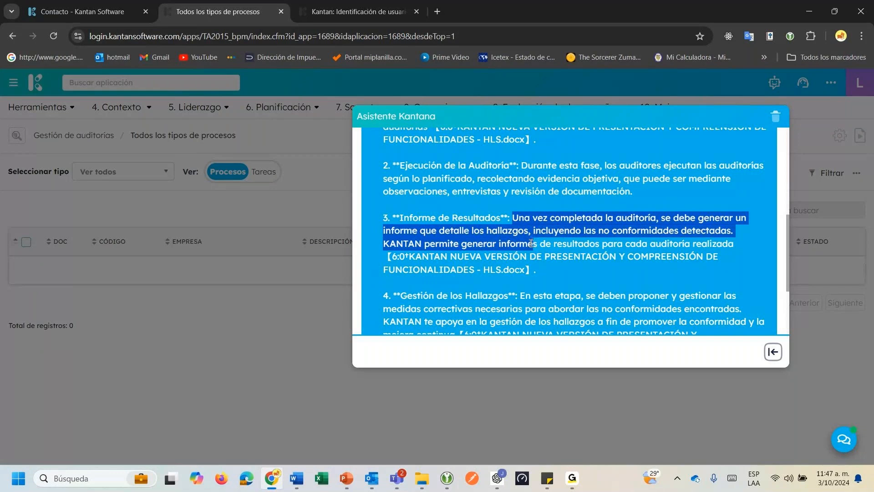
{"action": "scroll", "coordinate": [457, 214], "scroll_direction": "down", "scroll_amount": 3}
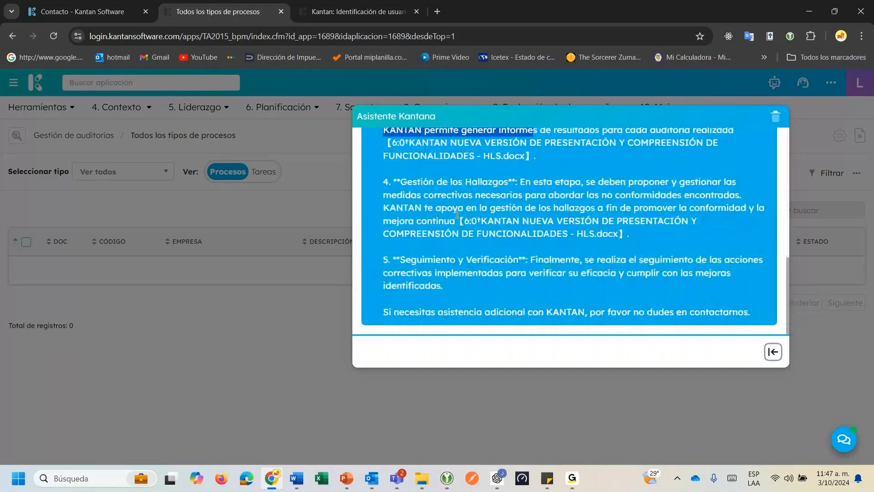
{"action": "left_click_drag", "start_coordinate": [430, 181], "coordinate": [535, 216]}
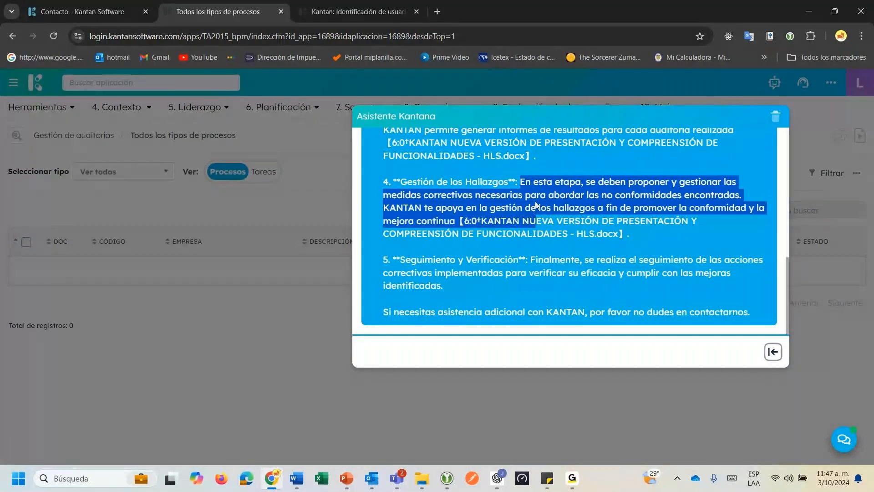
{"action": "left_click_drag", "start_coordinate": [425, 260], "coordinate": [493, 266]}
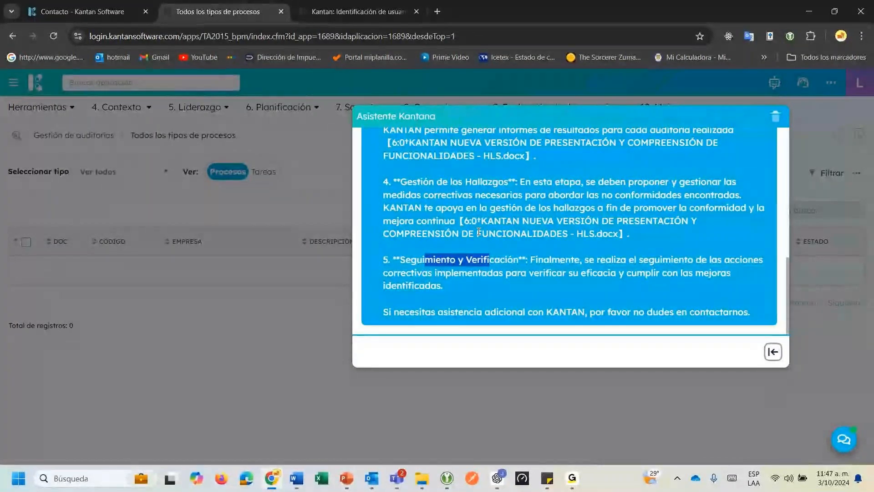
Ask the assistant 'Donde puedo documentar mi programa de auditorias', then clear the chat.
{"action": "left_click", "coordinate": [433, 351]}
{"action": "type", "text": "Donde"}
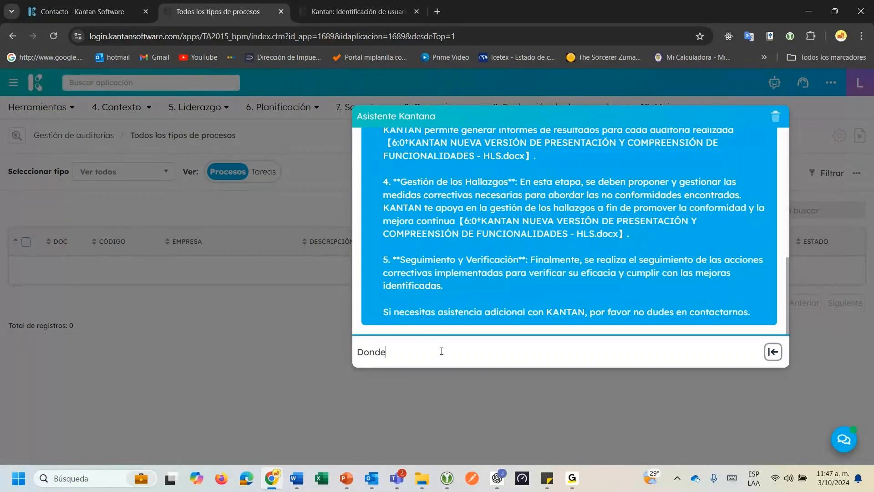
{"action": "type", "text": " puedo documentar mi progr"}
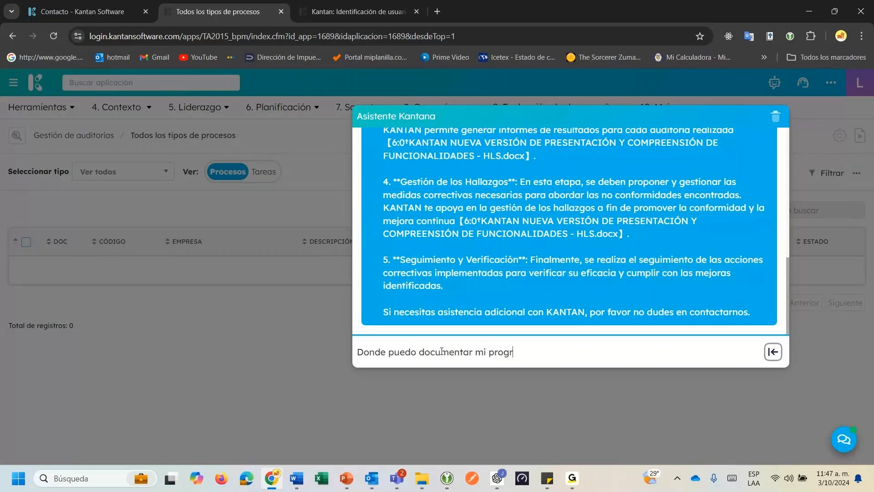
{"action": "type", "text": "ama de"}
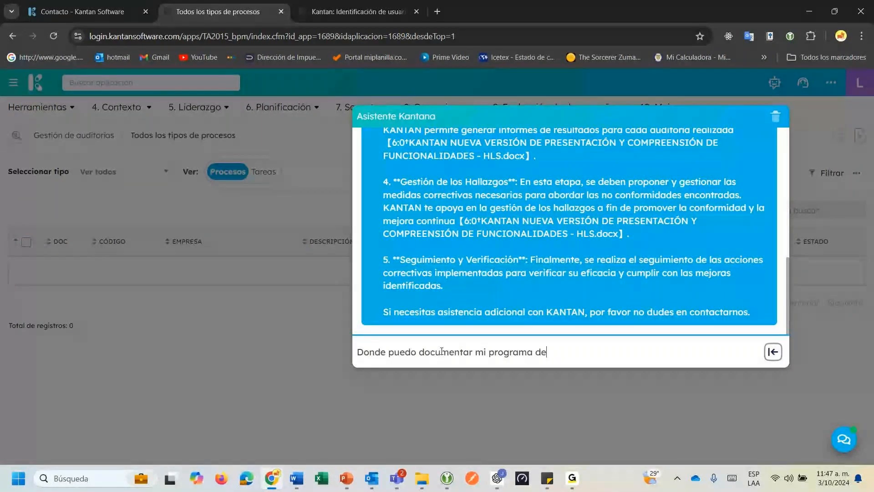
{"action": "type", "text": " auditorias"}
{"action": "key", "text": "Return"}
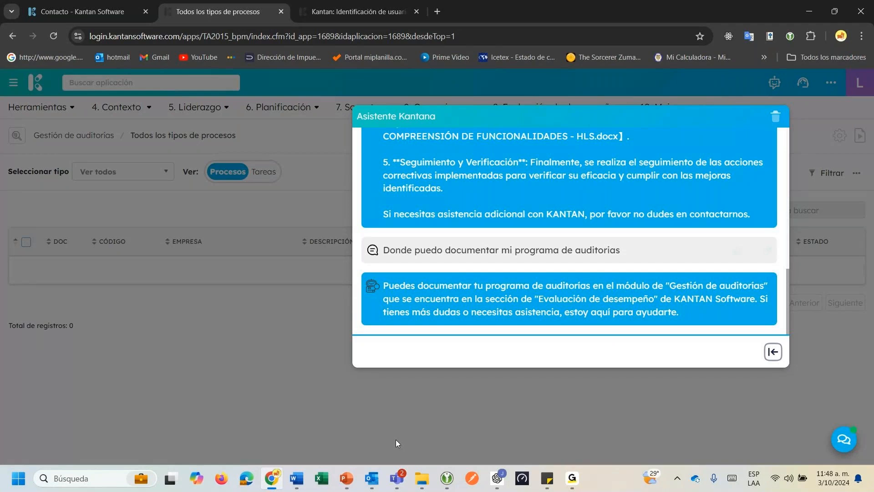
{"action": "left_click", "coordinate": [776, 116]}
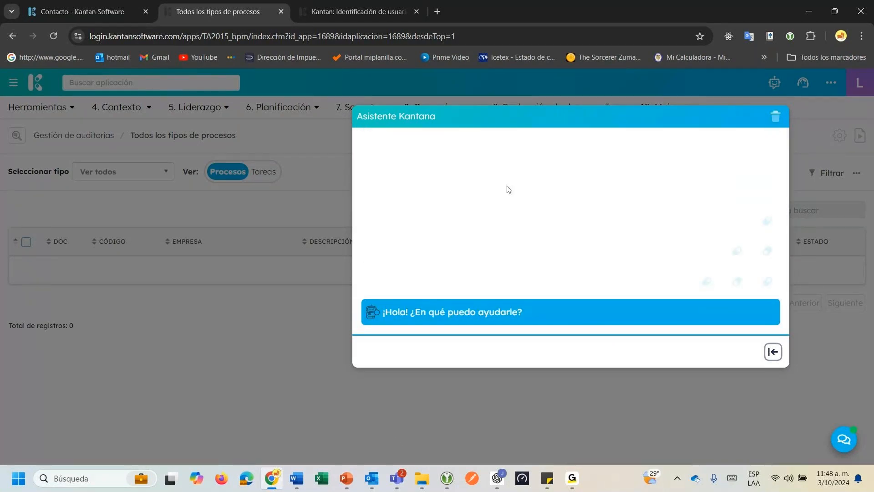
Close the assistant and filter Gestión de auditorías to Programa de Auditoría records for 2024.
{"action": "key", "text": "Escape"}
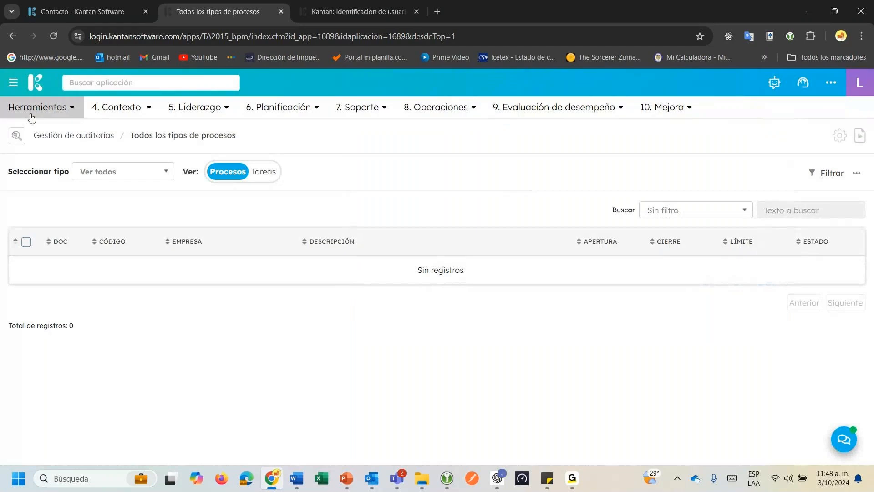
{"action": "left_click", "coordinate": [68, 110]}
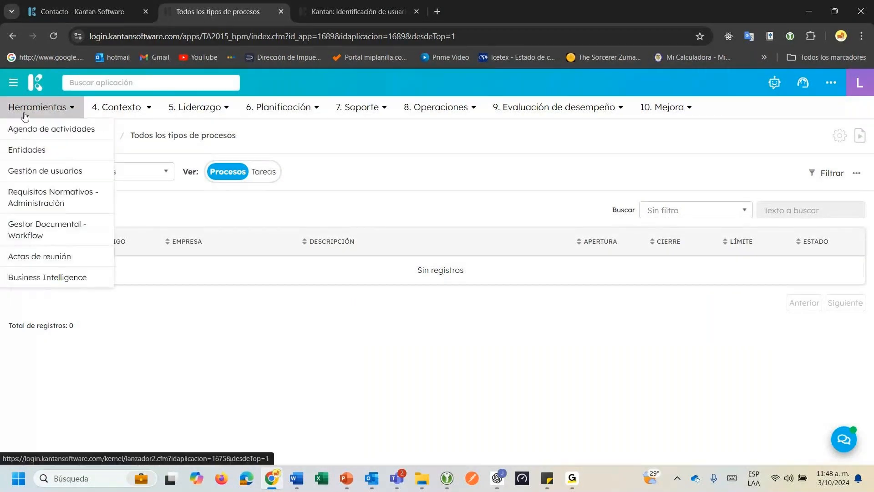
{"action": "left_click", "coordinate": [106, 108]}
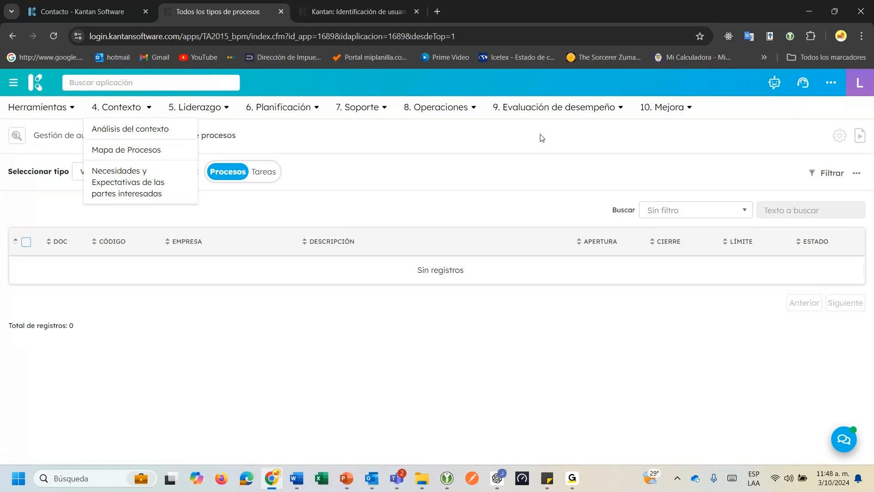
{"action": "left_click", "coordinate": [564, 116]}
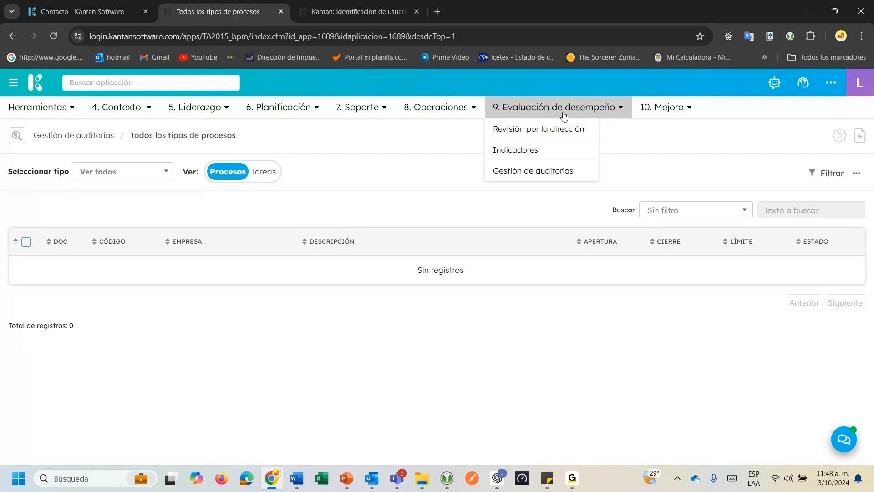
{"action": "left_click", "coordinate": [520, 175]}
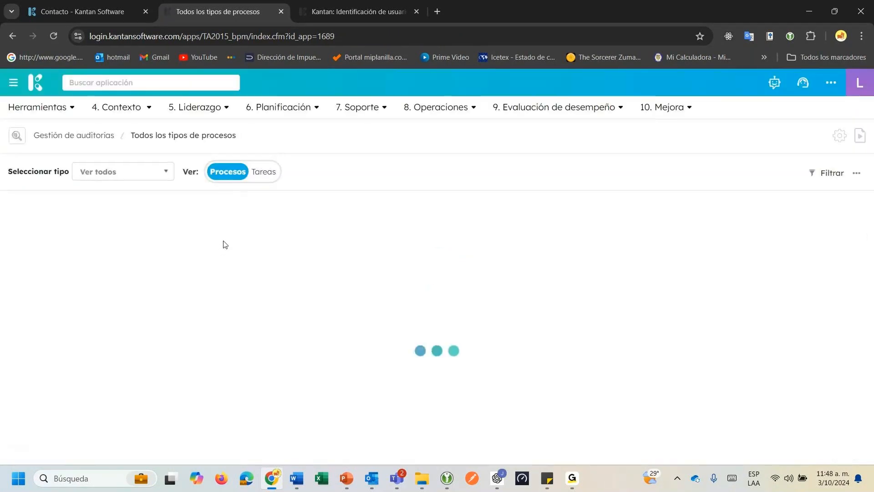
{"action": "left_click", "coordinate": [138, 179]}
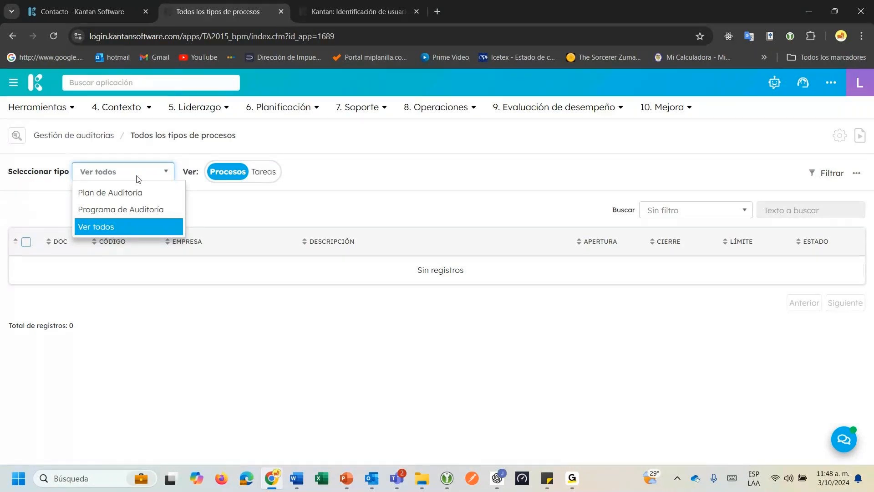
{"action": "left_click", "coordinate": [111, 210]}
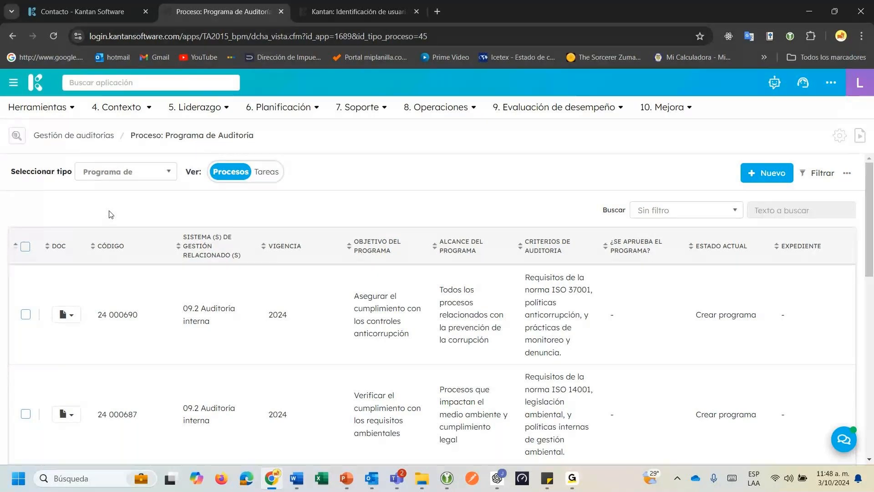
{"action": "scroll", "coordinate": [246, 325], "scroll_direction": "down", "scroll_amount": 2}
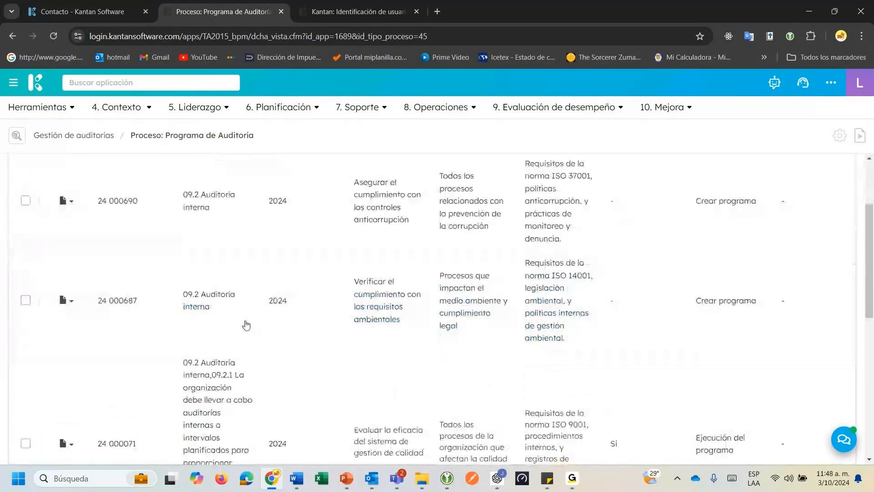
{"action": "scroll", "coordinate": [246, 324], "scroll_direction": "up", "scroll_amount": 2}
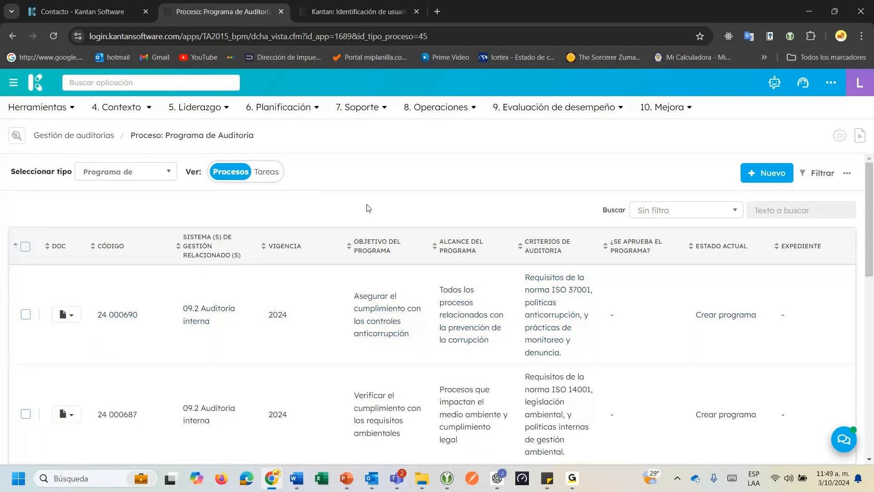
Start a new Programa de Auditoría and choose its Entidad.
{"action": "left_click", "coordinate": [758, 177]}
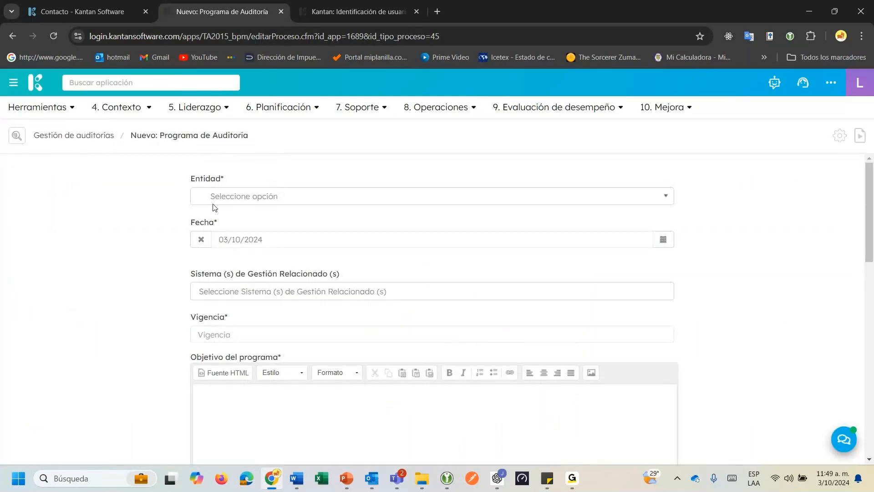
{"action": "left_click", "coordinate": [214, 203]}
{"action": "left_click", "coordinate": [226, 251]}
{"action": "scroll", "coordinate": [319, 240], "scroll_direction": "down", "scroll_amount": 1}
Link related system clauses 04 and 04.1 (ISO 9001), removing the duplicate 04 tag.
{"action": "left_click", "coordinate": [196, 235]}
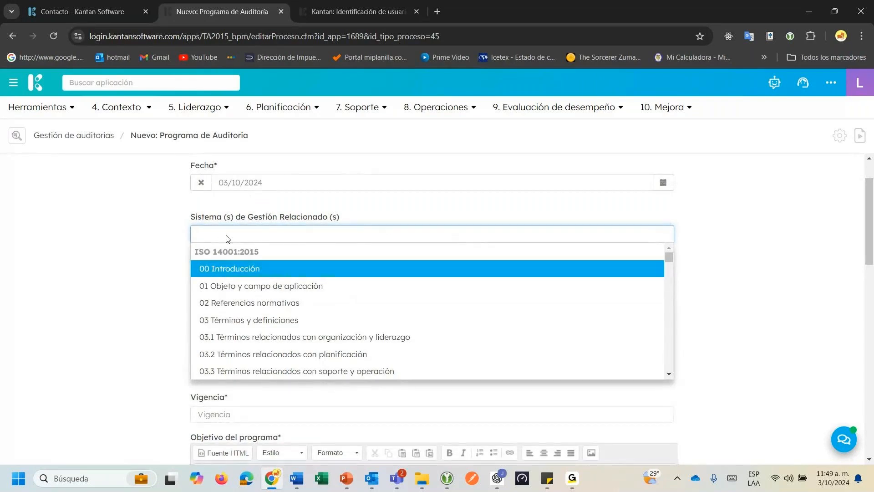
{"action": "type", "text": "900"}
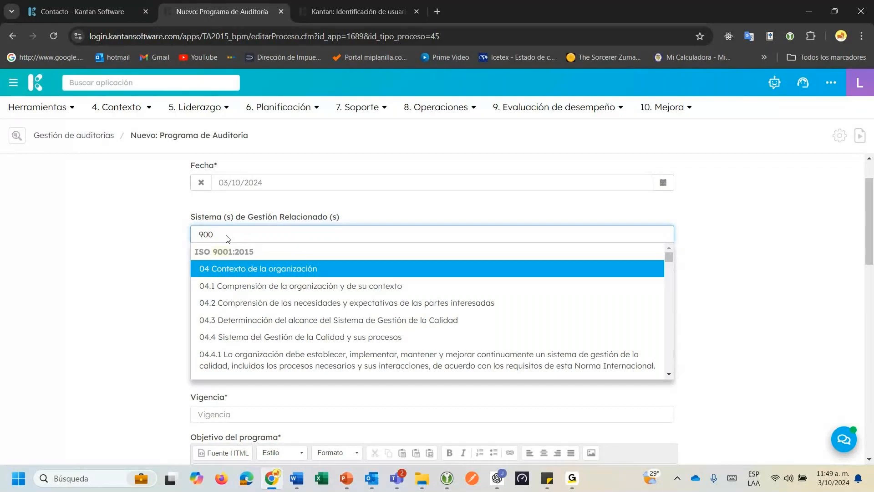
{"action": "key", "text": "Return"}
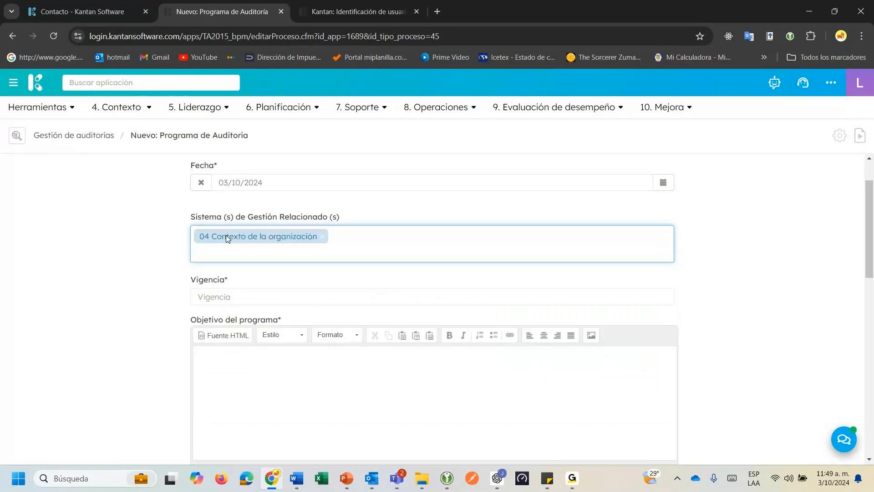
{"action": "type", "text": "9001"}
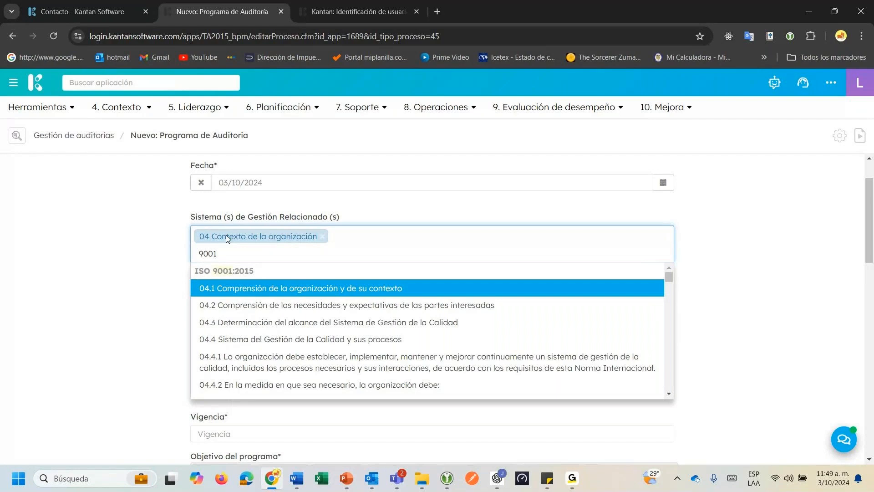
{"action": "key", "text": "Return"}
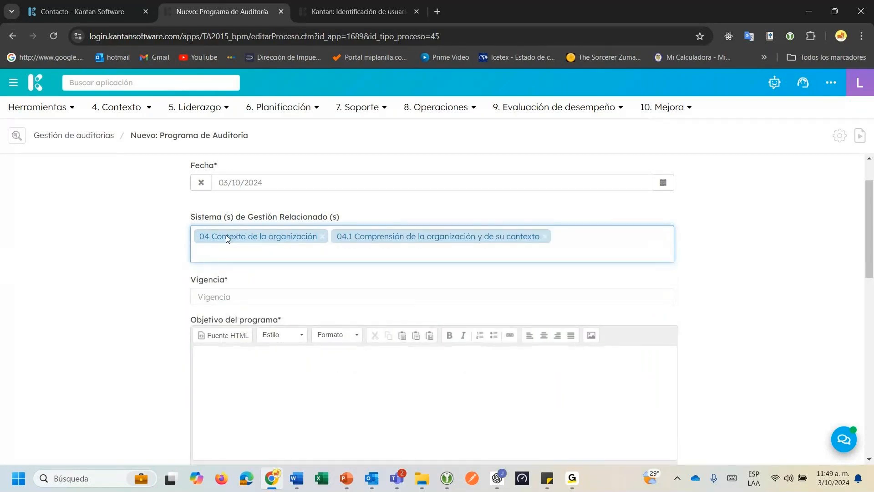
{"action": "type", "text": "4"}
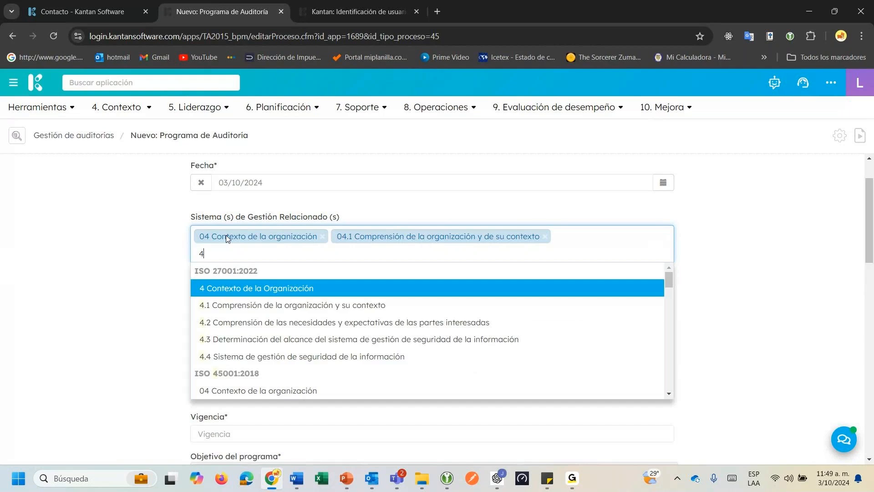
{"action": "type", "text": "5"}
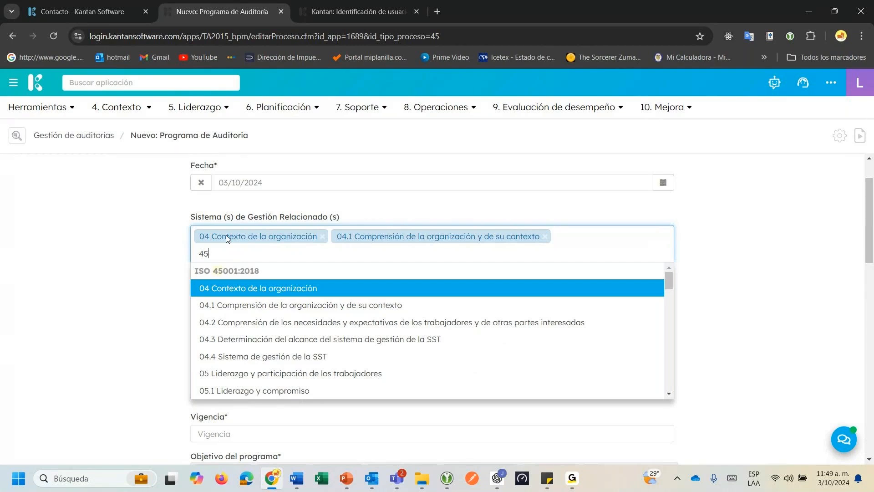
{"action": "key", "text": "Return"}
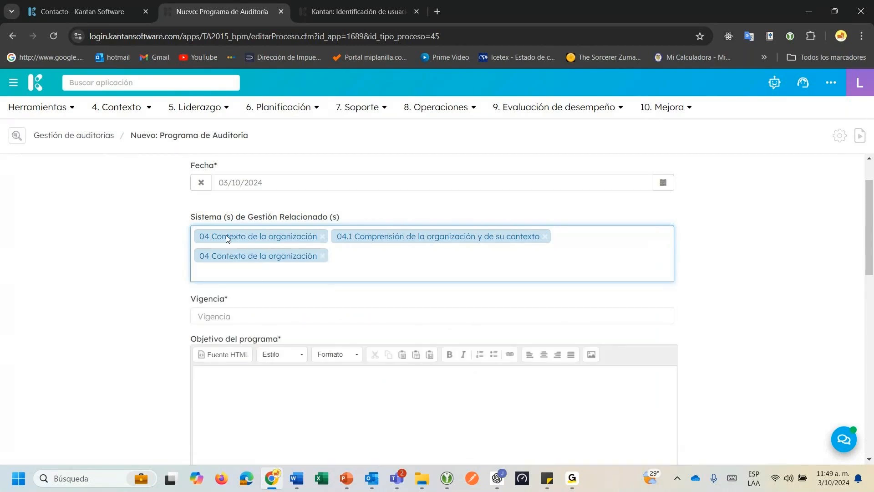
{"action": "left_click", "coordinate": [323, 255]}
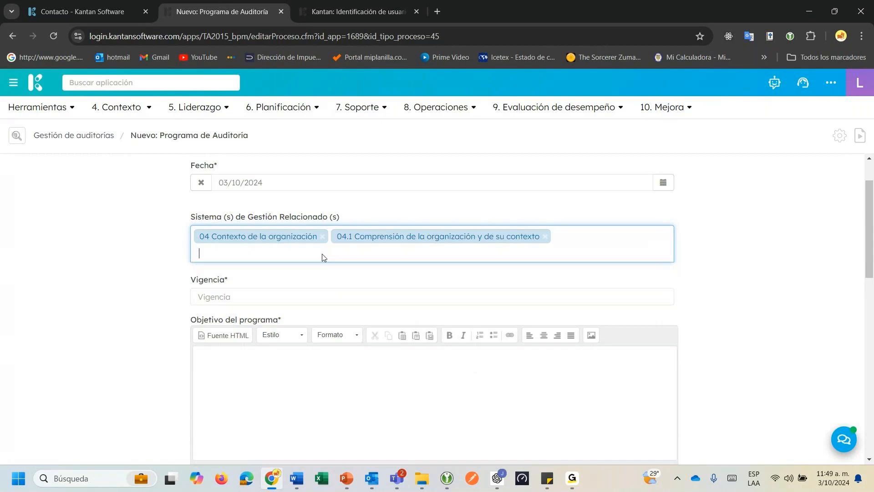
Fill in the program's validity year, correcting the initially typed 2025.
{"action": "scroll", "coordinate": [294, 269], "scroll_direction": "down", "scroll_amount": 3}
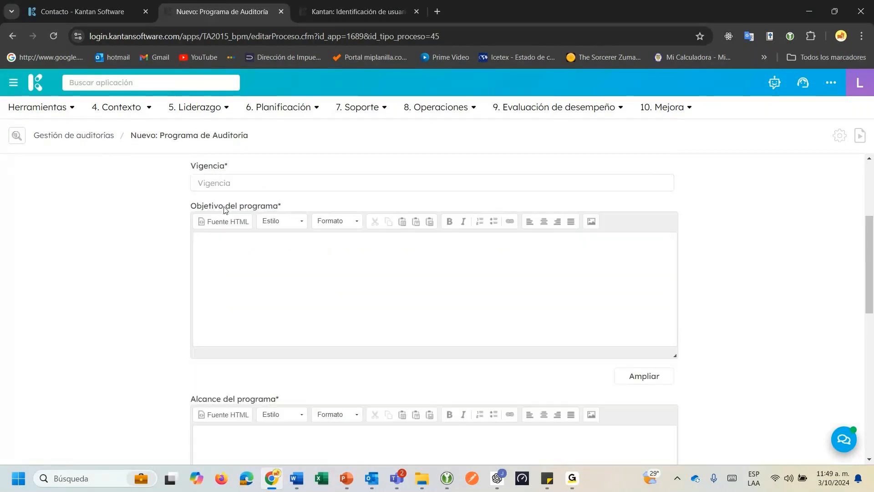
{"action": "left_click", "coordinate": [222, 183]}
{"action": "type", "text": "202"}
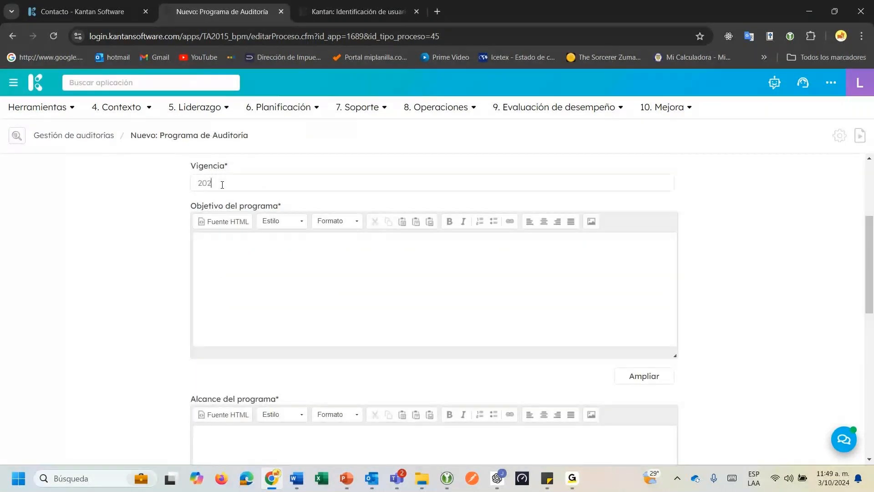
{"action": "type", "text": "5"}
{"action": "left_click", "coordinate": [226, 239]}
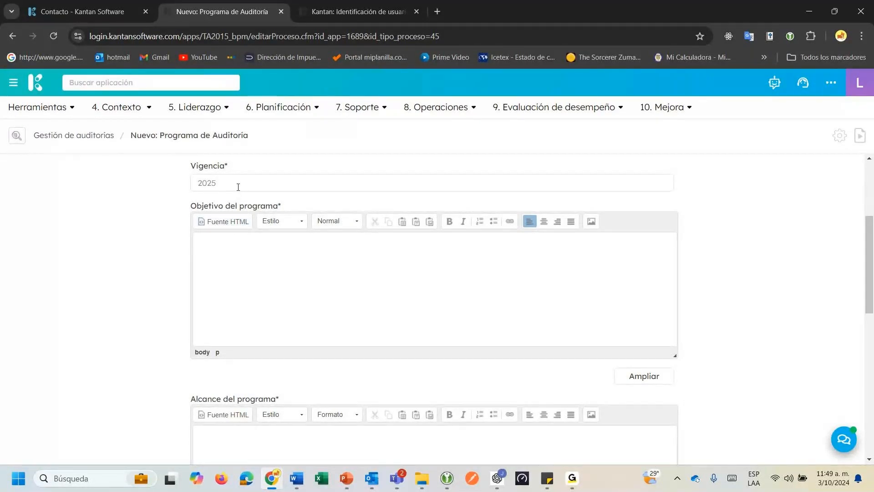
{"action": "type", "text": "4"}
Write the objective on SIG compliance with ISO 9001:2015, ISO 14001:2015 and ISO 45001:2018.
{"action": "left_click", "coordinate": [246, 251]}
{"action": "type", "text": "Id"}
{"action": "type", "text": "entificar el grado de cumpli"}
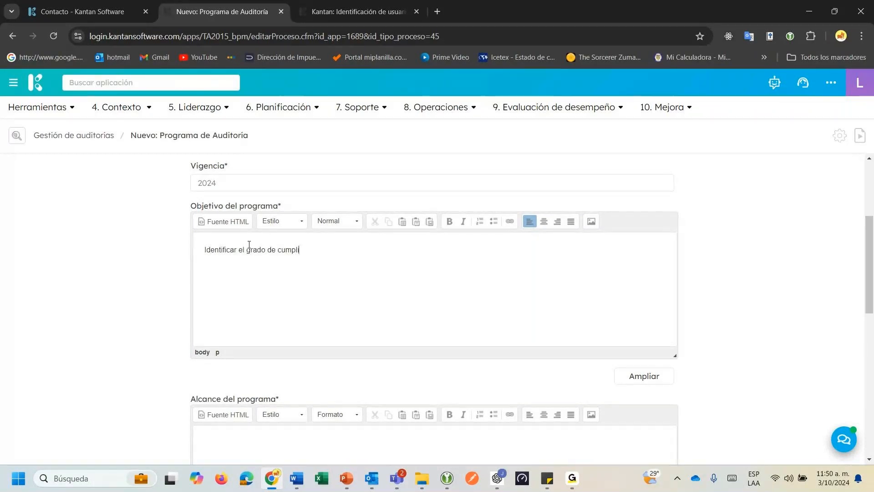
{"action": "type", "text": "miento del SIG de gestión respecto "}
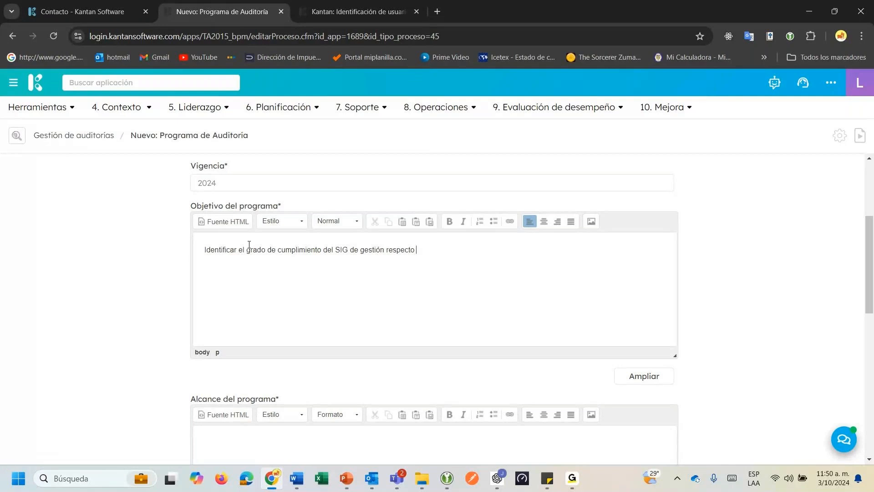
{"action": "type", "text": "a las normas ISO 9001"}
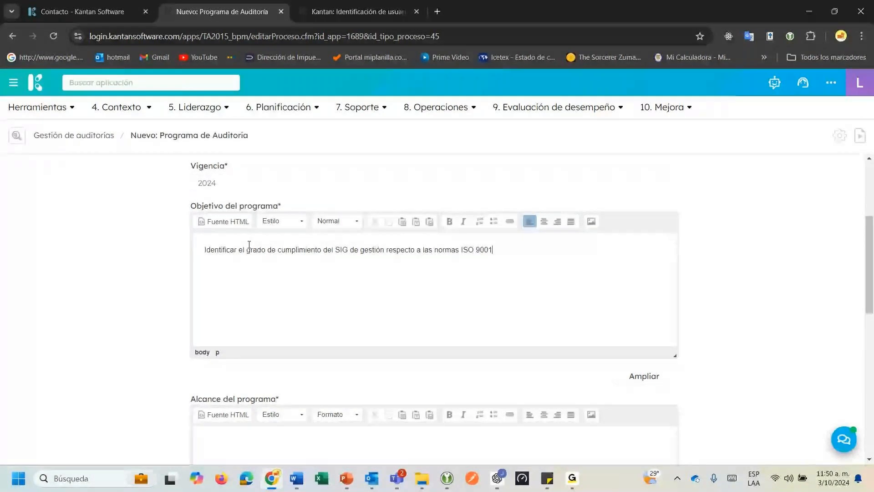
{"action": "type", "text": ":2015, "}
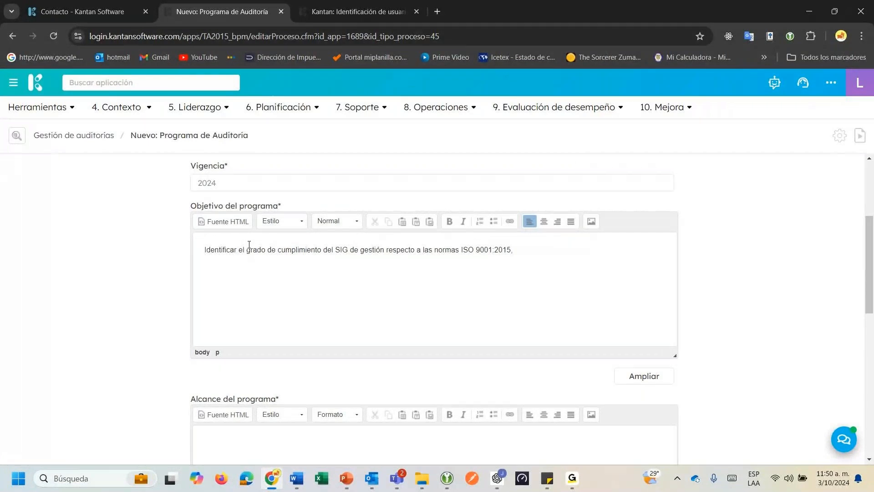
{"action": "type", "text": "ISO 14001:2015, ISO 45001:201"}
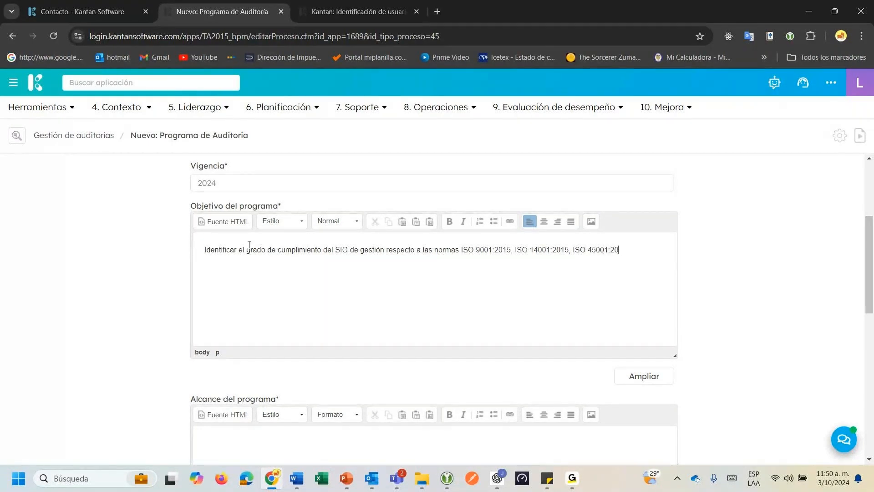
{"action": "type", "text": "8"}
Set the program scope to 'Todas las sedes y procesos de la compañía.'.
{"action": "scroll", "coordinate": [246, 274], "scroll_direction": "down", "scroll_amount": 2}
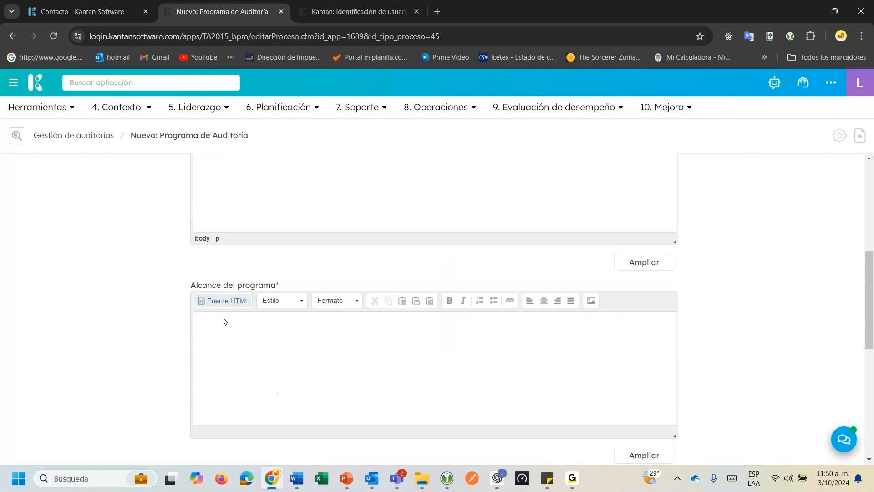
{"action": "left_click", "coordinate": [232, 339]}
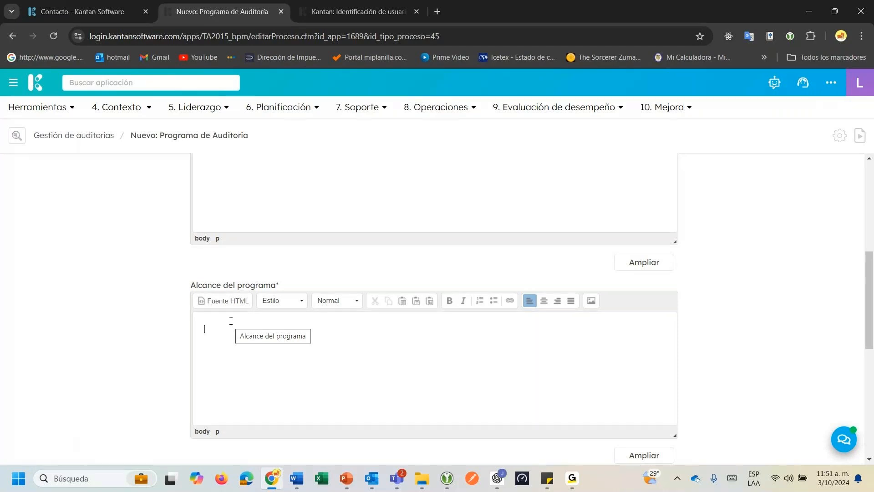
{"action": "type", "text": "T"}
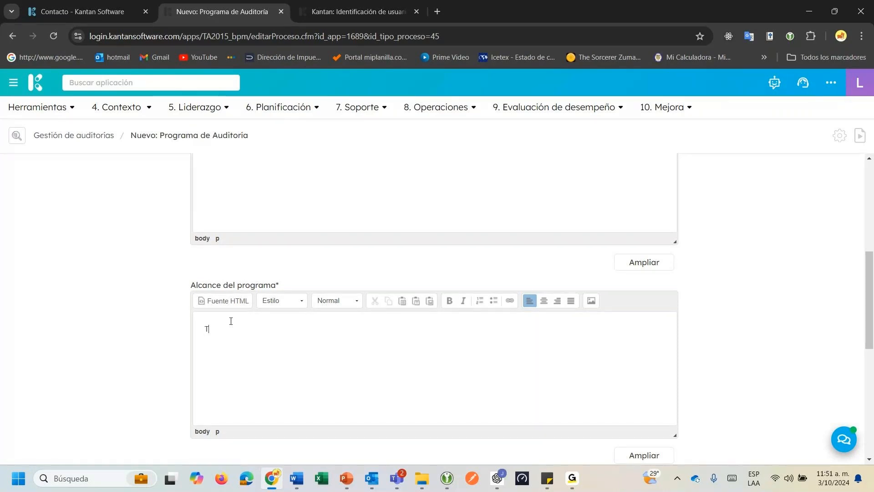
{"action": "type", "text": "odas las sedes y procesos de la compañ"}
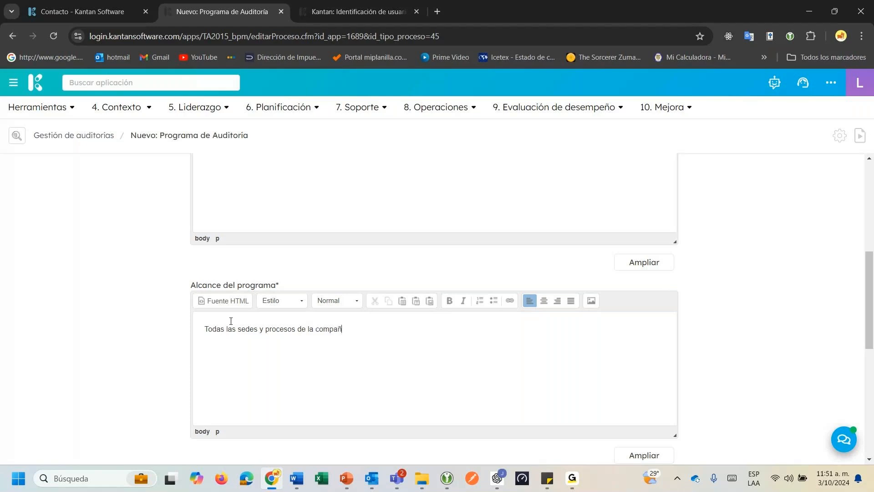
{"action": "type", "text": "ía."}
{"action": "scroll", "coordinate": [371, 286], "scroll_direction": "down", "scroll_amount": 5}
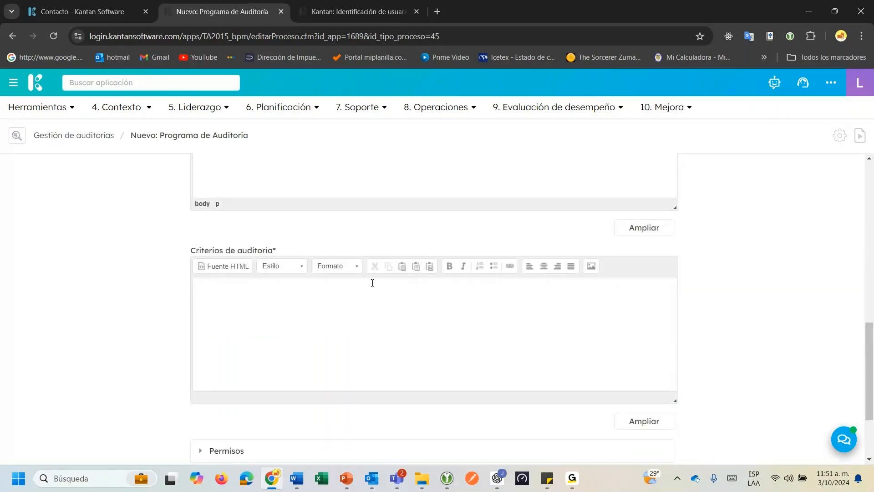
Start a numbered Criterios de auditoría list with ISO 9001:2015.
{"action": "left_click", "coordinate": [319, 286]}
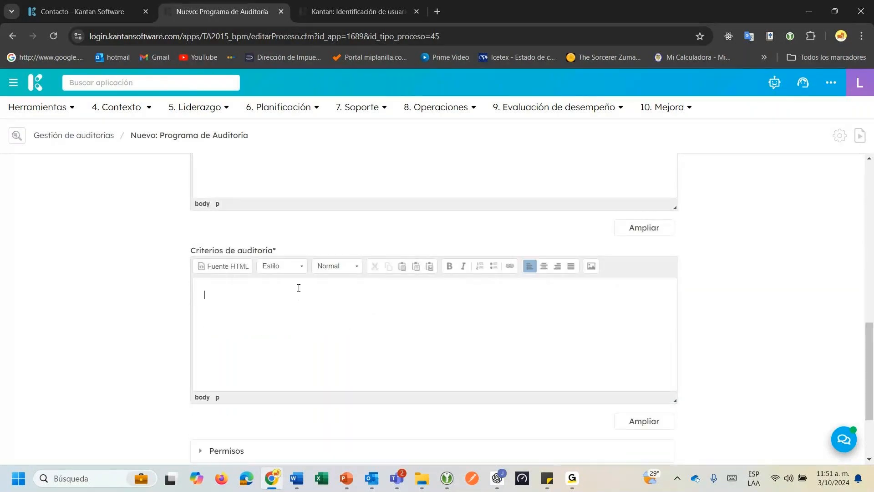
{"action": "left_click", "coordinate": [480, 267]}
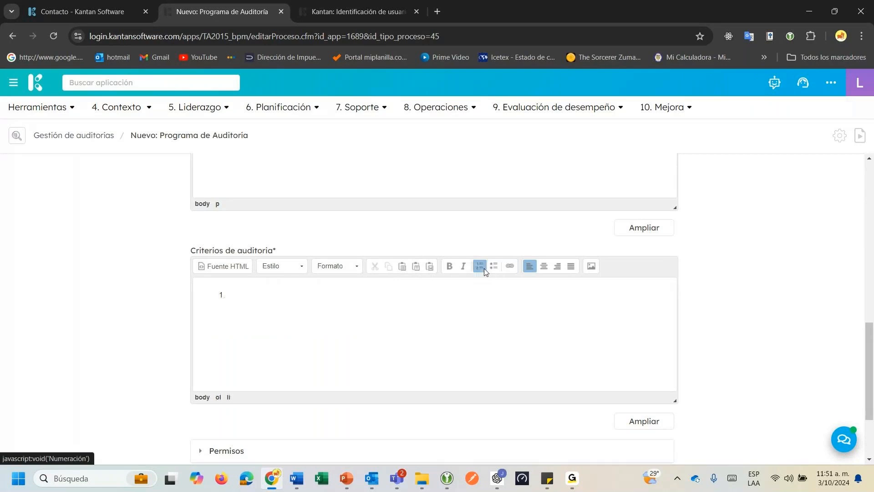
{"action": "type", "text": "ISO 9001:2015"}
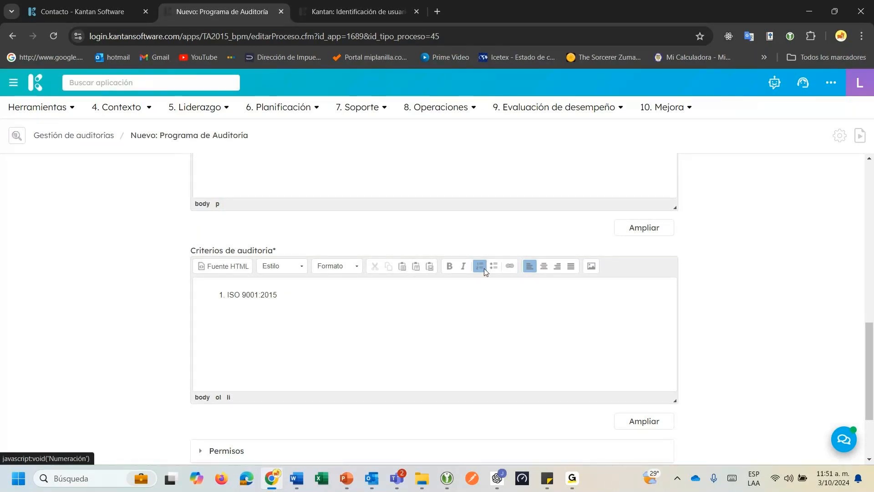
{"action": "key", "text": "Return"}
Add 'Documentación propia de la organización' and 'Requisitos legales y reglamentarios.' as criteria 2 and 3.
{"action": "type", "text": "Documentación prop"}
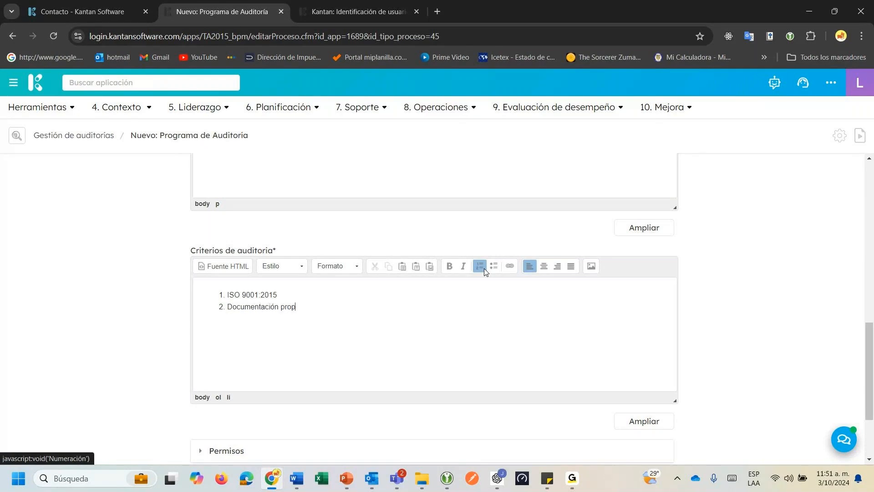
{"action": "type", "text": "ia de la orgn"}
{"action": "key", "text": "BackSpace"}
{"action": "type", "text": "anización"}
{"action": "key", "text": "Return"}
{"action": "type", "text": "Req"}
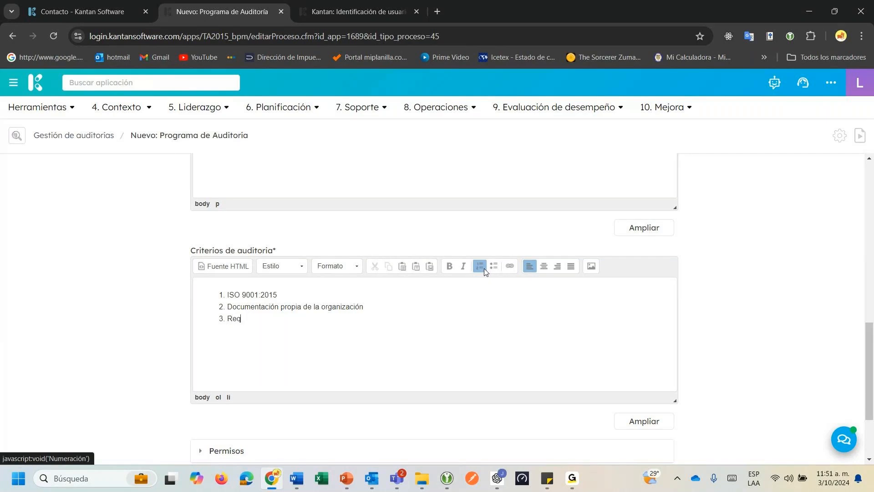
{"action": "type", "text": "uisitos legales y reglamentarios."}
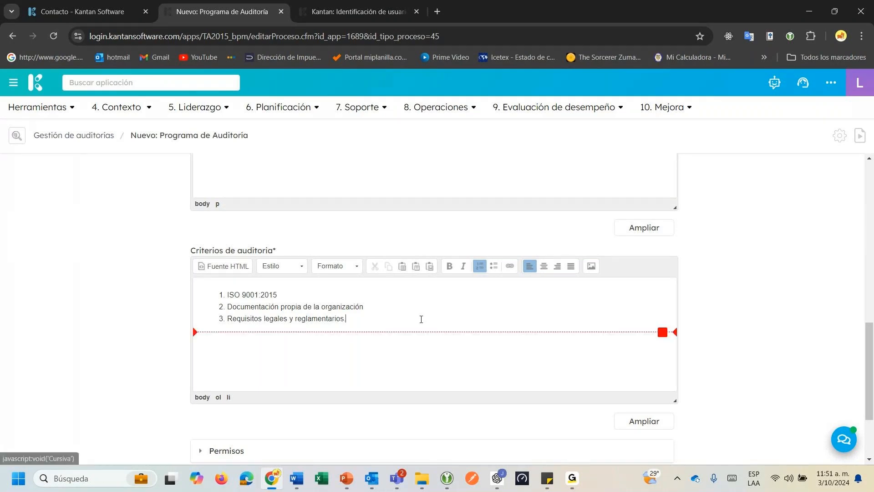
{"action": "scroll", "coordinate": [421, 319], "scroll_direction": "down", "scroll_amount": 2}
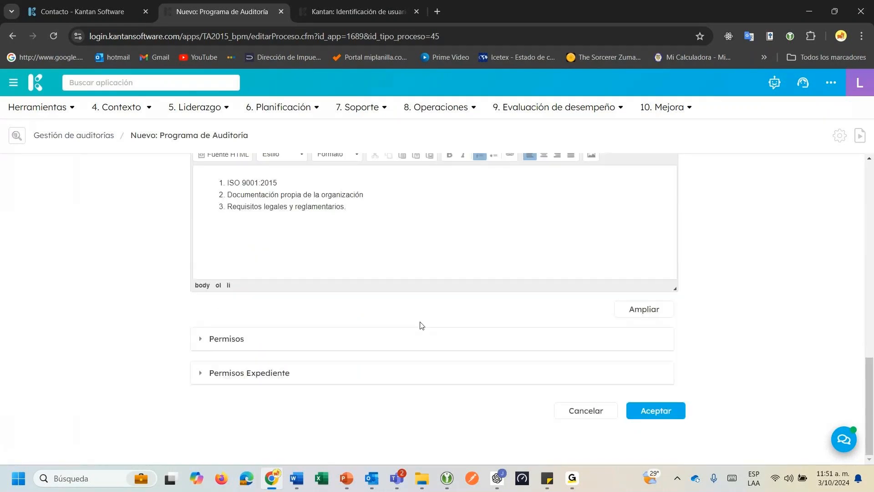
{"action": "scroll", "coordinate": [421, 325], "scroll_direction": "up", "scroll_amount": 3}
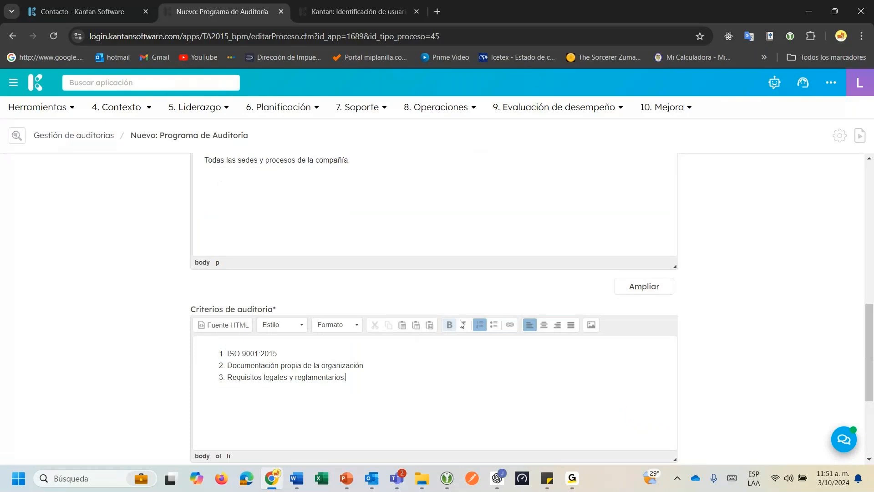
{"action": "scroll", "coordinate": [460, 309], "scroll_direction": "up", "scroll_amount": 8}
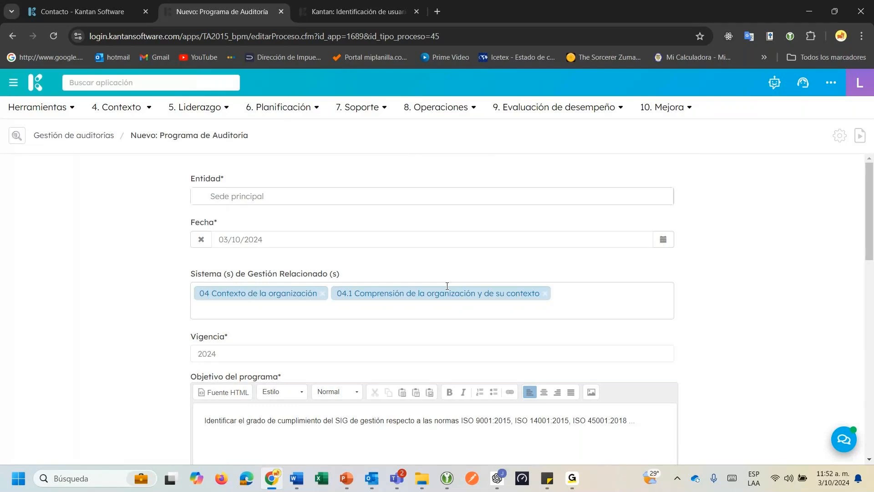
{"action": "scroll", "coordinate": [451, 314], "scroll_direction": "down", "scroll_amount": 11}
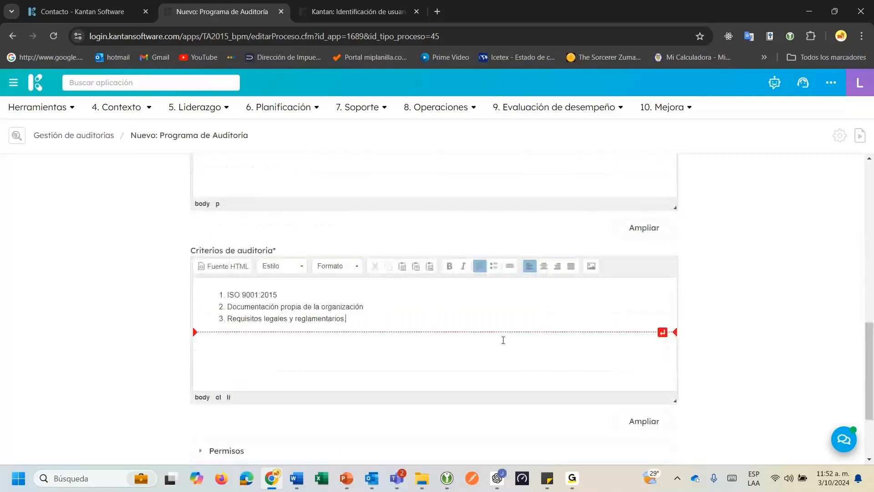
{"action": "scroll", "coordinate": [698, 412], "scroll_direction": "down", "scroll_amount": 3}
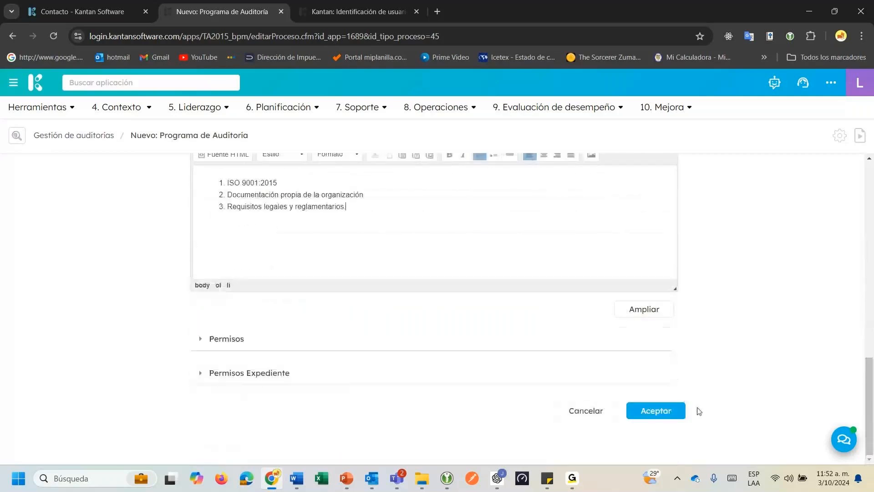
Save the new audit program and expand its header to reveal record 24 000752.
{"action": "left_click", "coordinate": [655, 414]}
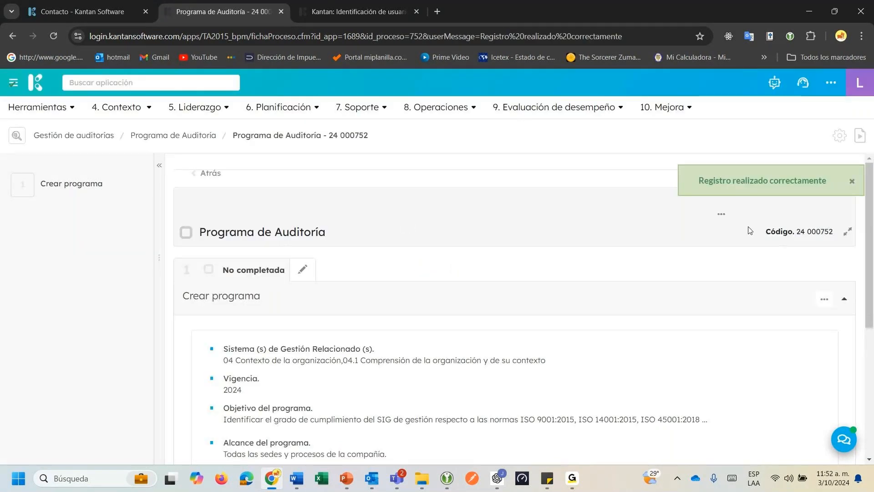
{"action": "left_click", "coordinate": [846, 229]}
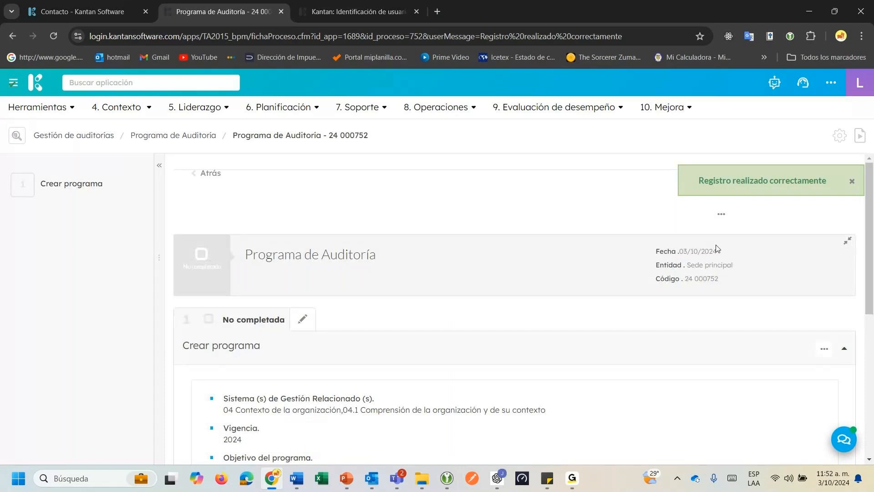
{"action": "left_click", "coordinate": [851, 182]}
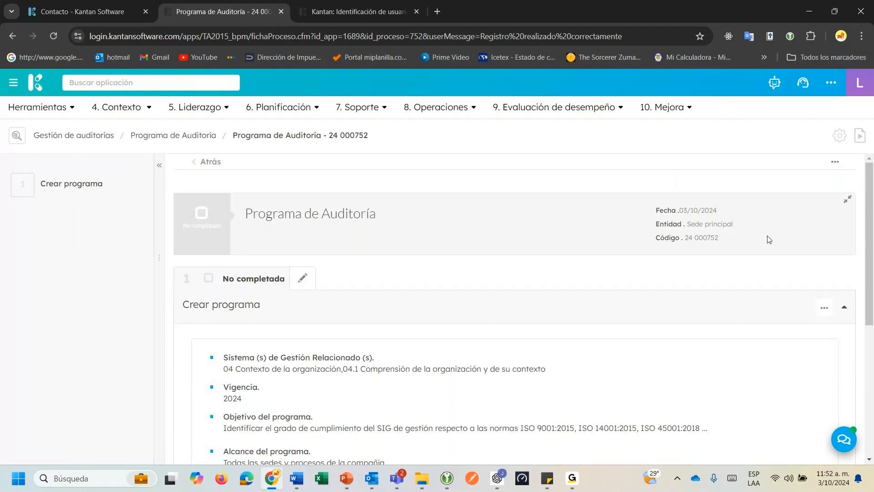
Check the record's date and code and the Crear programa step, still No completada.
{"action": "left_click_drag", "start_coordinate": [661, 210], "coordinate": [713, 213]}
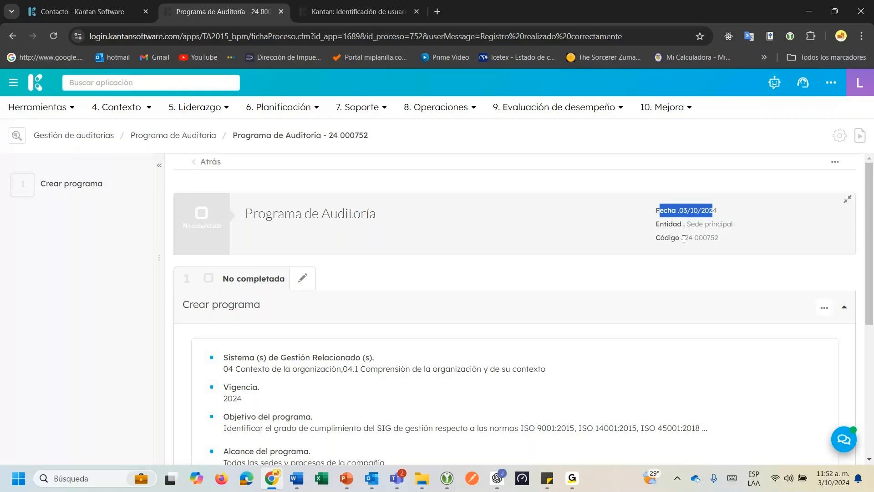
{"action": "left_click_drag", "start_coordinate": [684, 238], "coordinate": [712, 236]}
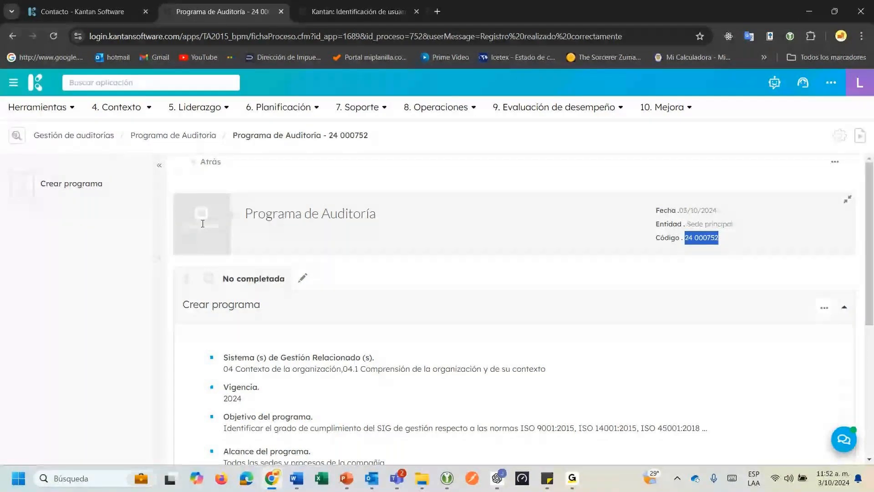
{"action": "left_click_drag", "start_coordinate": [267, 217], "coordinate": [394, 219]}
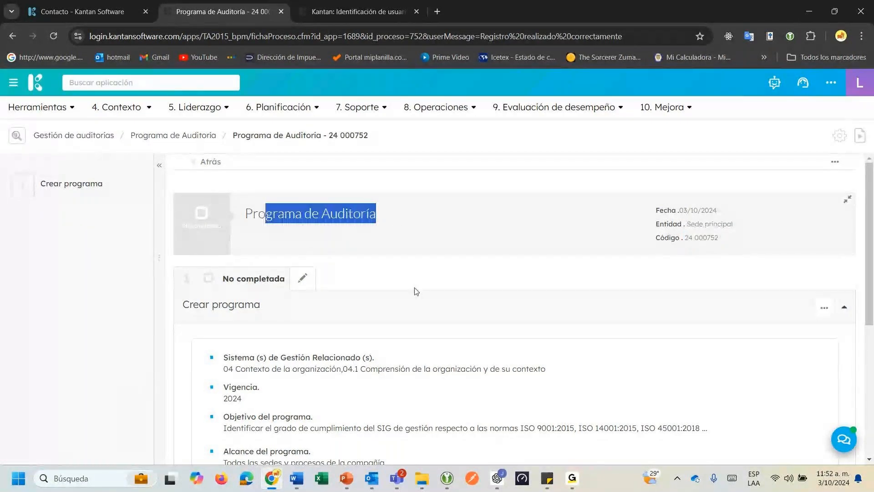
{"action": "scroll", "coordinate": [414, 290], "scroll_direction": "down", "scroll_amount": 2}
{"action": "scroll", "coordinate": [409, 292], "scroll_direction": "up", "scroll_amount": 1}
{"action": "scroll", "coordinate": [409, 292], "scroll_direction": "up", "scroll_amount": 1}
{"action": "left_click", "coordinate": [64, 185]}
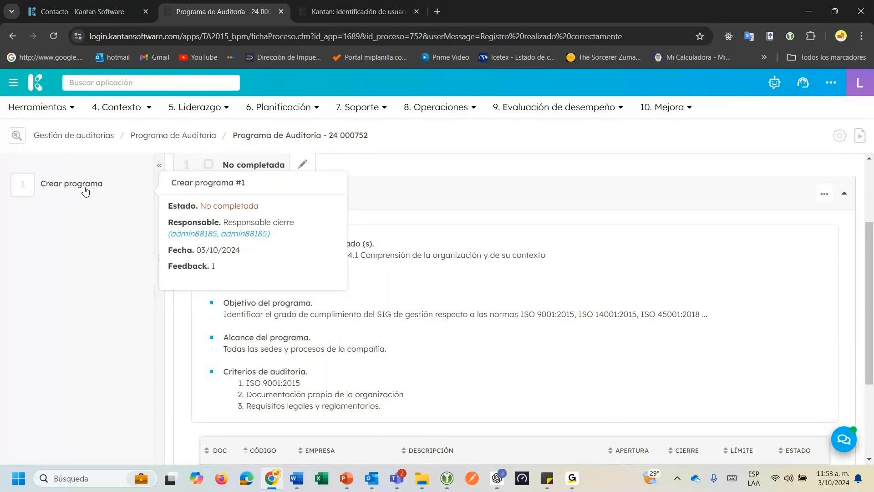
Link existing audit plan 24 000075 (Calidad y la mejora) to the program.
{"action": "scroll", "coordinate": [499, 357], "scroll_direction": "down", "scroll_amount": 3}
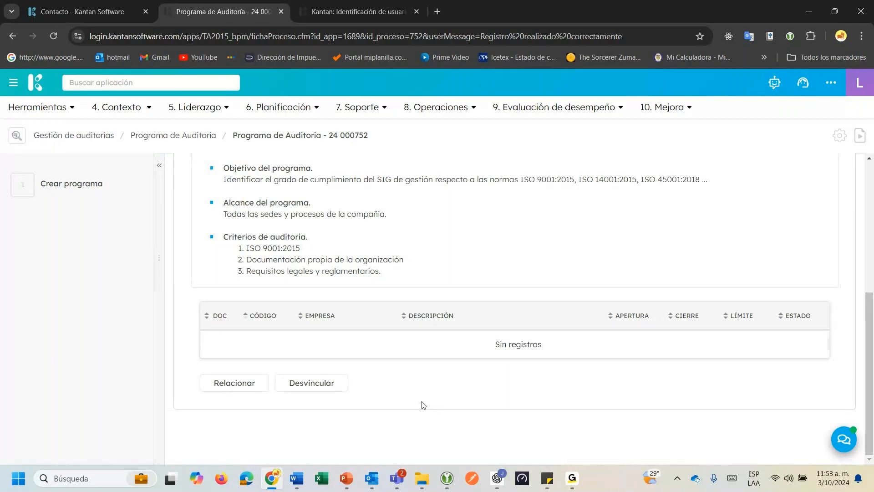
{"action": "left_click", "coordinate": [226, 387]}
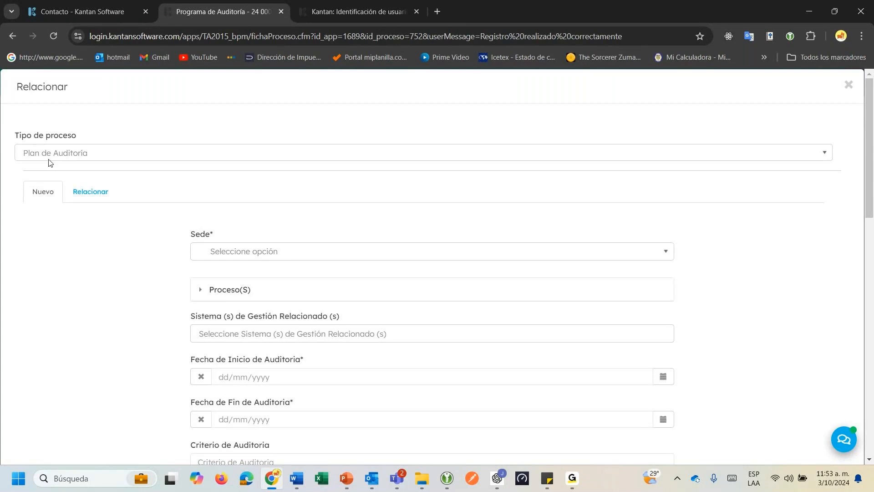
{"action": "left_click", "coordinate": [114, 188]}
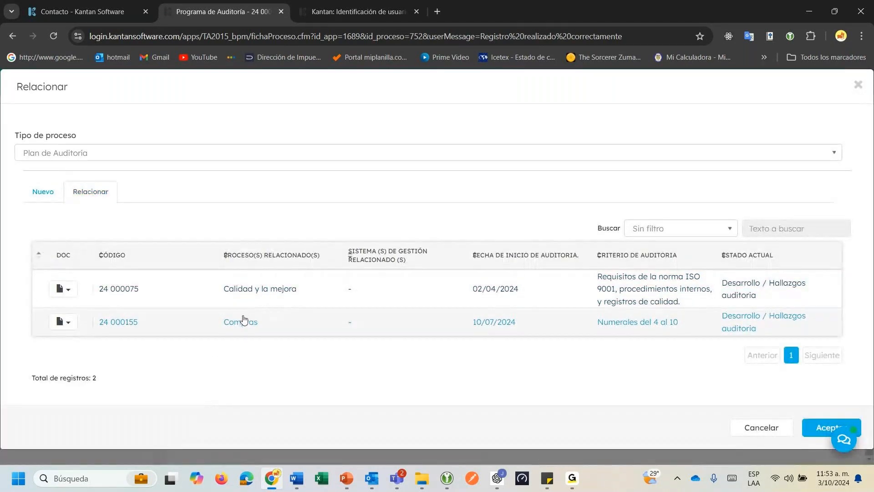
{"action": "left_click", "coordinate": [244, 291]}
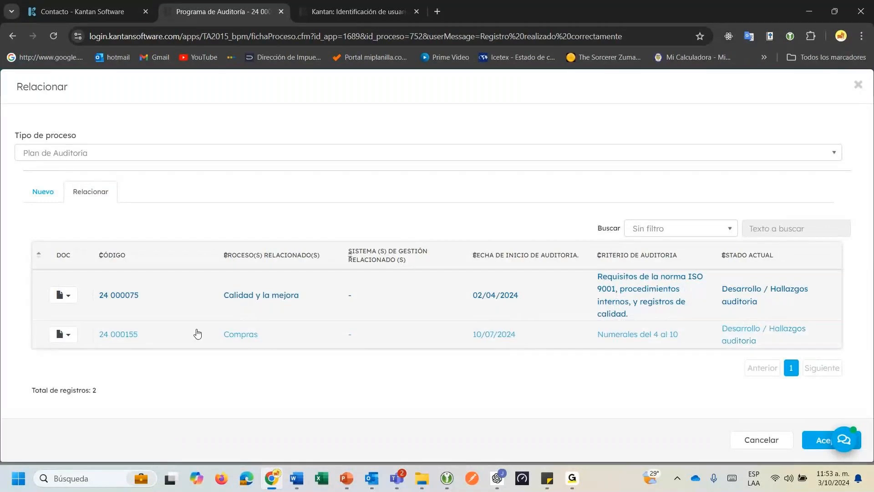
{"action": "left_click", "coordinate": [811, 441]}
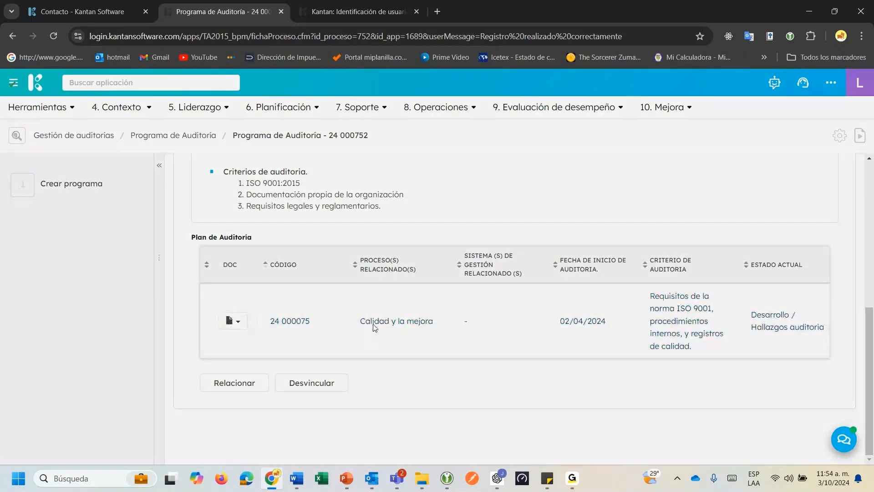
{"action": "left_click", "coordinate": [373, 321]}
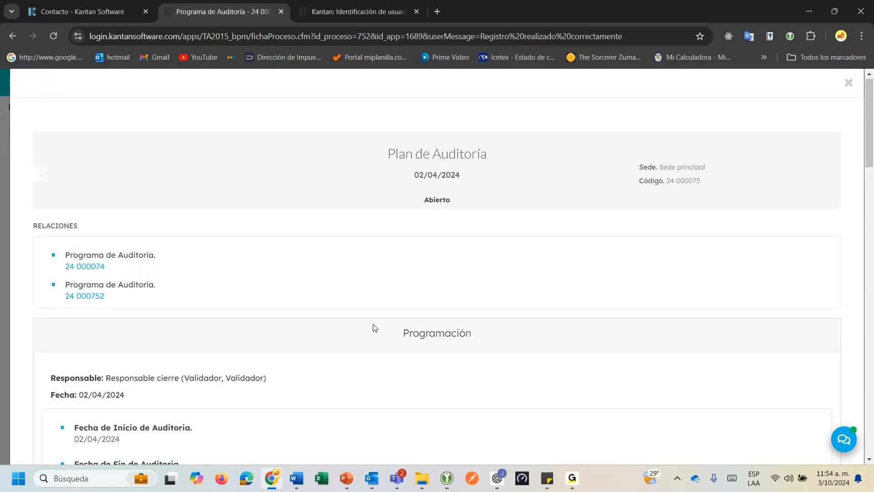
{"action": "scroll", "coordinate": [374, 327], "scroll_direction": "down", "scroll_amount": 6}
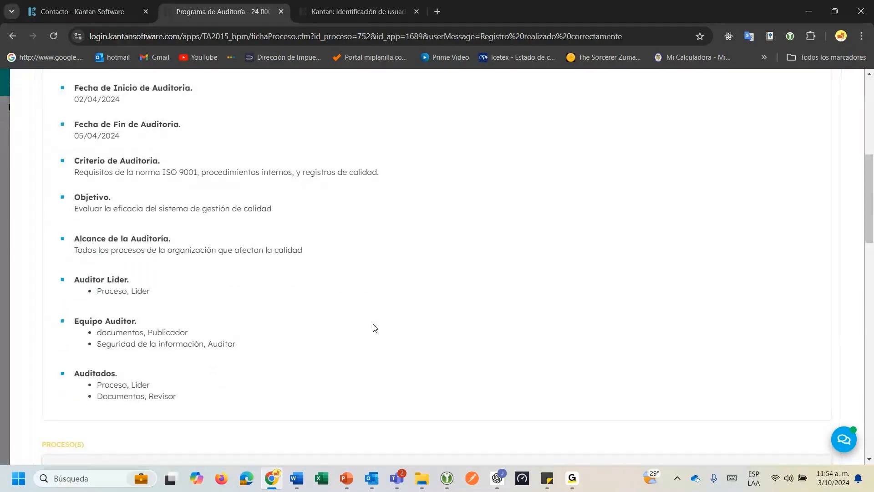
{"action": "scroll", "coordinate": [374, 328], "scroll_direction": "down", "scroll_amount": 7}
{"action": "scroll", "coordinate": [397, 329], "scroll_direction": "down", "scroll_amount": 12}
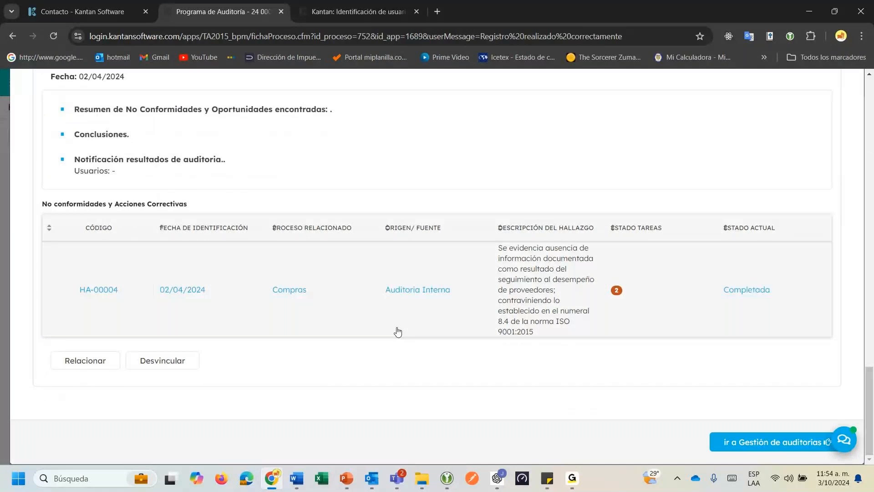
{"action": "scroll", "coordinate": [399, 331], "scroll_direction": "up", "scroll_amount": 1}
{"action": "scroll", "coordinate": [492, 347], "scroll_direction": "down", "scroll_amount": 1}
{"action": "scroll", "coordinate": [627, 411], "scroll_direction": "up", "scroll_amount": 6}
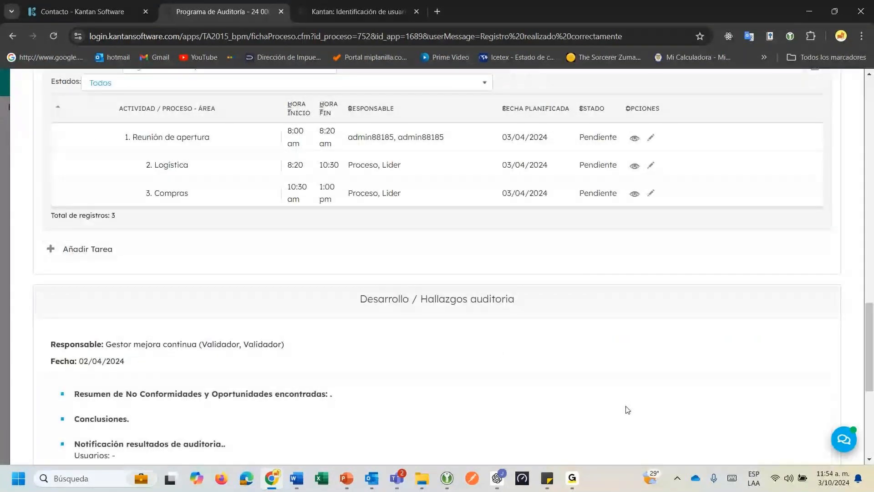
{"action": "scroll", "coordinate": [627, 410], "scroll_direction": "up", "scroll_amount": 20}
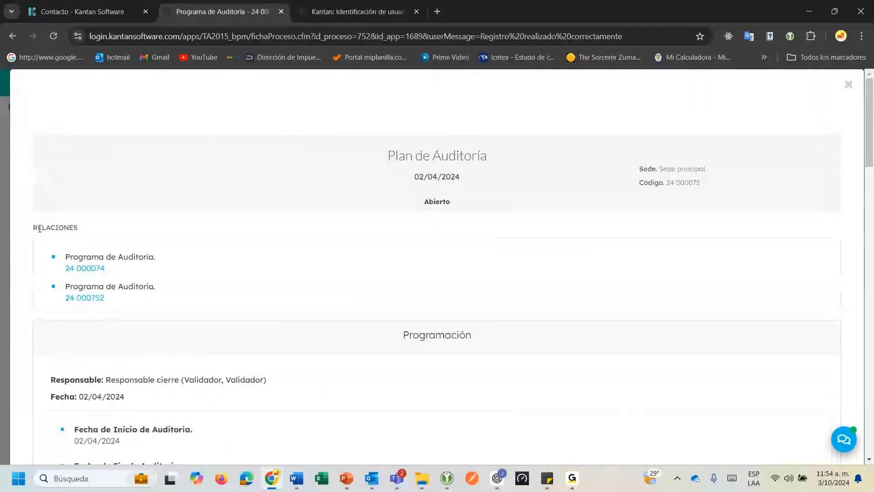
{"action": "left_click_drag", "start_coordinate": [38, 228], "coordinate": [85, 230]}
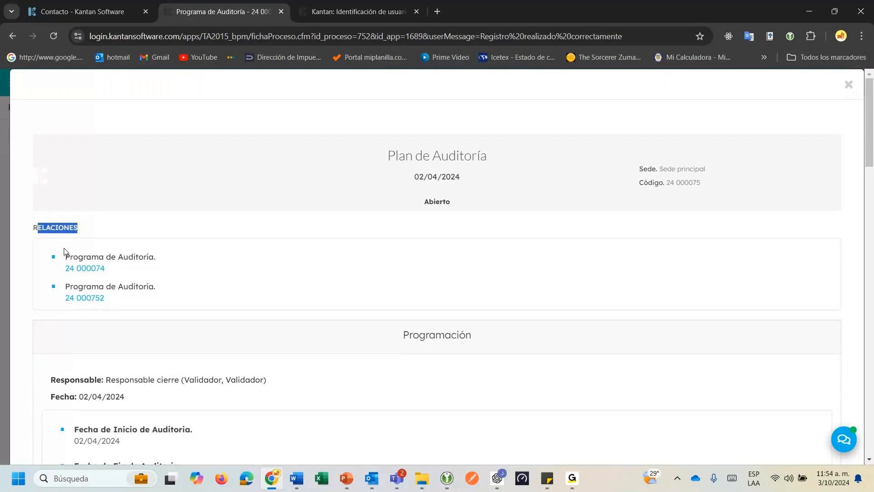
{"action": "left_click_drag", "start_coordinate": [84, 256], "coordinate": [143, 257]}
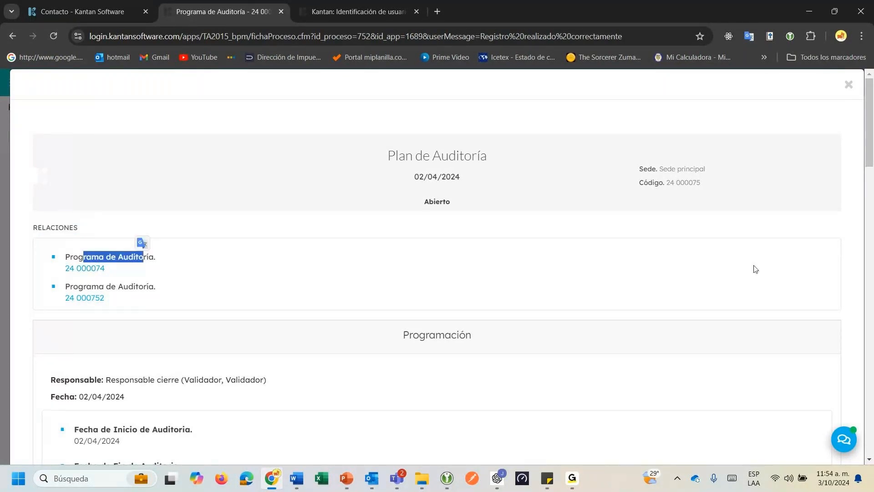
{"action": "left_click", "coordinate": [849, 87]}
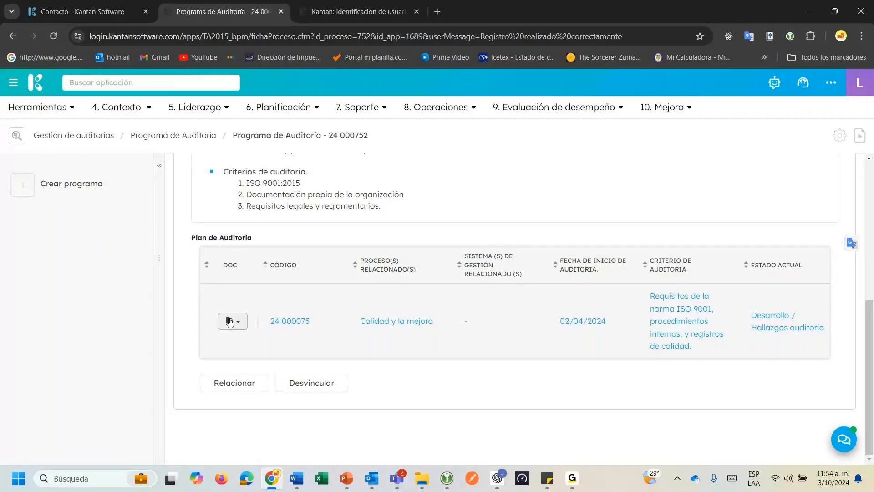
Start another audit for the program with site Sede principal and audited entity Logistica.
{"action": "left_click", "coordinate": [220, 389]}
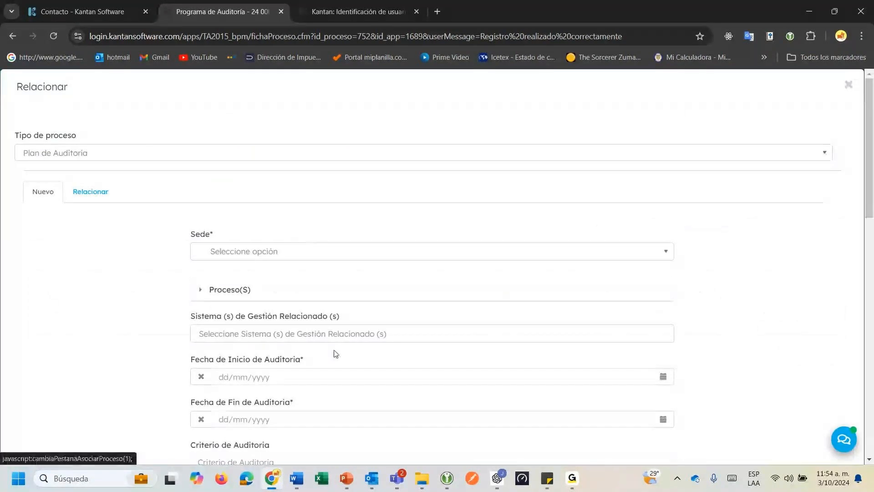
{"action": "scroll", "coordinate": [334, 353], "scroll_direction": "down", "scroll_amount": 1}
{"action": "left_click", "coordinate": [230, 193]}
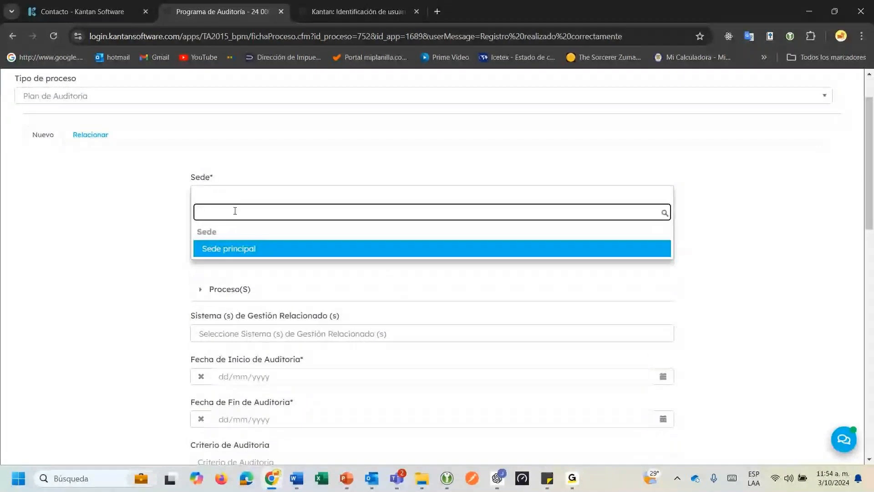
{"action": "left_click", "coordinate": [238, 250]}
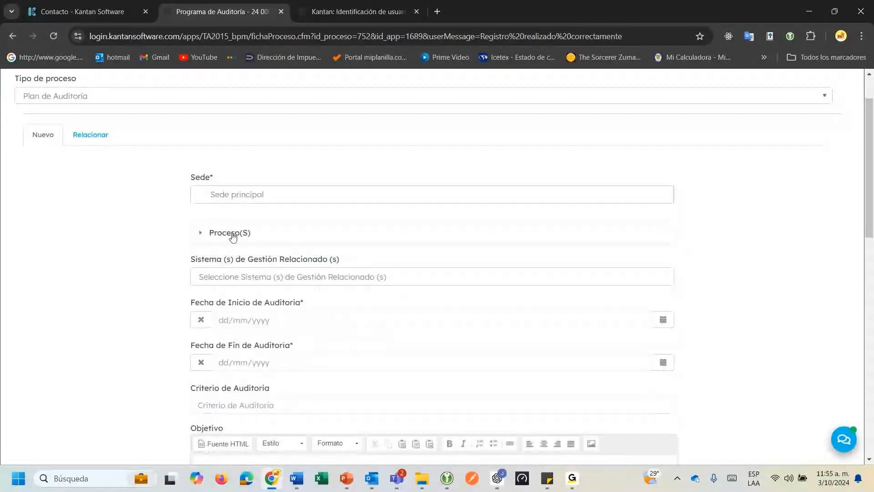
{"action": "left_click", "coordinate": [233, 237]}
{"action": "scroll", "coordinate": [233, 237], "scroll_direction": "down", "scroll_amount": 1}
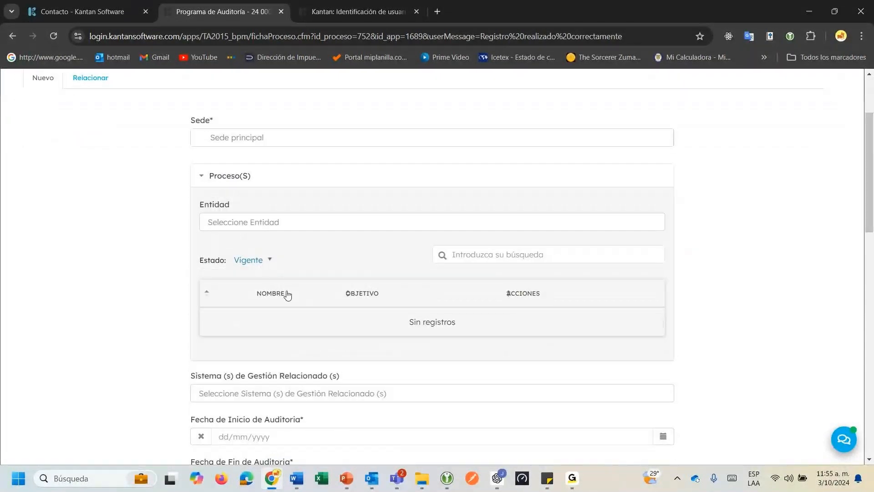
{"action": "left_click", "coordinate": [264, 223]}
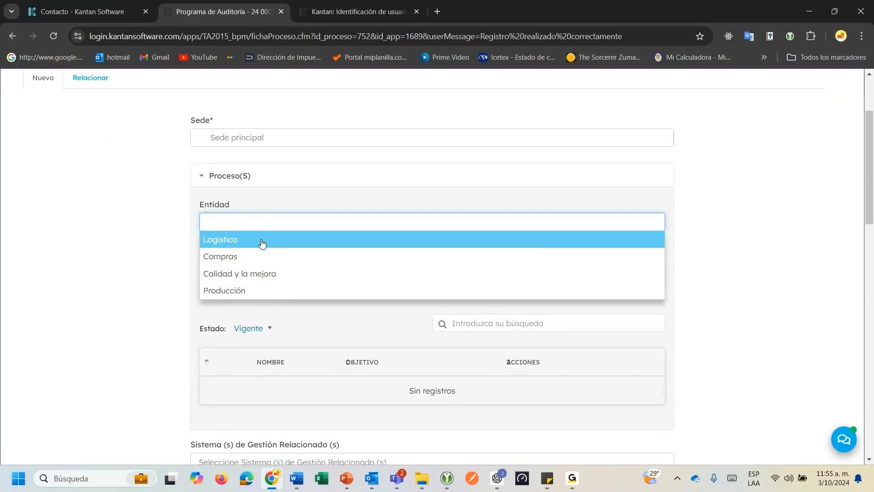
{"action": "left_click", "coordinate": [261, 240]}
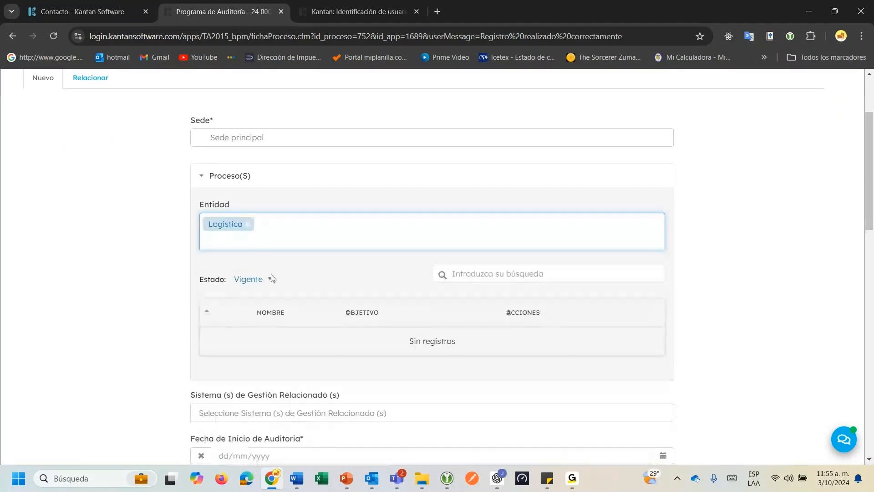
Search related management systems for 9001 and add clause 08.1 Planificación y control operacional.
{"action": "scroll", "coordinate": [272, 278], "scroll_direction": "down", "scroll_amount": 2}
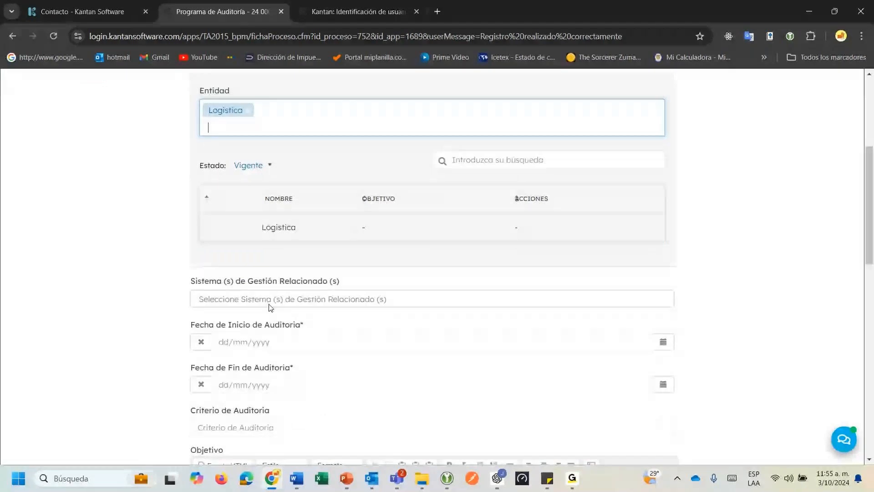
{"action": "left_click", "coordinate": [269, 308]}
{"action": "type", "text": "9001"}
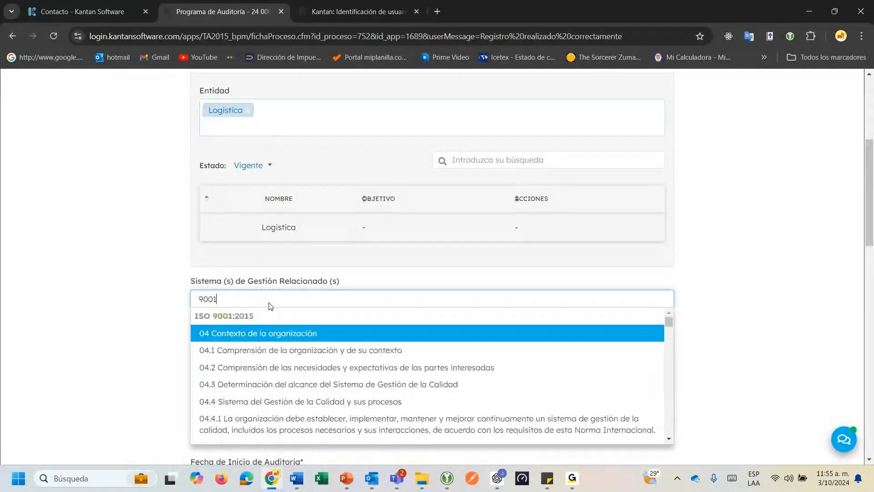
{"action": "left_click", "coordinate": [669, 438]}
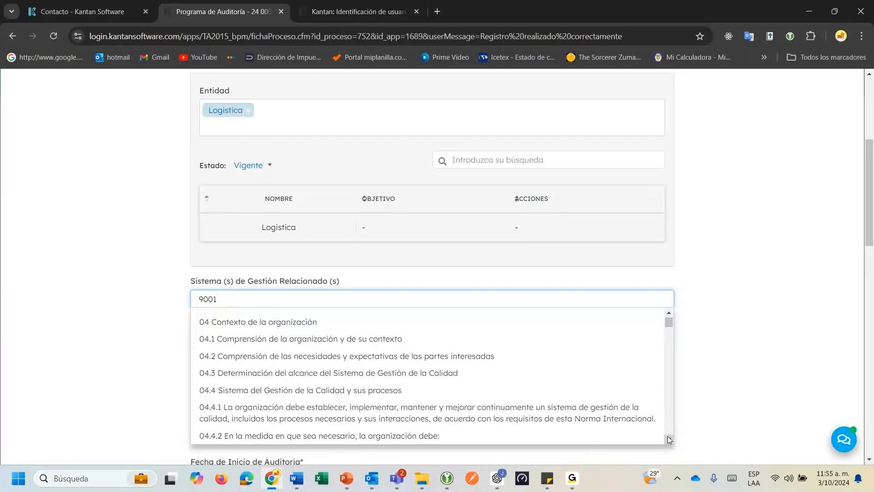
{"action": "scroll", "coordinate": [669, 438], "scroll_direction": "down", "scroll_amount": 10}
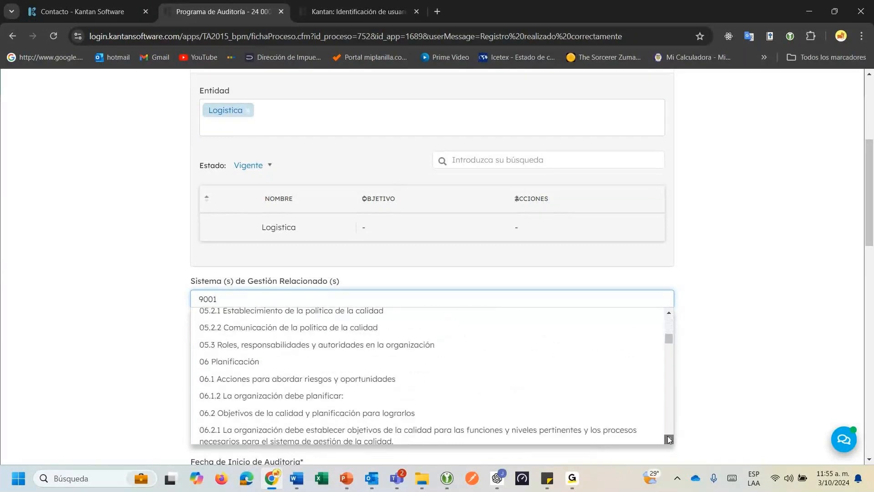
{"action": "scroll", "coordinate": [669, 439], "scroll_direction": "down", "scroll_amount": 2}
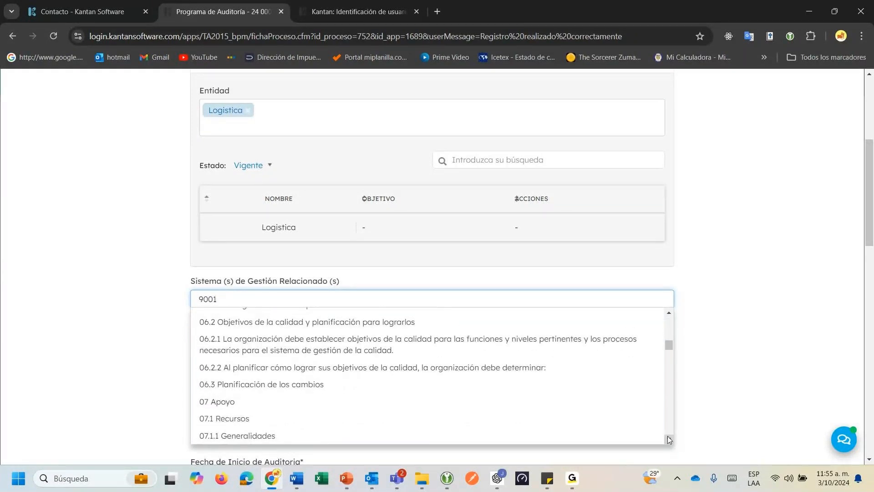
{"action": "scroll", "coordinate": [669, 439], "scroll_direction": "down", "scroll_amount": 5}
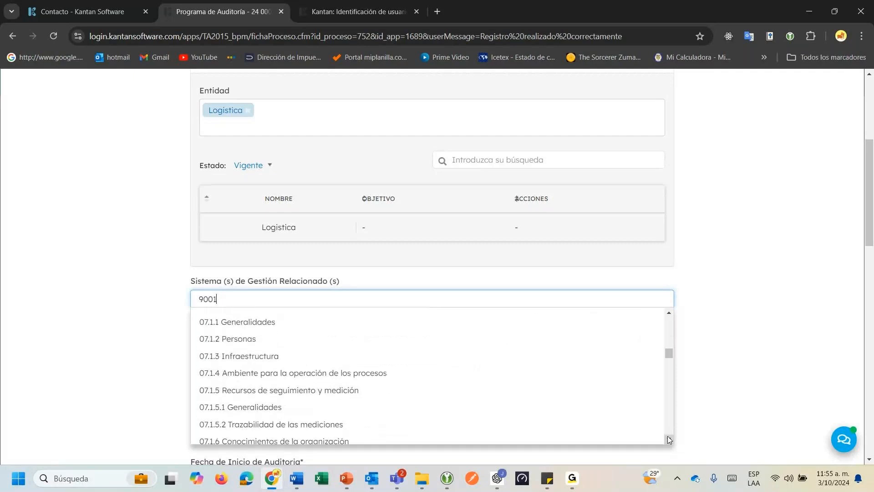
{"action": "scroll", "coordinate": [667, 436], "scroll_direction": "down", "scroll_amount": 5}
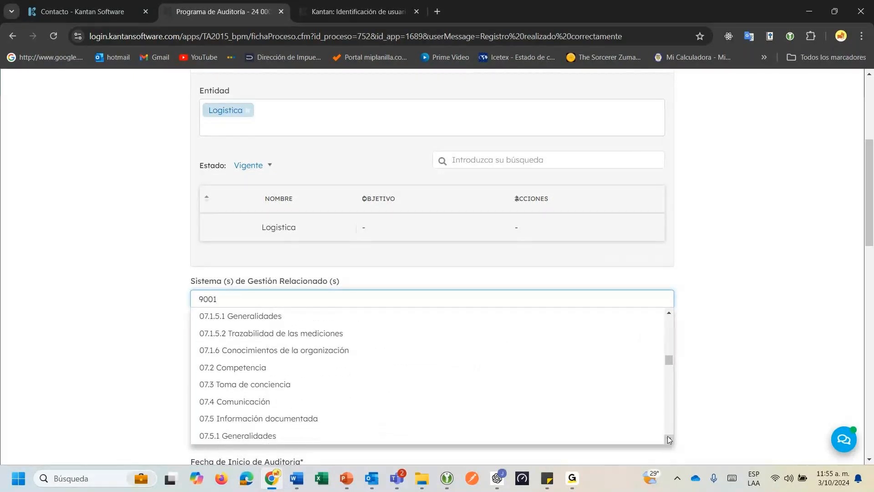
{"action": "scroll", "coordinate": [669, 439], "scroll_direction": "down", "scroll_amount": 5}
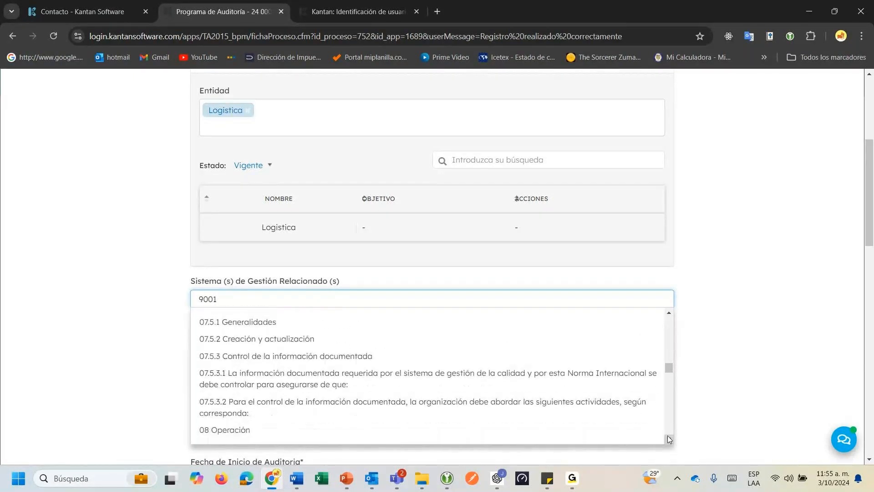
{"action": "scroll", "coordinate": [669, 439], "scroll_direction": "down", "scroll_amount": 1}
{"action": "scroll", "coordinate": [669, 439], "scroll_direction": "down", "scroll_amount": 1}
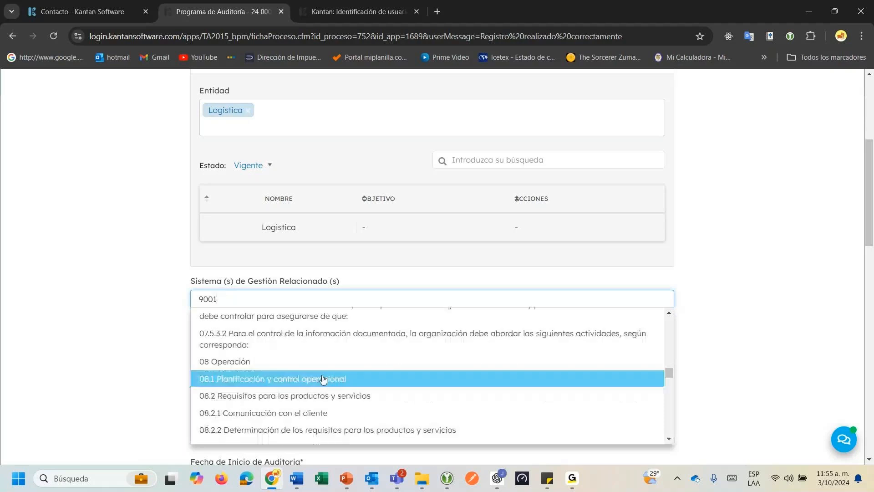
{"action": "left_click", "coordinate": [339, 378]}
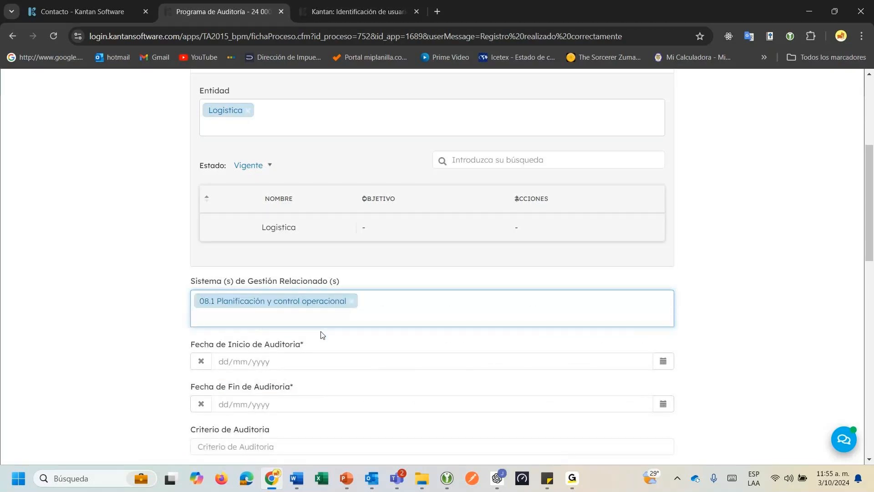
Add clause 08.5.2 Identificación y trazabilidad from the 9001 results and leave the field.
{"action": "type", "text": "9001"}
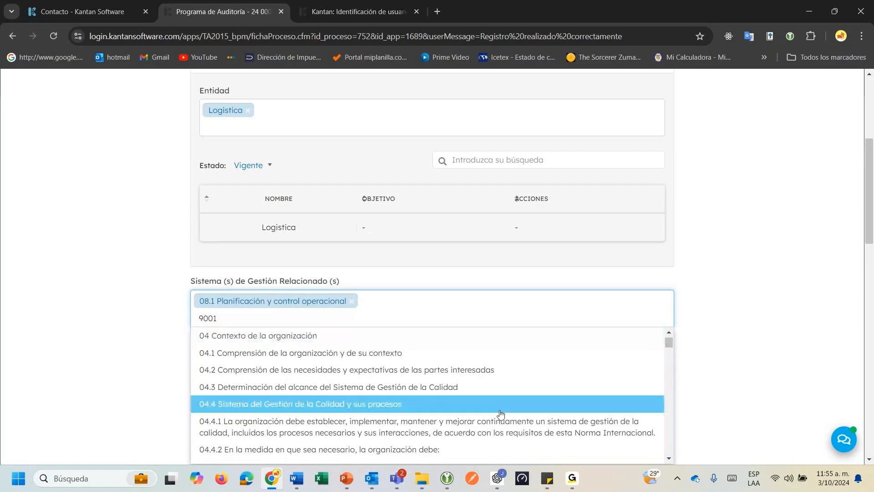
{"action": "left_click", "coordinate": [669, 459]}
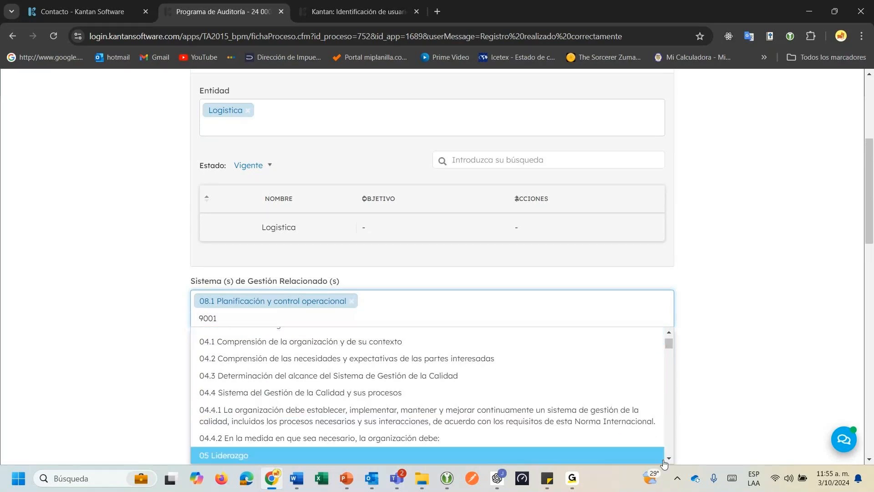
{"action": "left_click", "coordinate": [668, 460]}
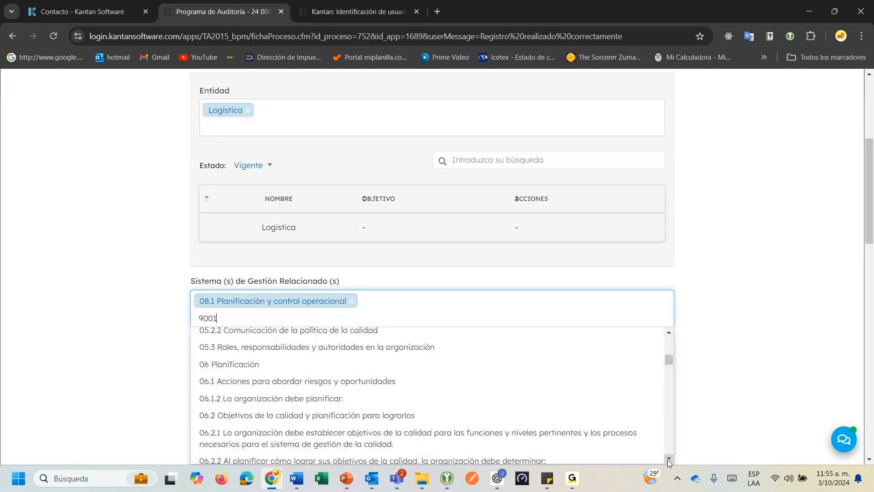
{"action": "left_click", "coordinate": [669, 460]}
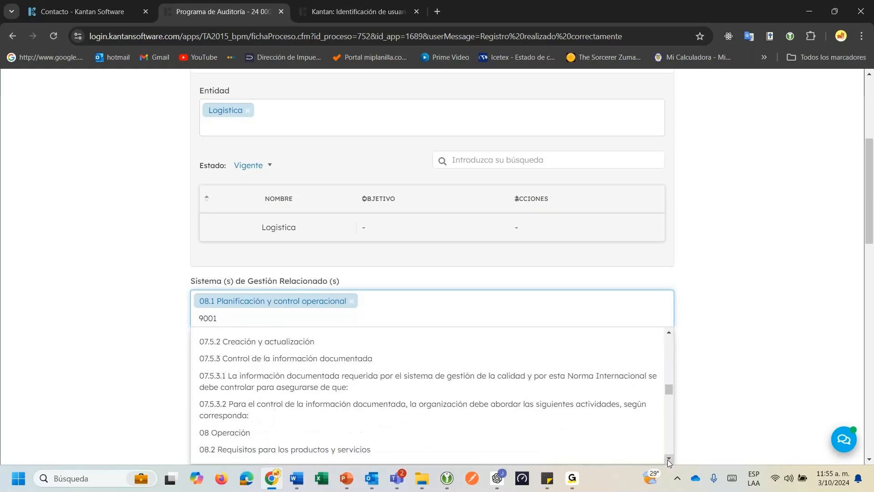
{"action": "left_click", "coordinate": [669, 459]}
{"action": "left_click", "coordinate": [669, 459]}
{"action": "left_click", "coordinate": [669, 459]}
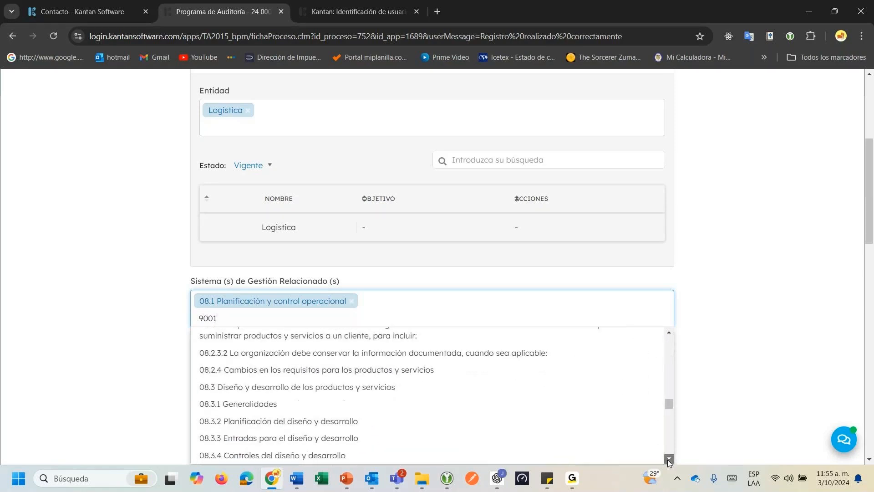
{"action": "left_click", "coordinate": [669, 460]}
{"action": "left_click", "coordinate": [669, 460]}
{"action": "left_click", "coordinate": [669, 460]}
{"action": "left_click", "coordinate": [669, 460]}
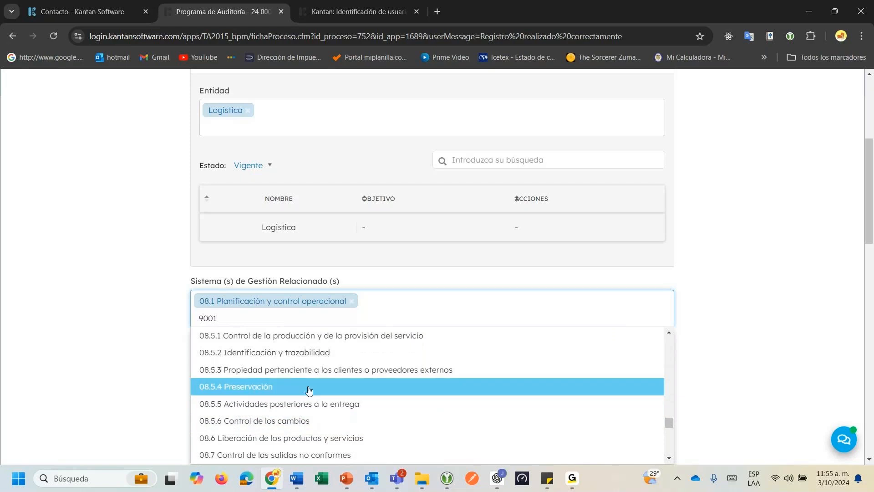
{"action": "left_click", "coordinate": [287, 361]}
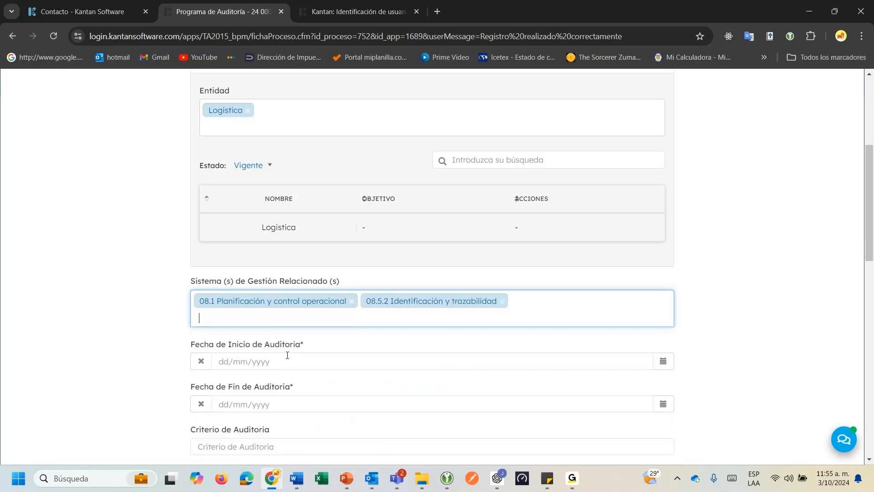
{"action": "left_click", "coordinate": [369, 283]}
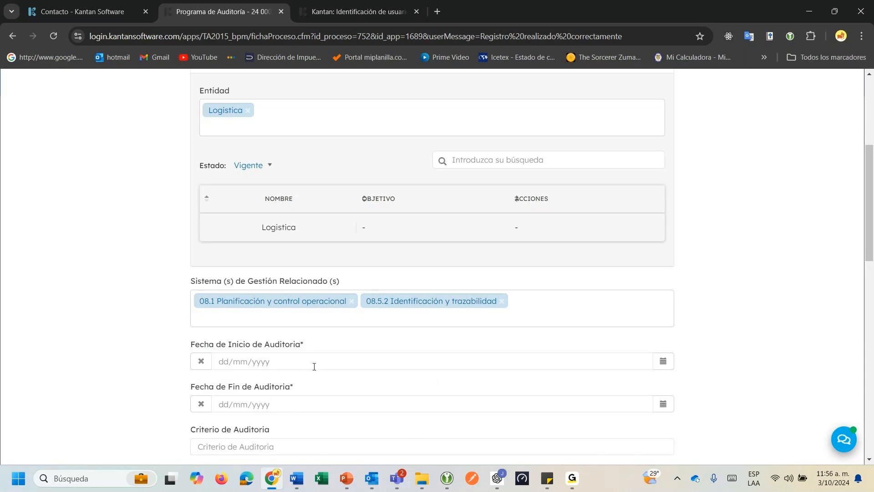
Set both the audit start and end dates to 04/10/2024.
{"action": "left_click_drag", "start_coordinate": [196, 344], "coordinate": [290, 345]}
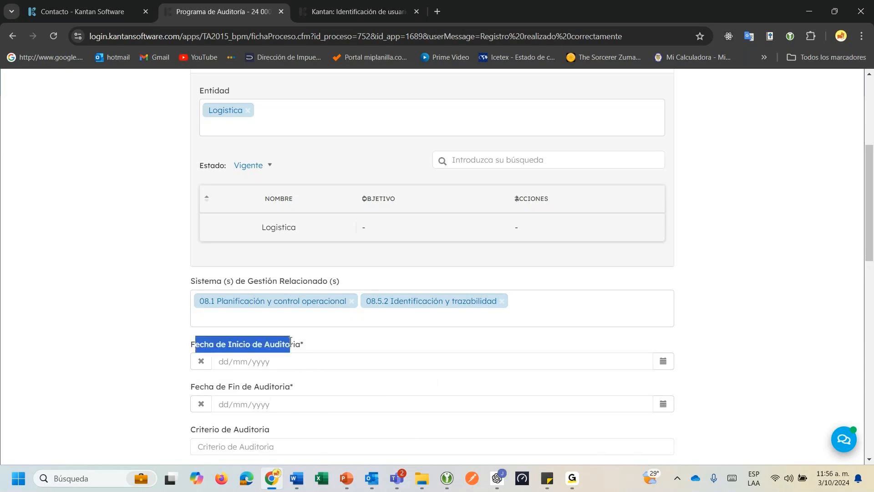
{"action": "left_click", "coordinate": [349, 346]}
{"action": "scroll", "coordinate": [361, 350], "scroll_direction": "down", "scroll_amount": 2}
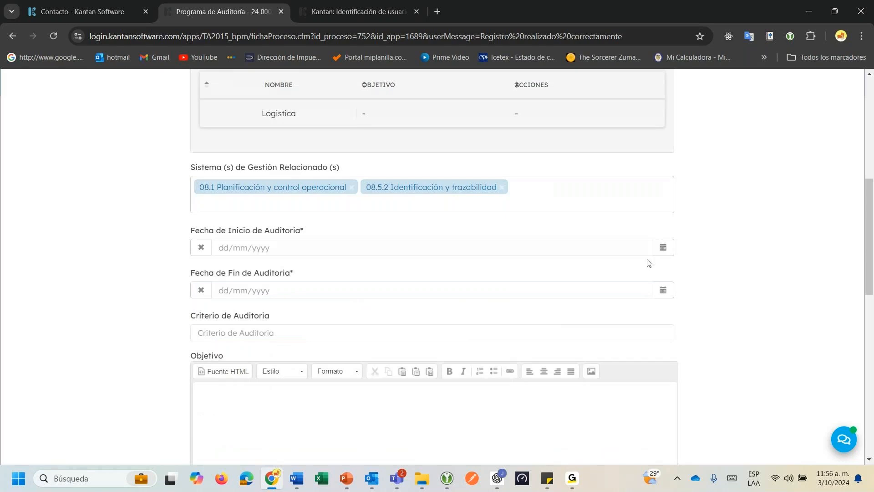
{"action": "left_click", "coordinate": [663, 248]}
{"action": "left_click", "coordinate": [744, 301]}
{"action": "left_click", "coordinate": [663, 290]}
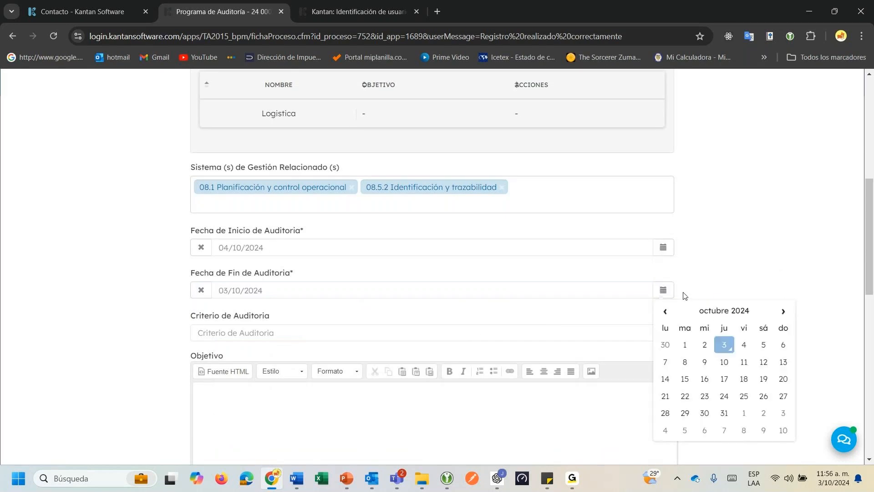
{"action": "left_click", "coordinate": [751, 347]}
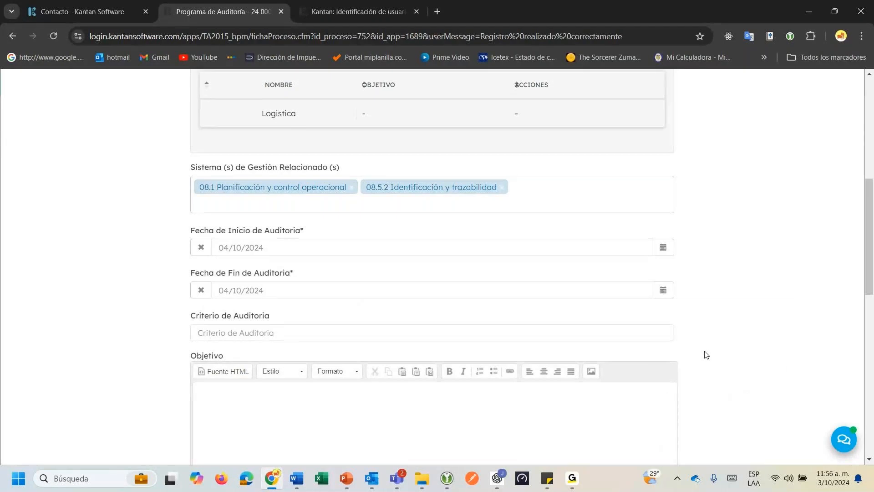
Fill Criterio de Auditoria with 'ISO 9001:2015, Procedimiento de recepción de mercancia' from the suggestion.
{"action": "left_click", "coordinate": [276, 332]}
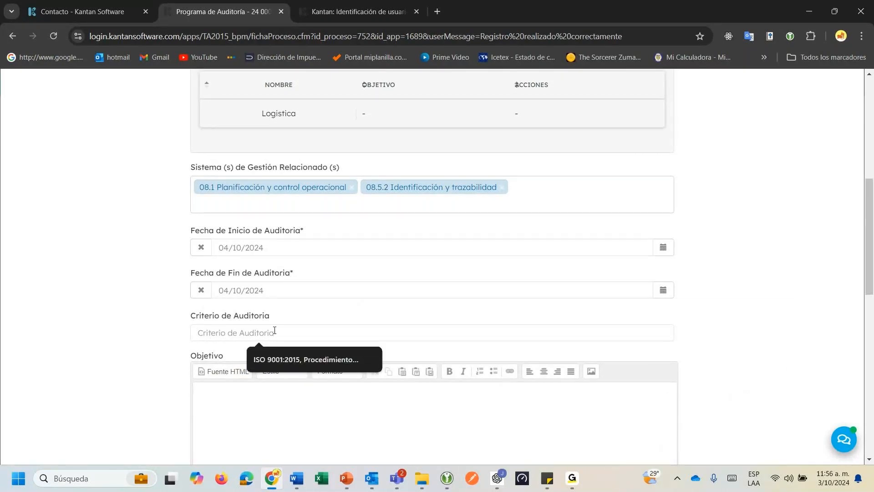
{"action": "left_click", "coordinate": [296, 360]}
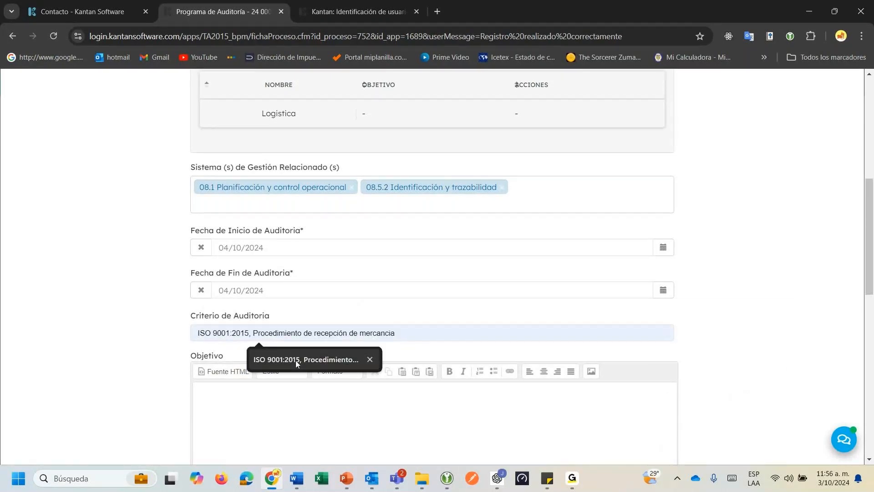
{"action": "left_click", "coordinate": [297, 360]}
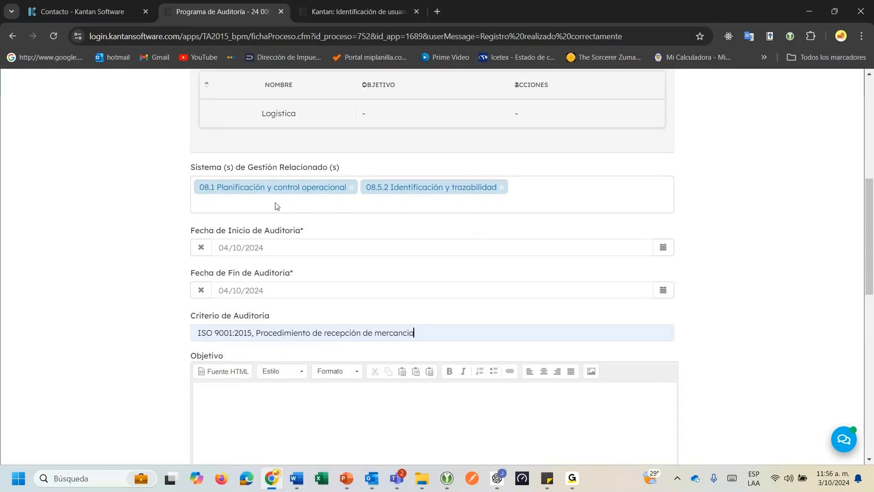
Write the objective 'Identificar el nivel de cumplimiento respecto con los numerales 8.1 y 8.5 de la norma ISO 9001:2015'.
{"action": "scroll", "coordinate": [435, 330], "scroll_direction": "down", "scroll_amount": 3}
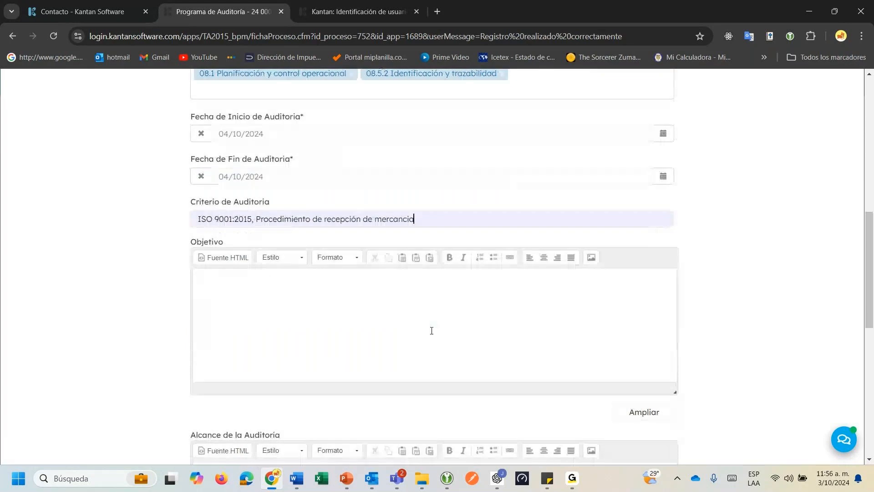
{"action": "left_click", "coordinate": [432, 331]}
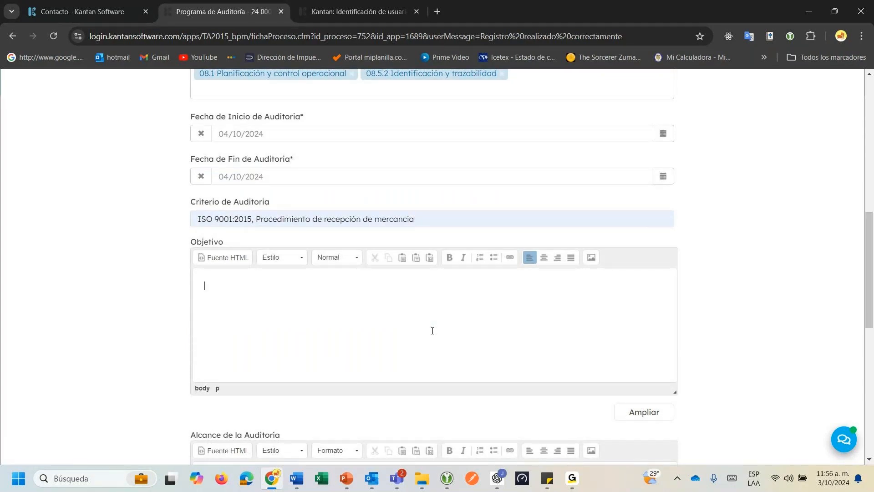
{"action": "type", "text": "Id"}
{"action": "type", "text": "entificar el nivel de cumplimiento r"}
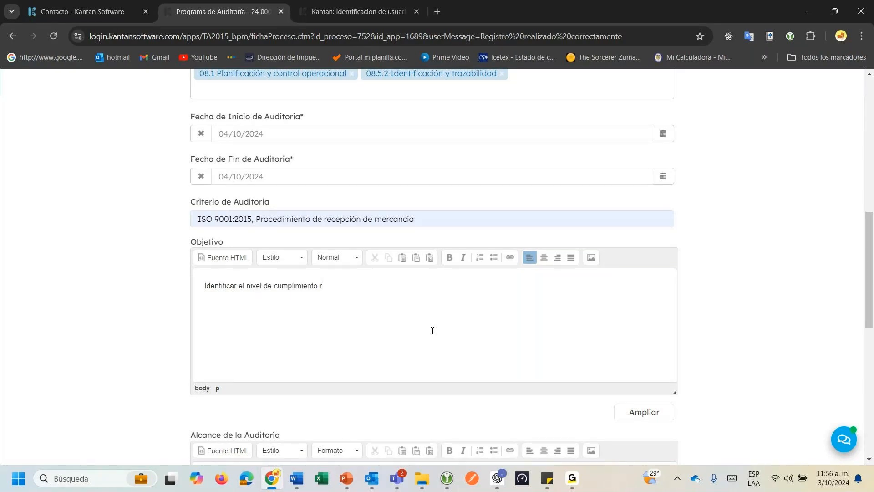
{"action": "type", "text": "esp"}
{"action": "type", "text": "ect"}
{"action": "type", "text": "o con los "}
{"action": "type", "text": "nume"}
{"action": "type", "text": "rales"}
{"action": "type", "text": " 8"}
{"action": "type", "text": "."}
{"action": "type", "text": ".4"}
{"action": "key", "text": "BackSpace"}
{"action": "type", "text": "1"}
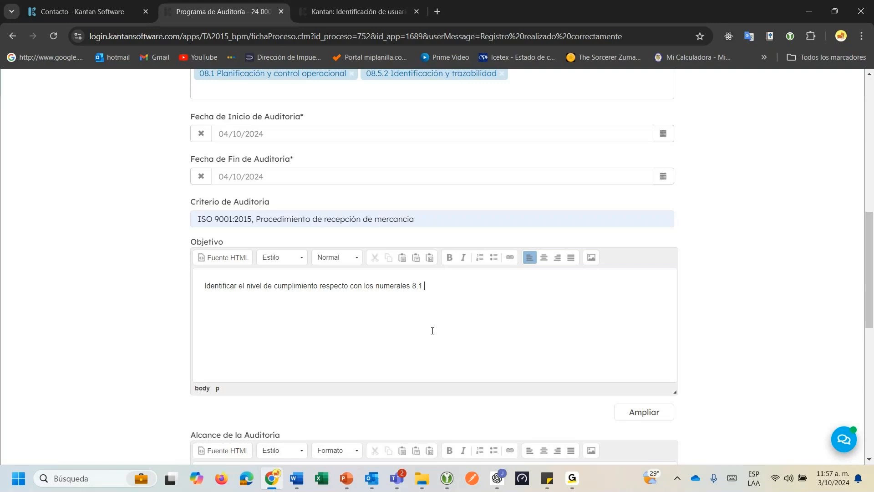
{"action": "type", "text": " y 8.5 de la norma ISO 9001:2015"}
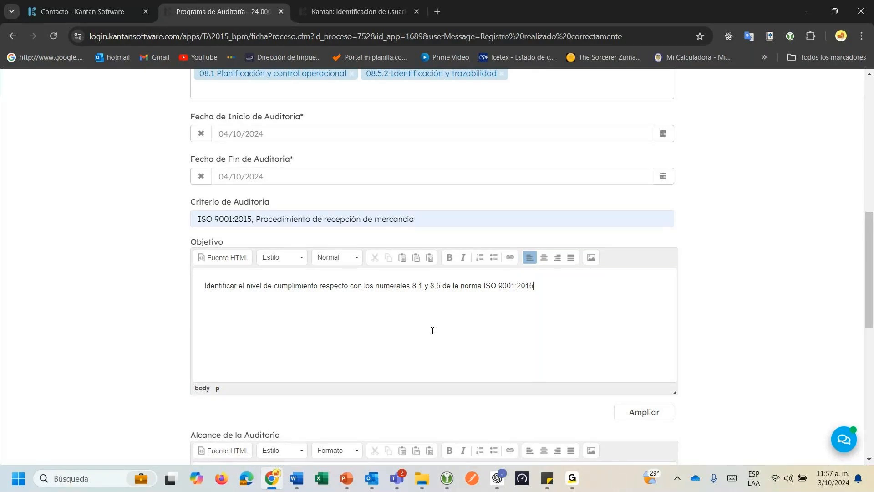
Set the audit scope to 'Planta Guayaquil.'.
{"action": "scroll", "coordinate": [433, 331], "scroll_direction": "down", "scroll_amount": 5}
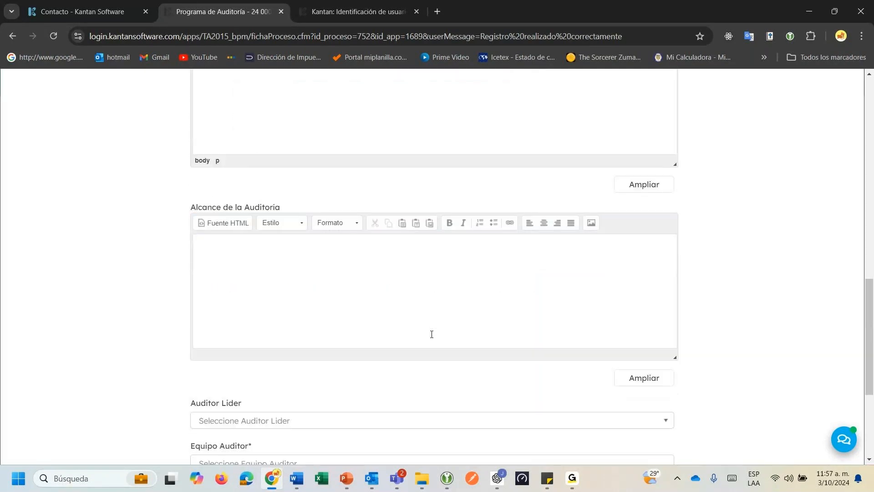
{"action": "left_click", "coordinate": [330, 249]}
{"action": "type", "text": "pLAN"}
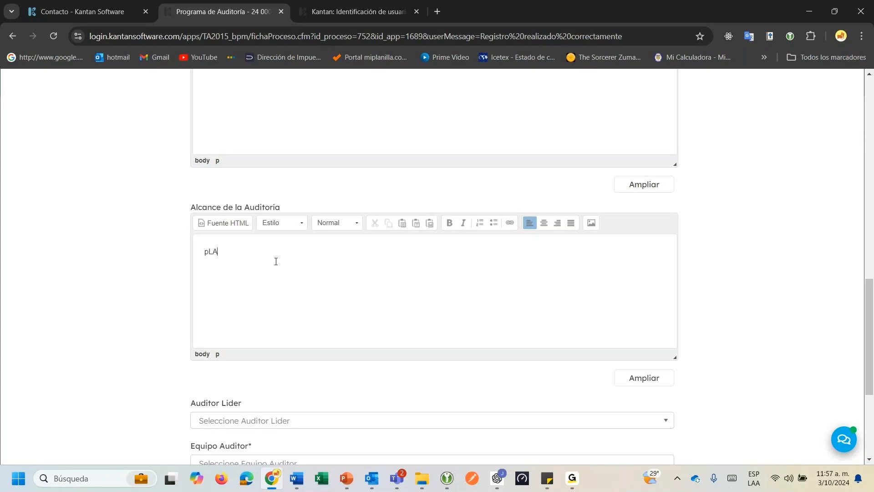
{"action": "key", "text": "BackSpace"}
{"action": "key", "text": "BackSpace"}
{"action": "key", "text": "BackSpace"}
{"action": "key", "text": "BackSpace"}
{"action": "type", "text": "Planta Guayaquil."}
Choose the lead auditor and add two members to the Equipo Auditor.
{"action": "scroll", "coordinate": [262, 254], "scroll_direction": "down", "scroll_amount": 5}
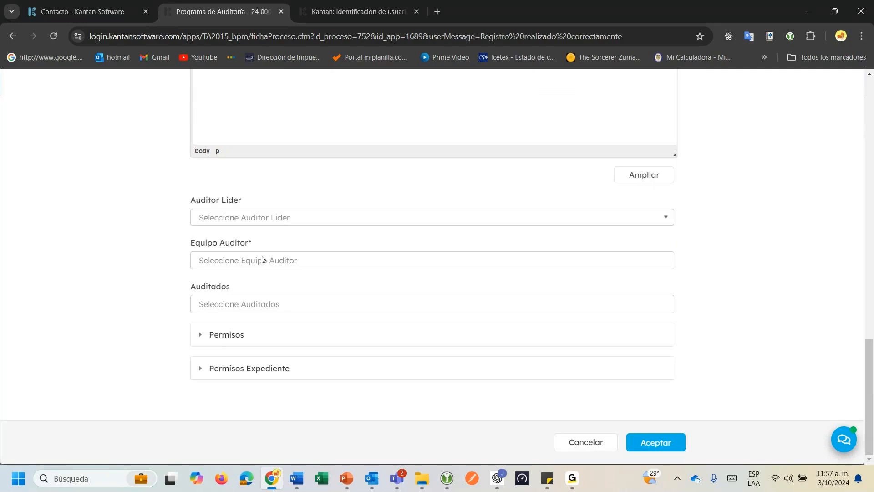
{"action": "left_click", "coordinate": [230, 217]}
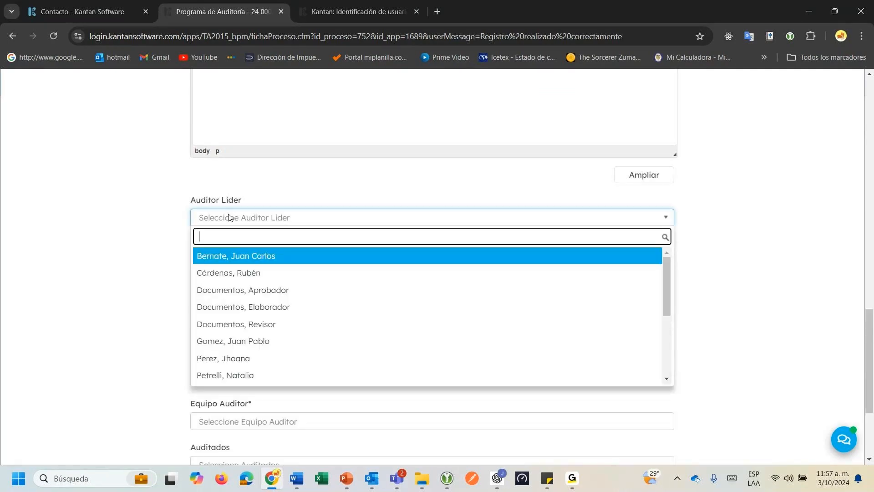
{"action": "left_click", "coordinate": [236, 274]}
{"action": "left_click", "coordinate": [236, 264]}
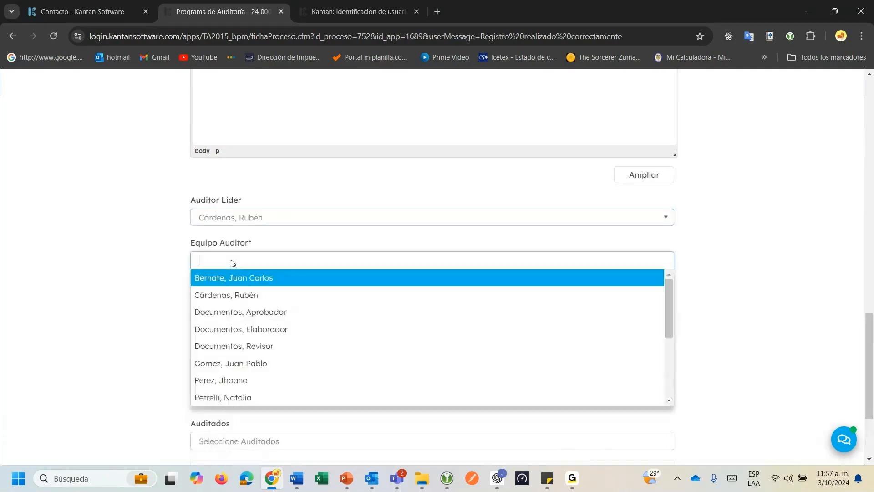
{"action": "left_click", "coordinate": [255, 363]}
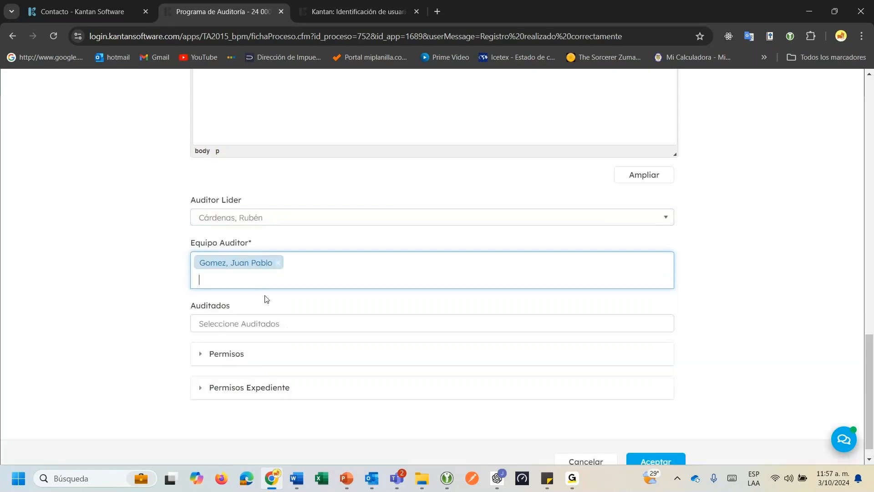
{"action": "left_click", "coordinate": [250, 283]}
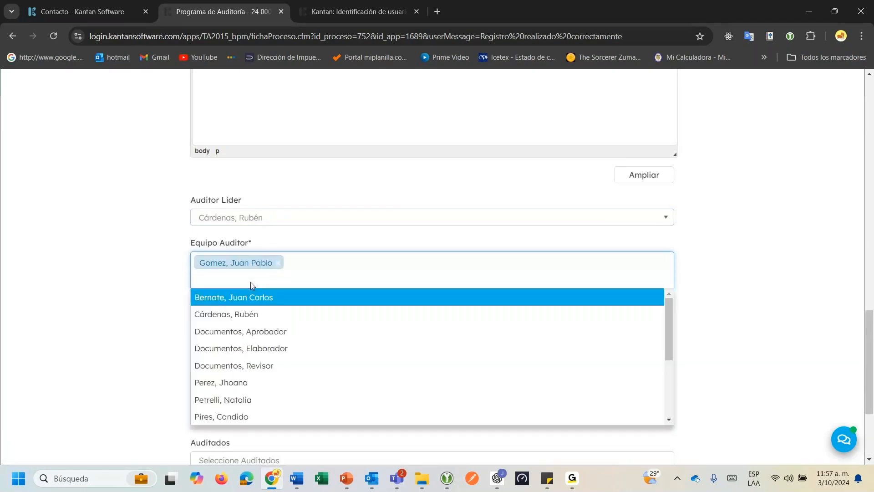
{"action": "left_click", "coordinate": [246, 401]}
Add one person under Auditados and submit the audit form.
{"action": "left_click", "coordinate": [255, 322]}
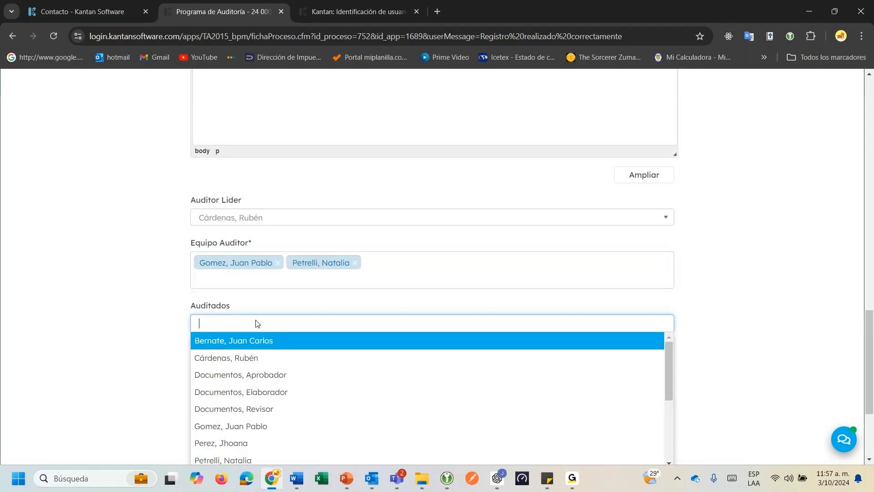
{"action": "scroll", "coordinate": [256, 323], "scroll_direction": "down", "scroll_amount": 1}
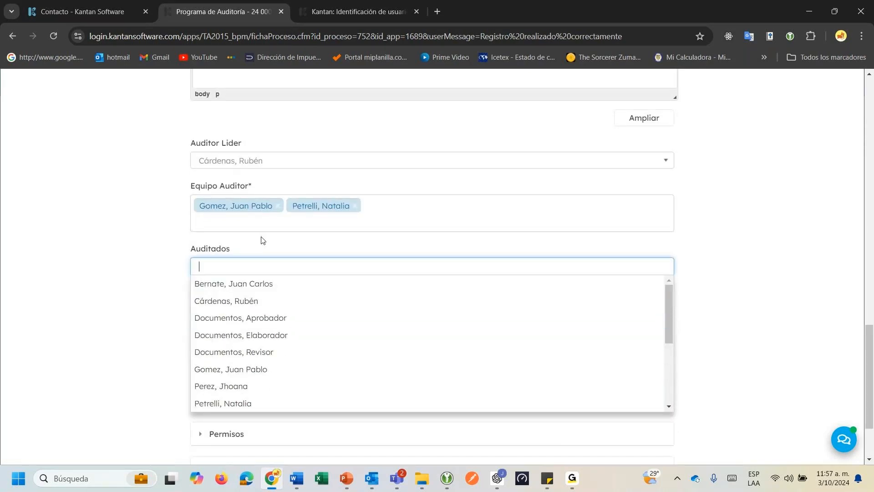
{"action": "left_click", "coordinate": [248, 395]}
{"action": "scroll", "coordinate": [231, 327], "scroll_direction": "up", "scroll_amount": 4}
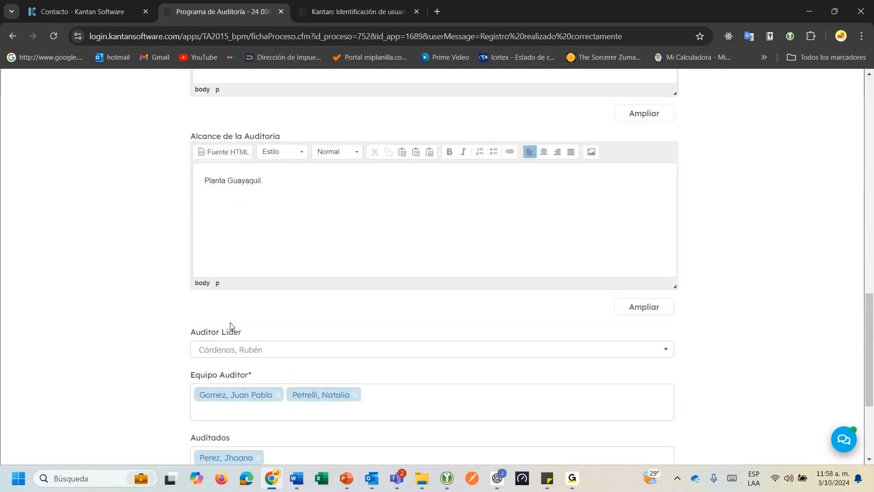
{"action": "scroll", "coordinate": [231, 326], "scroll_direction": "down", "scroll_amount": 4}
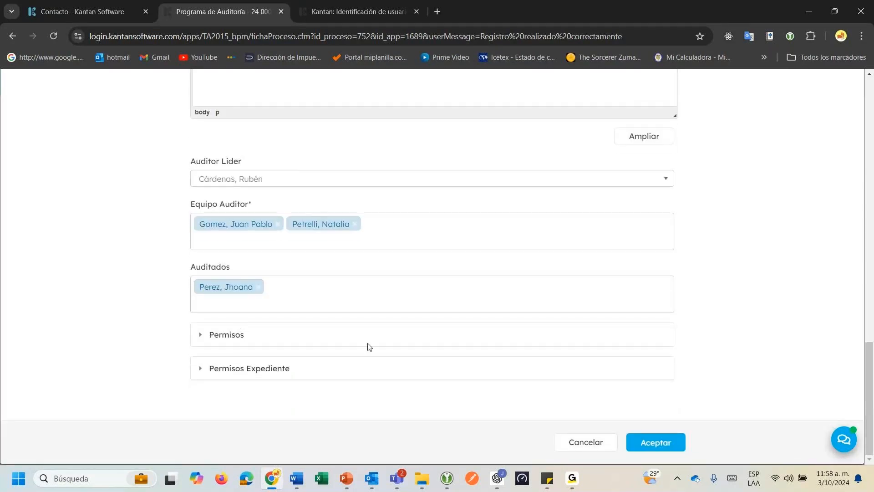
{"action": "left_click", "coordinate": [646, 443]}
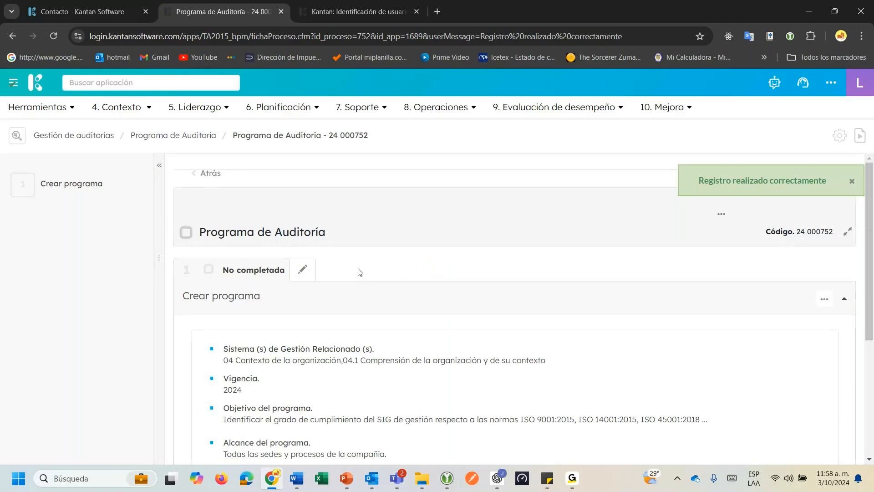
Review program 24 000752's linked audit plans and open its No completada Crear programa step in edit mode.
{"action": "scroll", "coordinate": [359, 272], "scroll_direction": "down", "scroll_amount": 3}
{"action": "scroll", "coordinate": [360, 272], "scroll_direction": "down", "scroll_amount": 3}
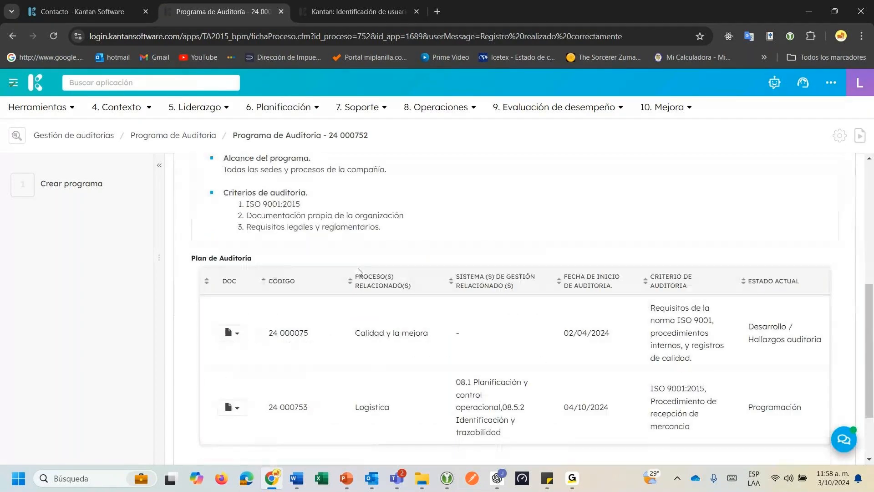
{"action": "left_click_drag", "start_coordinate": [224, 258], "coordinate": [283, 259]}
{"action": "scroll", "coordinate": [290, 256], "scroll_direction": "down", "scroll_amount": 1}
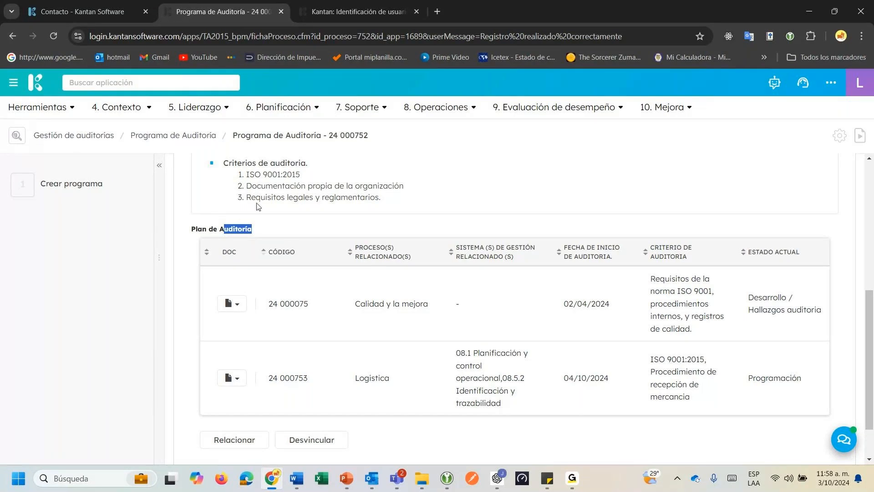
{"action": "scroll", "coordinate": [292, 269], "scroll_direction": "up", "scroll_amount": 1}
{"action": "left_click", "coordinate": [300, 278]}
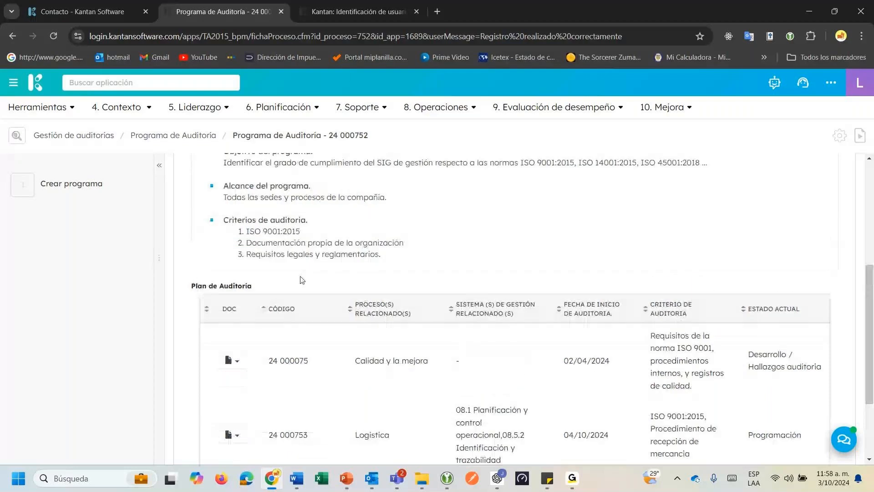
{"action": "triple_click", "coordinate": [273, 291]}
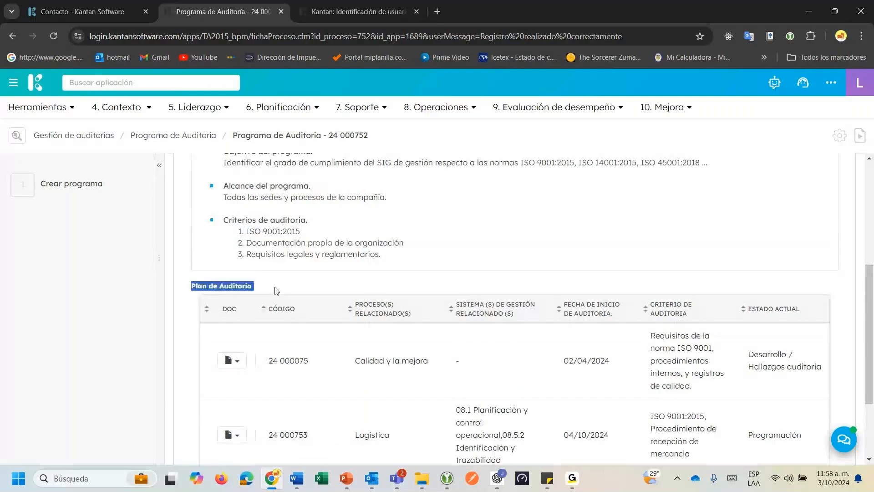
{"action": "scroll", "coordinate": [287, 282], "scroll_direction": "down", "scroll_amount": 2}
{"action": "scroll", "coordinate": [290, 279], "scroll_direction": "up", "scroll_amount": 3}
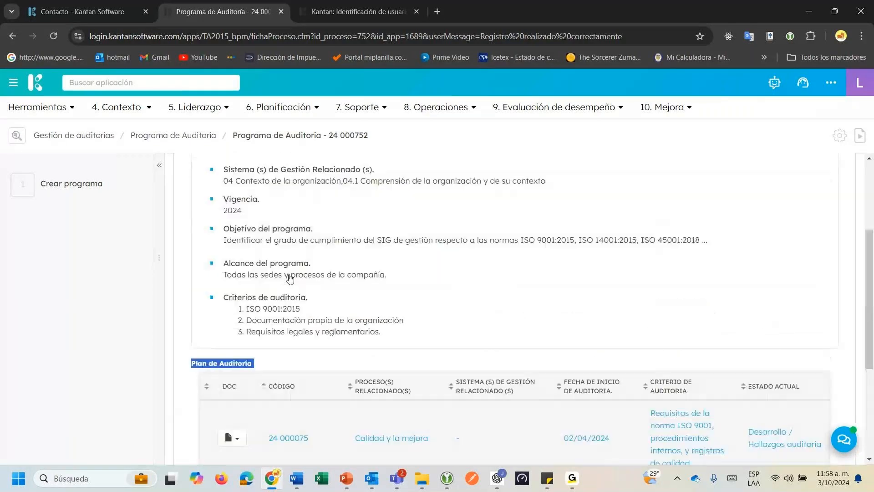
{"action": "scroll", "coordinate": [291, 278], "scroll_direction": "up", "scroll_amount": 3}
{"action": "left_click", "coordinate": [304, 241]}
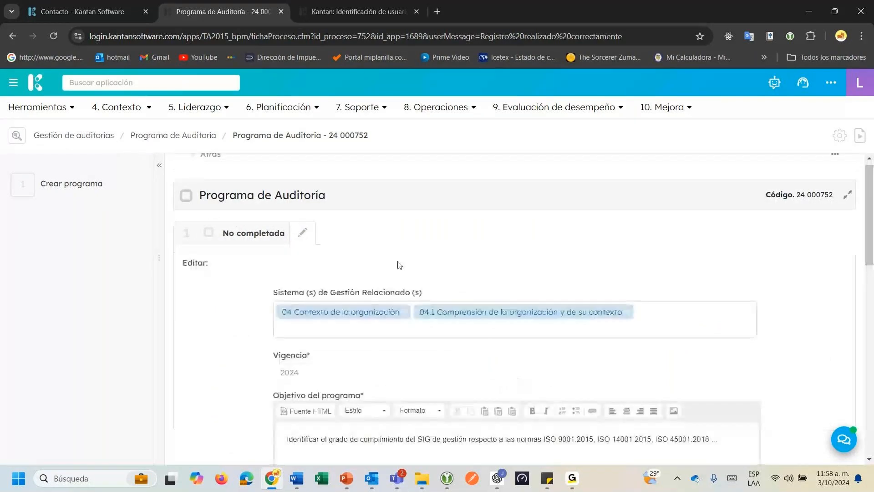
Mark Crear programa Completa, assign Aprobación to a Gestor de auditorios user, and skip the e-mail.
{"action": "scroll", "coordinate": [398, 261], "scroll_direction": "down", "scroll_amount": 8}
{"action": "scroll", "coordinate": [397, 263], "scroll_direction": "down", "scroll_amount": 4}
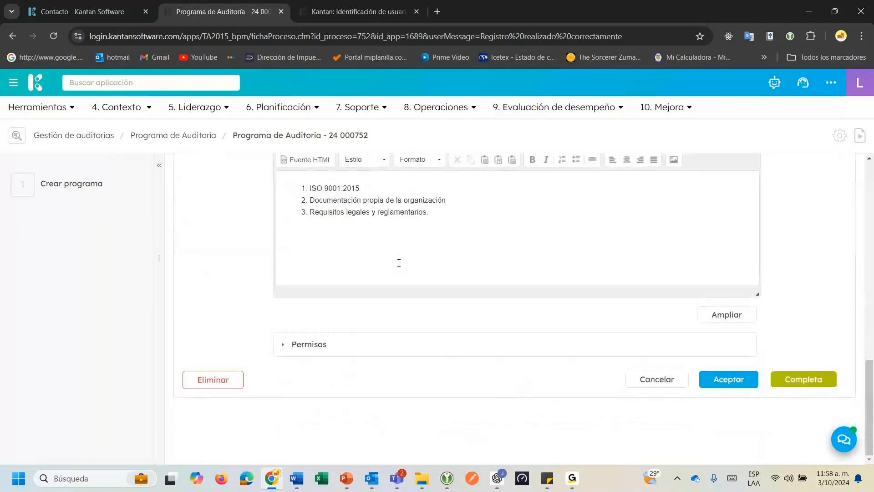
{"action": "left_click", "coordinate": [790, 383]}
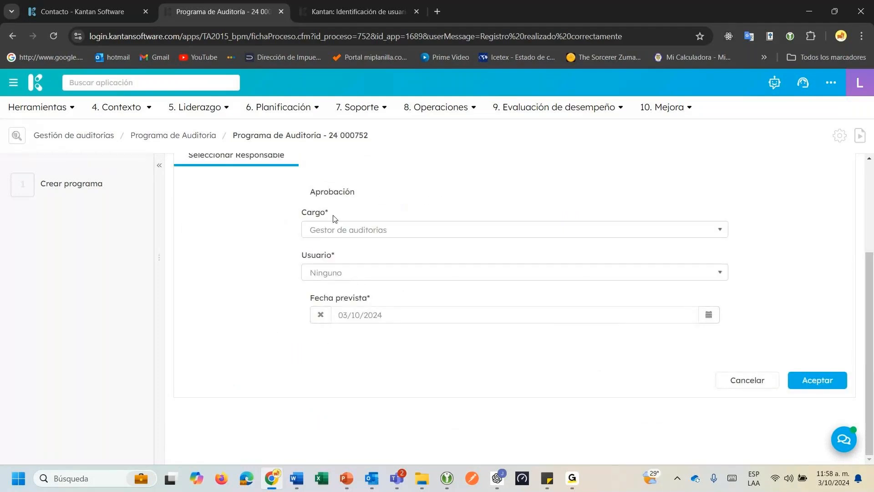
{"action": "left_click_drag", "start_coordinate": [311, 191], "coordinate": [379, 198]}
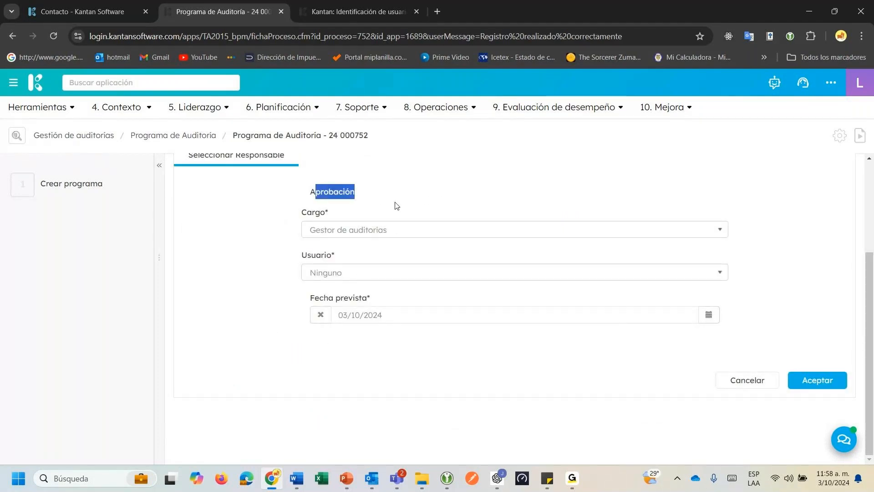
{"action": "left_click", "coordinate": [351, 273]}
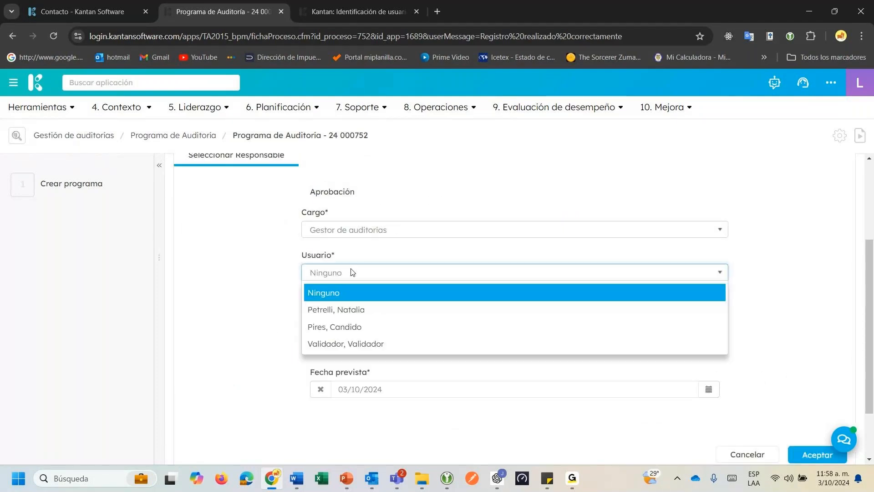
{"action": "left_click", "coordinate": [361, 328]}
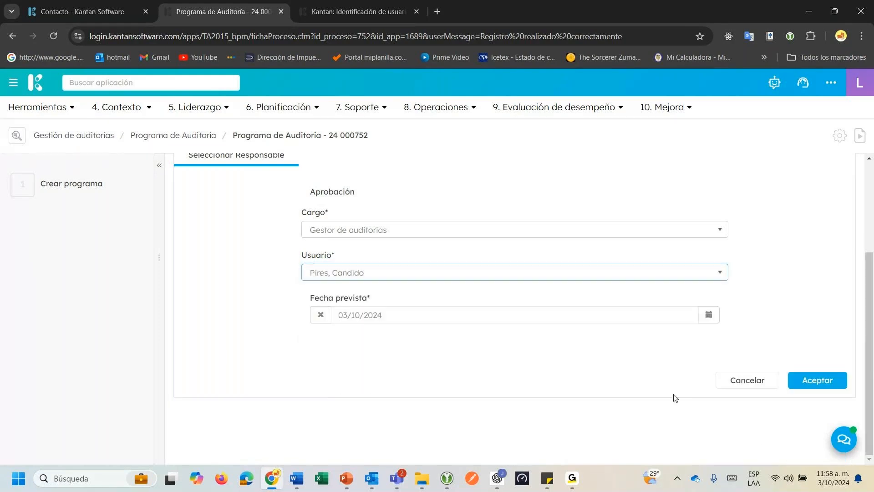
{"action": "left_click", "coordinate": [821, 380]}
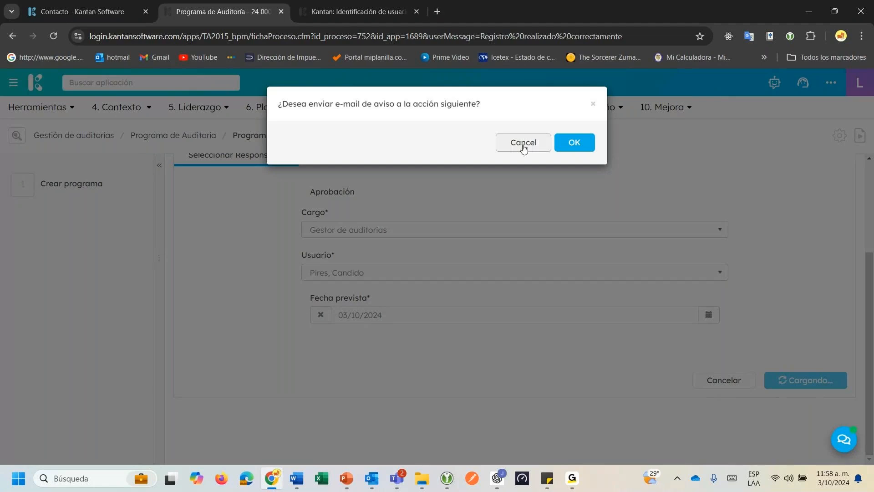
{"action": "left_click", "coordinate": [524, 145]}
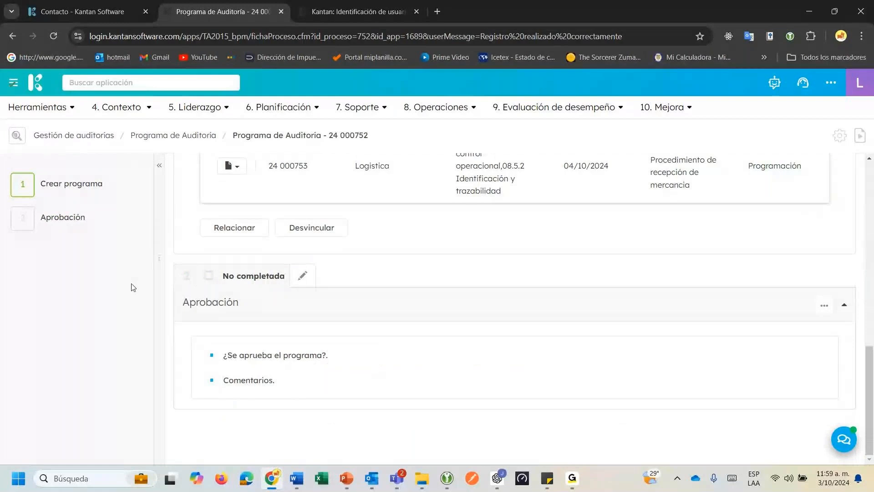
Close the Kantan sign-in tab and restore program 24 000752's page with Ctrl+Shift+T.
{"action": "mouse_move", "coordinate": [59, 230]}
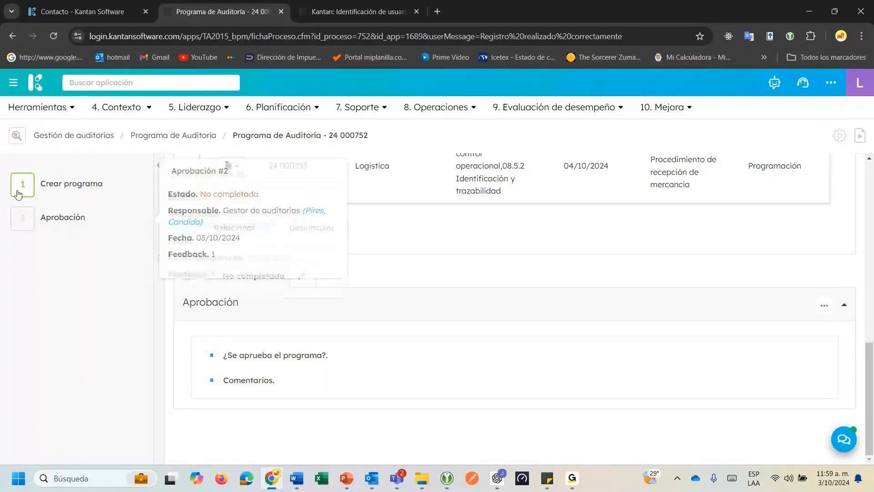
{"action": "mouse_move", "coordinate": [19, 194]}
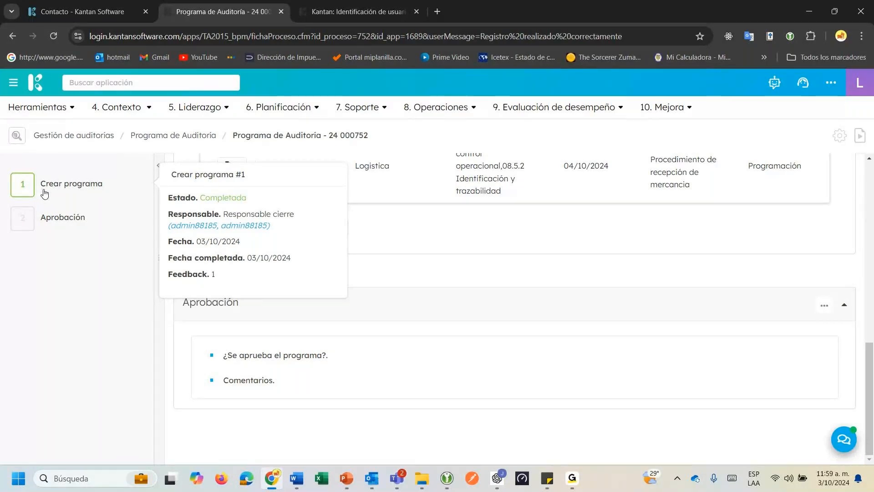
{"action": "mouse_move", "coordinate": [30, 226]}
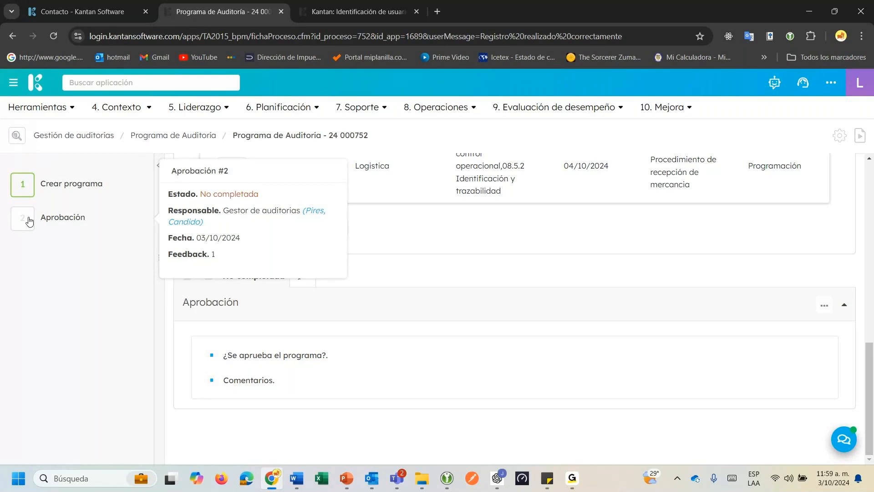
{"action": "left_click", "coordinate": [346, 11]}
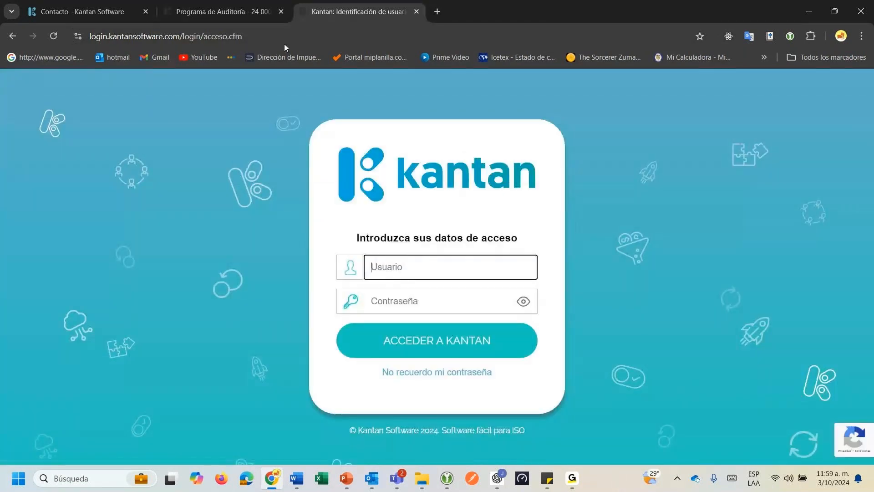
{"action": "left_click", "coordinate": [416, 12]}
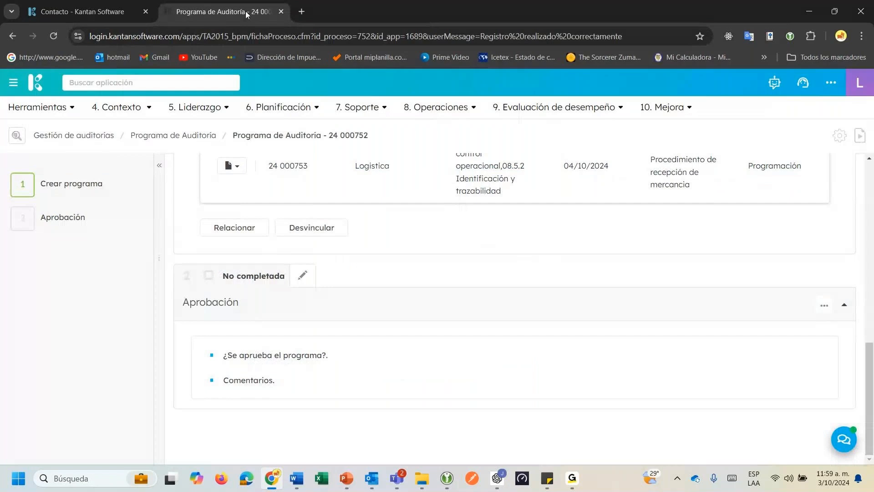
{"action": "key", "text": "ctrl+shift+t"}
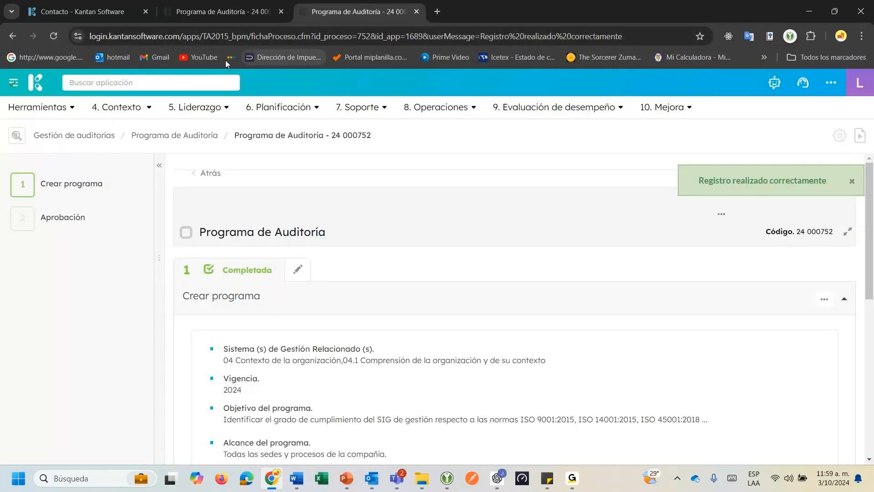
Open Agenda de actividades from Herramientas and view today's, then overdue, tasks.
{"action": "left_click", "coordinate": [187, 79]}
{"action": "left_click", "coordinate": [37, 107]}
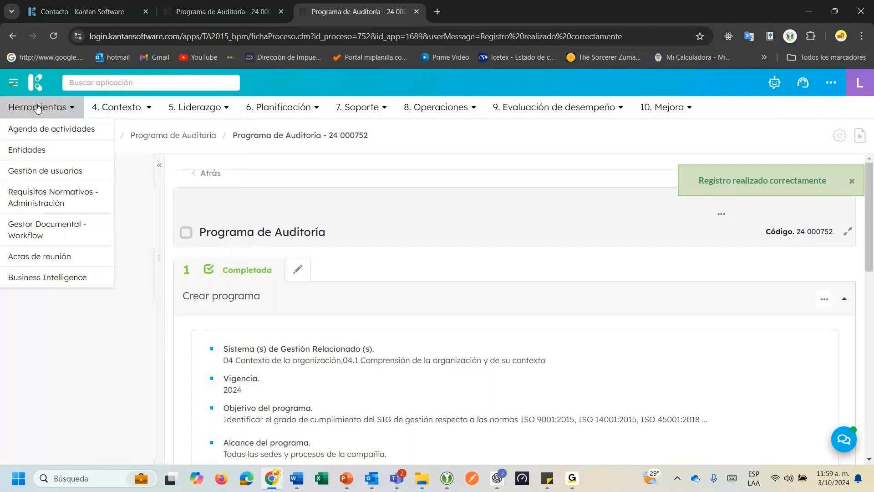
{"action": "left_click", "coordinate": [40, 129]}
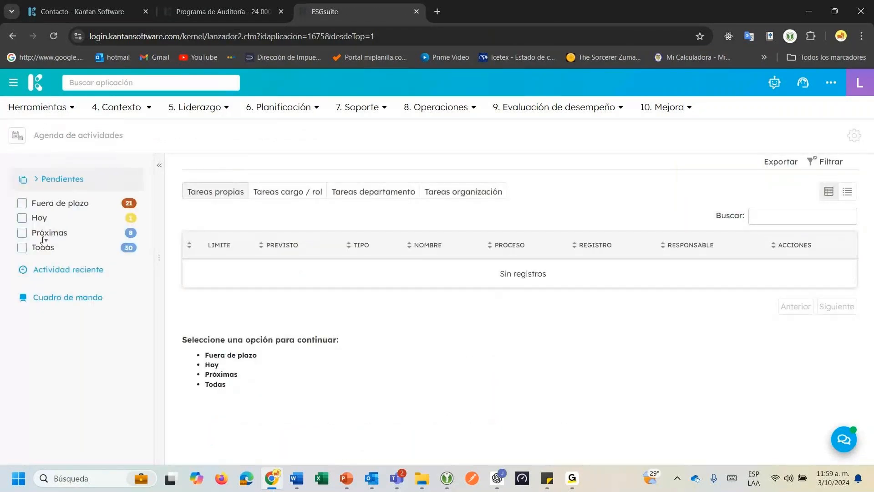
{"action": "left_click", "coordinate": [22, 219]}
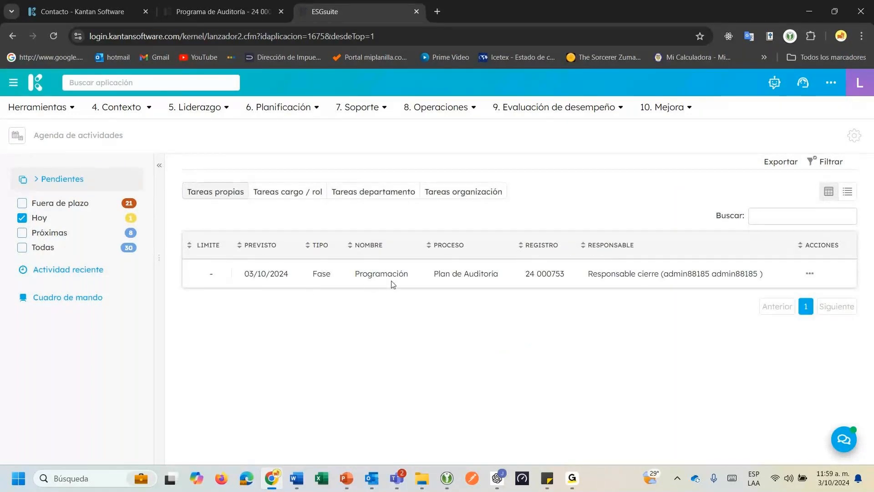
{"action": "left_click_drag", "start_coordinate": [367, 273], "coordinate": [410, 276]}
{"action": "left_click", "coordinate": [503, 307]}
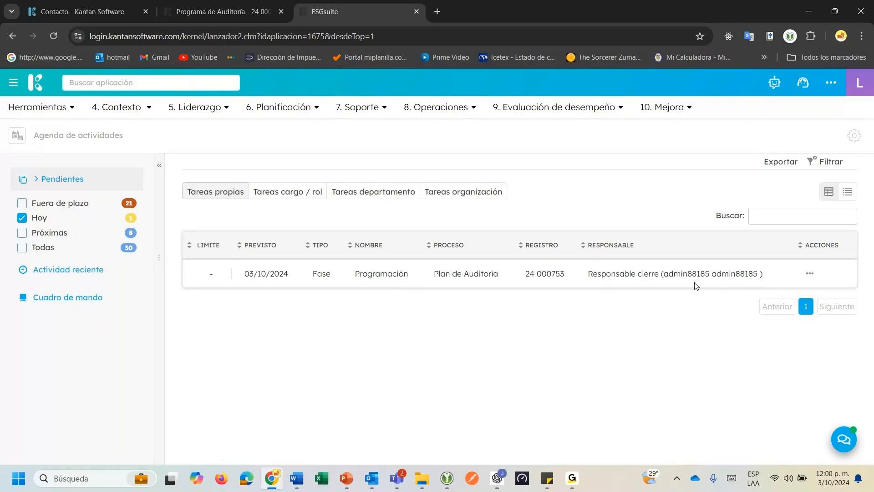
{"action": "left_click", "coordinate": [22, 219]}
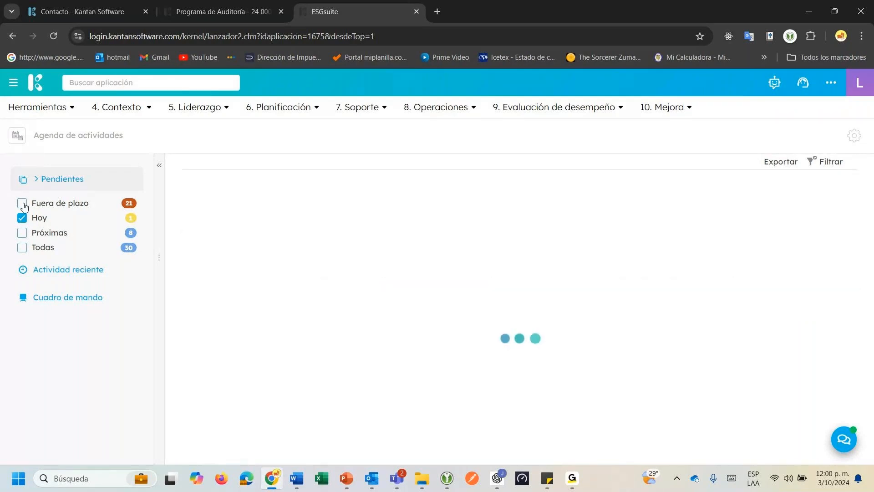
{"action": "left_click", "coordinate": [22, 203]}
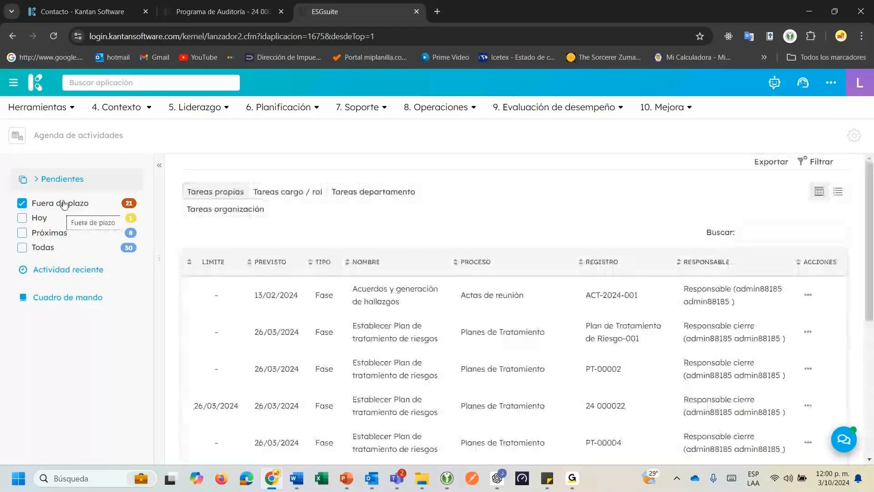
Inspect task 24 000022's details, then switch to the Cuadro de mando dashboard.
{"action": "scroll", "coordinate": [501, 296], "scroll_direction": "down", "scroll_amount": 3}
{"action": "left_click", "coordinate": [809, 294]}
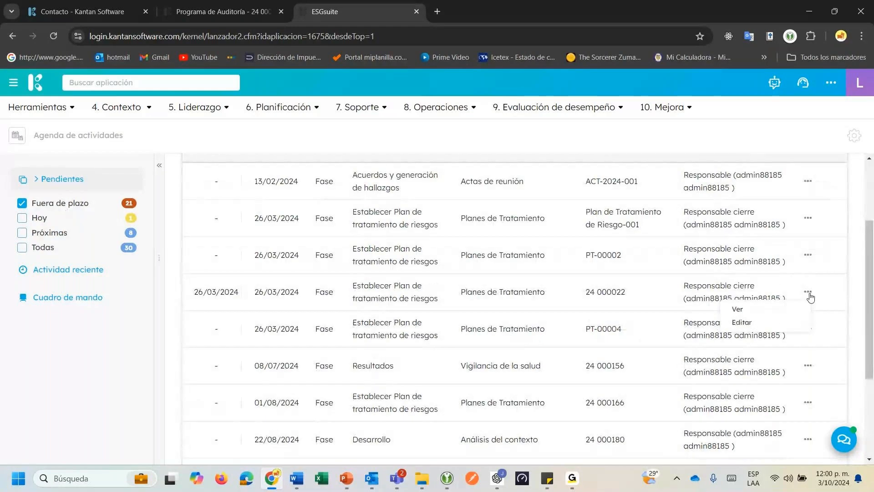
{"action": "left_click", "coordinate": [751, 323]}
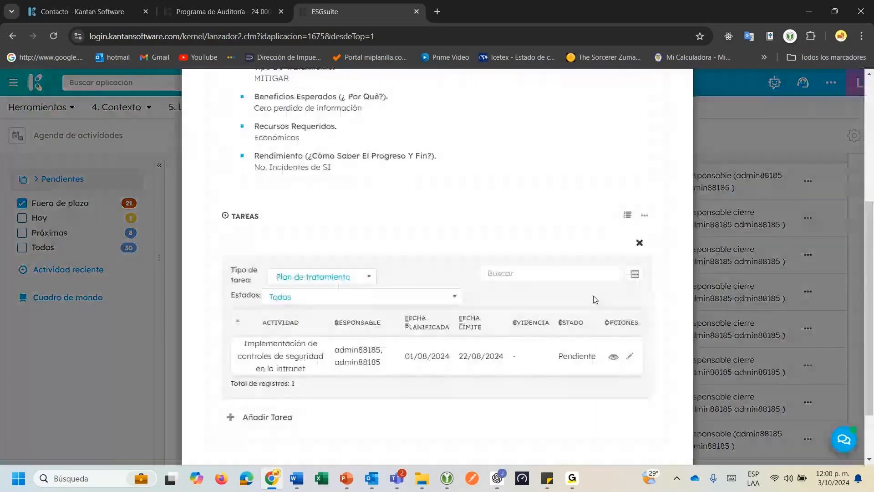
{"action": "scroll", "coordinate": [596, 300], "scroll_direction": "down", "scroll_amount": 2}
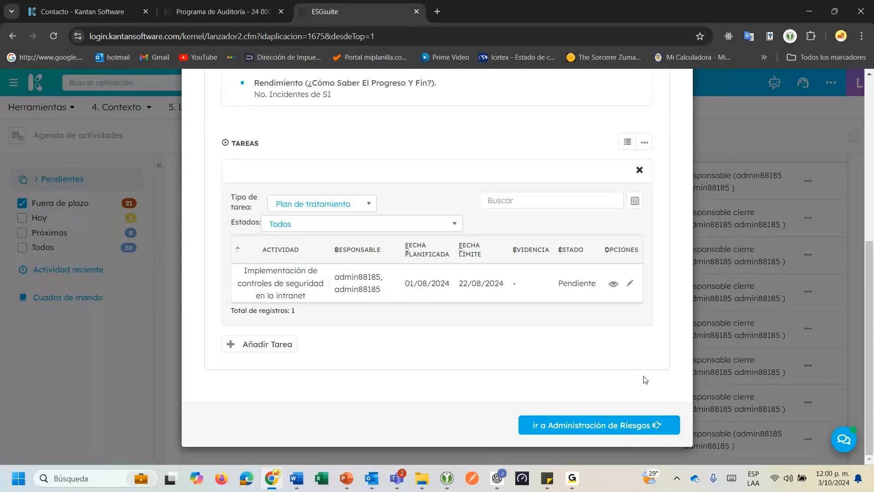
{"action": "scroll", "coordinate": [676, 267], "scroll_direction": "up", "scroll_amount": 5}
{"action": "left_click", "coordinate": [678, 98]}
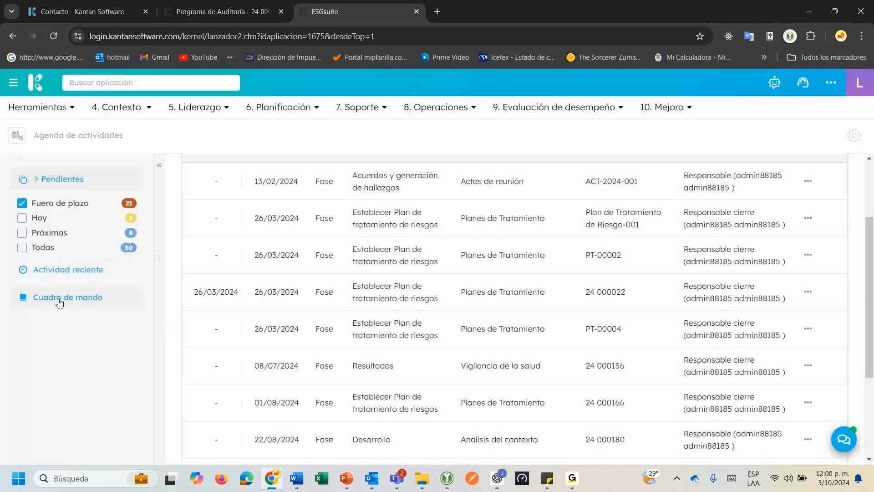
{"action": "left_click", "coordinate": [64, 299]}
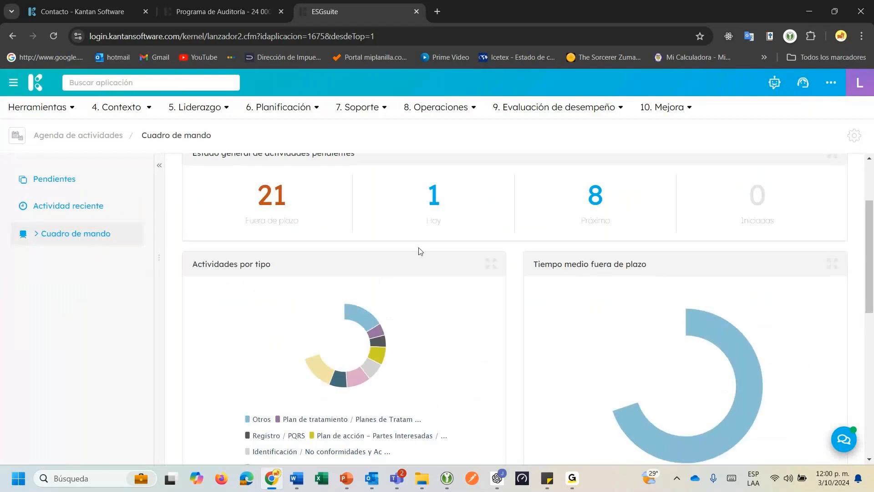
Review the pending activities title and the dashboard charts.
{"action": "scroll", "coordinate": [533, 309], "scroll_direction": "up", "scroll_amount": 2}
{"action": "scroll", "coordinate": [491, 292], "scroll_direction": "up", "scroll_amount": 1}
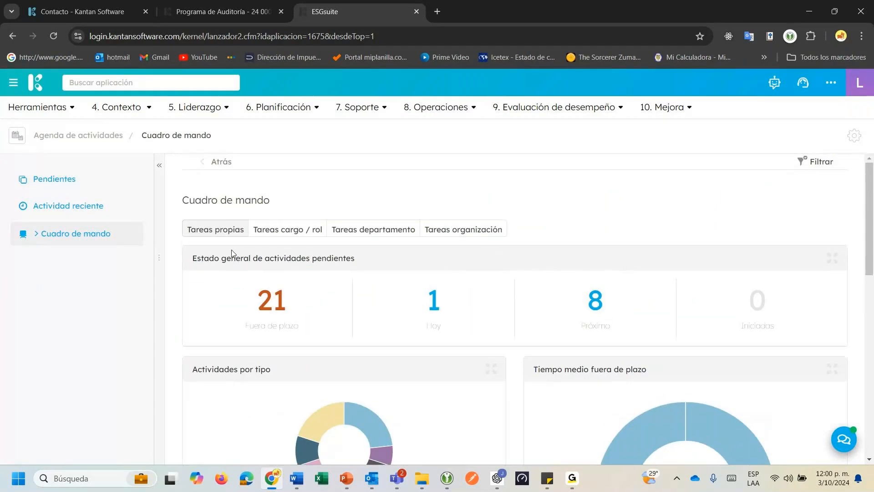
{"action": "left_click_drag", "start_coordinate": [209, 257], "coordinate": [297, 258]}
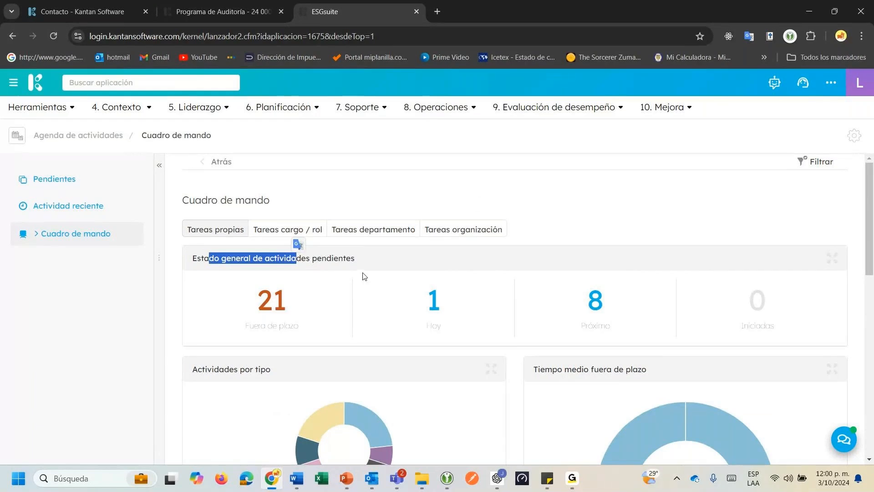
{"action": "left_click", "coordinate": [569, 226]}
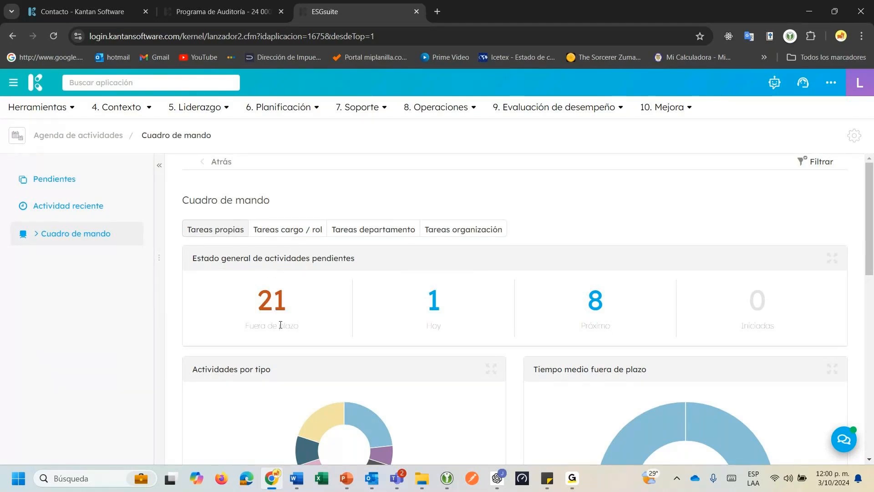
{"action": "scroll", "coordinate": [280, 325], "scroll_direction": "down", "scroll_amount": 1}
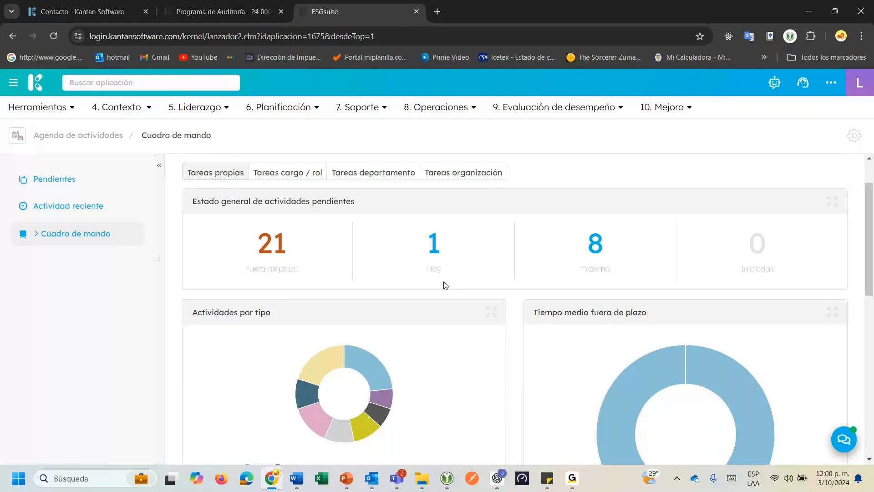
{"action": "scroll", "coordinate": [445, 286], "scroll_direction": "down", "scroll_amount": 2}
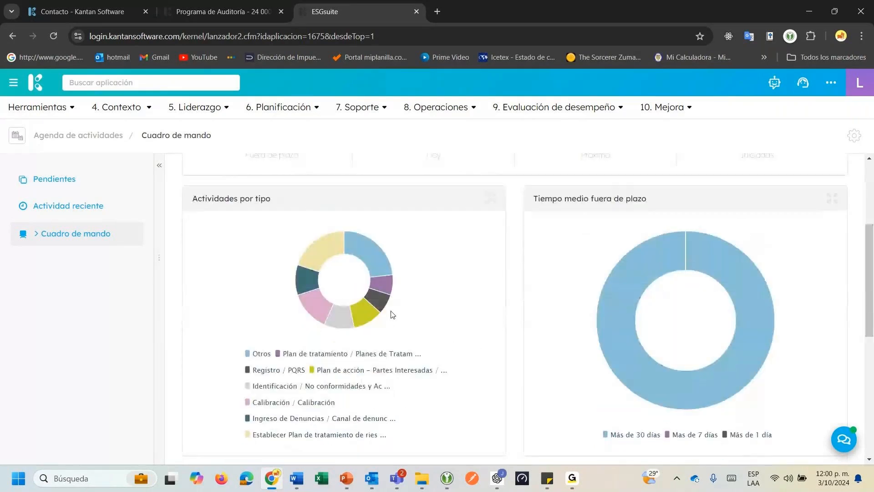
{"action": "mouse_move", "coordinate": [387, 291]}
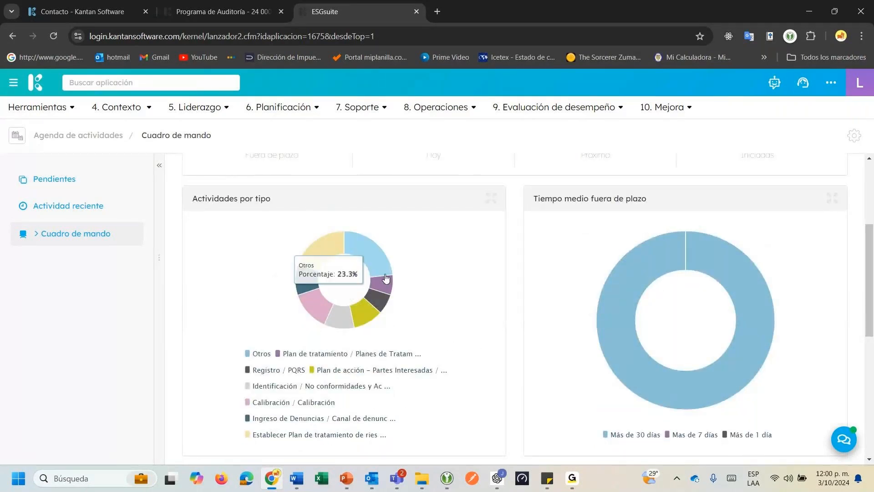
{"action": "mouse_move", "coordinate": [318, 251]}
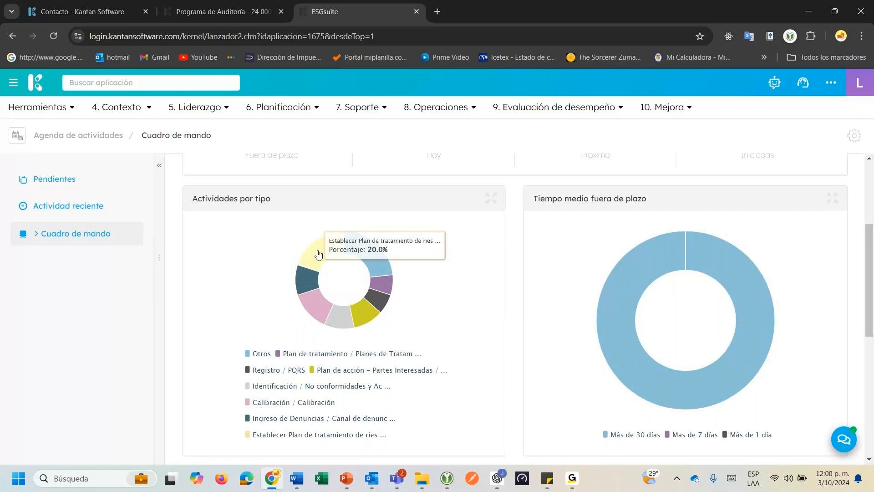
{"action": "mouse_move", "coordinate": [309, 273]}
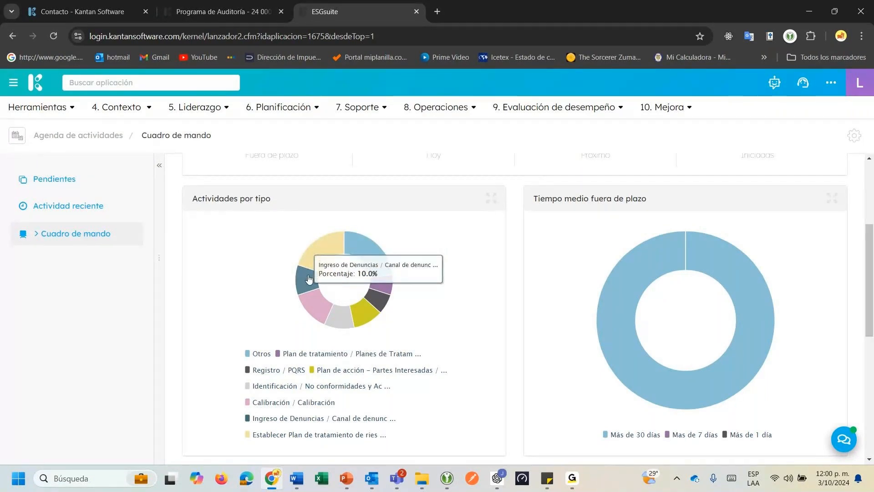
{"action": "mouse_move", "coordinate": [321, 311]}
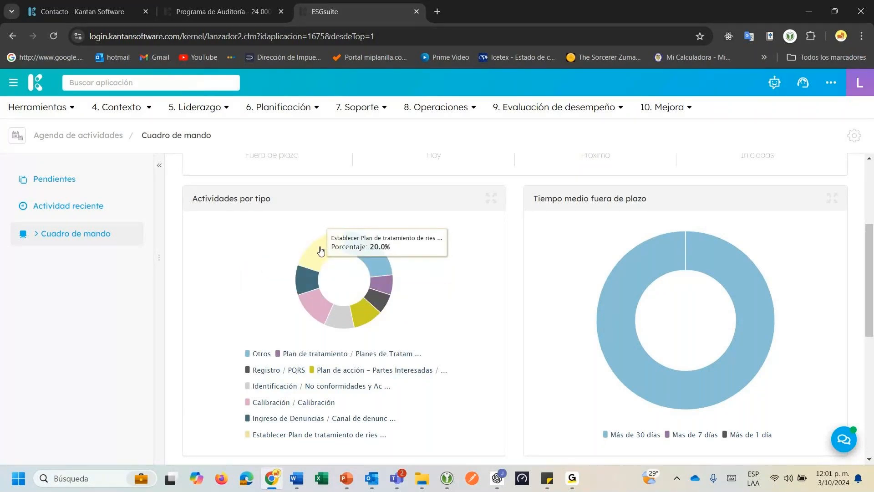
{"action": "mouse_move", "coordinate": [352, 241]}
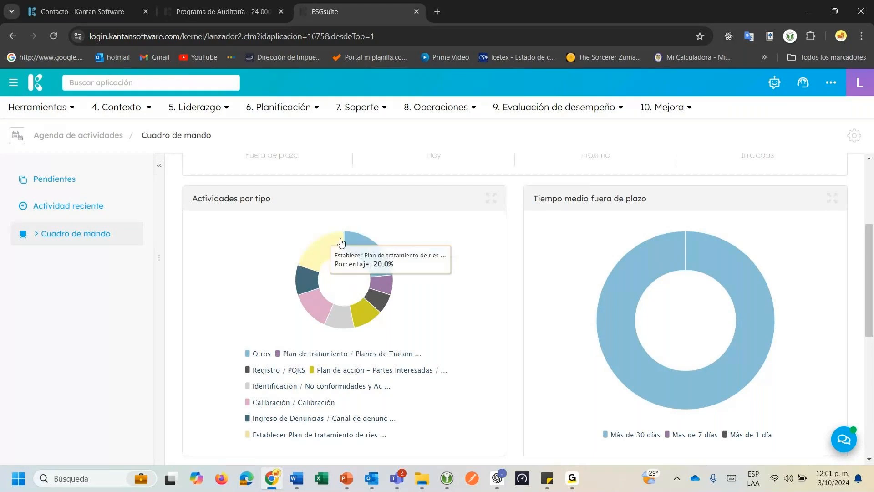
{"action": "mouse_move", "coordinate": [369, 253]}
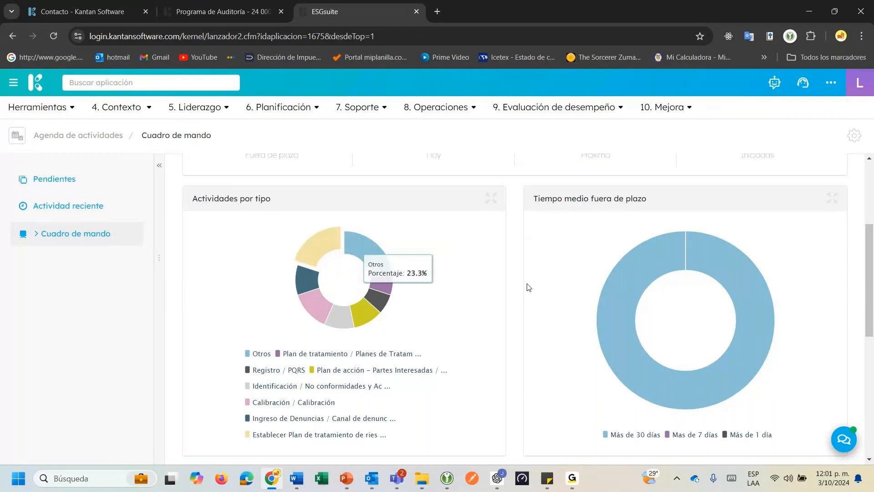
Scroll through the rest of the dashboard, then return to audit program 24 000752.
{"action": "scroll", "coordinate": [464, 311], "scroll_direction": "down", "scroll_amount": 3}
{"action": "scroll", "coordinate": [262, 293], "scroll_direction": "down", "scroll_amount": 1}
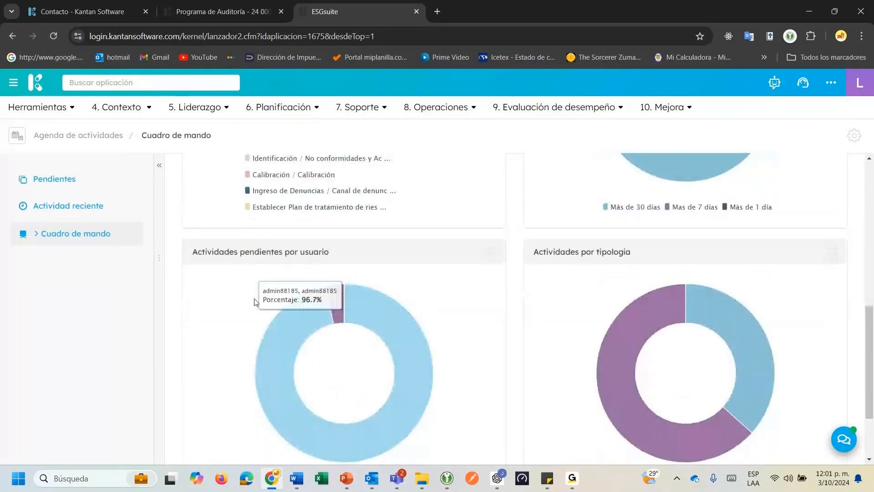
{"action": "scroll", "coordinate": [305, 355], "scroll_direction": "down", "scroll_amount": 1}
{"action": "scroll", "coordinate": [308, 361], "scroll_direction": "up", "scroll_amount": 6}
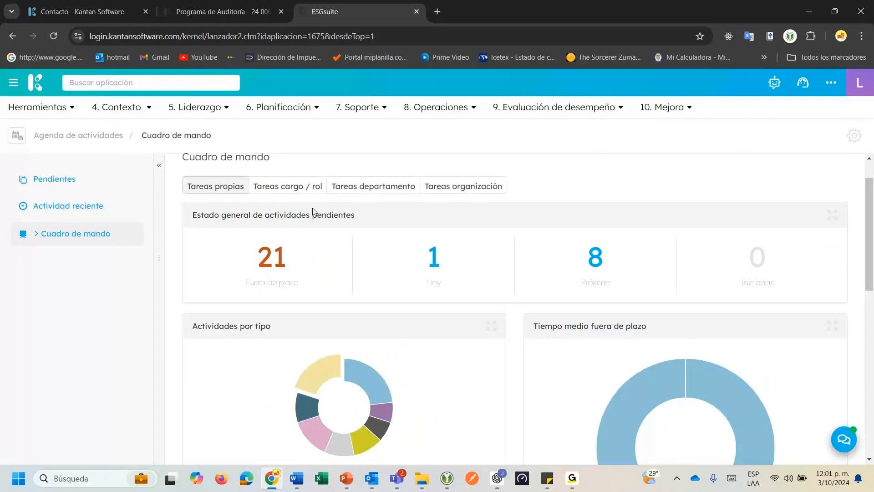
{"action": "left_click", "coordinate": [184, 18]}
{"action": "mouse_move", "coordinate": [41, 224]}
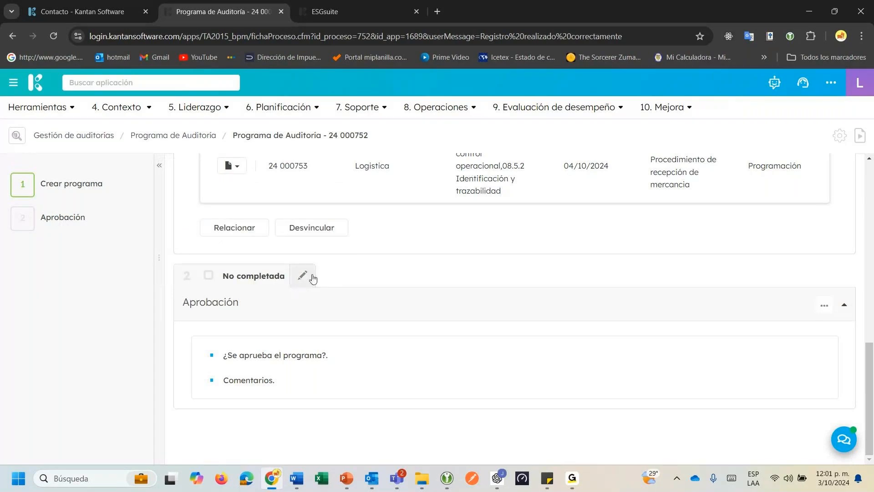
In the Aprobación step, choose Si and comment 'Proceder con la respectiva implementación.'.
{"action": "left_click", "coordinate": [313, 276]}
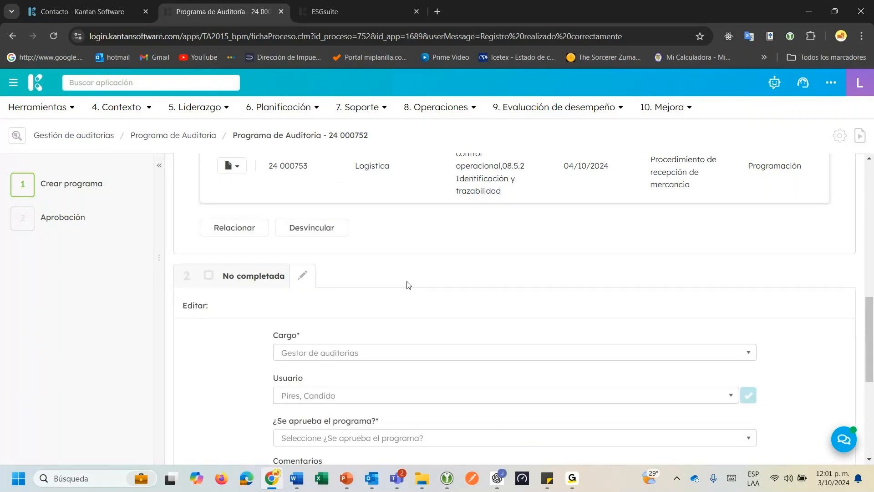
{"action": "scroll", "coordinate": [408, 285], "scroll_direction": "down", "scroll_amount": 3}
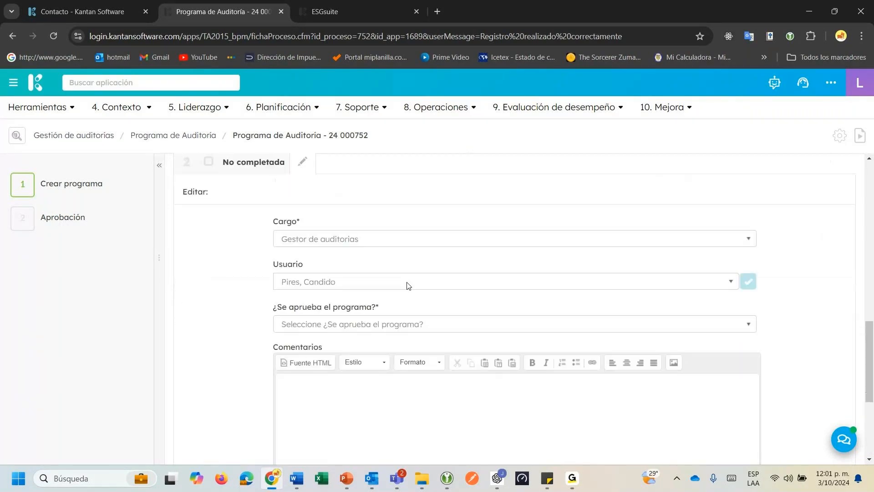
{"action": "left_click", "coordinate": [318, 321]}
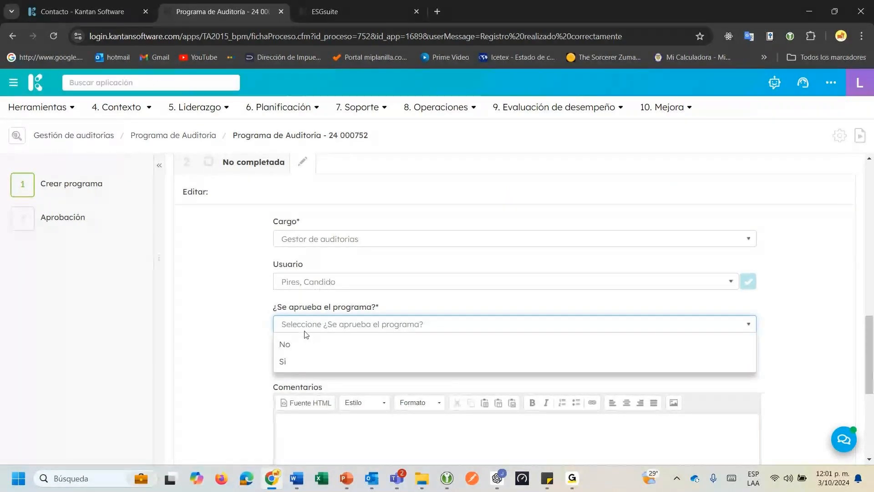
{"action": "left_click", "coordinate": [312, 362]}
{"action": "scroll", "coordinate": [357, 331], "scroll_direction": "down", "scroll_amount": 3}
{"action": "left_click", "coordinate": [359, 331]}
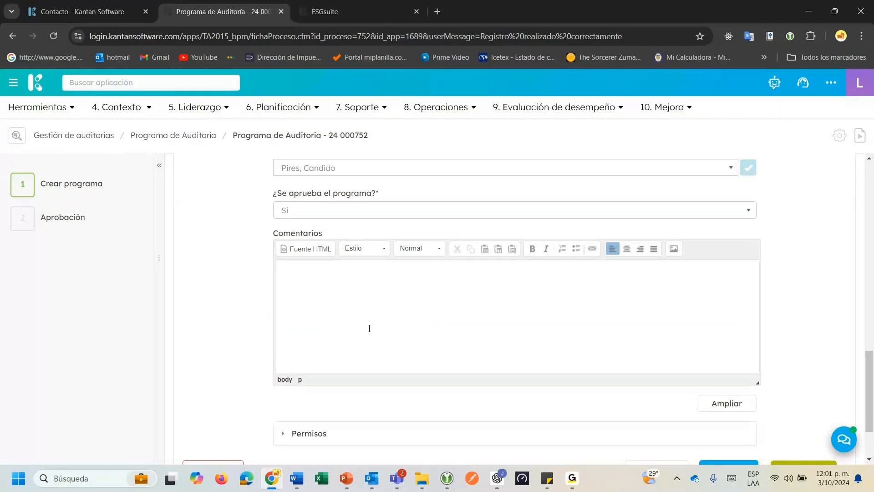
{"action": "type", "text": "Proceder con la respectiv"}
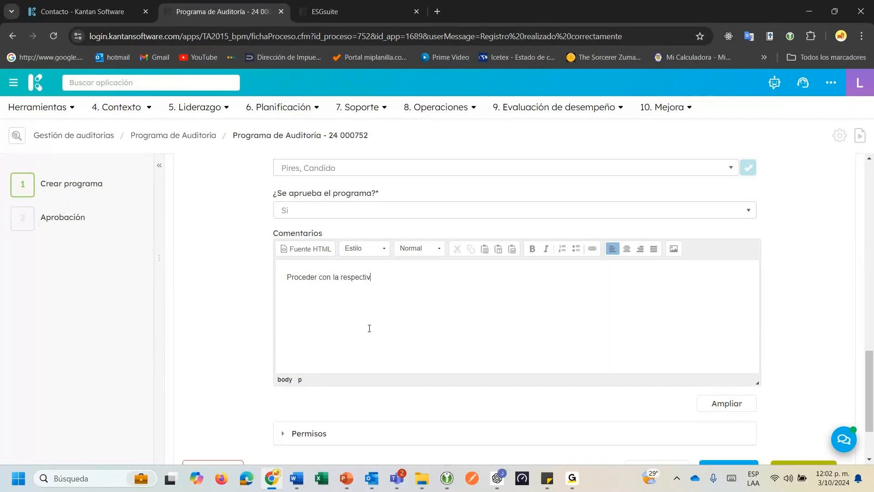
{"action": "type", "text": "a implementación."}
Complete the Aprobación step and answer the e-mail notification prompt.
{"action": "scroll", "coordinate": [370, 328], "scroll_direction": "down", "scroll_amount": 2}
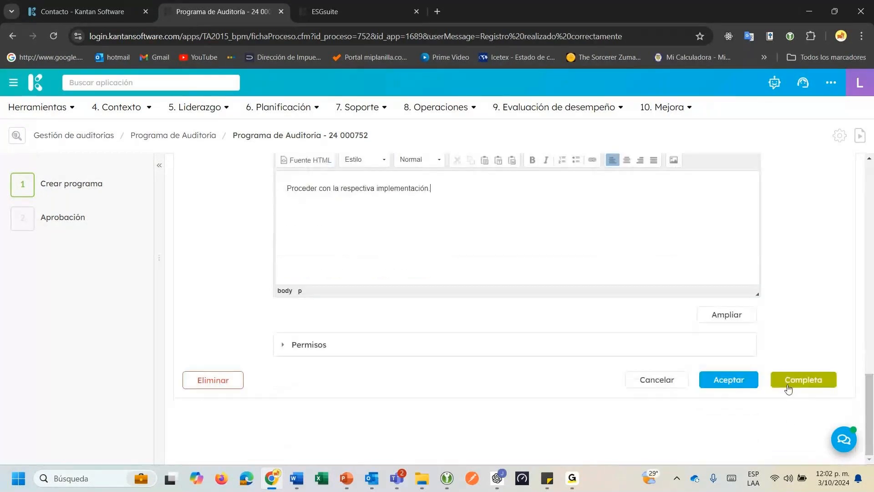
{"action": "left_click", "coordinate": [790, 390]}
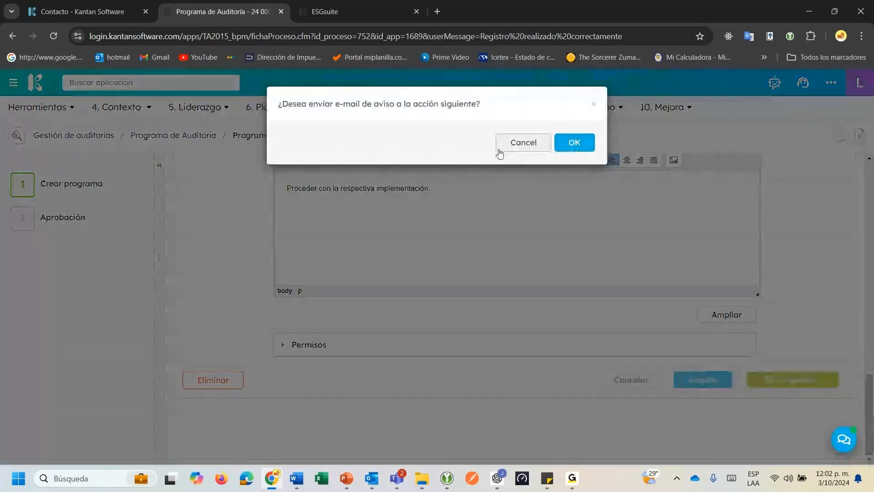
{"action": "left_click", "coordinate": [576, 148]}
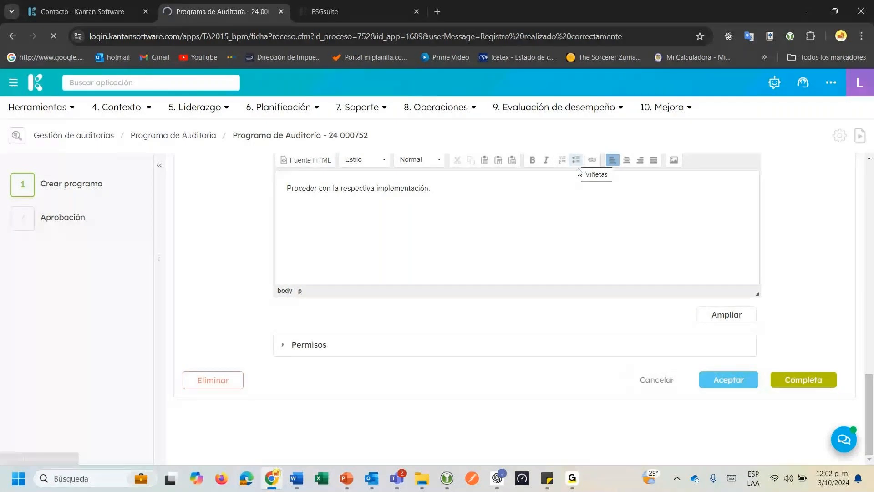
{"action": "left_click", "coordinate": [69, 241]}
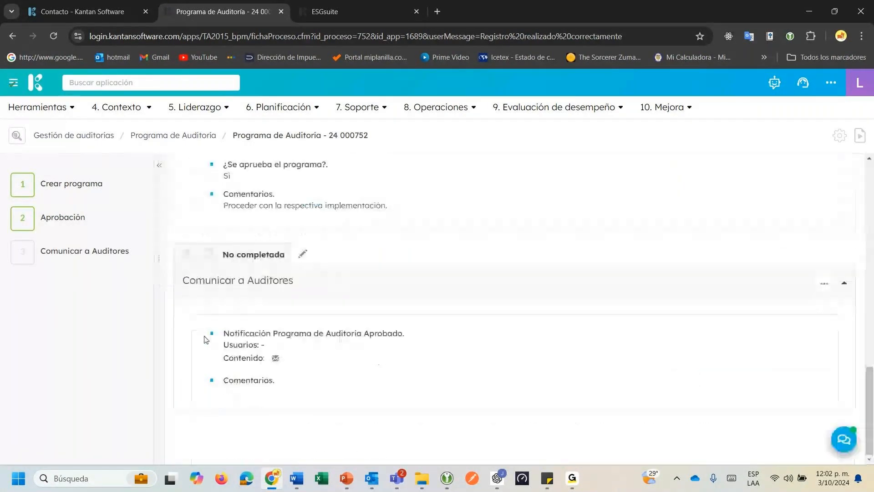
{"action": "mouse_move", "coordinate": [68, 265]}
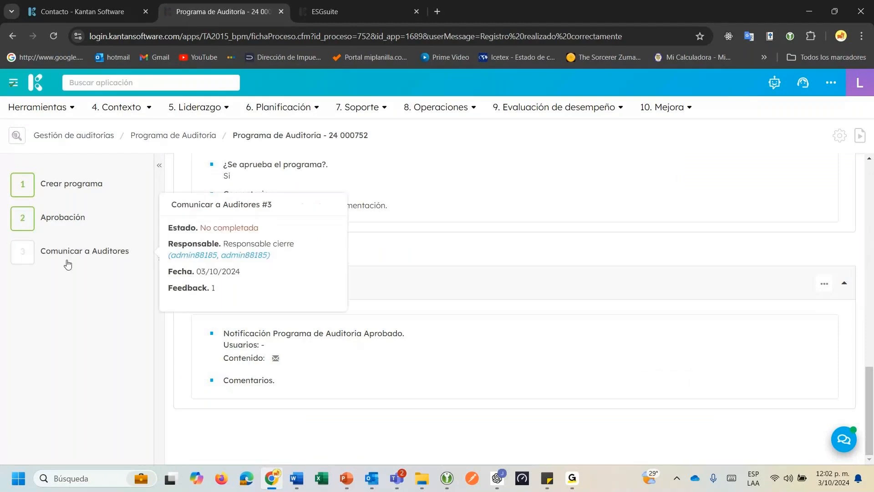
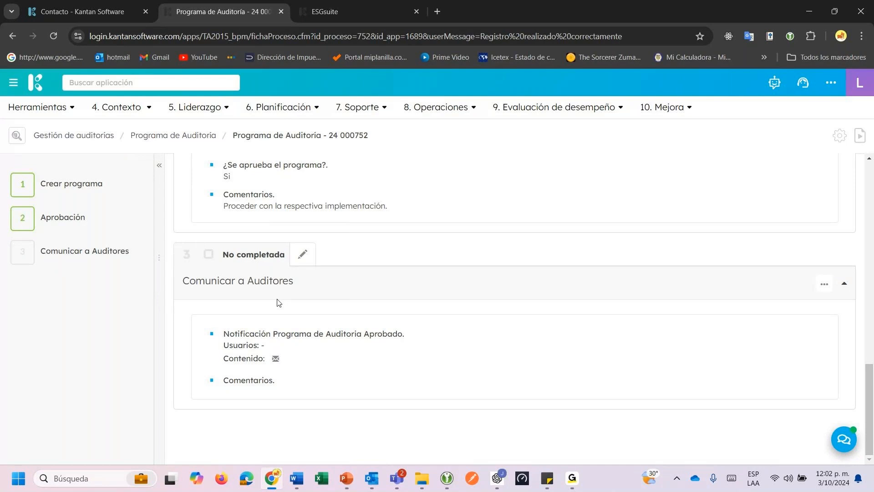
Edit the Comunicar a Auditores step and add three users as recipients, each found by name filter.
{"action": "left_click", "coordinate": [304, 255]}
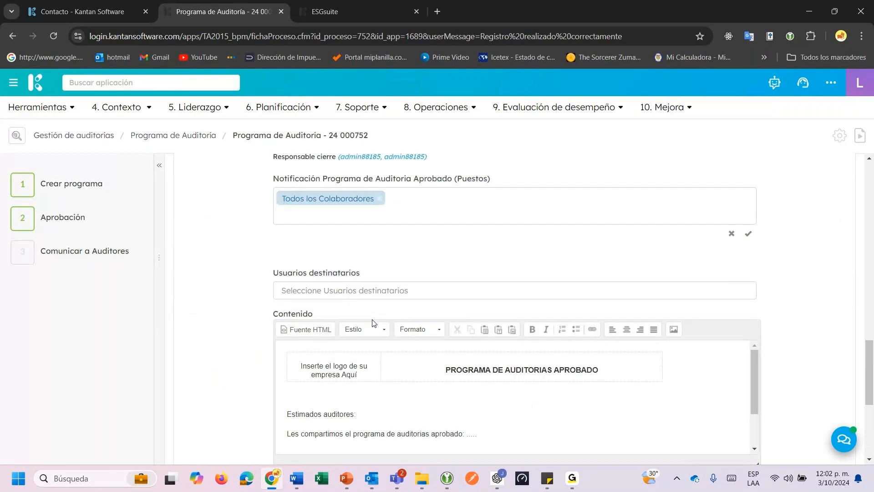
{"action": "left_click", "coordinate": [357, 294]}
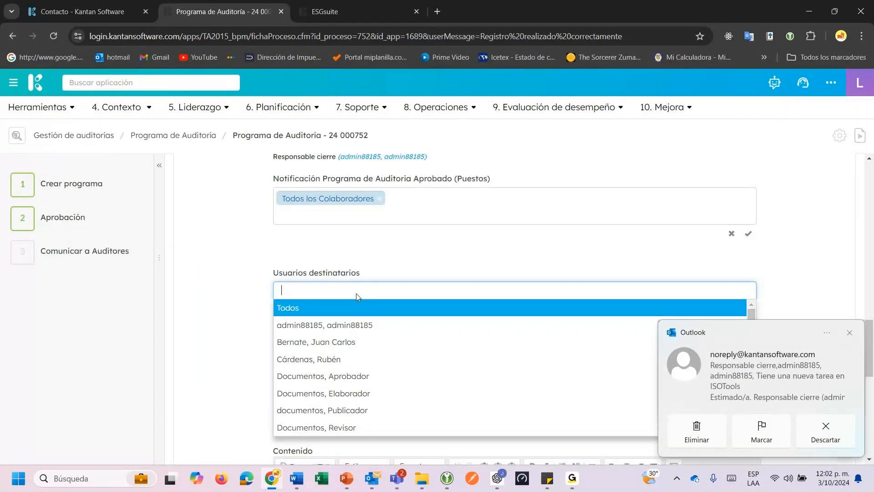
{"action": "type", "text": "ru"}
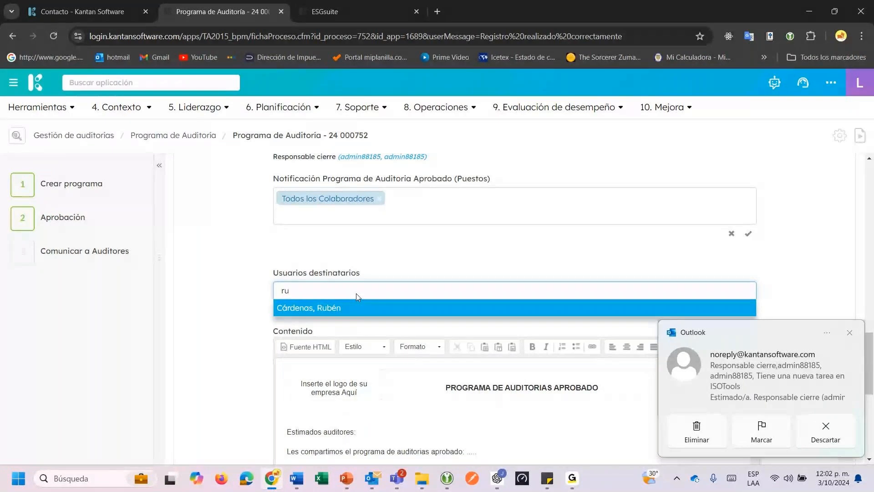
{"action": "left_click", "coordinate": [355, 309]}
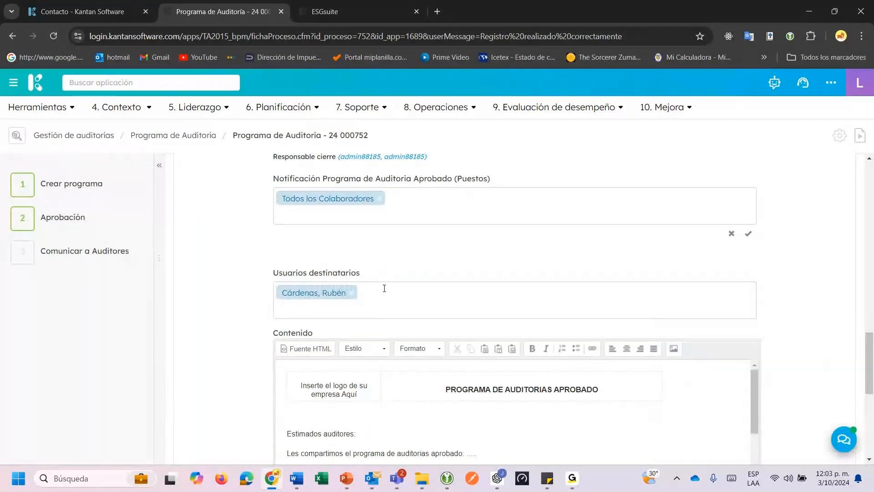
{"action": "left_click", "coordinate": [382, 313]}
{"action": "type", "text": "na"}
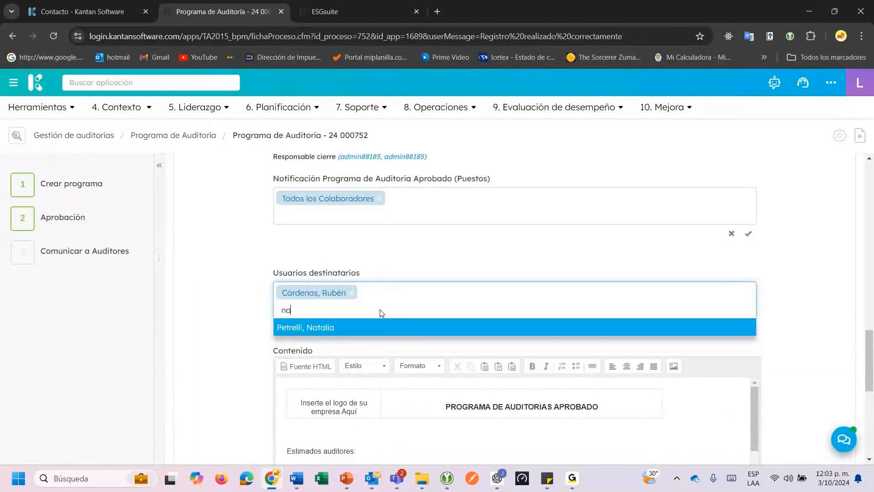
{"action": "key", "text": "Return"}
{"action": "type", "text": "ju"}
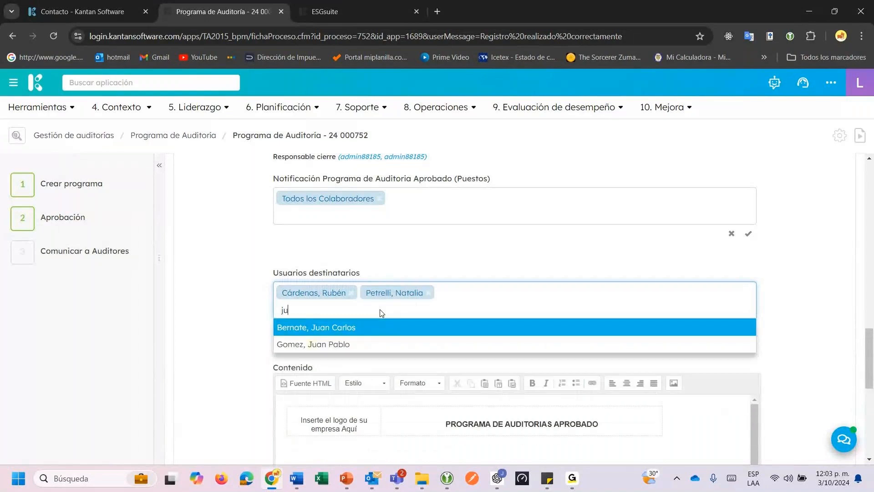
{"action": "key", "text": "Down"}
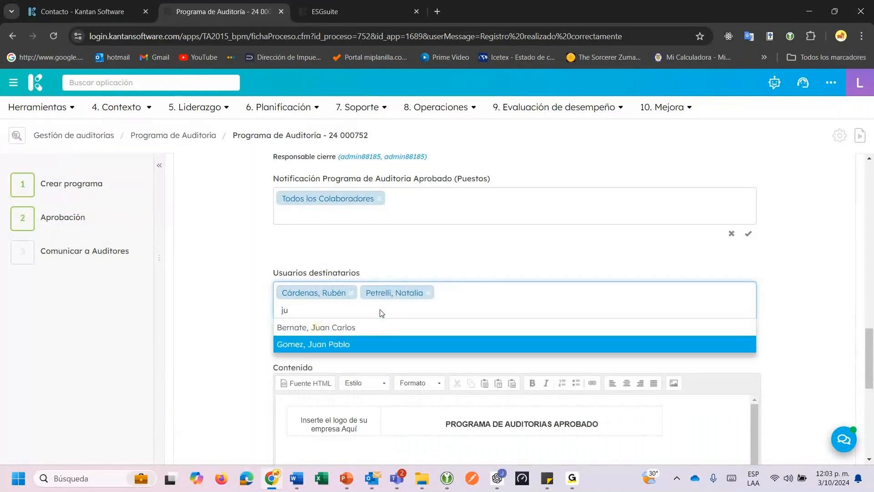
{"action": "key", "text": "Return"}
{"action": "left_click", "coordinate": [391, 264]}
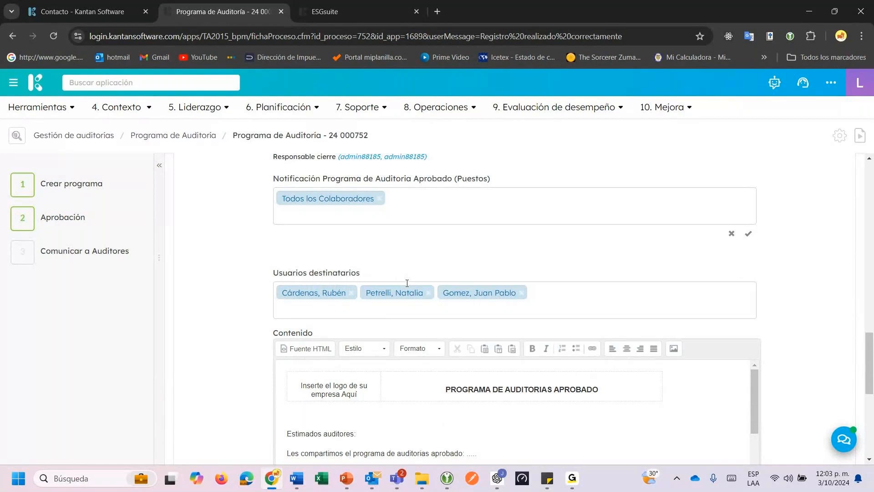
{"action": "scroll", "coordinate": [426, 321], "scroll_direction": "down", "scroll_amount": 3}
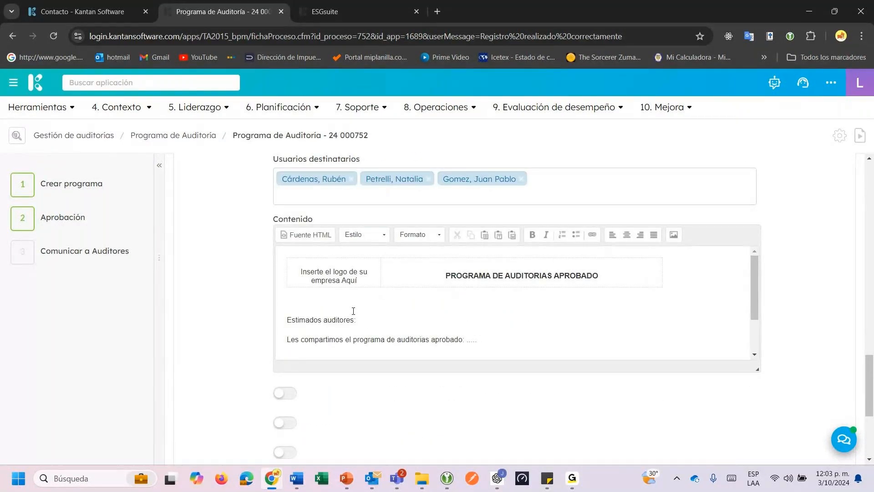
Replace the dots after 'aprobado' with text asking auditors to continue with the implementation.
{"action": "left_click", "coordinate": [301, 271]}
{"action": "left_click_drag", "start_coordinate": [301, 271], "coordinate": [358, 281]}
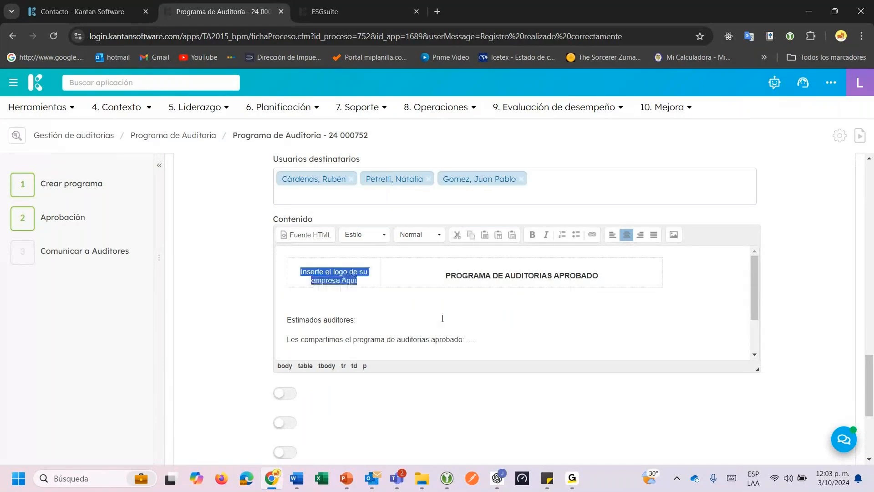
{"action": "scroll", "coordinate": [443, 318], "scroll_direction": "down", "scroll_amount": 2}
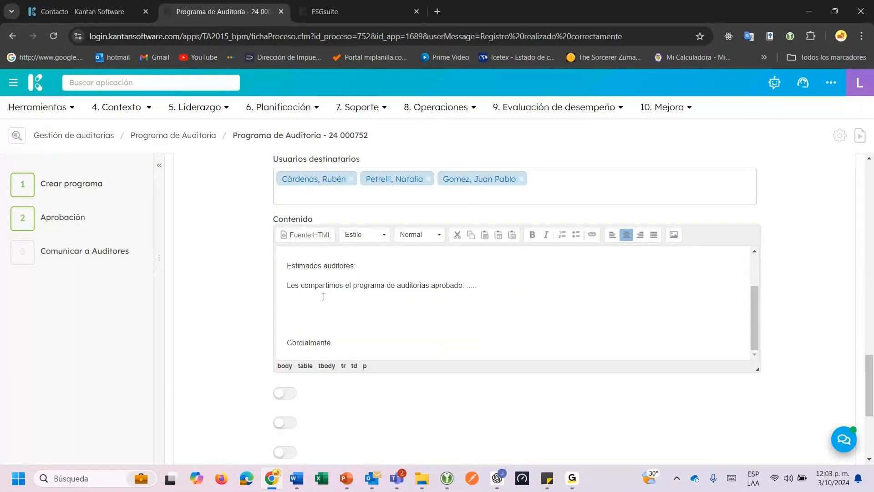
{"action": "left_click_drag", "start_coordinate": [286, 285], "coordinate": [463, 286]}
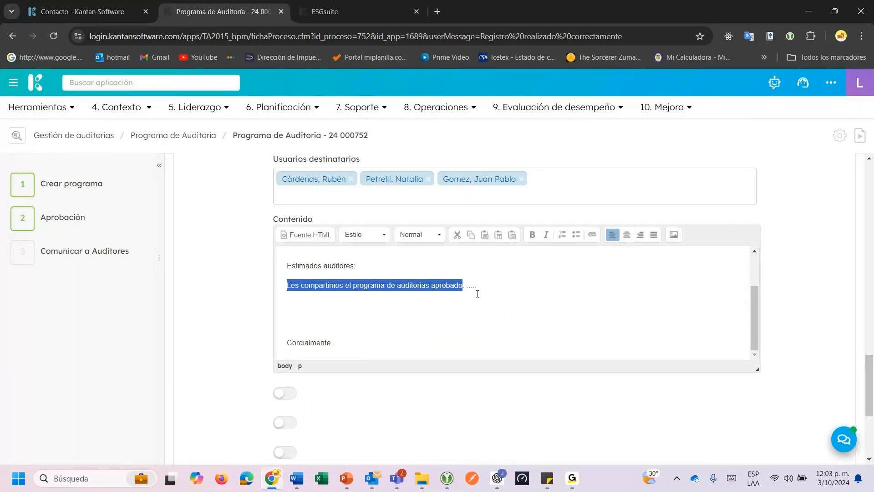
{"action": "left_click", "coordinate": [305, 278]}
{"action": "left_click_drag", "start_coordinate": [299, 285], "coordinate": [449, 283]}
{"action": "left_click", "coordinate": [486, 287]}
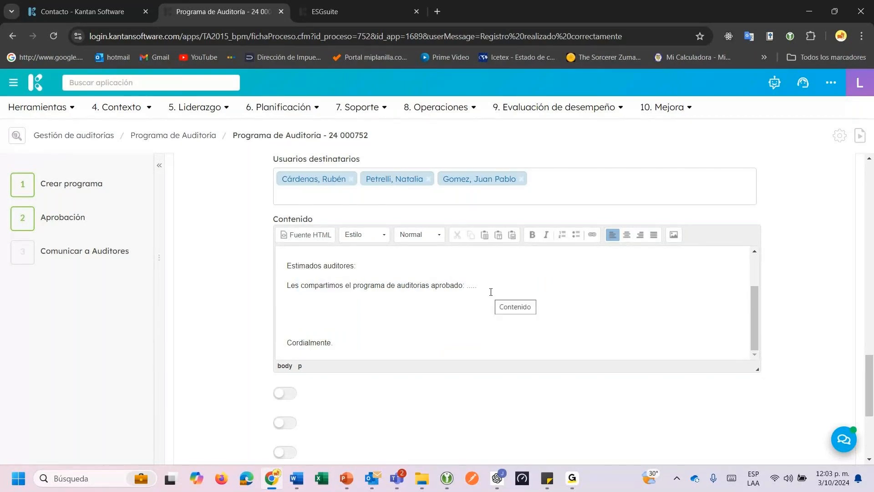
{"action": "key", "text": "BackSpace"}
{"action": "key", "text": "BackSpace"}
{"action": "key", "text": "BackSpace"}
{"action": "key", "text": "BackSpace"}
{"action": "type", "text": "para su respectiva implementa"}
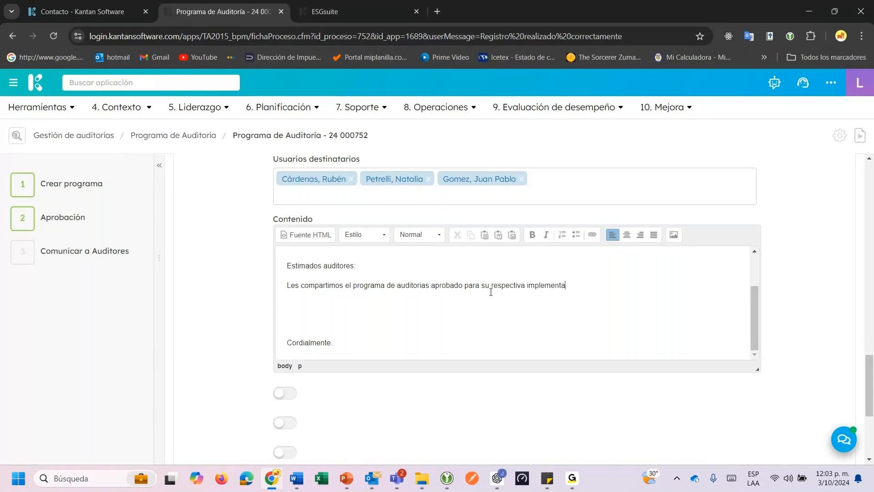
{"action": "type", "text": "ción; por lo cual, se requ"}
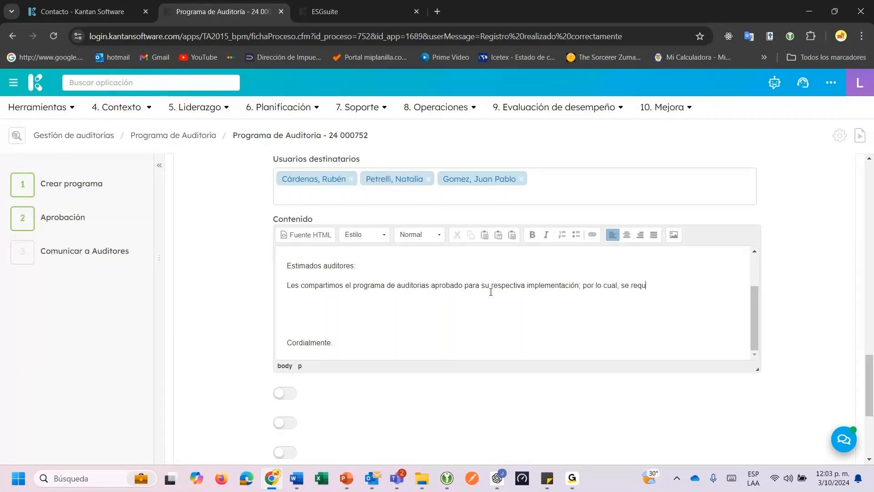
{"action": "type", "text": "iere de su parte d"}
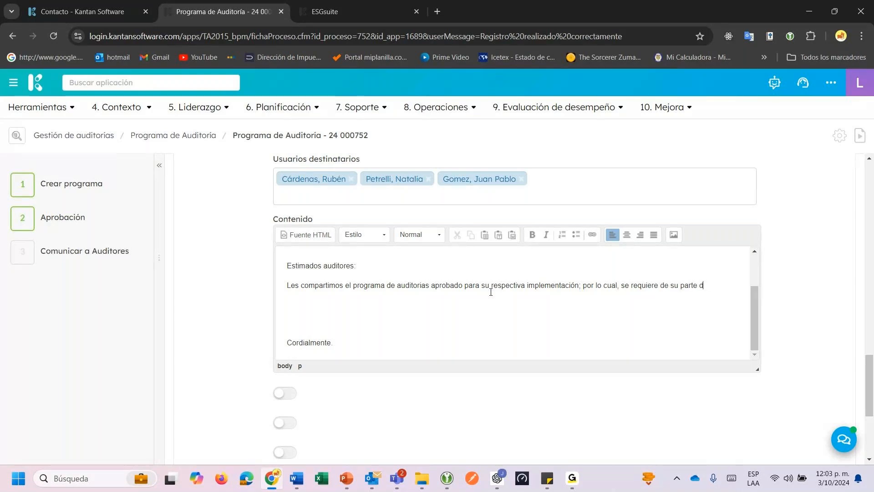
{"action": "type", "text": "ar continuidad"}
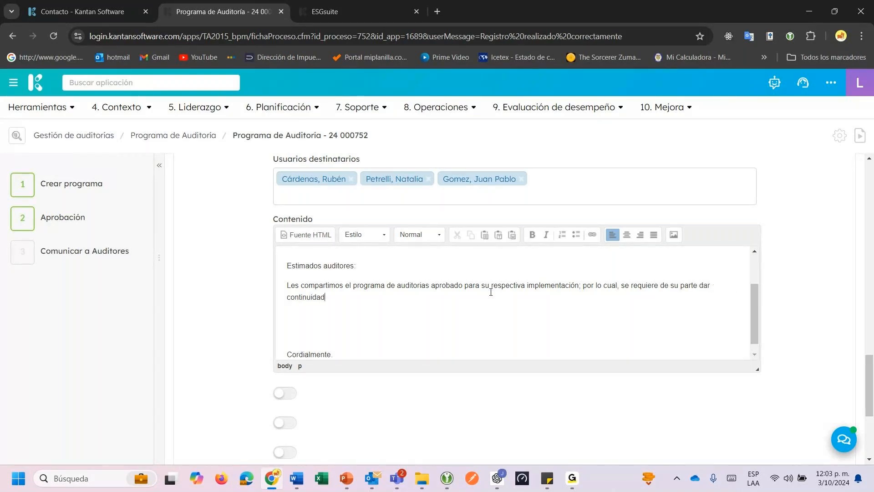
{"action": "type", "text": " con el proceso ."}
Switch on the first two notification options below the message editor.
{"action": "scroll", "coordinate": [322, 354], "scroll_direction": "down", "scroll_amount": 1}
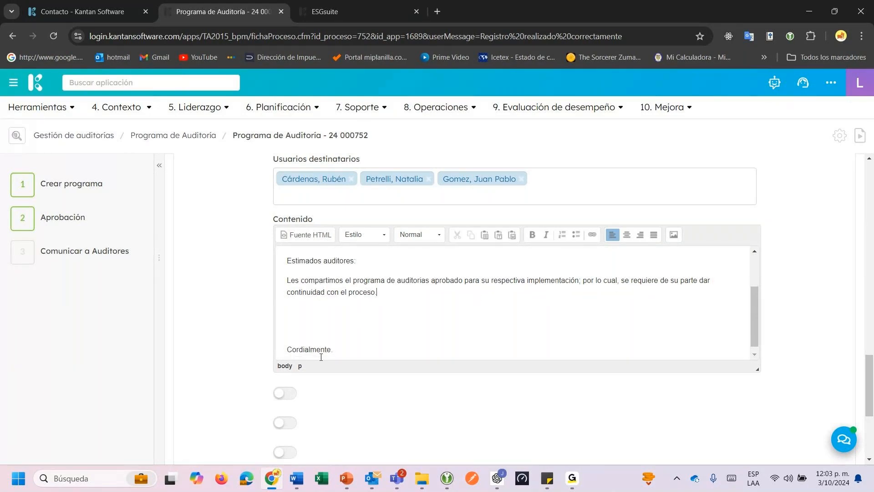
{"action": "left_click", "coordinate": [285, 392]}
{"action": "scroll", "coordinate": [359, 400], "scroll_direction": "down", "scroll_amount": 1}
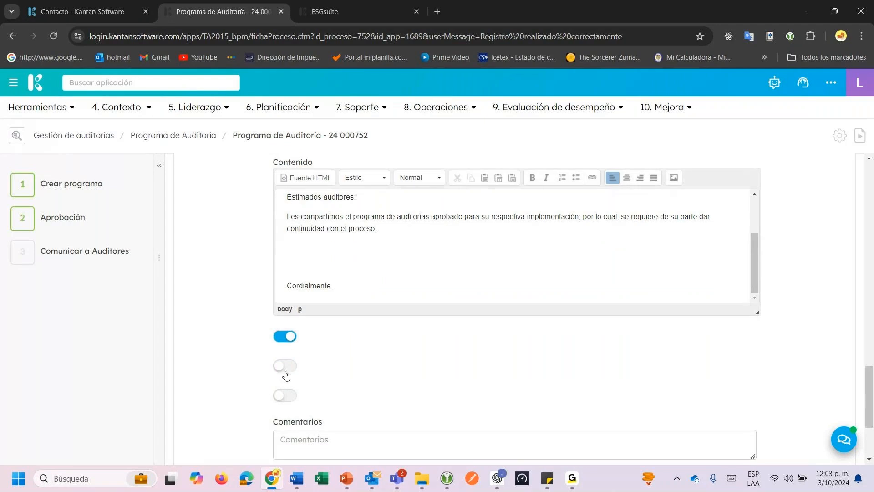
{"action": "left_click", "coordinate": [286, 365]}
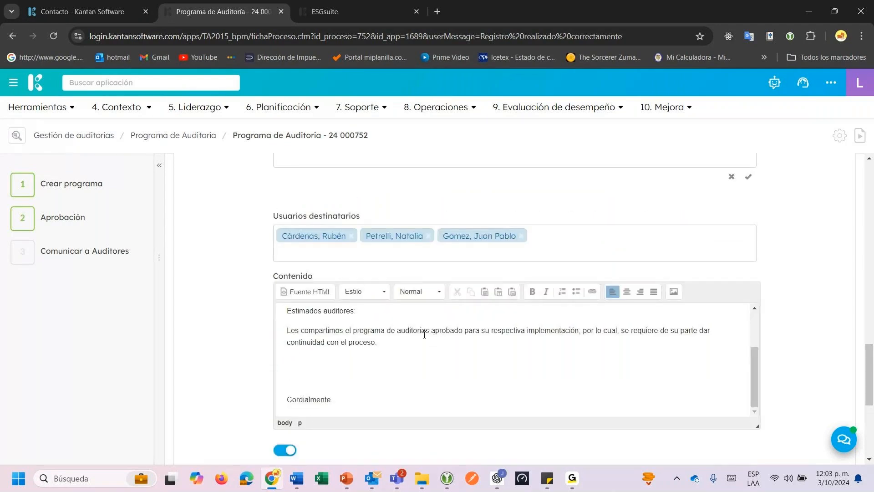
{"action": "scroll", "coordinate": [310, 377], "scroll_direction": "down", "scroll_amount": 3}
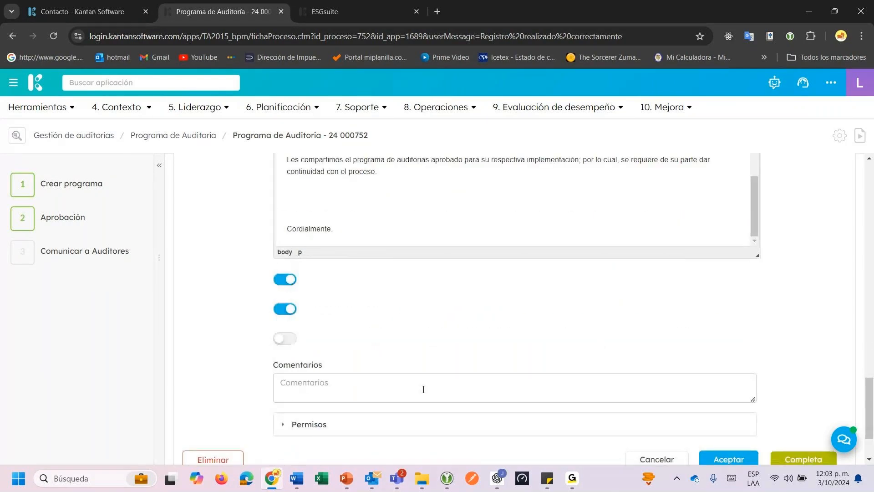
{"action": "left_click", "coordinate": [344, 393]}
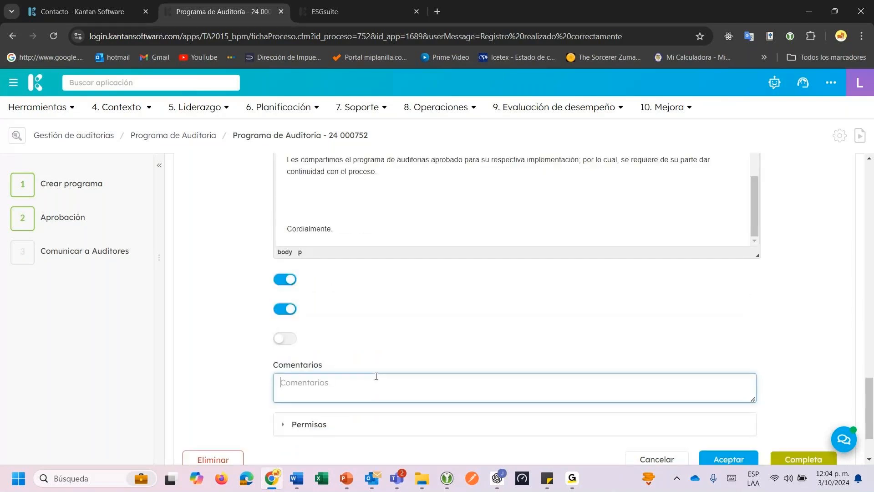
{"action": "scroll", "coordinate": [758, 413], "scroll_direction": "down", "scroll_amount": 2}
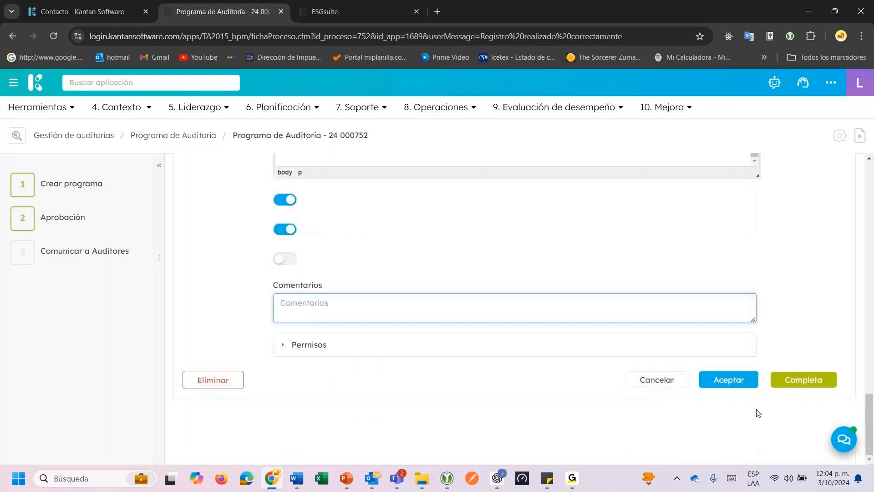
Complete the step, assign Ejecución del programa to a Gestor de auditorias user, and decline the e-mail.
{"action": "left_click", "coordinate": [804, 383]}
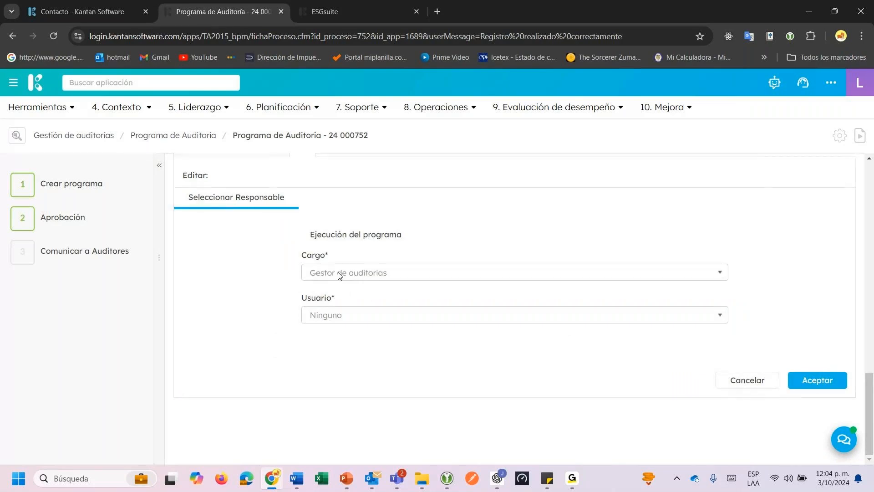
{"action": "left_click", "coordinate": [349, 317]}
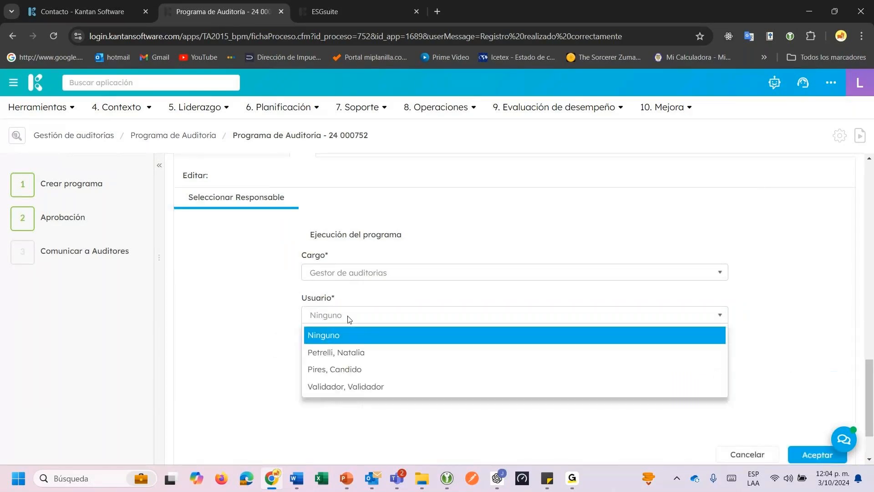
{"action": "left_click", "coordinate": [342, 352]}
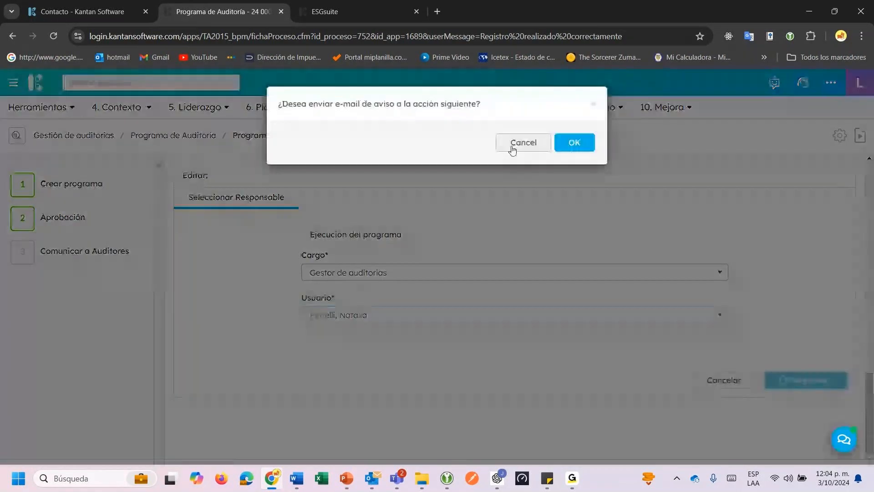
{"action": "left_click", "coordinate": [512, 148]}
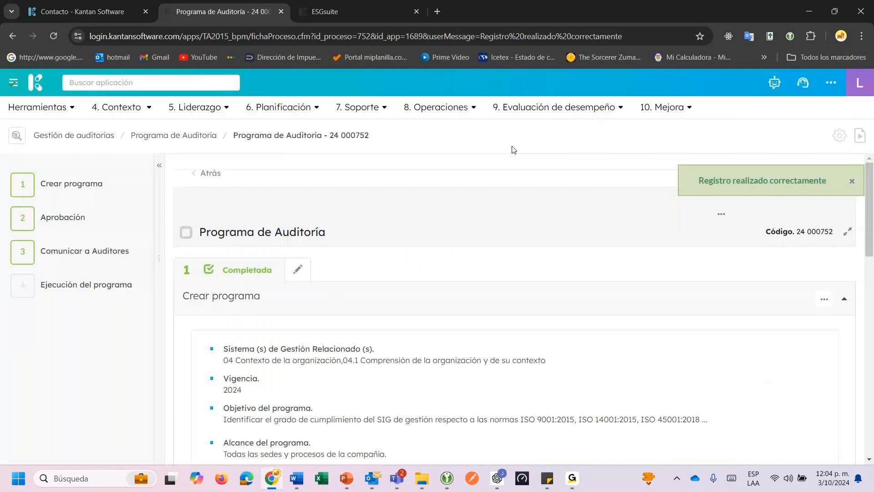
Go to step 4, Ejecución del programa, and open its Relacionar dialog for audit plans.
{"action": "left_click", "coordinate": [93, 286]}
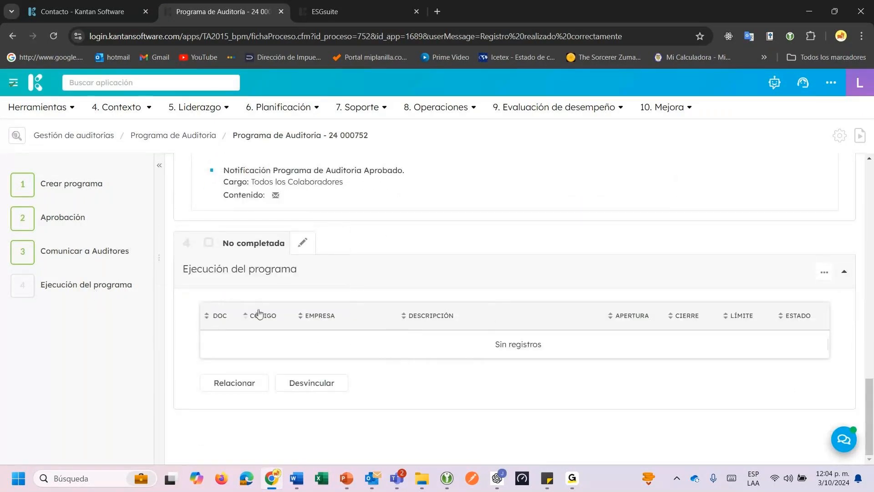
{"action": "scroll", "coordinate": [246, 298], "scroll_direction": "up", "scroll_amount": 2}
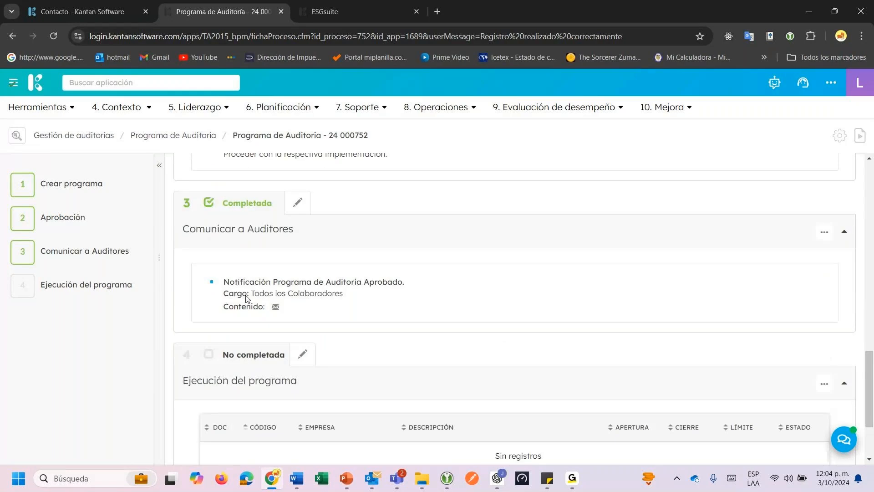
{"action": "scroll", "coordinate": [329, 384], "scroll_direction": "down", "scroll_amount": 1}
{"action": "scroll", "coordinate": [328, 384], "scroll_direction": "up", "scroll_amount": 4}
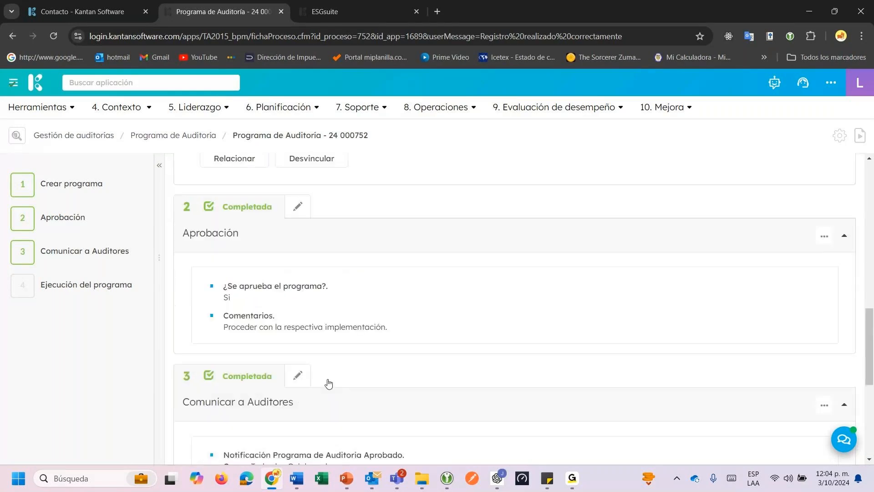
{"action": "scroll", "coordinate": [248, 280], "scroll_direction": "up", "scroll_amount": 5}
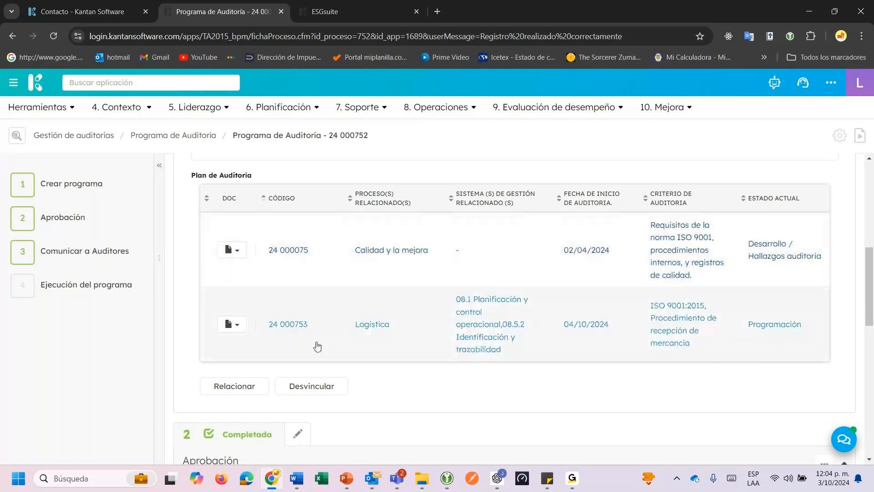
{"action": "scroll", "coordinate": [329, 370], "scroll_direction": "down", "scroll_amount": 1}
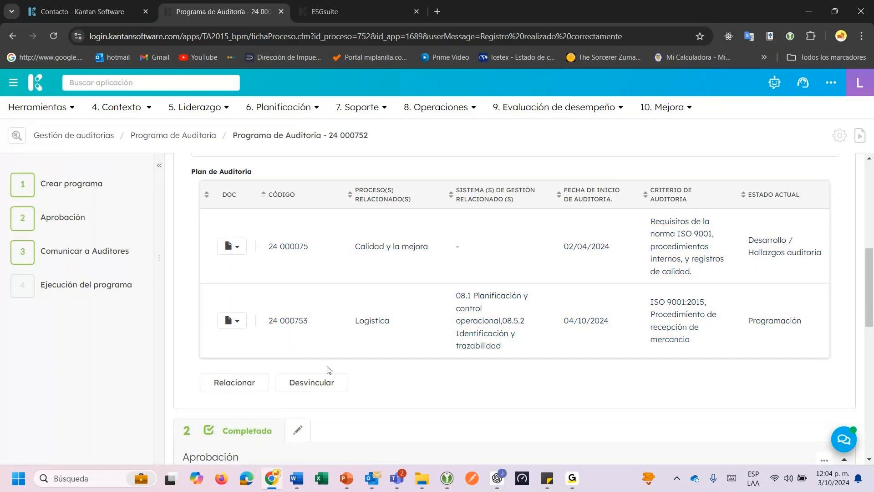
{"action": "left_click", "coordinate": [78, 287]}
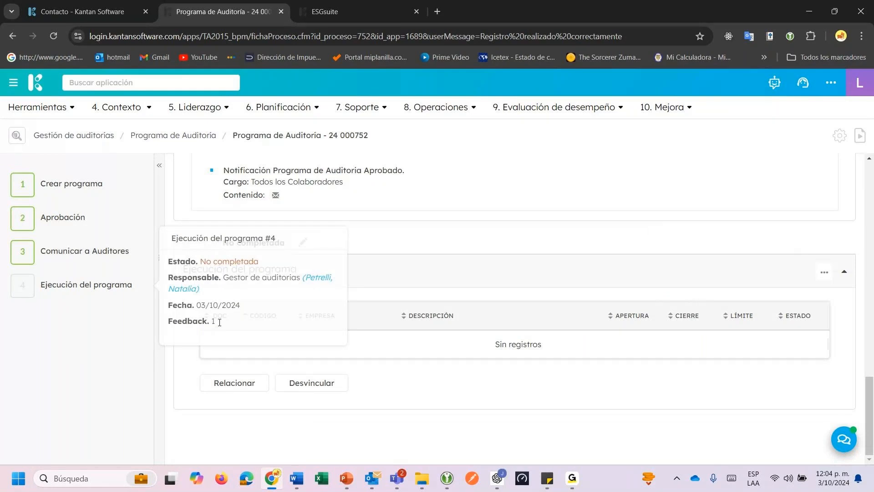
{"action": "left_click", "coordinate": [235, 384]}
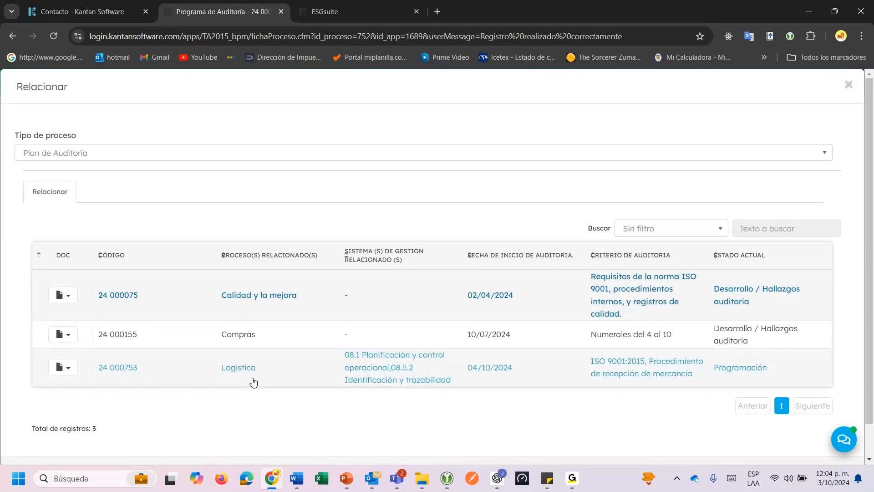
Link audit plans 24 000075 and 24 000753 to the execution step and save.
{"action": "left_click", "coordinate": [846, 333]}
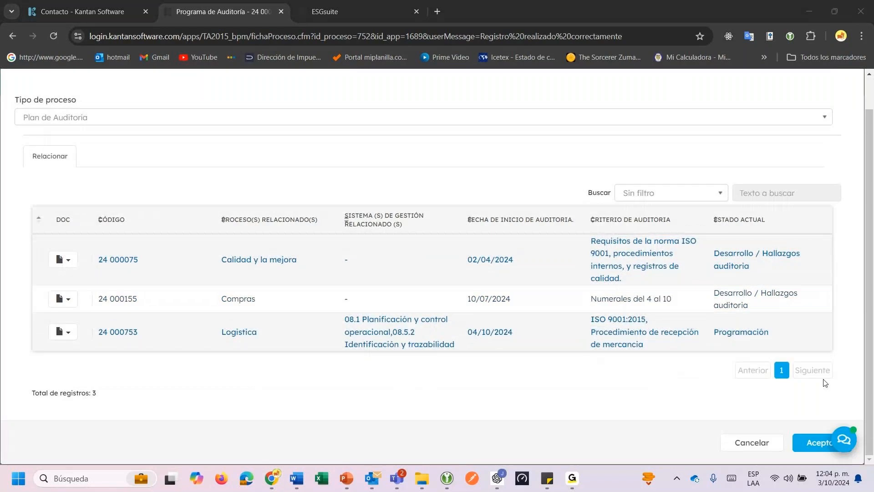
{"action": "left_click", "coordinate": [815, 446]}
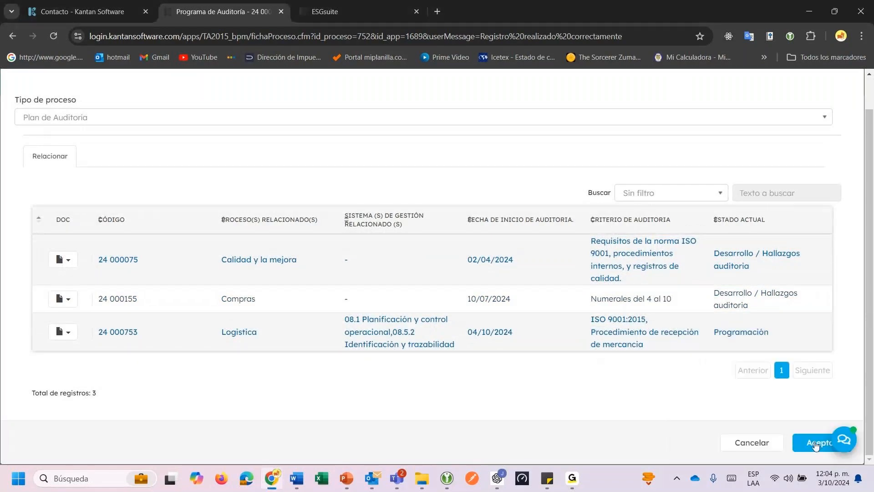
{"action": "left_click", "coordinate": [816, 446]}
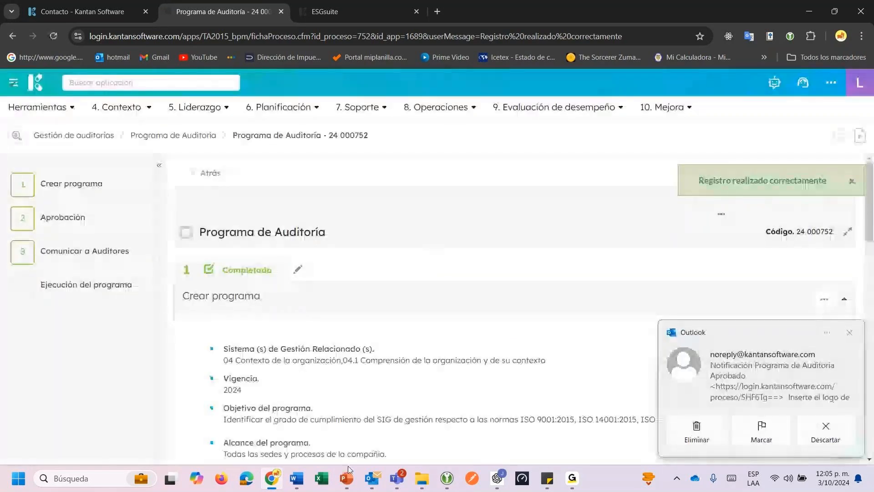
Open the Notificación Programa de Auditoria Aprobado email in Outlook and download its images.
{"action": "left_click", "coordinate": [372, 479]}
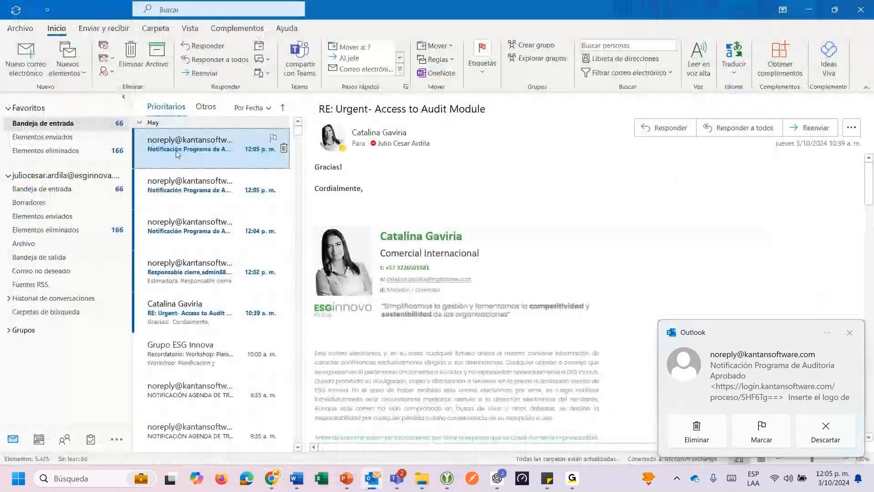
{"action": "left_click", "coordinate": [418, 166]}
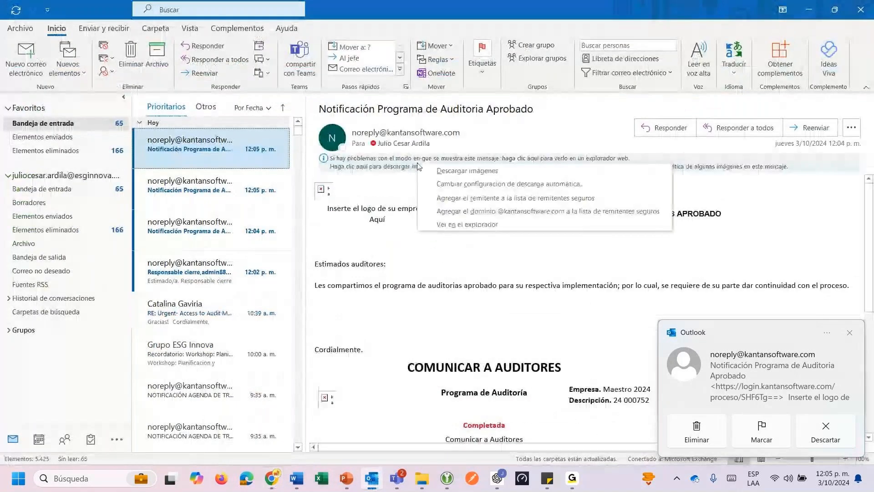
{"action": "left_click", "coordinate": [465, 171]}
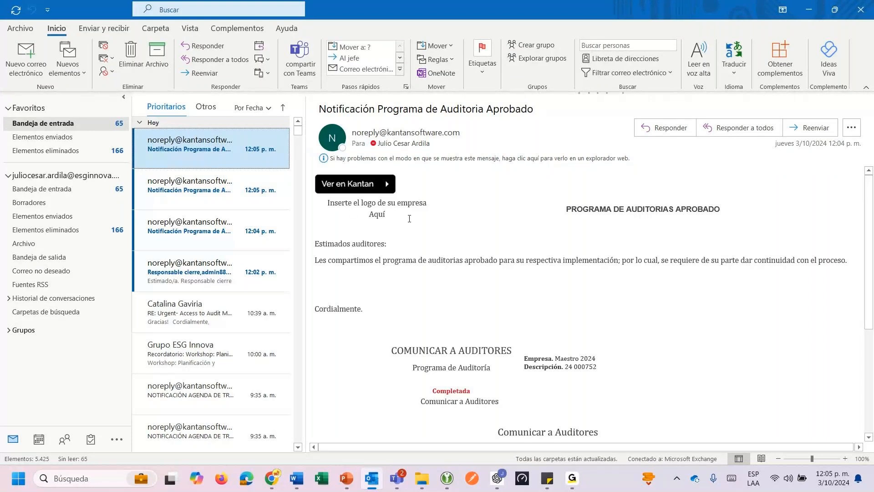
{"action": "left_click_drag", "start_coordinate": [567, 210], "coordinate": [650, 211]}
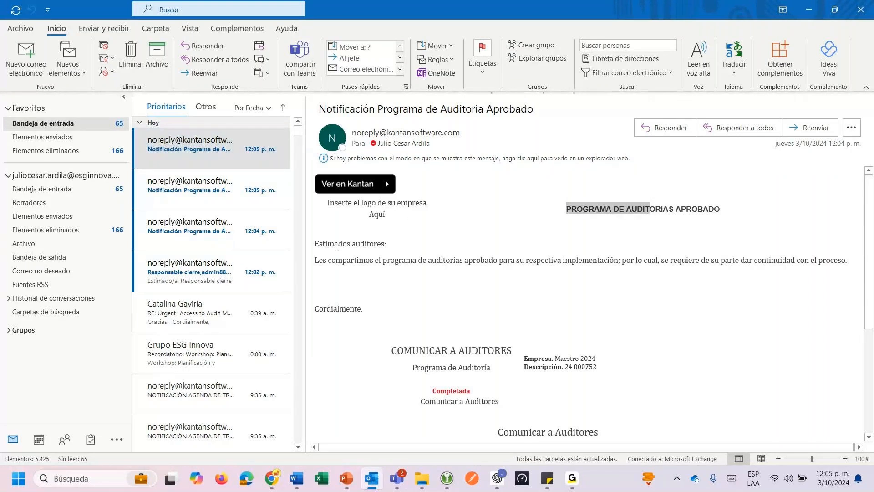
{"action": "left_click_drag", "start_coordinate": [328, 260], "coordinate": [417, 260]}
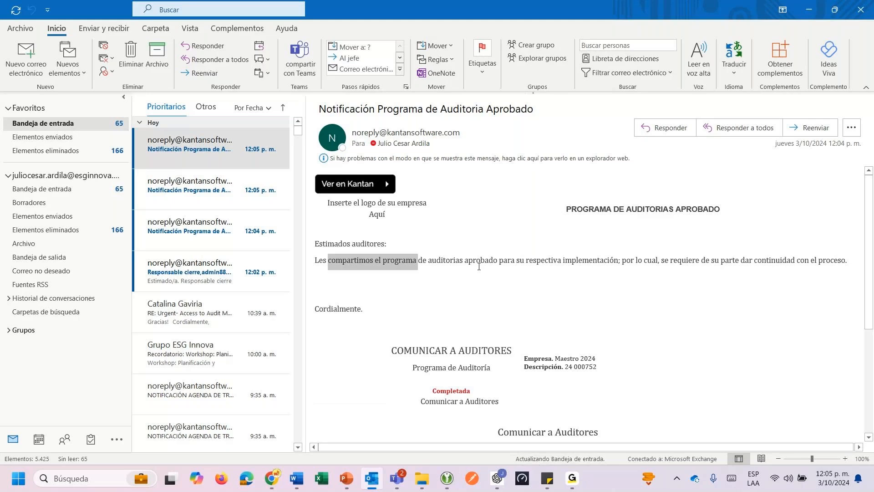
Follow the email's 'aquí' link at the bottom to its online copy.
{"action": "scroll", "coordinate": [479, 266], "scroll_direction": "down", "scroll_amount": 1}
{"action": "scroll", "coordinate": [417, 281], "scroll_direction": "down", "scroll_amount": 1}
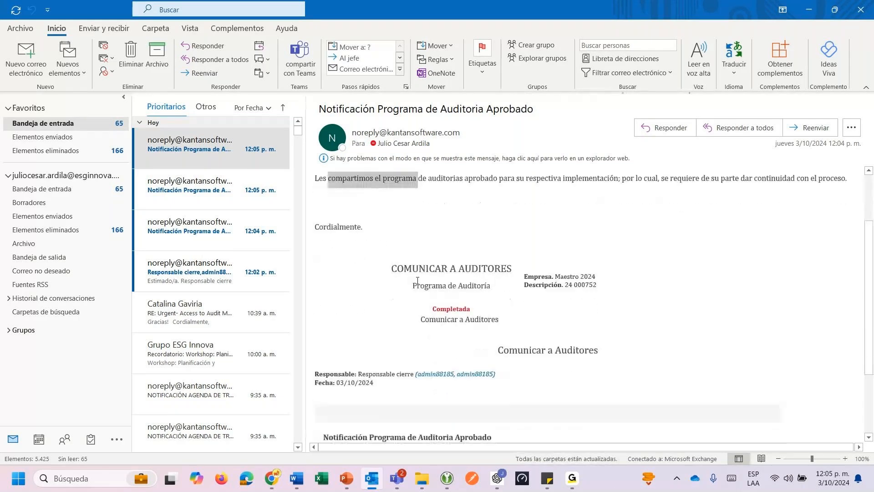
{"action": "scroll", "coordinate": [419, 278], "scroll_direction": "down", "scroll_amount": 1}
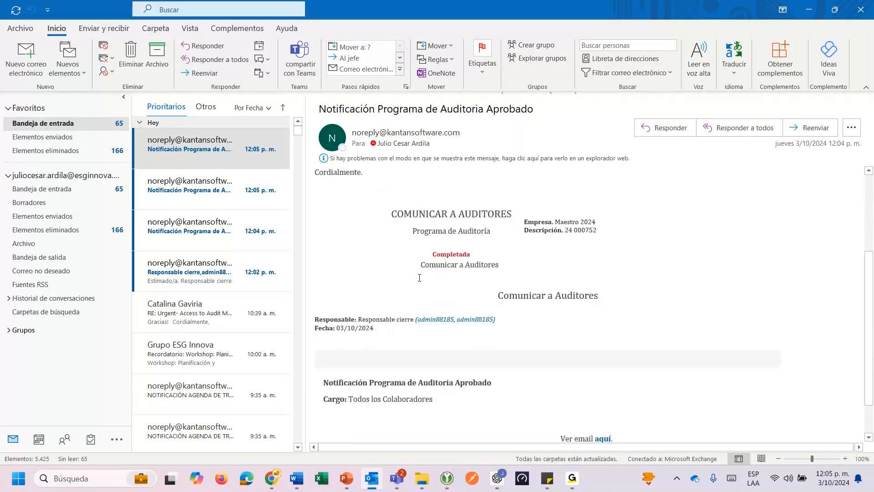
{"action": "scroll", "coordinate": [437, 323], "scroll_direction": "down", "scroll_amount": 1}
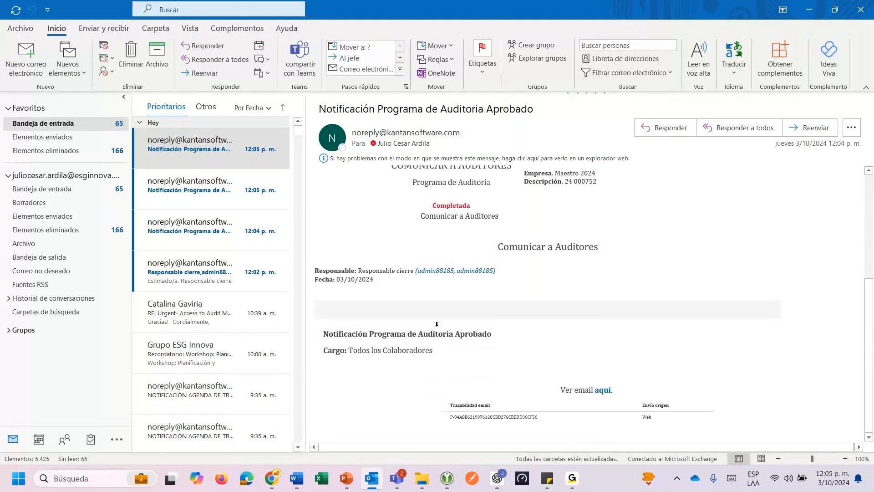
{"action": "left_click", "coordinate": [605, 391]}
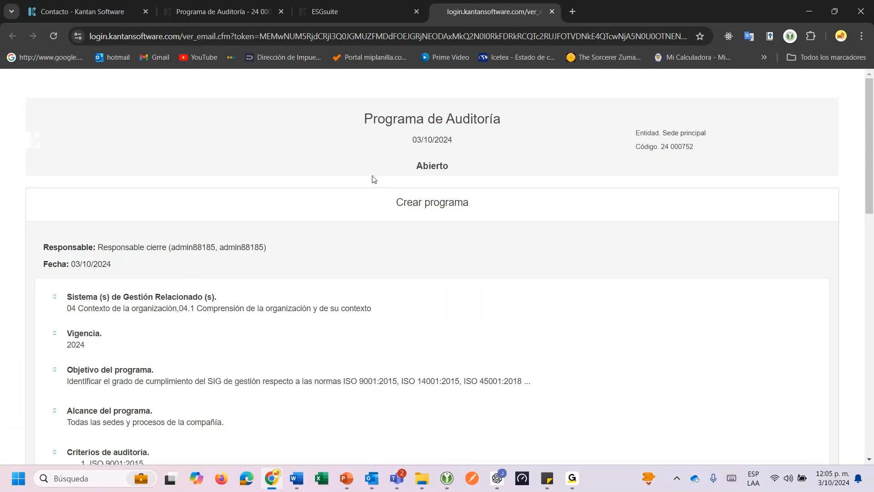
Read through the web copy of audit program 24 000752, then close that tab.
{"action": "left_click_drag", "start_coordinate": [386, 121], "coordinate": [435, 120]}
{"action": "left_click_drag", "start_coordinate": [665, 147], "coordinate": [690, 147]}
{"action": "scroll", "coordinate": [322, 228], "scroll_direction": "down", "scroll_amount": 2}
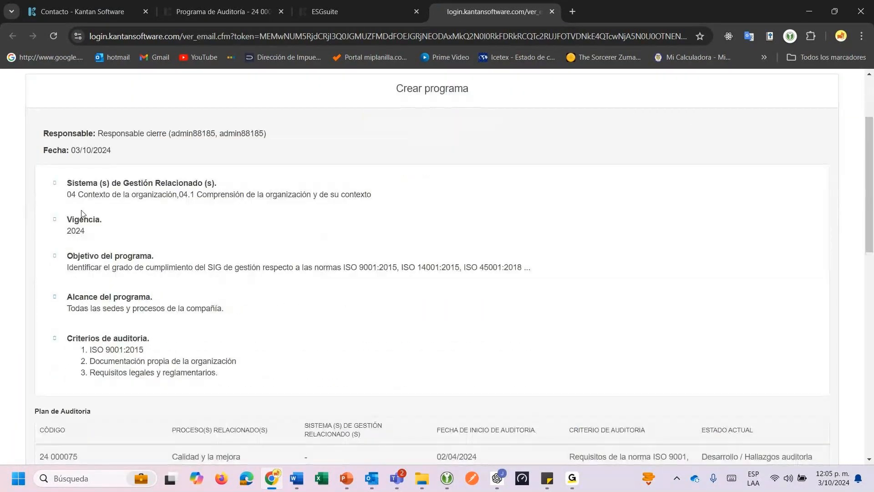
{"action": "scroll", "coordinate": [87, 201], "scroll_direction": "down", "scroll_amount": 1}
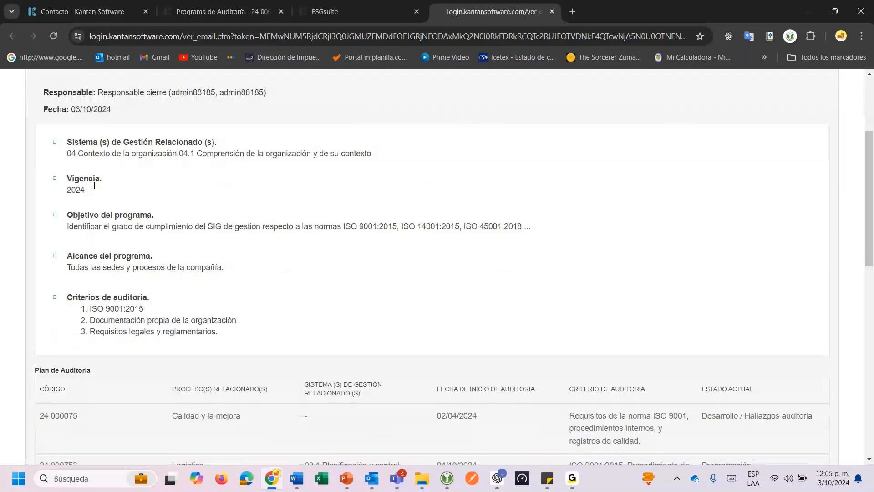
{"action": "scroll", "coordinate": [91, 186], "scroll_direction": "down", "scroll_amount": 3}
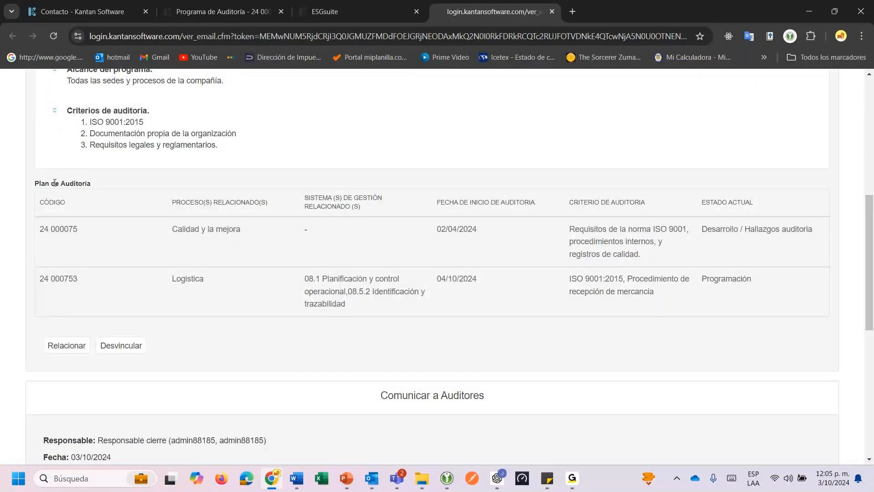
{"action": "scroll", "coordinate": [193, 213], "scroll_direction": "down", "scroll_amount": 2}
{"action": "scroll", "coordinate": [157, 277], "scroll_direction": "down", "scroll_amount": 2}
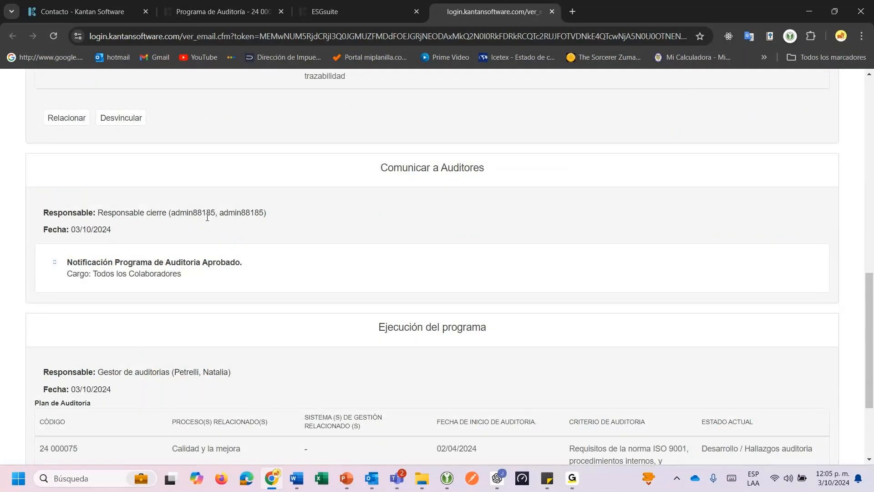
{"action": "scroll", "coordinate": [292, 277], "scroll_direction": "down", "scroll_amount": 2}
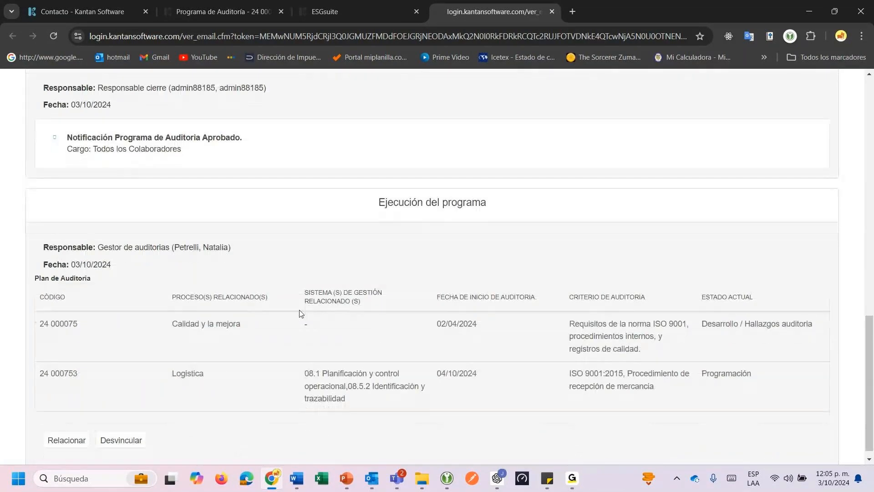
{"action": "scroll", "coordinate": [299, 314], "scroll_direction": "down", "scroll_amount": 1}
{"action": "scroll", "coordinate": [299, 313], "scroll_direction": "up", "scroll_amount": 4}
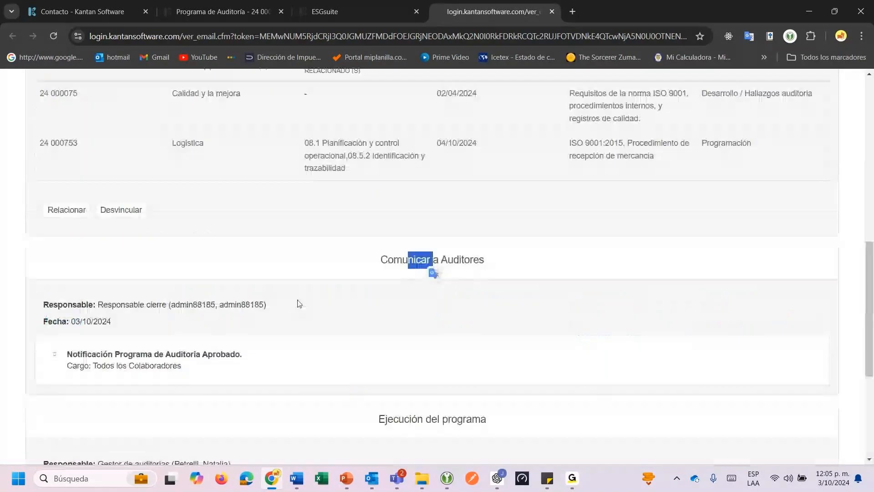
{"action": "scroll", "coordinate": [299, 304], "scroll_direction": "up", "scroll_amount": 10}
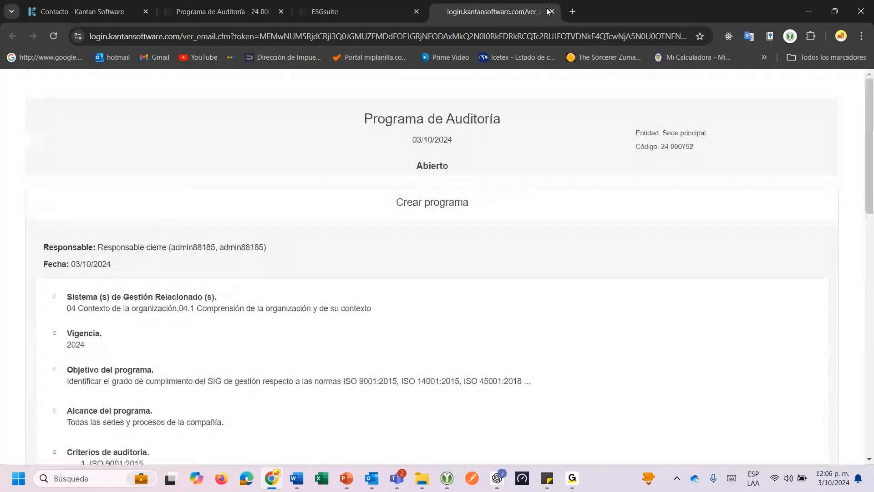
{"action": "left_click", "coordinate": [552, 11]}
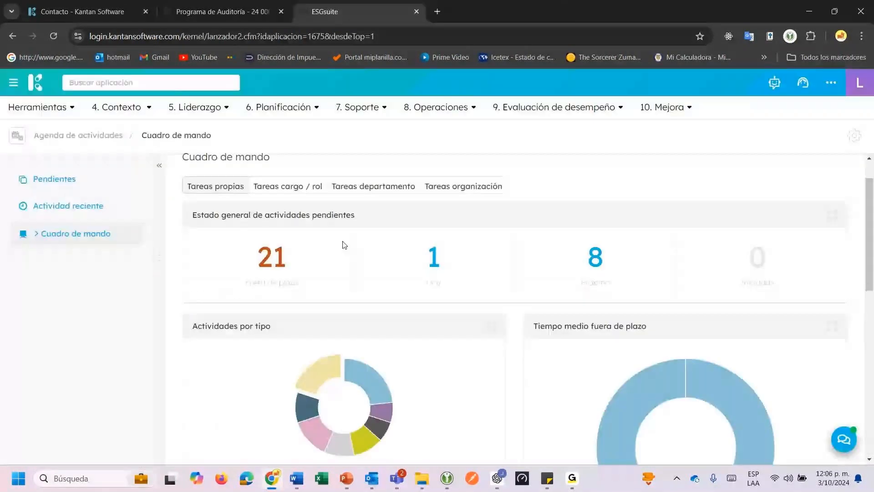
From program 24 000752, open plan 24 000753 in audit management, then switch to the dashboard tab.
{"action": "key", "text": "ctrl+shift+Tab"}
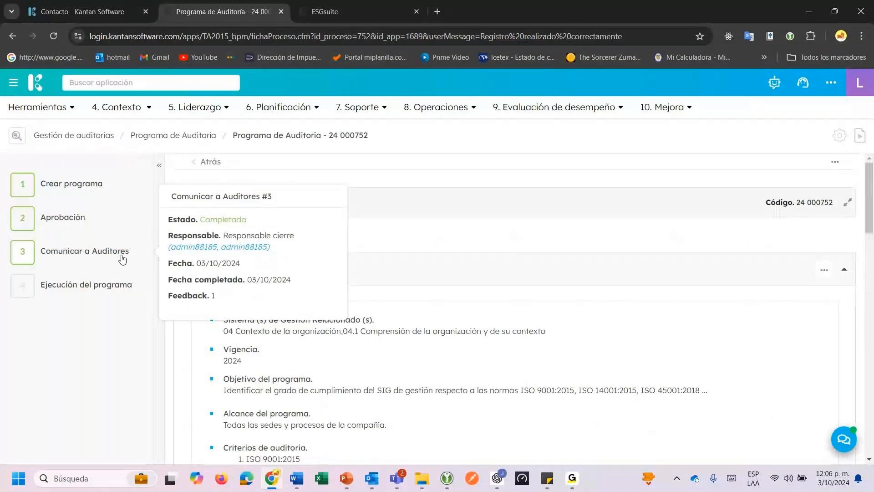
{"action": "scroll", "coordinate": [372, 371], "scroll_direction": "down", "scroll_amount": 10}
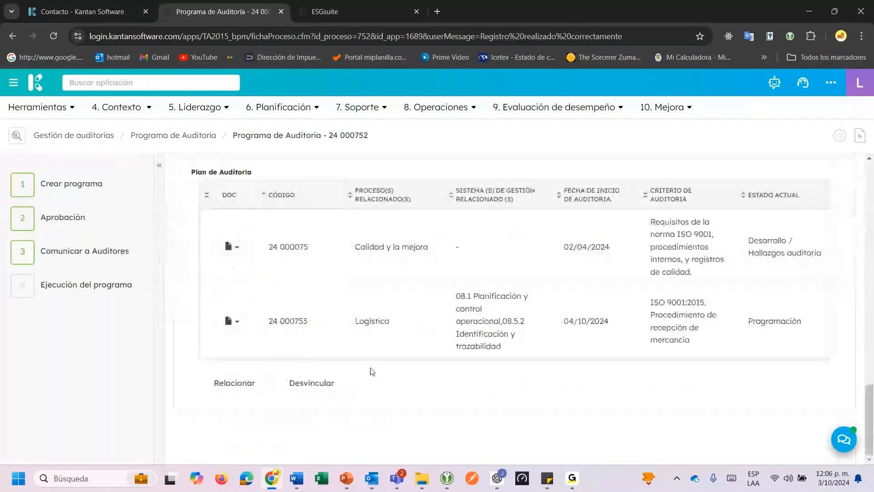
{"action": "left_click", "coordinate": [382, 344]}
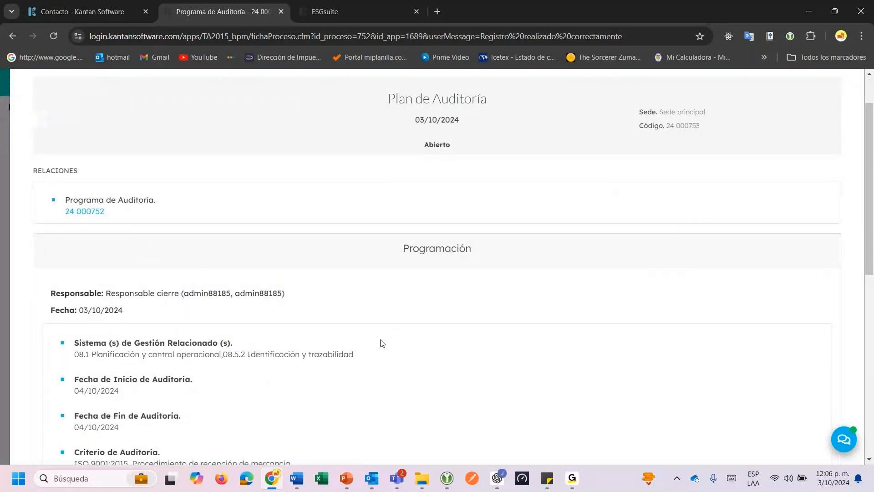
{"action": "scroll", "coordinate": [382, 344], "scroll_direction": "down", "scroll_amount": 10}
{"action": "left_click", "coordinate": [759, 446]}
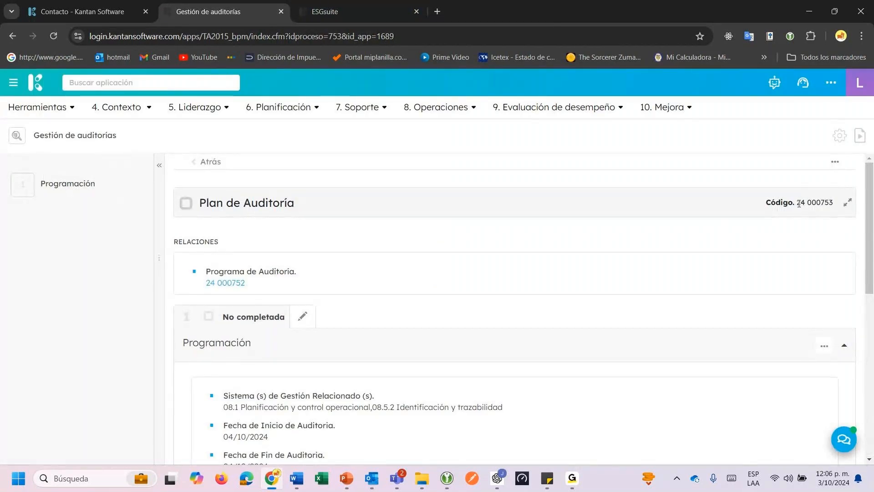
{"action": "left_click_drag", "start_coordinate": [797, 203], "coordinate": [833, 203]}
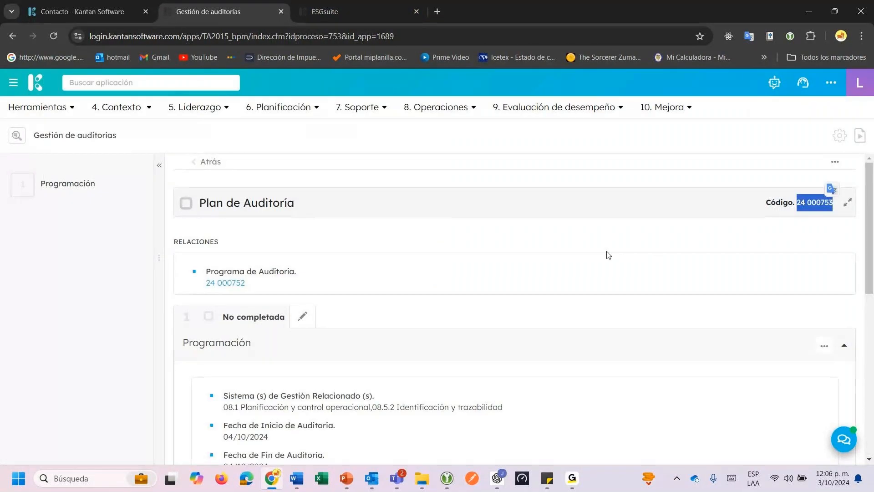
{"action": "key", "text": "ctrl+Tab"}
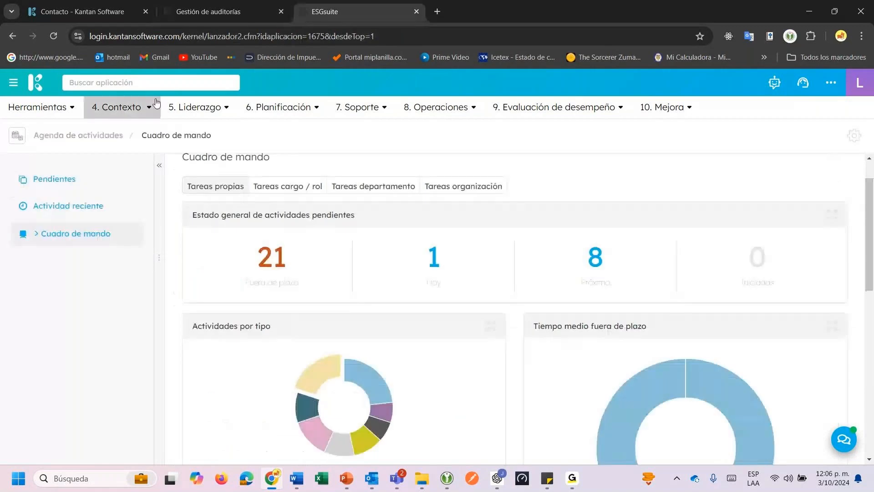
Open Gestión de auditorías via an 'aud' search, filter to Plan de Auditoría, and open 24 000753.
{"action": "left_click", "coordinate": [144, 88]}
{"action": "type", "text": "aud"}
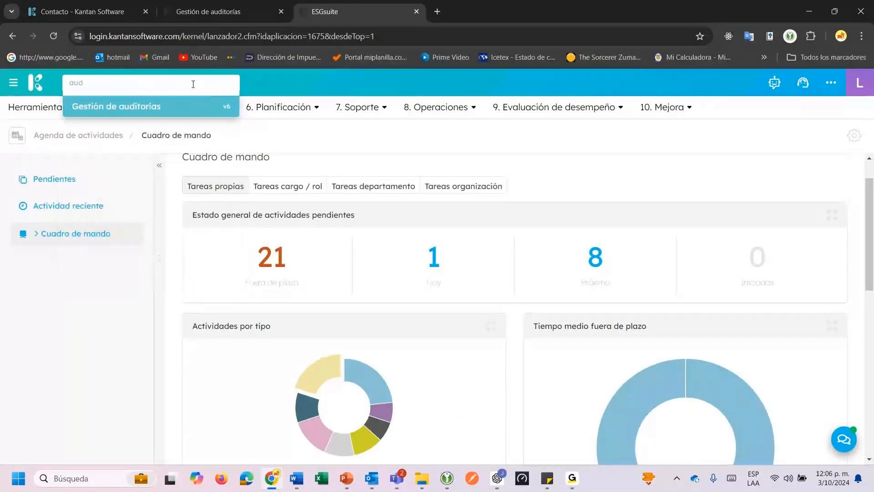
{"action": "key", "text": "Return"}
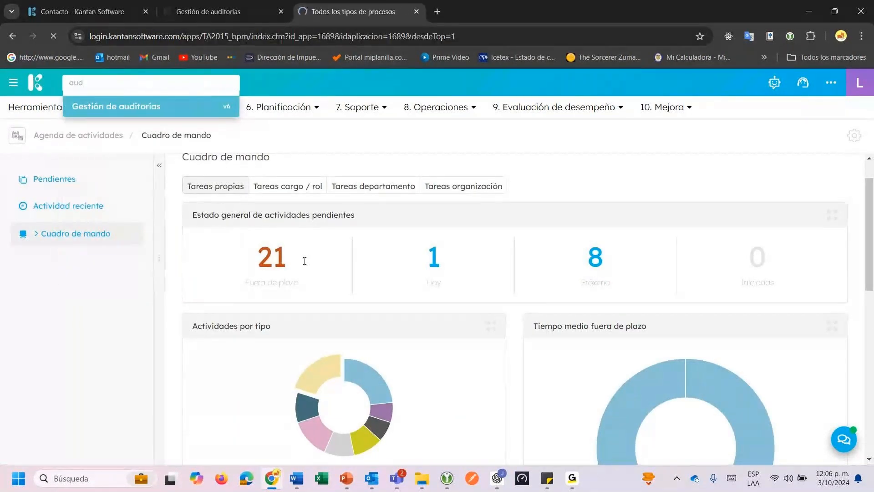
{"action": "left_click", "coordinate": [127, 175]}
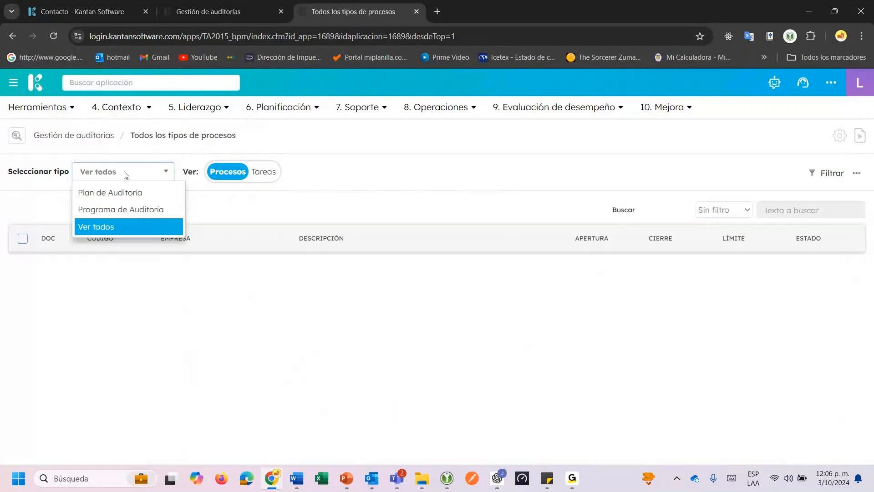
{"action": "left_click", "coordinate": [111, 192]}
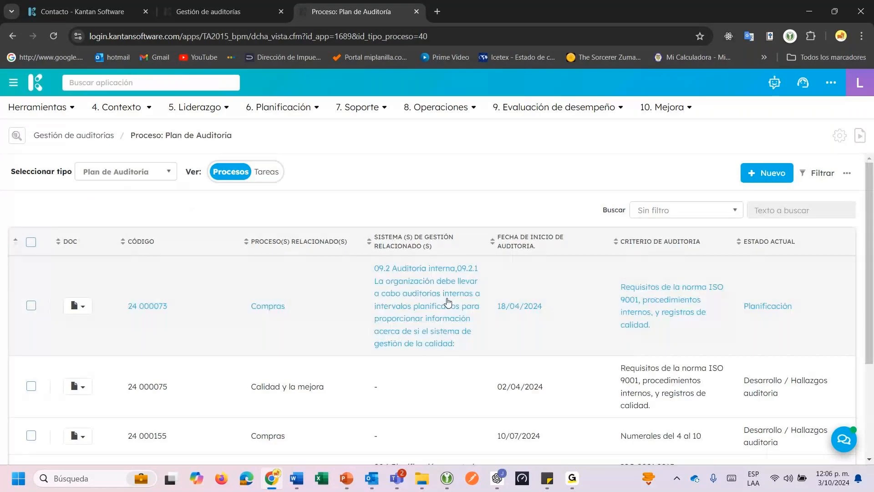
{"action": "scroll", "coordinate": [449, 303], "scroll_direction": "down", "scroll_amount": 2}
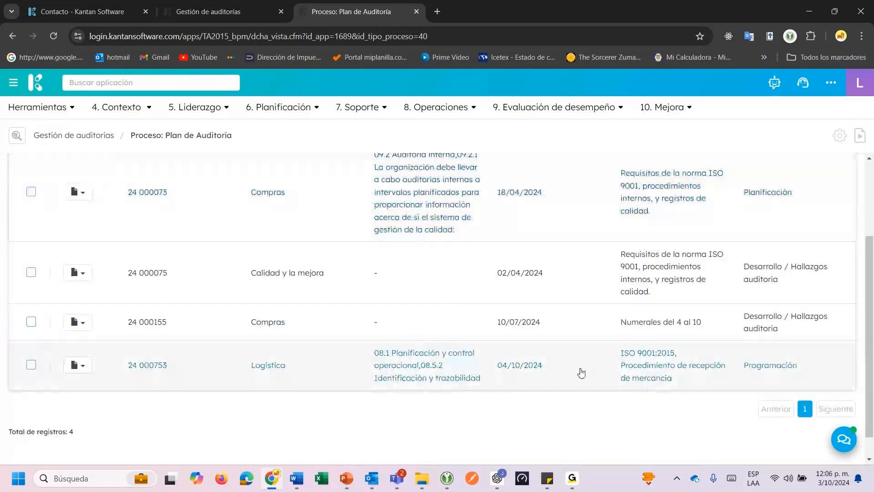
{"action": "left_click", "coordinate": [367, 369]}
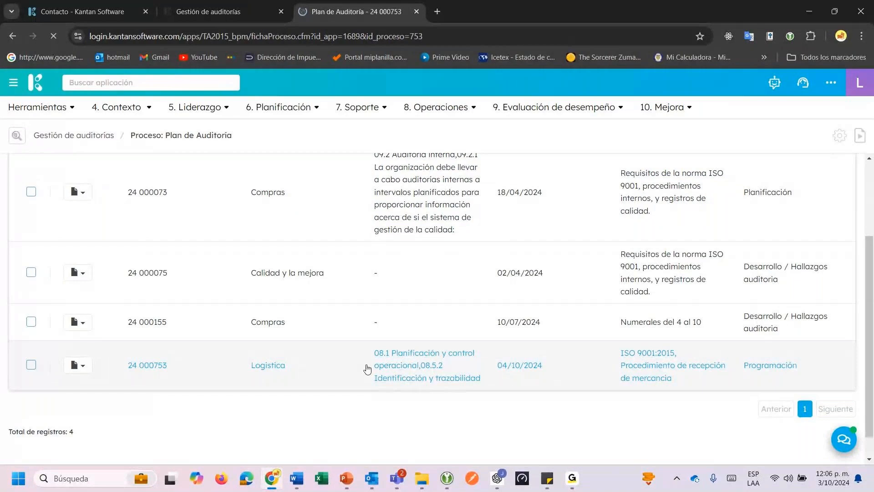
{"action": "scroll", "coordinate": [373, 364], "scroll_direction": "down", "scroll_amount": 5}
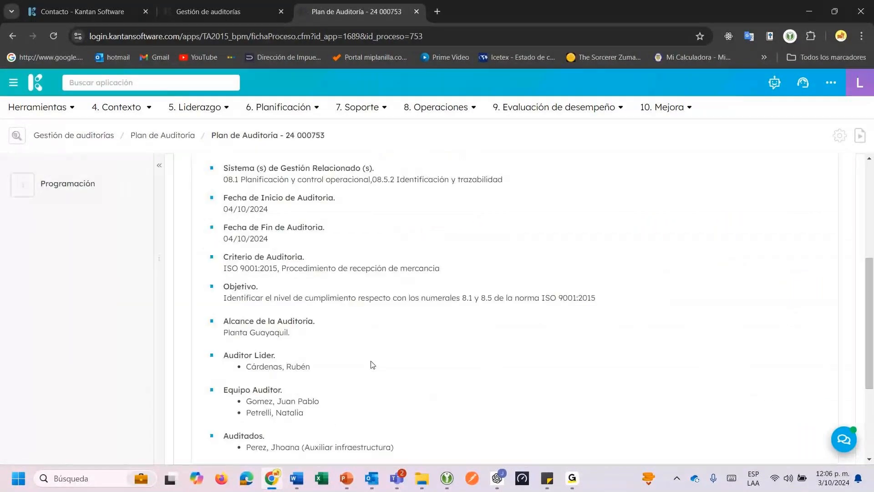
In the audit management tab, open the linked audit program 24 000752.
{"action": "left_click", "coordinate": [241, 18]}
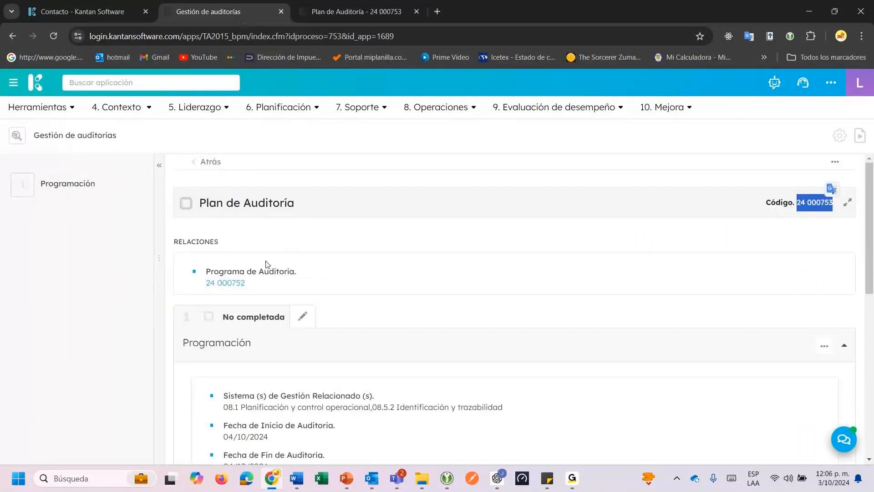
{"action": "left_click_drag", "start_coordinate": [196, 242], "coordinate": [216, 241]}
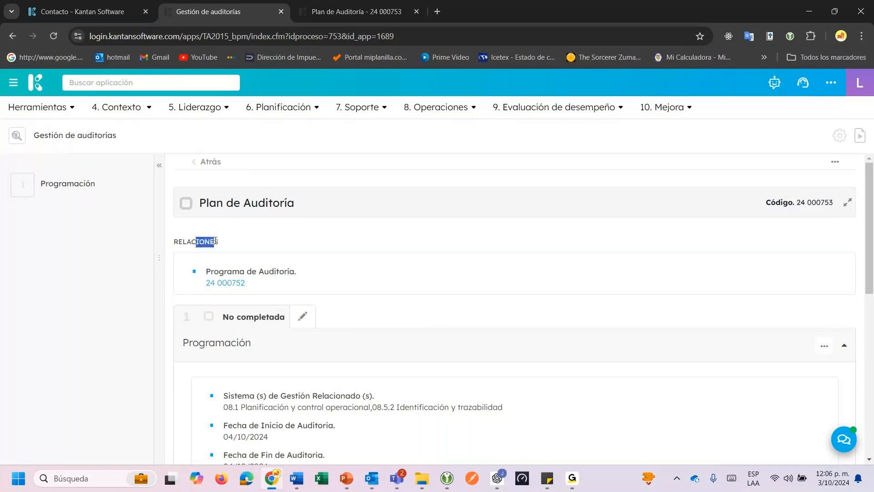
{"action": "left_click", "coordinate": [258, 239]}
{"action": "scroll", "coordinate": [256, 240], "scroll_direction": "down", "scroll_amount": 1}
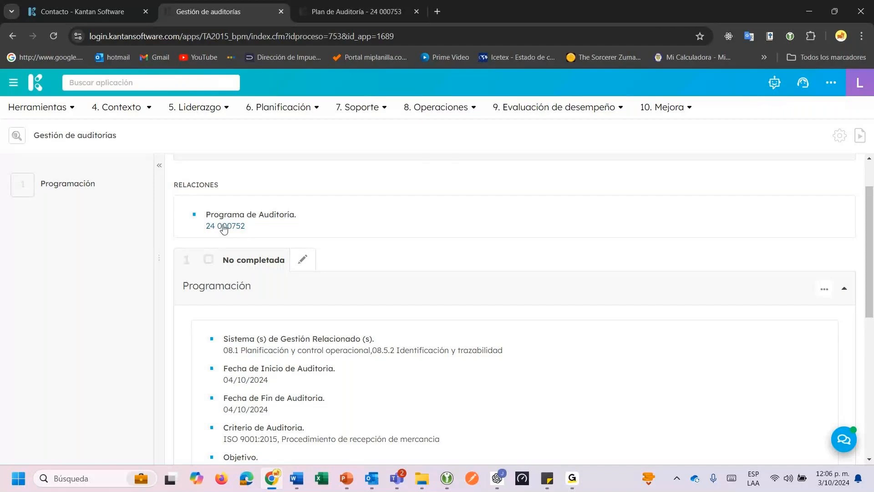
{"action": "left_click", "coordinate": [224, 227]}
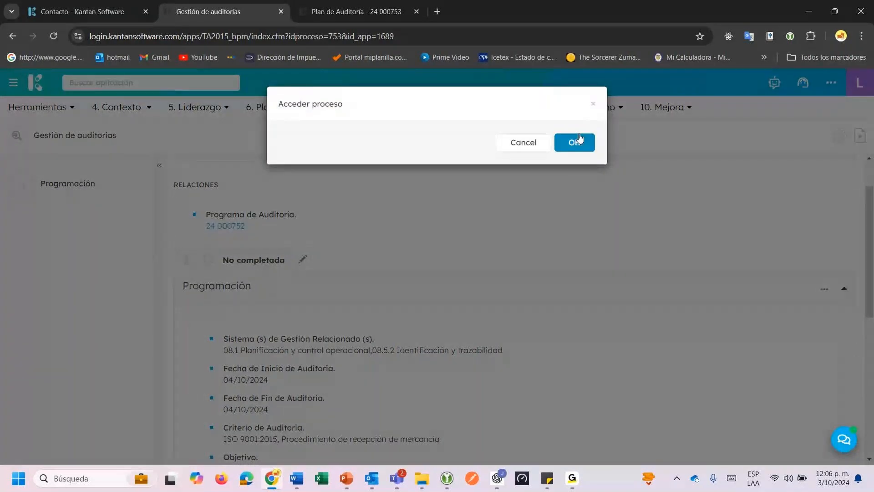
{"action": "left_click", "coordinate": [575, 142]}
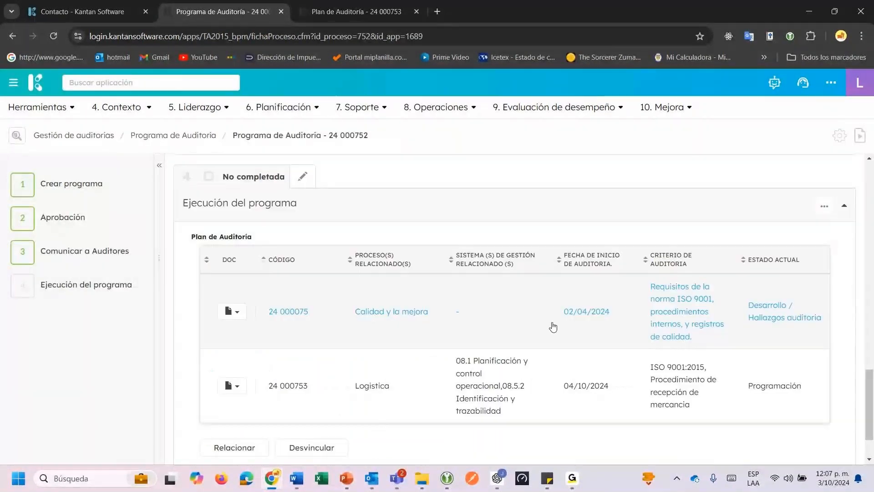
Inspect audit plan 24 000753's row and return to its workflow page in Gestión de auditorías.
{"action": "scroll", "coordinate": [542, 332], "scroll_direction": "down", "scroll_amount": 2}
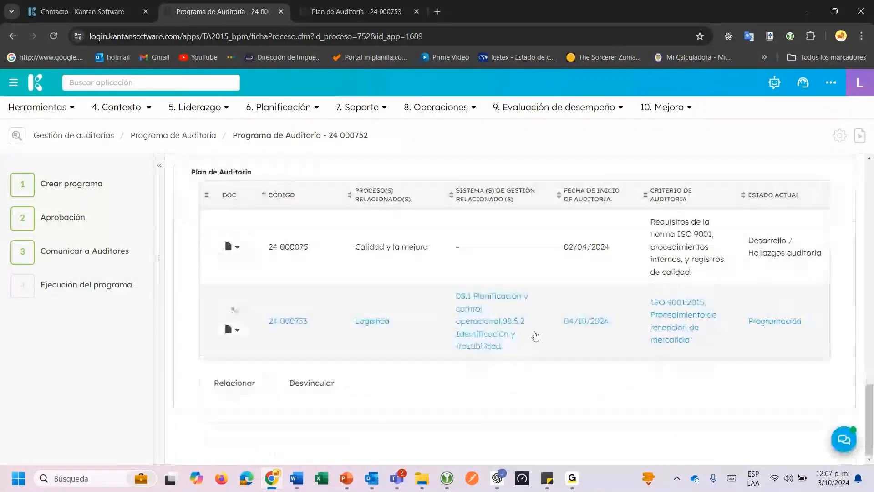
{"action": "left_click", "coordinate": [535, 336]}
{"action": "scroll", "coordinate": [560, 336], "scroll_direction": "down", "scroll_amount": 10}
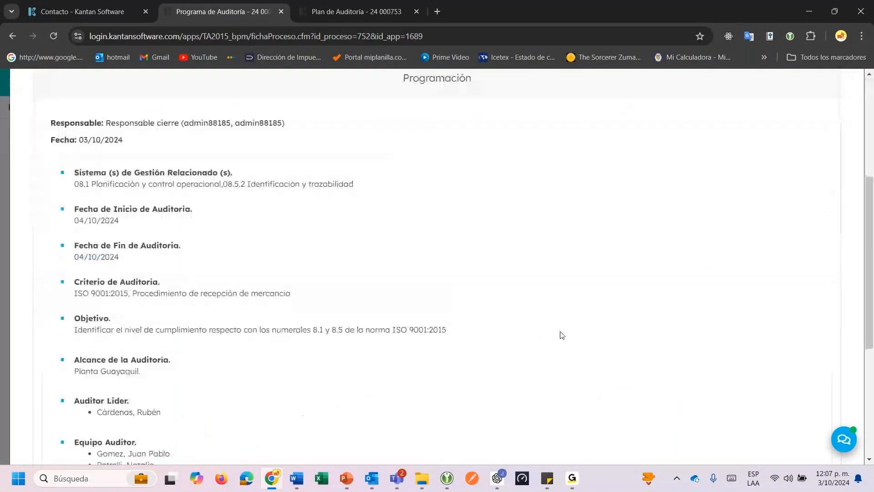
{"action": "left_click", "coordinate": [758, 446]}
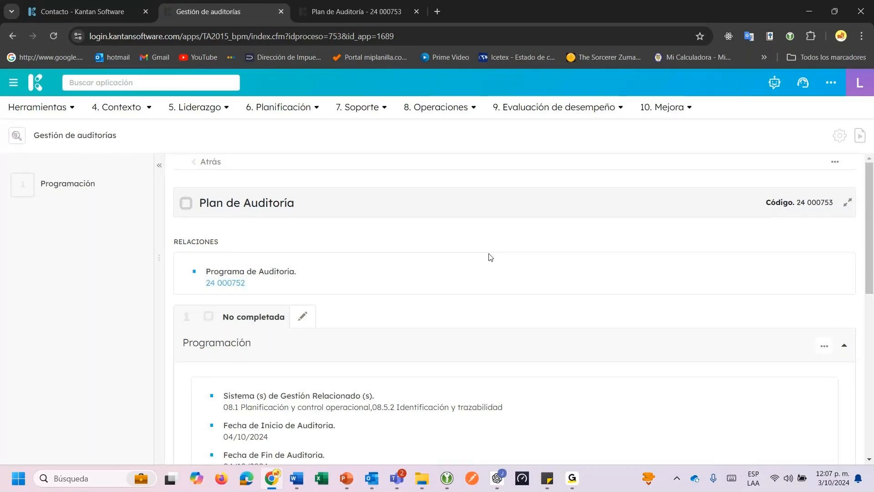
{"action": "scroll", "coordinate": [473, 247], "scroll_direction": "down", "scroll_amount": 10}
{"action": "scroll", "coordinate": [474, 247], "scroll_direction": "up", "scroll_amount": 10}
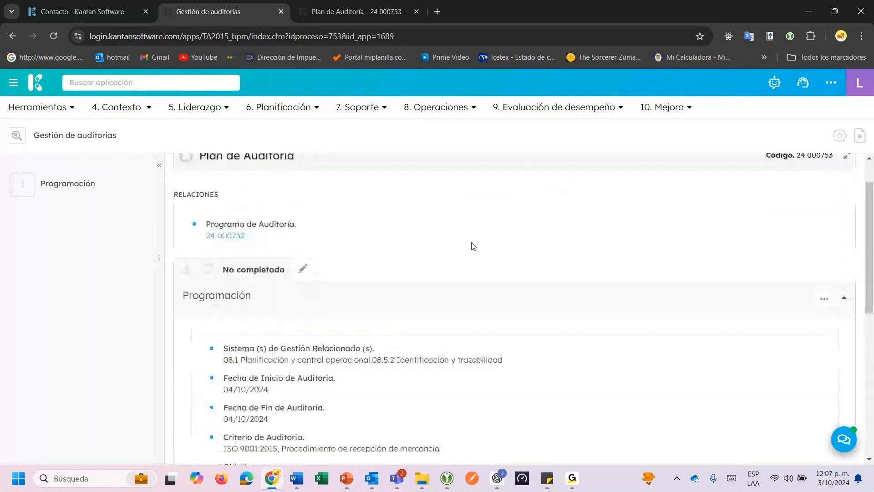
Mark Programación complete, assign Planificación to a Gestor de auditorias user due 03/10/2024, without e-mail.
{"action": "left_click", "coordinate": [304, 276]}
{"action": "scroll", "coordinate": [467, 271], "scroll_direction": "down", "scroll_amount": 10}
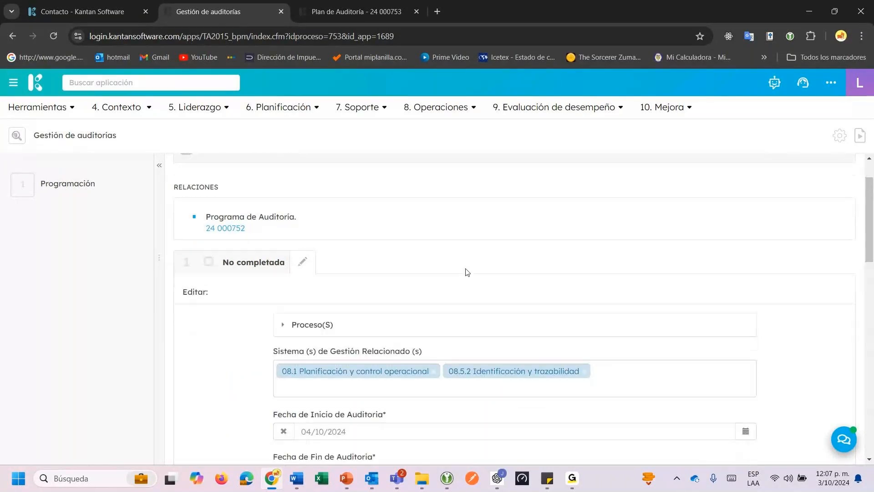
{"action": "scroll", "coordinate": [495, 278], "scroll_direction": "down", "scroll_amount": 7}
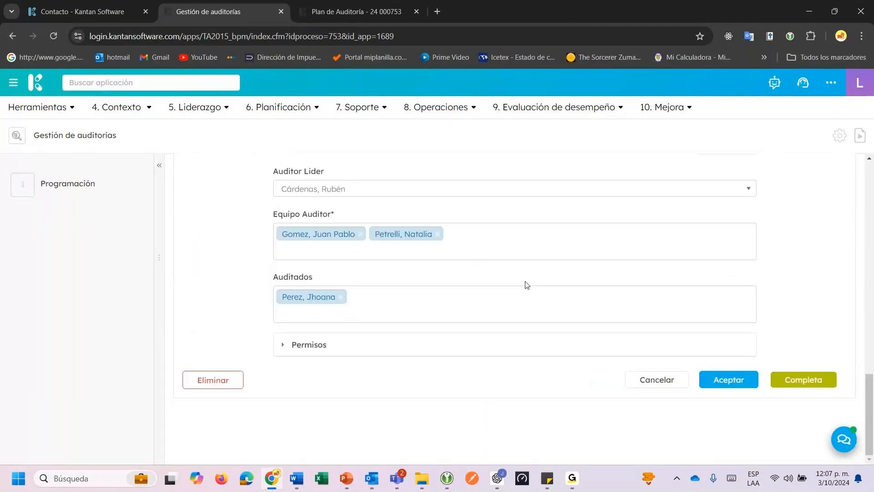
{"action": "left_click", "coordinate": [803, 379]}
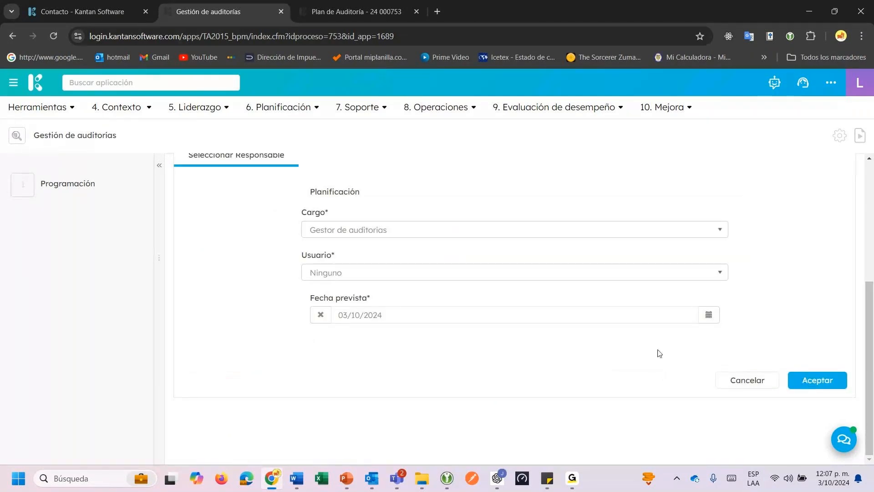
{"action": "left_click", "coordinate": [310, 272]}
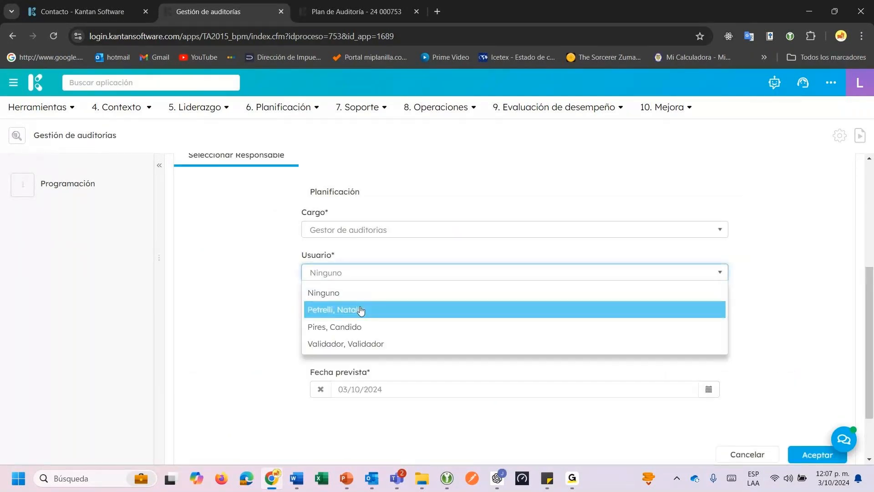
{"action": "left_click", "coordinate": [360, 309]}
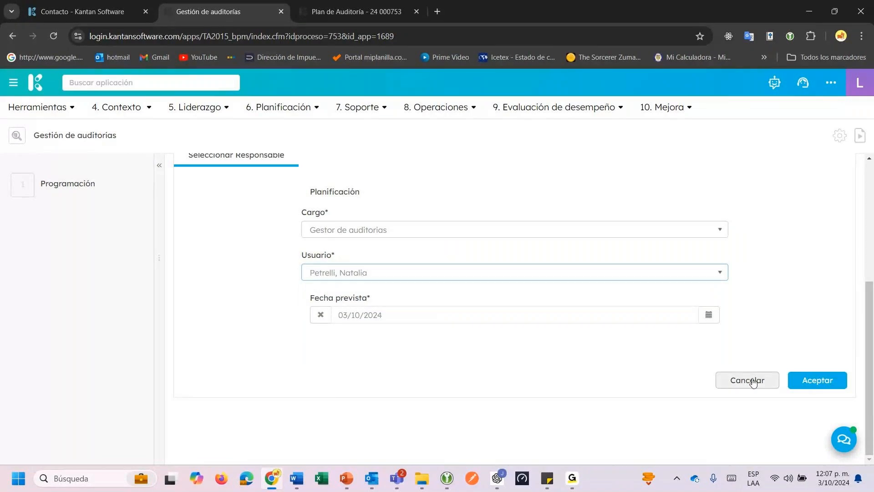
{"action": "left_click", "coordinate": [810, 386]}
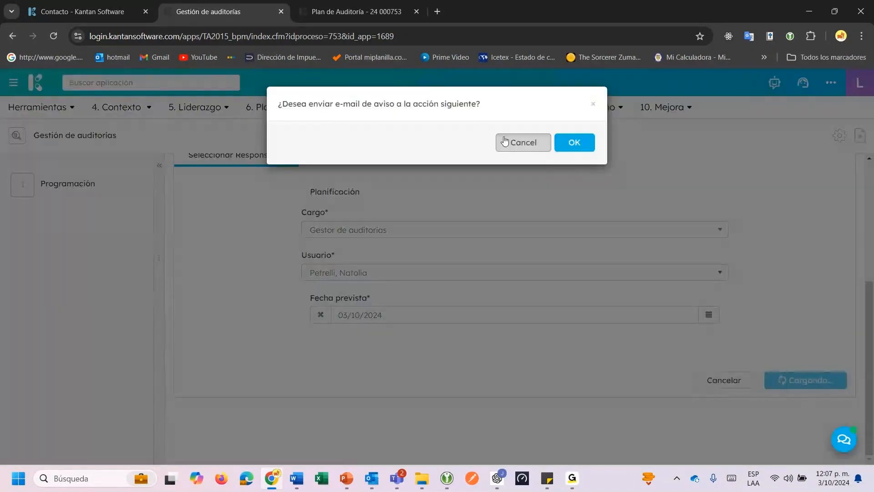
{"action": "left_click", "coordinate": [506, 139]}
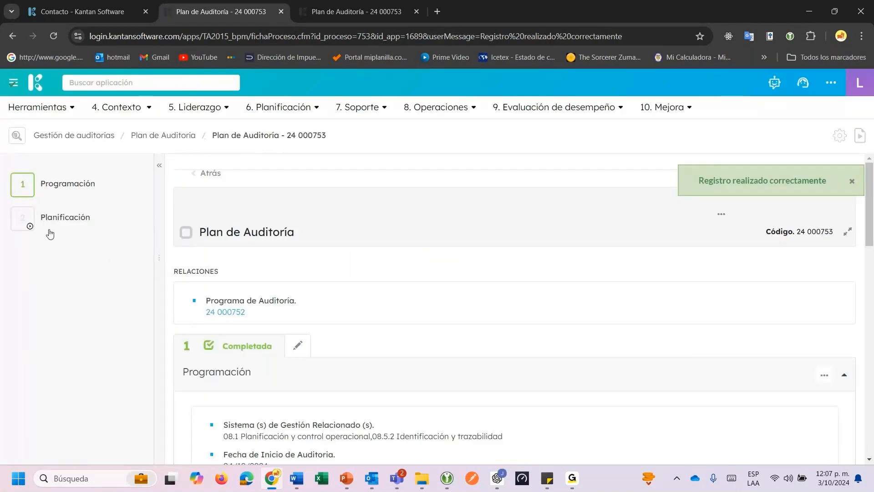
In the Planificación step, add a work-agenda task with activity Reunión de apertura.
{"action": "left_click", "coordinate": [54, 221]}
{"action": "scroll", "coordinate": [521, 402], "scroll_direction": "down", "scroll_amount": 3}
{"action": "scroll", "coordinate": [515, 392], "scroll_direction": "up", "scroll_amount": 1}
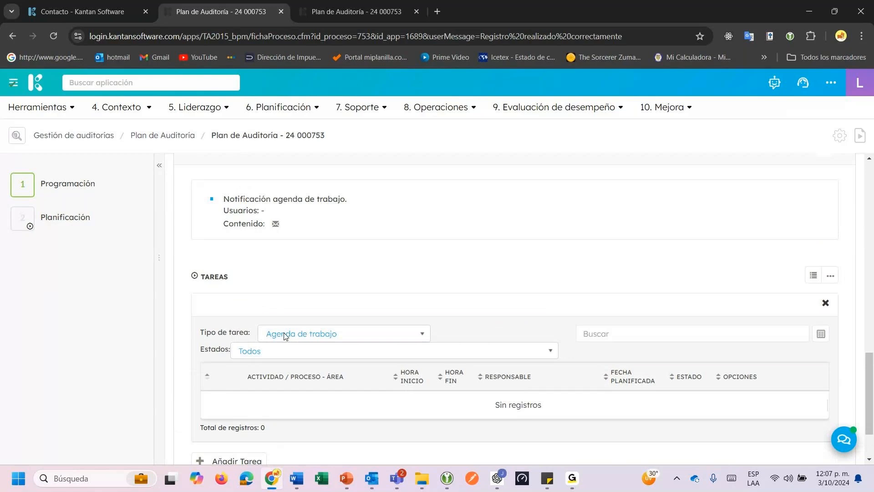
{"action": "scroll", "coordinate": [285, 335], "scroll_direction": "down", "scroll_amount": 2}
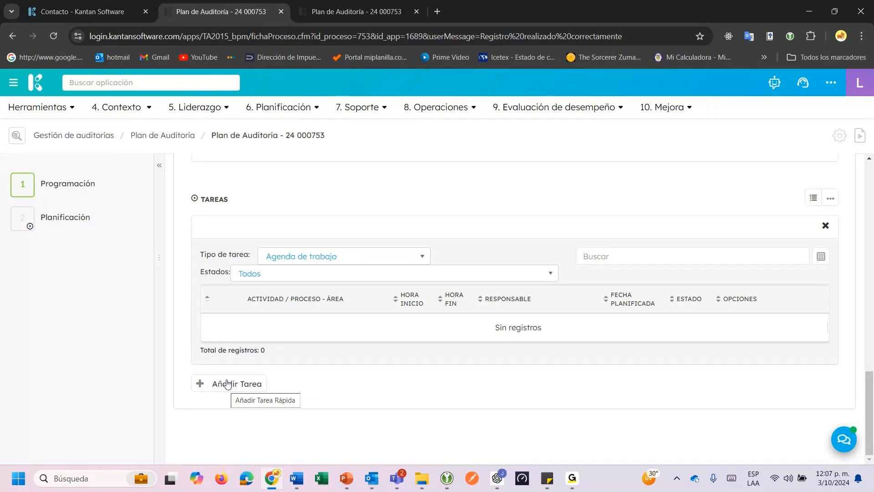
{"action": "left_click", "coordinate": [228, 384]}
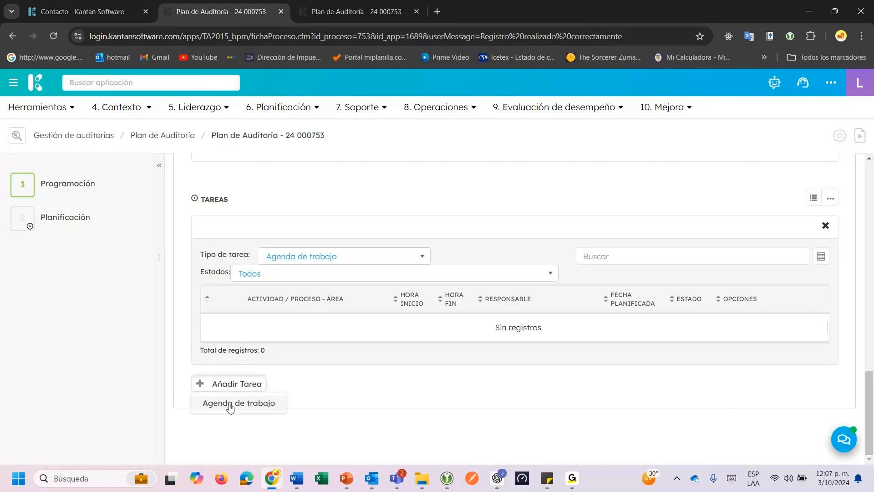
{"action": "left_click", "coordinate": [231, 404]}
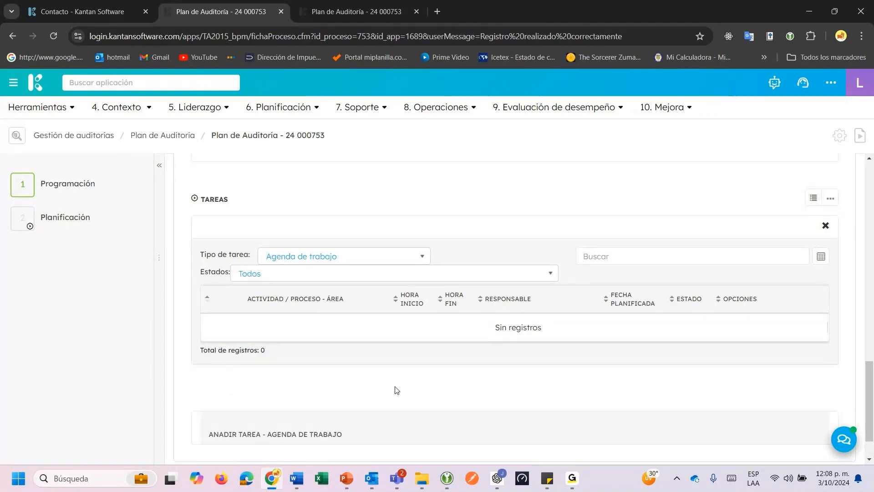
{"action": "left_click", "coordinate": [370, 257]}
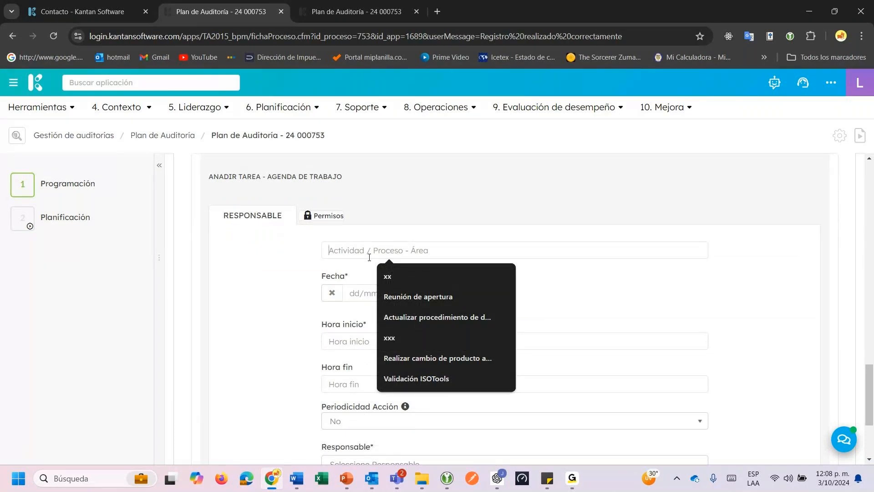
{"action": "type", "text": "Reuni"}
{"action": "left_click", "coordinate": [436, 276]}
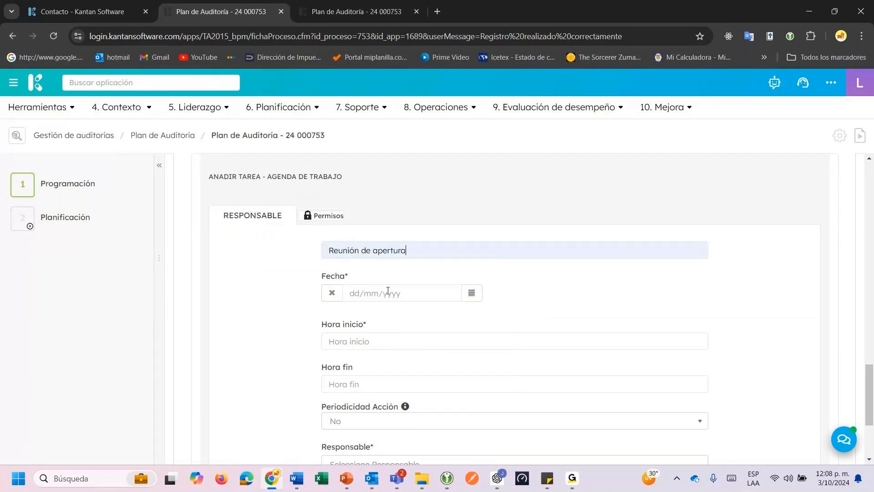
Schedule the task for 04/10/2024 from 8:00 to 8:30 am.
{"action": "left_click", "coordinate": [472, 293]}
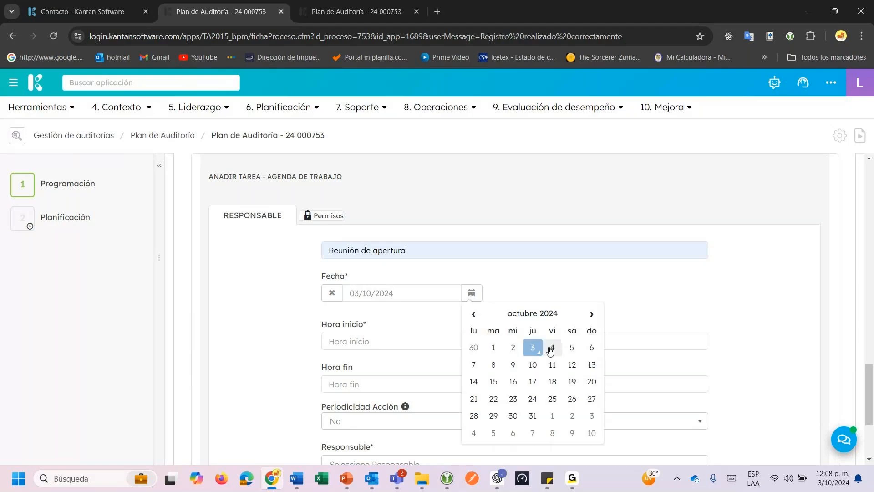
{"action": "left_click", "coordinate": [550, 350]}
{"action": "left_click", "coordinate": [403, 341]}
{"action": "left_click", "coordinate": [403, 368]}
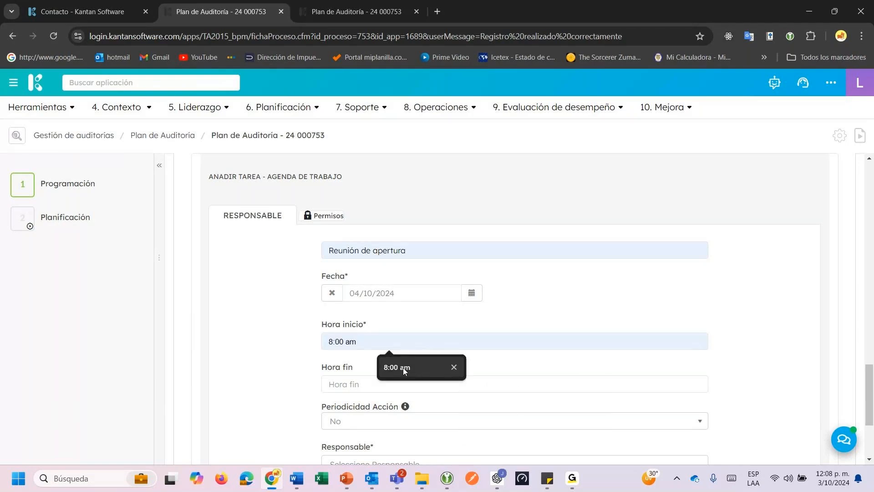
{"action": "left_click", "coordinate": [374, 388]}
{"action": "left_click", "coordinate": [398, 408]}
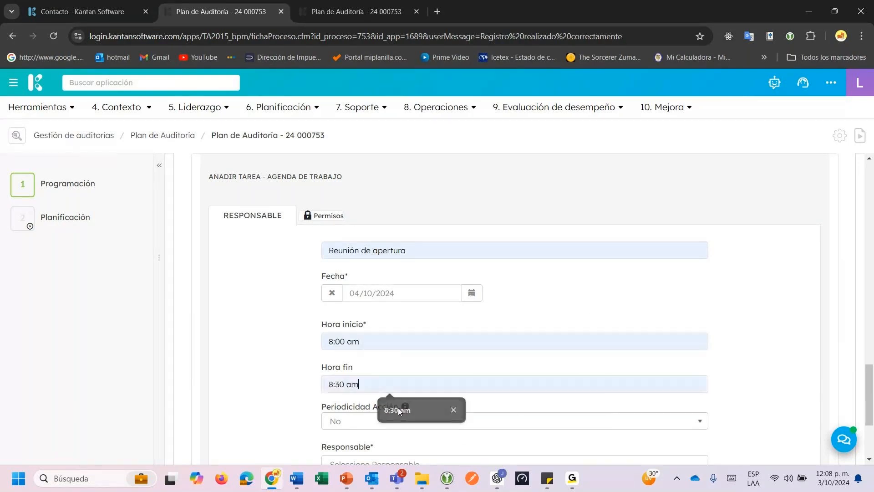
Assign the responsible person and save the Reunión de apertura task.
{"action": "scroll", "coordinate": [400, 406], "scroll_direction": "down", "scroll_amount": 2}
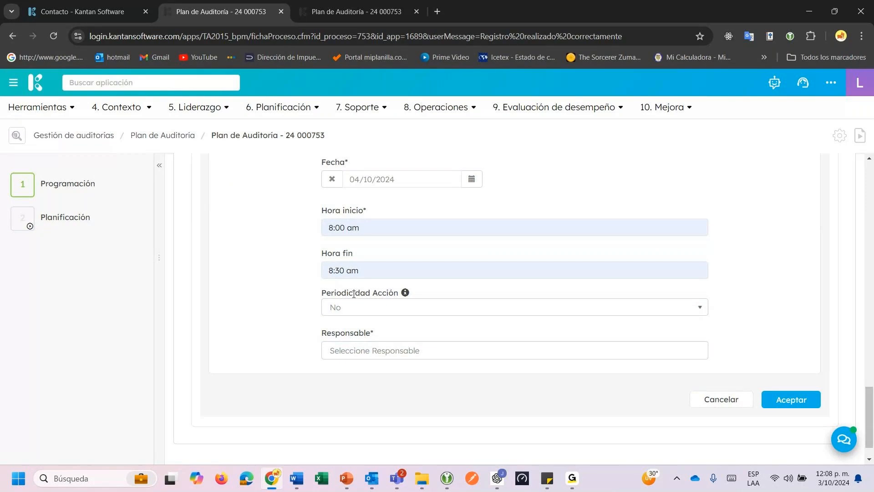
{"action": "left_click", "coordinate": [364, 350]}
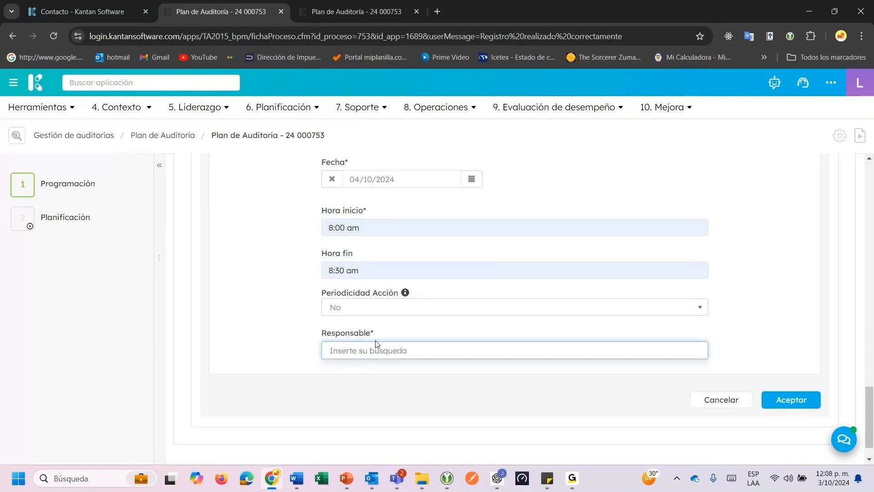
{"action": "type", "text": "nata"}
{"action": "left_click", "coordinate": [365, 369]}
{"action": "left_click", "coordinate": [793, 418]}
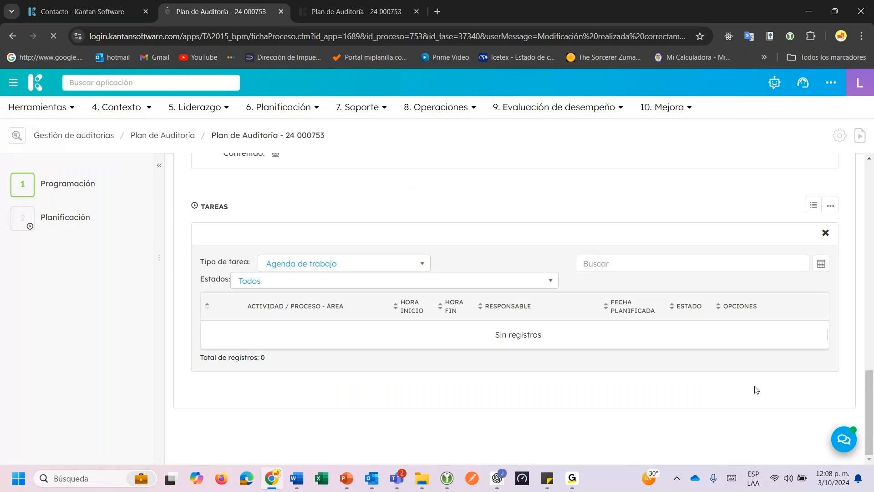
{"action": "mouse_move", "coordinate": [32, 196]}
{"action": "mouse_move", "coordinate": [53, 212]}
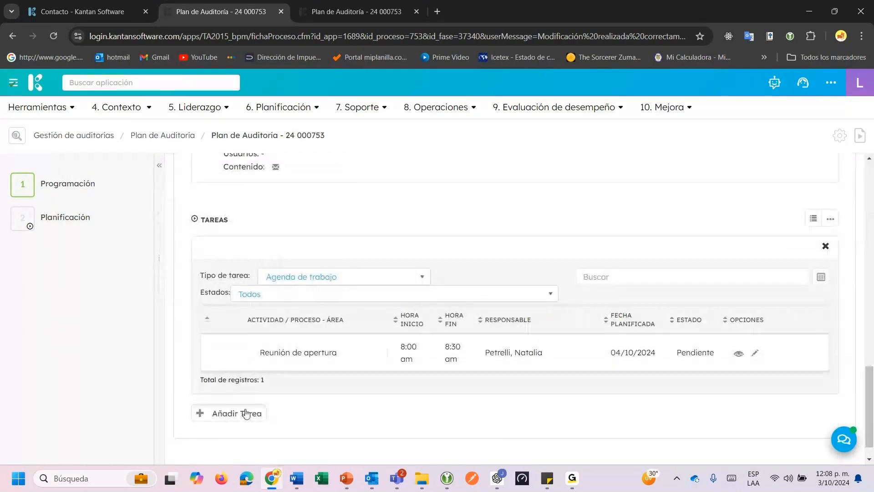
{"action": "left_click", "coordinate": [247, 414]}
Add agenda task 'Recorrido por las instalaciones de la planta.' on 04/10/2024, 8:30–9:00 am.
{"action": "left_click", "coordinate": [274, 439]}
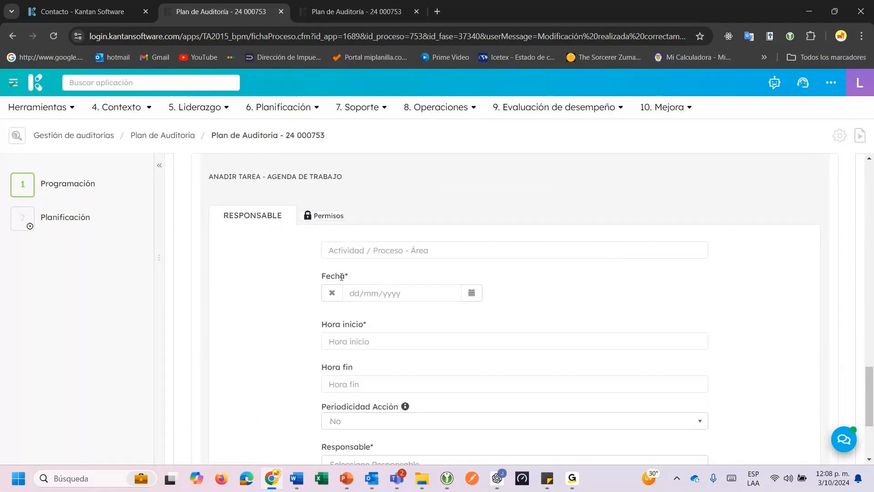
{"action": "left_click", "coordinate": [339, 250]}
{"action": "type", "text": "Reco"}
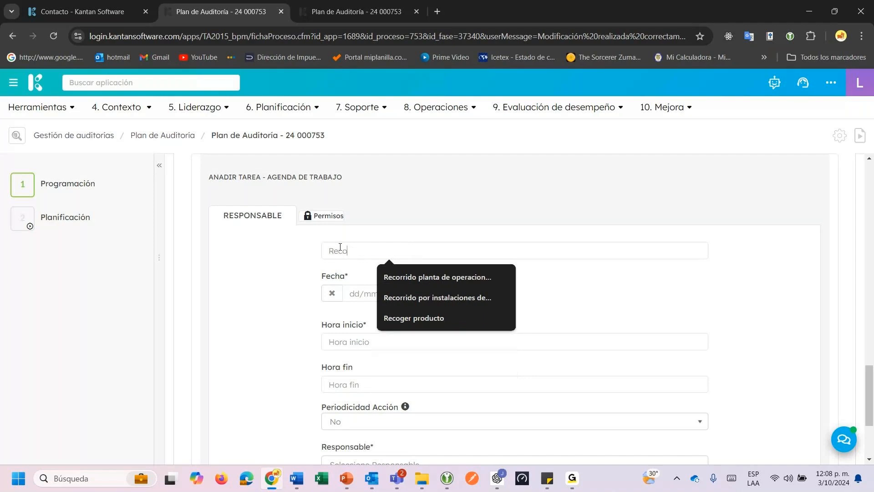
{"action": "type", "text": "rrido por "}
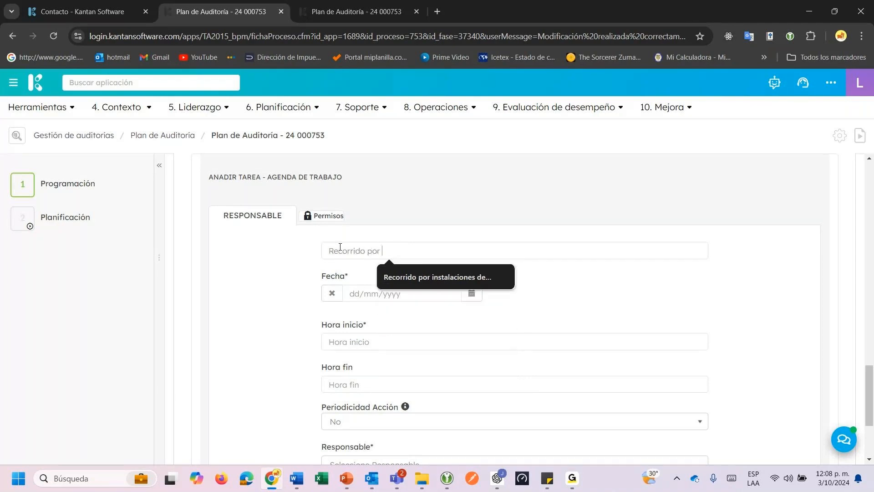
{"action": "type", "text": "la s instal"}
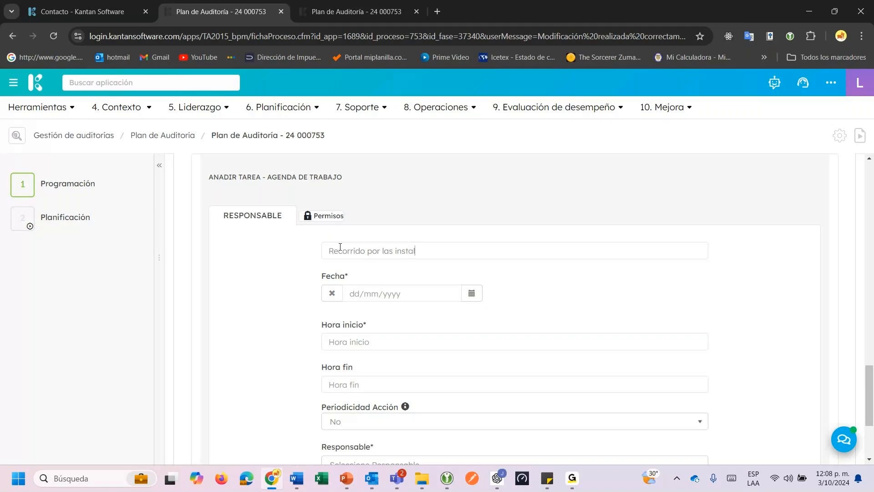
{"action": "type", "text": "aciones de la planta."}
{"action": "left_click", "coordinate": [474, 296]}
{"action": "left_click", "coordinate": [463, 343]}
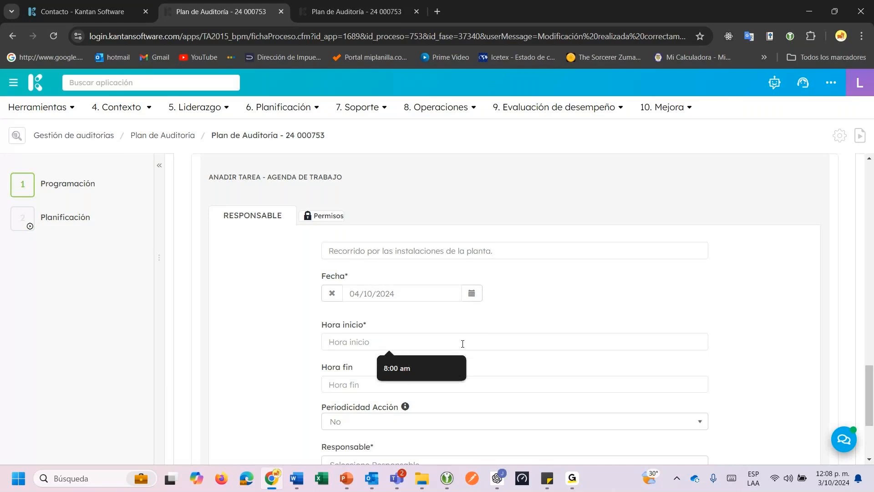
{"action": "type", "text": "8:30"}
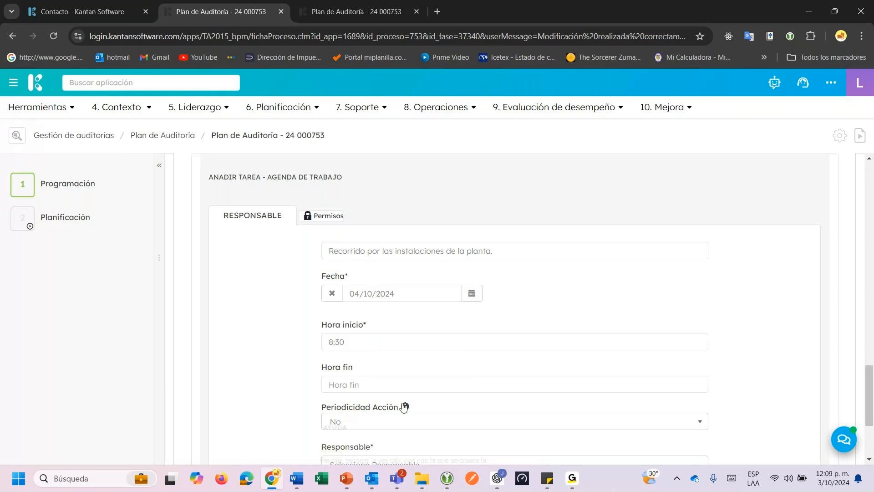
{"action": "left_click", "coordinate": [392, 387]}
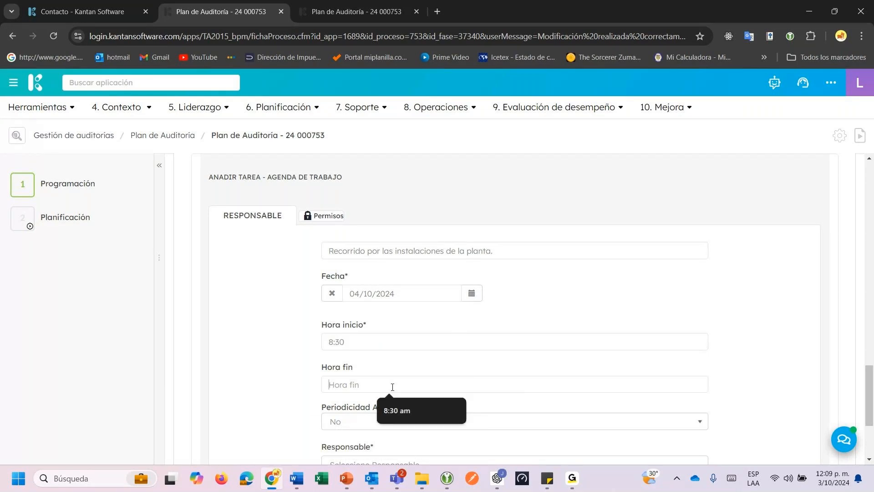
{"action": "type", "text": "9"}
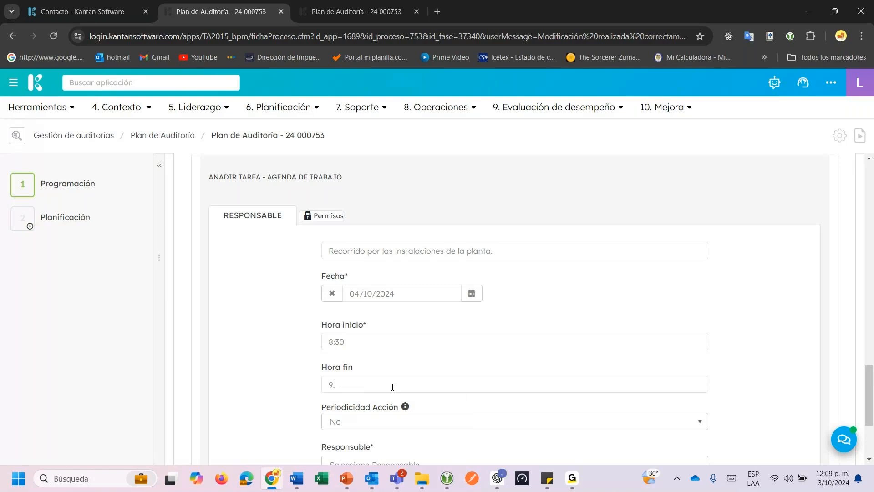
{"action": "type", "text": ":00 am"}
Assign the responsible person and save the plant-tour task.
{"action": "scroll", "coordinate": [399, 364], "scroll_direction": "down", "scroll_amount": 3}
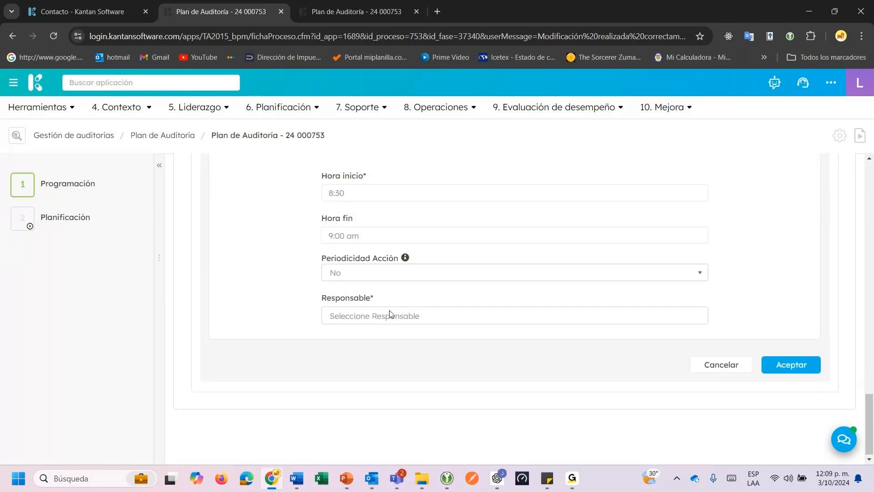
{"action": "left_click", "coordinate": [390, 314]}
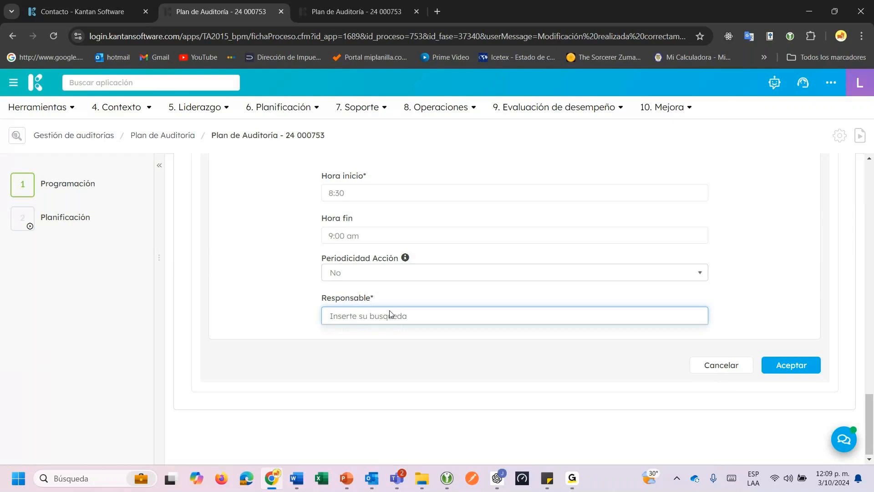
{"action": "type", "text": "no"}
{"action": "left_click", "coordinate": [386, 333]}
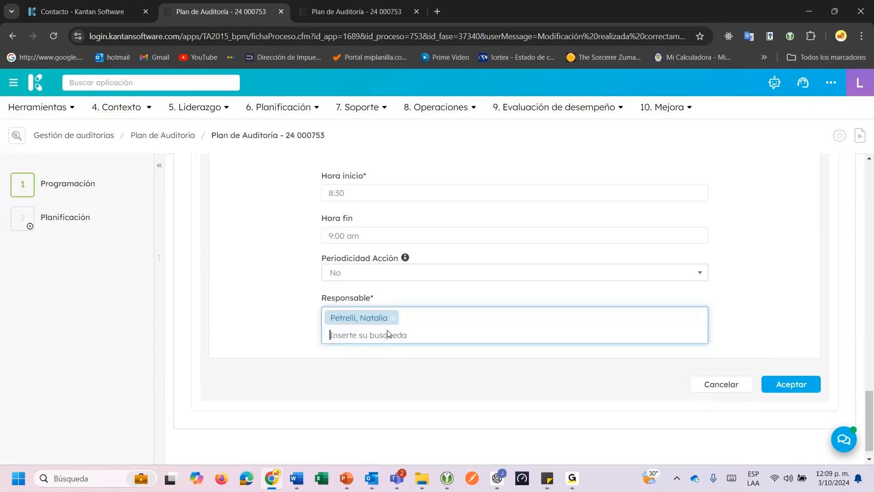
{"action": "left_click", "coordinate": [793, 383]}
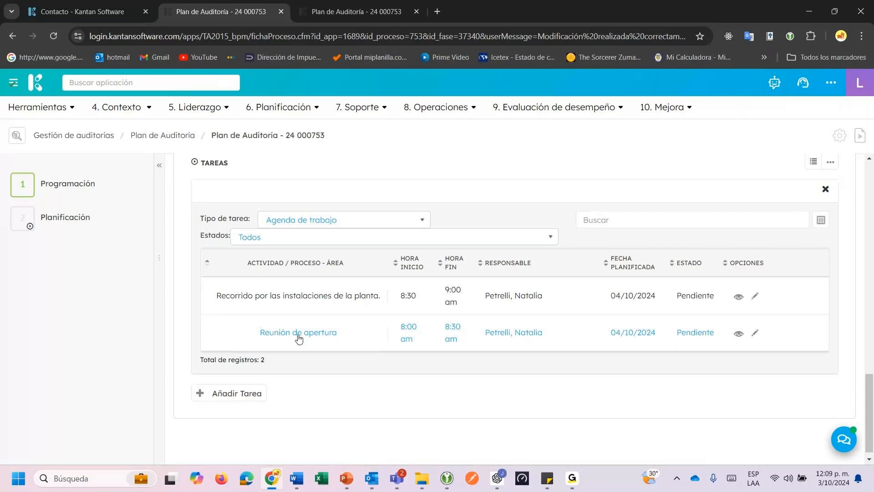
Add a second recipient user to the Planificación step notification.
{"action": "scroll", "coordinate": [299, 338], "scroll_direction": "up", "scroll_amount": 5}
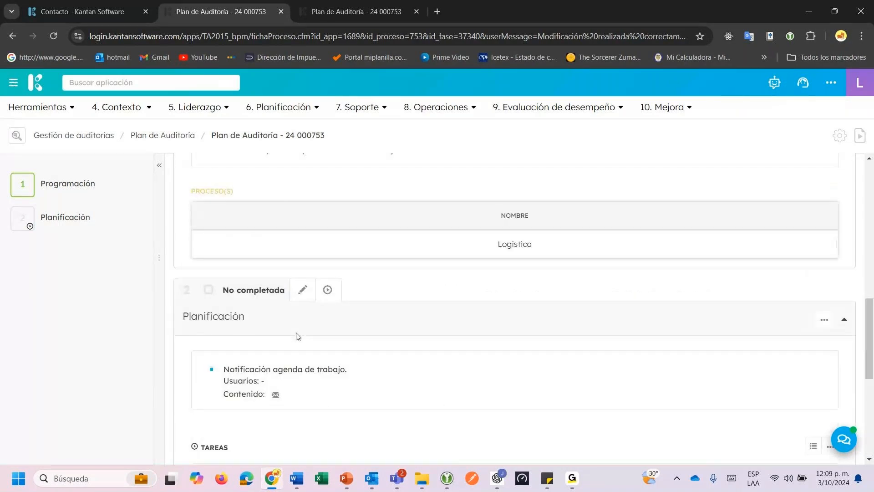
{"action": "left_click", "coordinate": [303, 294]}
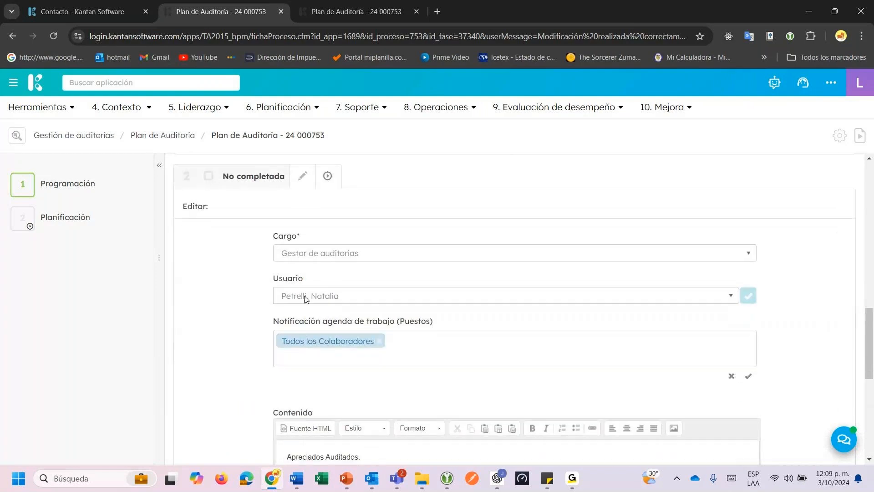
{"action": "scroll", "coordinate": [305, 298], "scroll_direction": "down", "scroll_amount": 4}
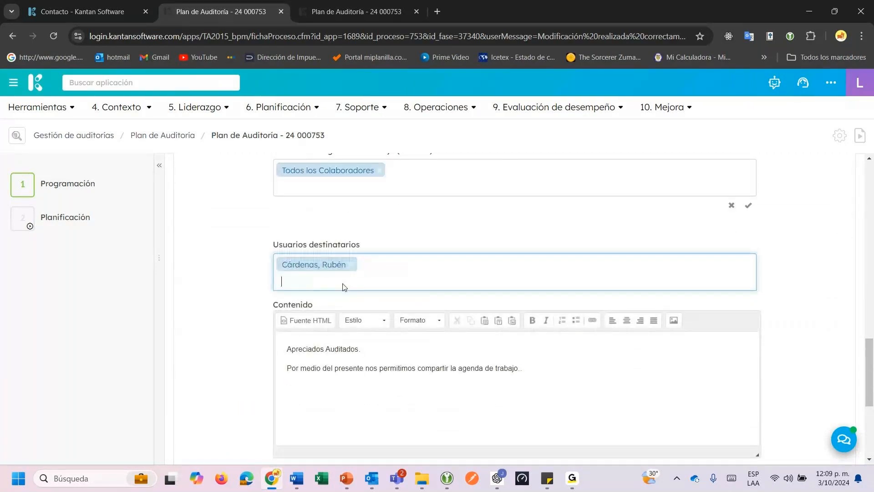
{"action": "left_click", "coordinate": [342, 283]}
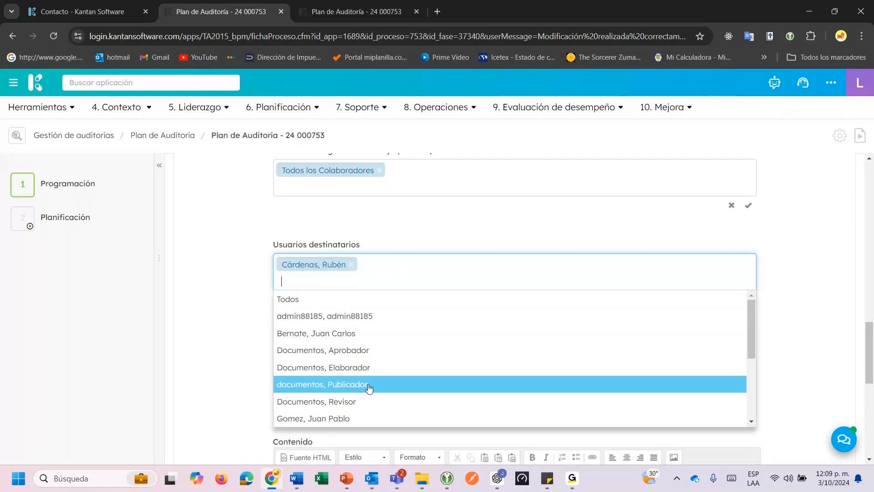
{"action": "scroll", "coordinate": [369, 388], "scroll_direction": "down", "scroll_amount": 2}
{"action": "left_click", "coordinate": [352, 377]}
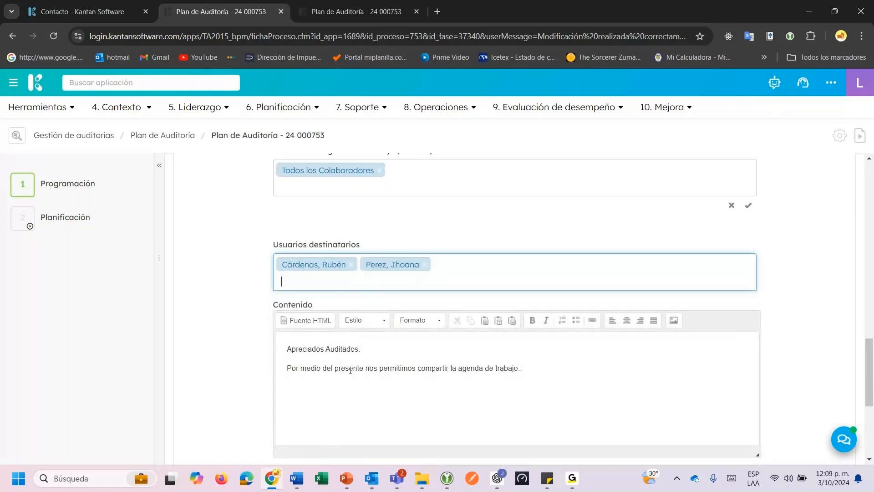
Extend the message after 'agenda de trabajo' with 'para el proceso de auditoria a realizar ...'.
{"action": "left_click_drag", "start_coordinate": [287, 349], "coordinate": [524, 370]}
{"action": "left_click", "coordinate": [540, 370]}
{"action": "key", "text": "BackSpace"}
{"action": "key", "text": "BackSpace"}
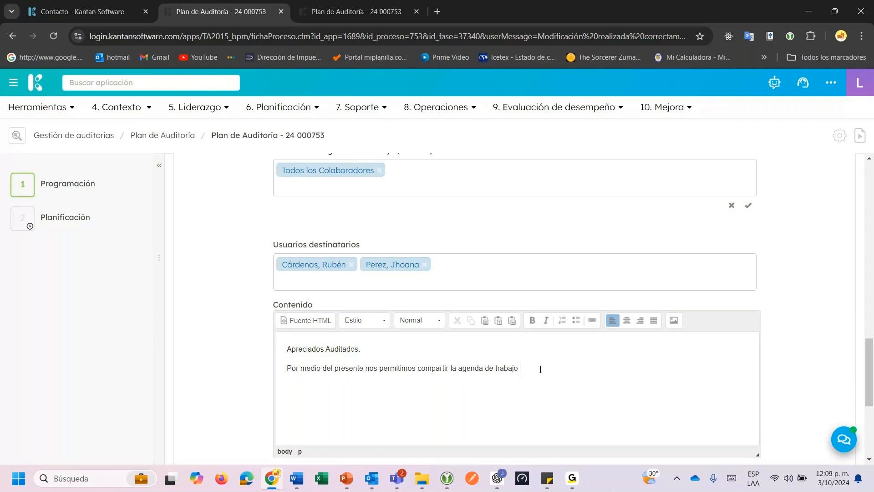
{"action": "type", "text": "para el proceso de audit"}
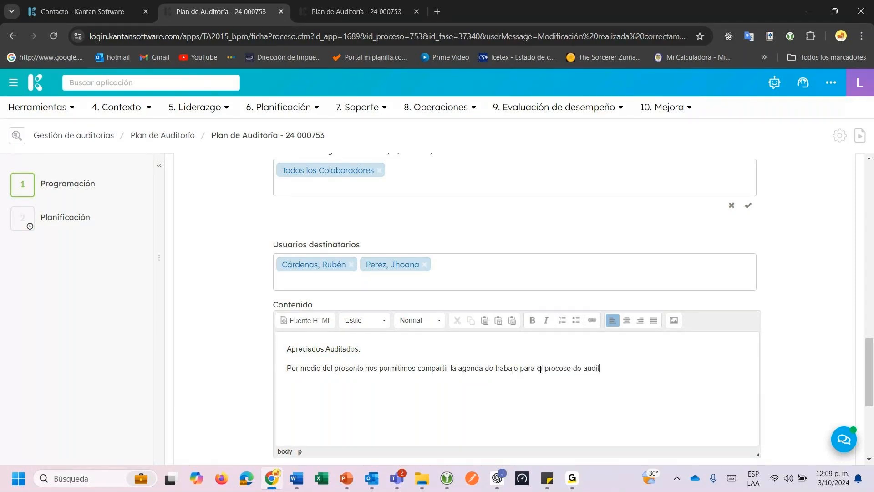
{"action": "type", "text": "oria a realizar ..."}
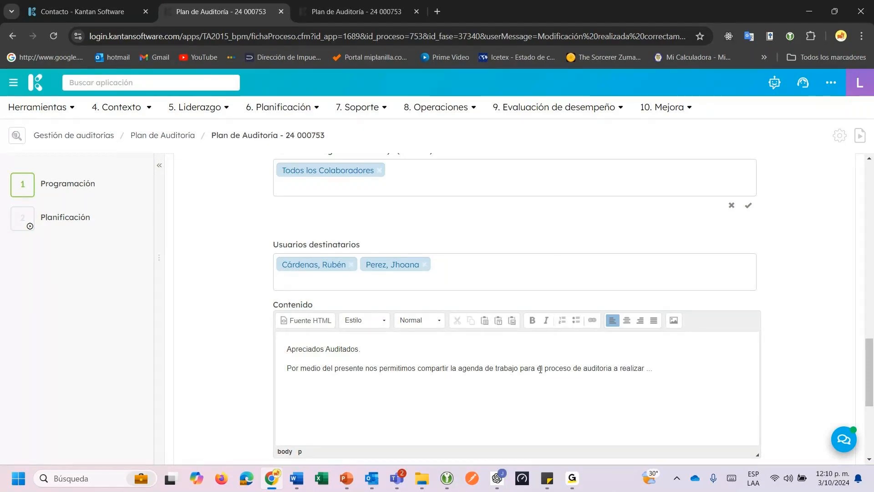
Complete Planificación, assigning Hallazgos auditoria to a Gestor mejora continua user due 04/10/2024, no e-mail.
{"action": "left_click", "coordinate": [783, 438]}
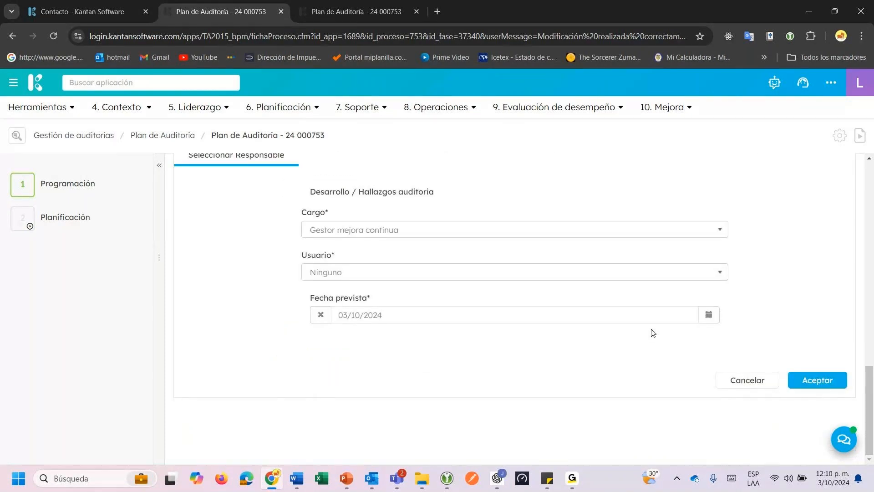
{"action": "left_click", "coordinate": [336, 272]}
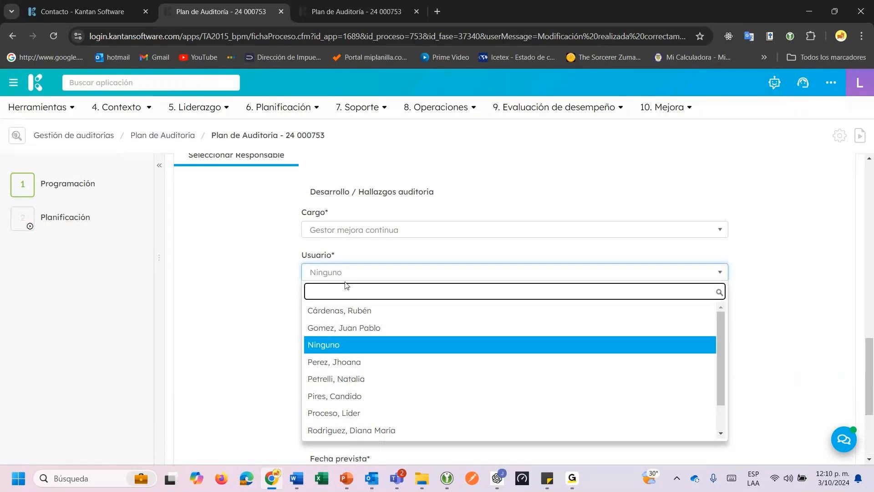
{"action": "left_click", "coordinate": [354, 363]}
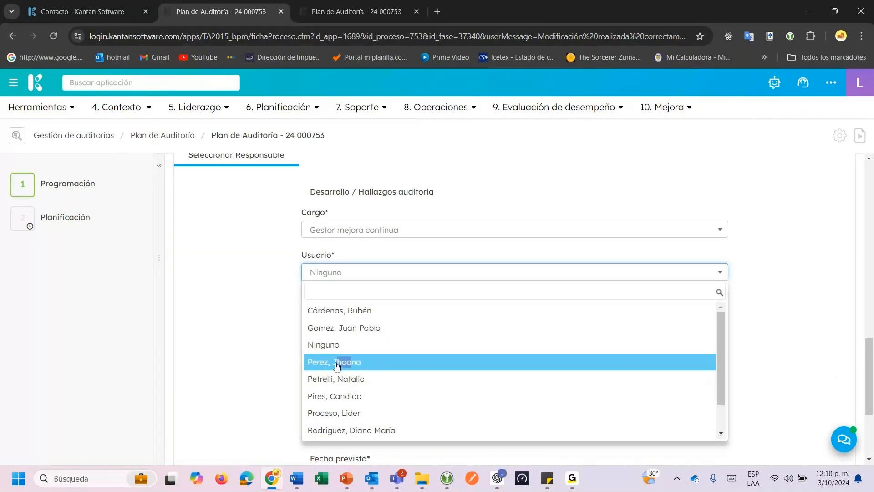
{"action": "left_click", "coordinate": [348, 290]}
{"action": "left_click", "coordinate": [334, 382]}
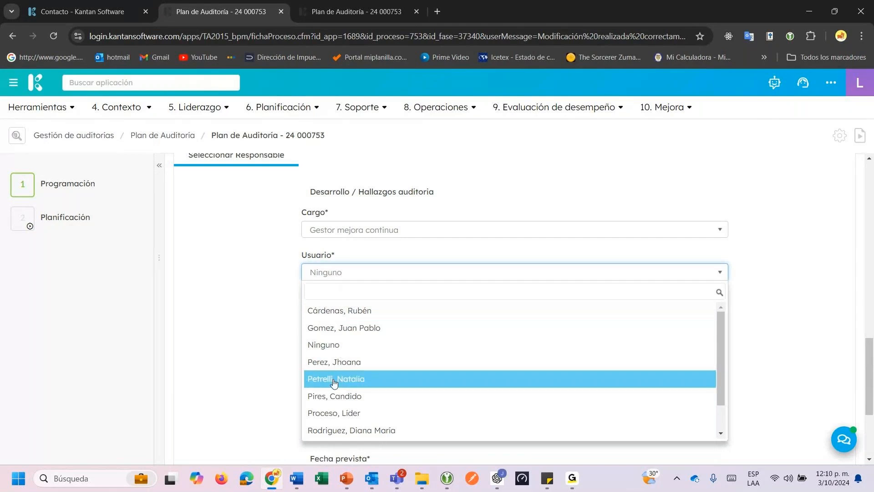
{"action": "left_click", "coordinate": [334, 382]}
{"action": "left_click_drag", "start_coordinate": [309, 299], "coordinate": [348, 299]}
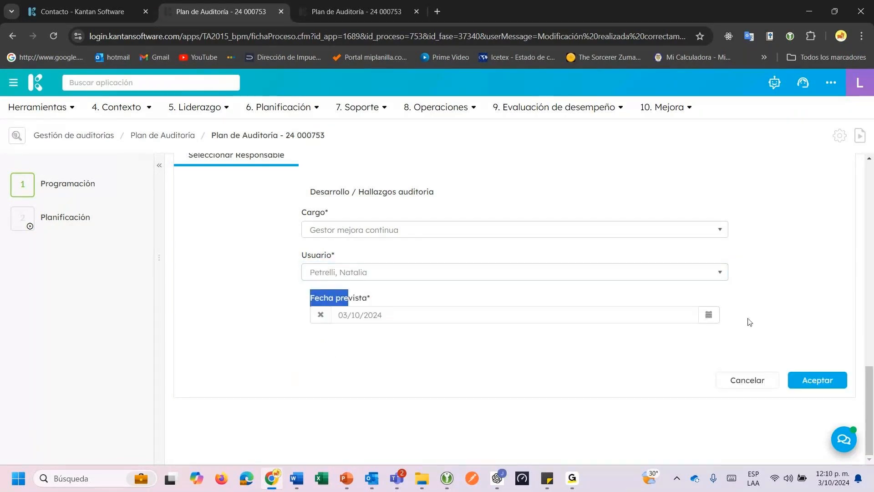
{"action": "left_click", "coordinate": [704, 320]}
{"action": "left_click", "coordinate": [685, 369]}
{"action": "left_click", "coordinate": [831, 385]}
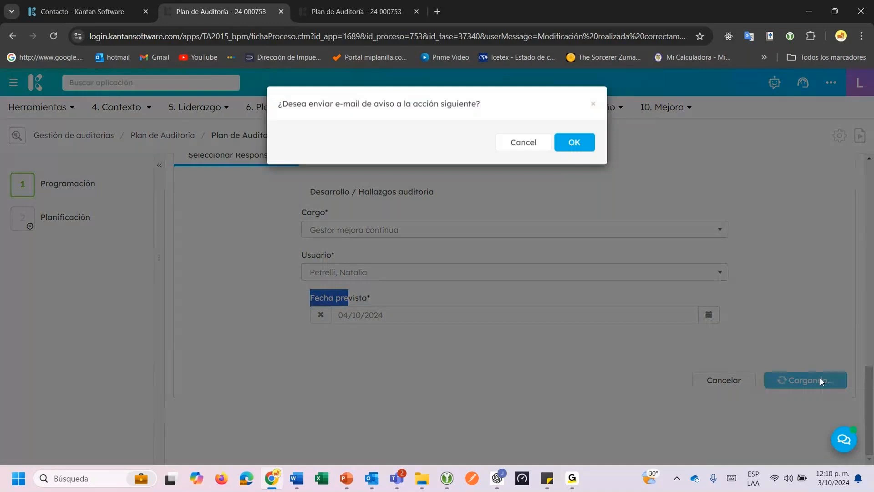
{"action": "left_click", "coordinate": [515, 143]}
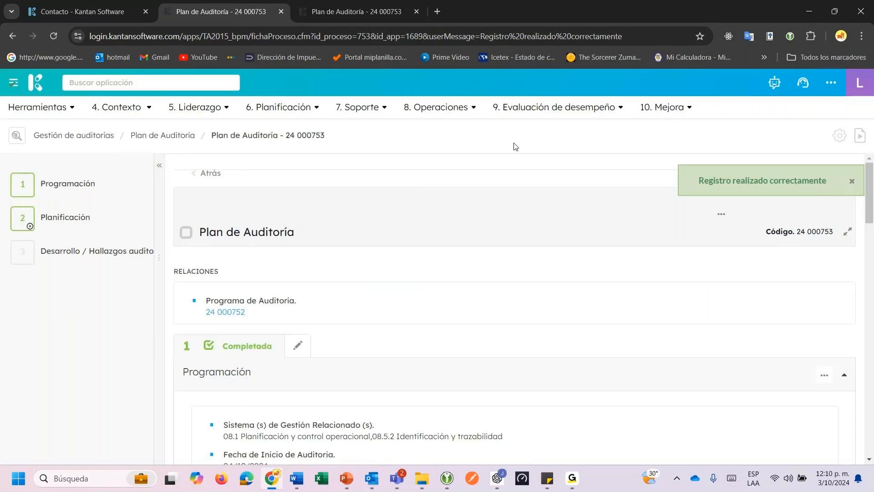
Open the Desarrollo / Hallazgos auditoria step and enlarge its nonconformities summary table.
{"action": "mouse_move", "coordinate": [146, 231]}
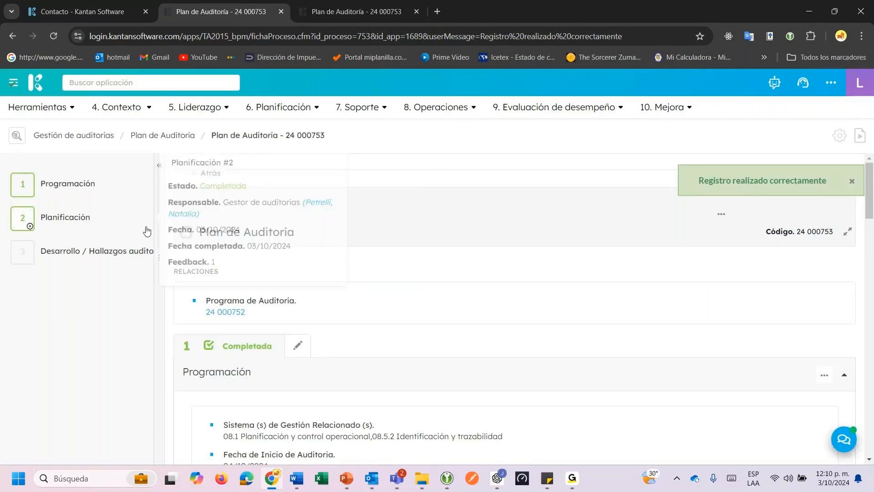
{"action": "left_click", "coordinate": [90, 263]}
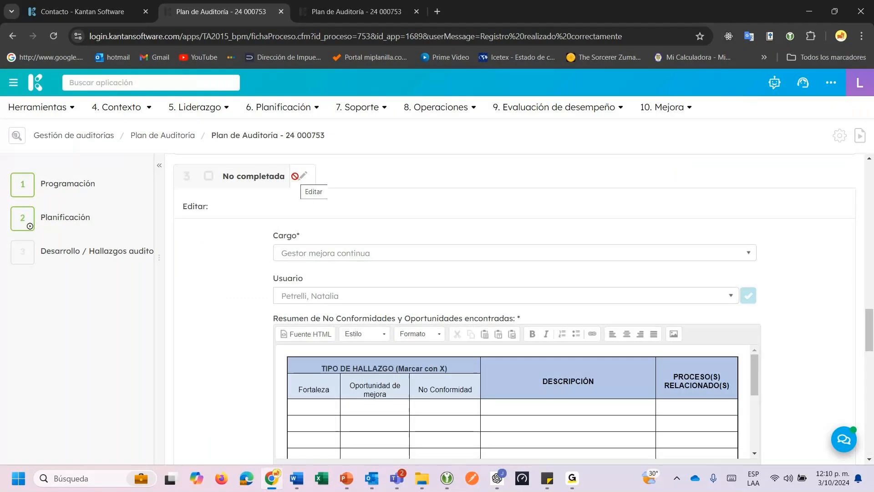
{"action": "scroll", "coordinate": [800, 286], "scroll_direction": "down", "scroll_amount": 4}
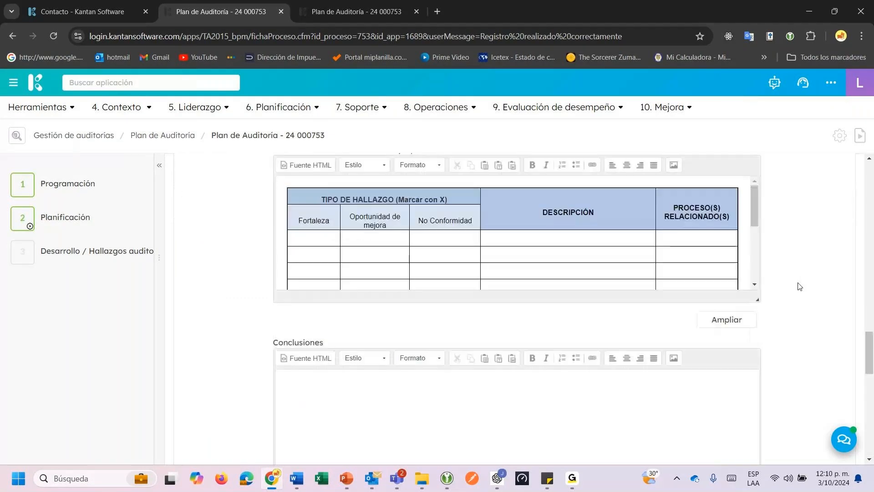
{"action": "left_click", "coordinate": [749, 319]}
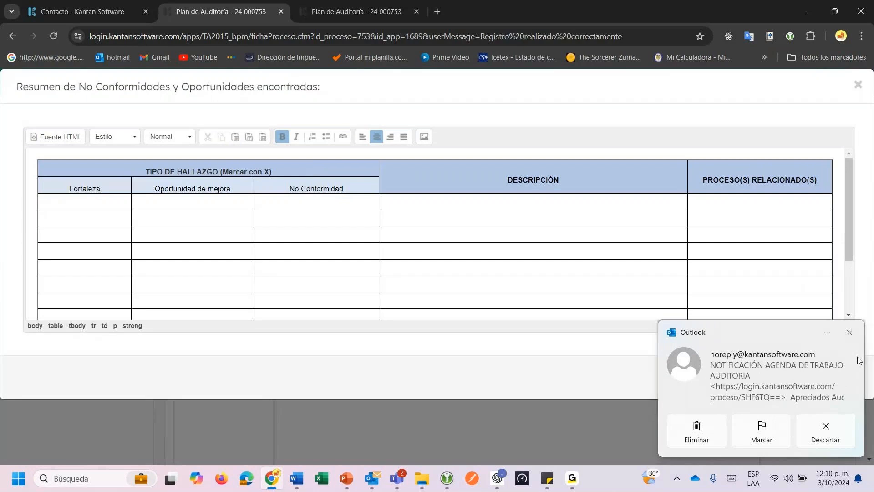
Record a Fortaleza finding 'Innovación en el proceso de recepción de mercancia' for process Logistica.
{"action": "left_click", "coordinate": [850, 333]}
{"action": "left_click", "coordinate": [59, 168]}
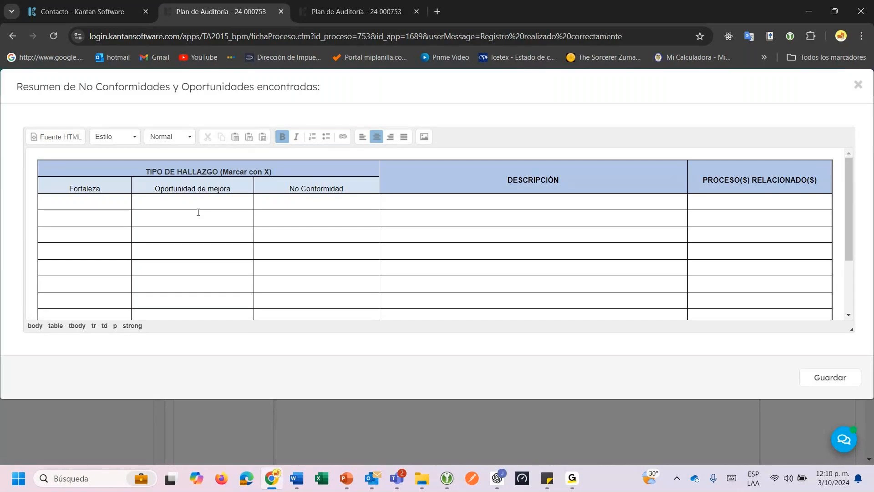
{"action": "left_click", "coordinate": [95, 206]}
{"action": "left_click", "coordinate": [323, 200]}
{"action": "left_click", "coordinate": [89, 207]}
{"action": "type", "text": "X"}
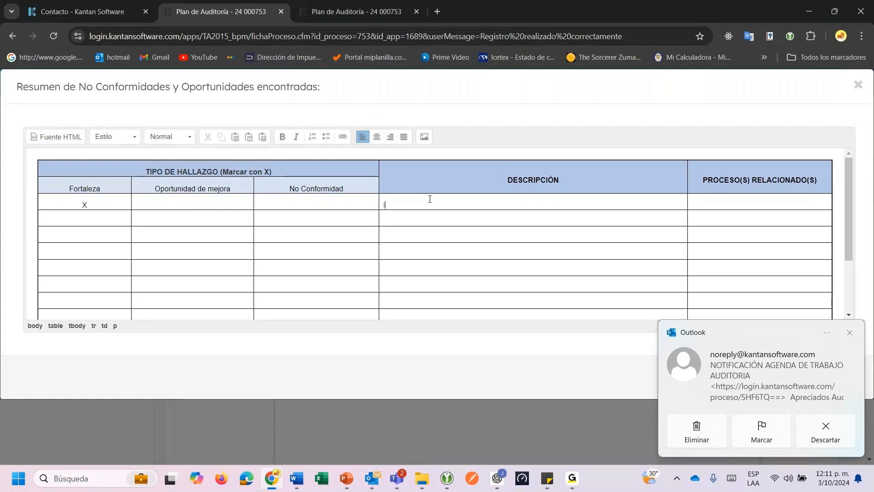
{"action": "type", "text": "Innovación e"}
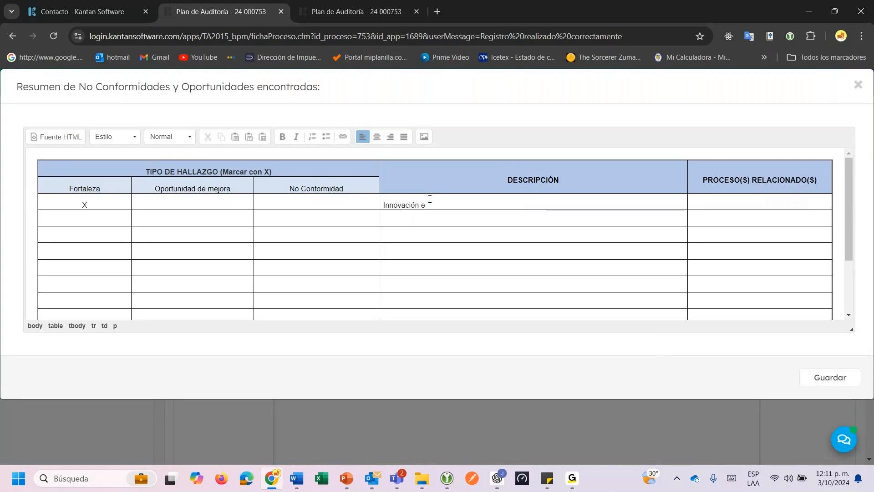
{"action": "type", "text": "n el proces"}
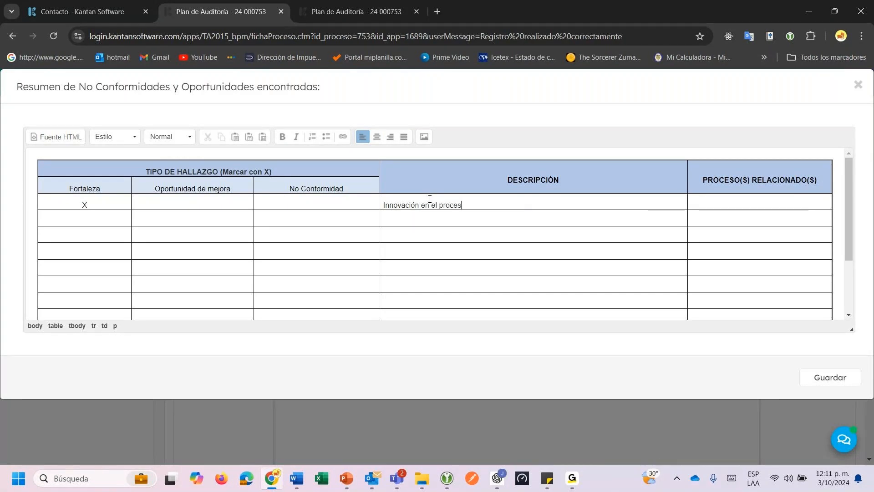
{"action": "type", "text": "o de rece"}
{"action": "type", "text": "pci"}
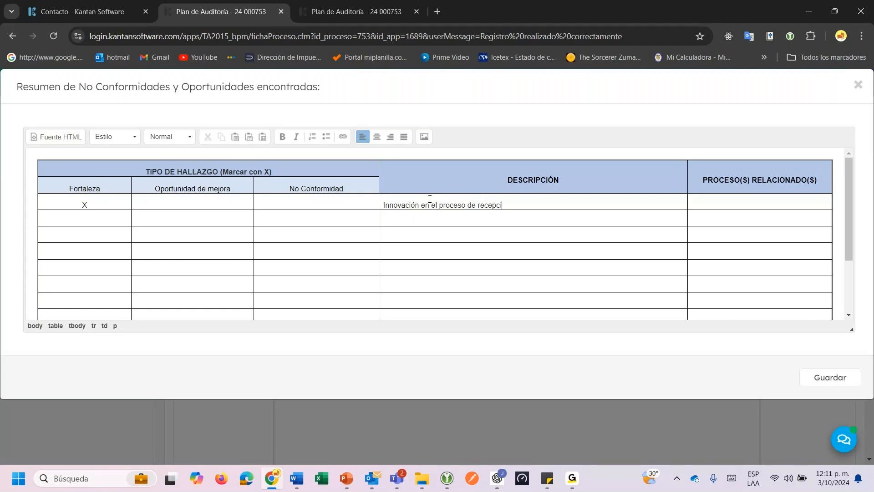
{"action": "type", "text": "ón de mercnac"}
{"action": "key", "text": "BackSpace"}
{"action": "key", "text": "BackSpace"}
{"action": "key", "text": "BackSpace"}
{"action": "type", "text": "ancia,"}
{"action": "left_click", "coordinate": [713, 202]}
{"action": "type", "text": "Logistica"}
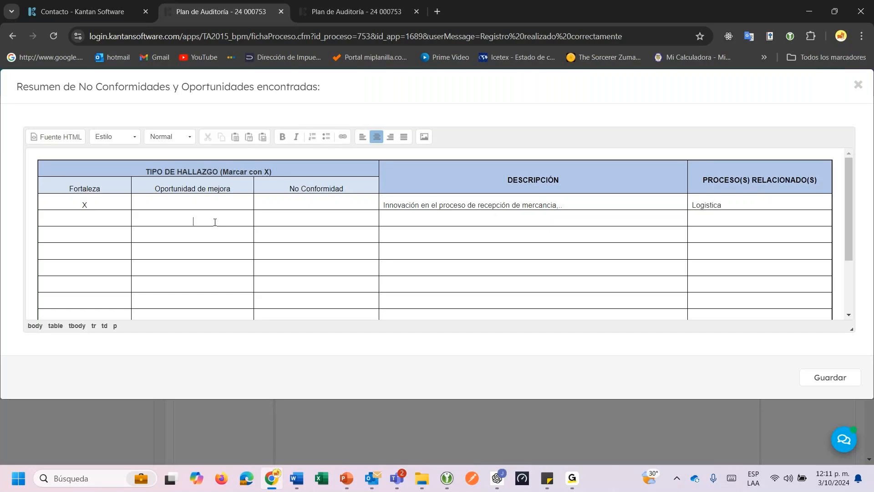
{"action": "type", "text": "X"}
Add an Oportunidad de mejora on updating process risks and opportunities; mark row 3 No Conformidad.
{"action": "left_click", "coordinate": [428, 222]}
{"action": "type", "text": "Forta"}
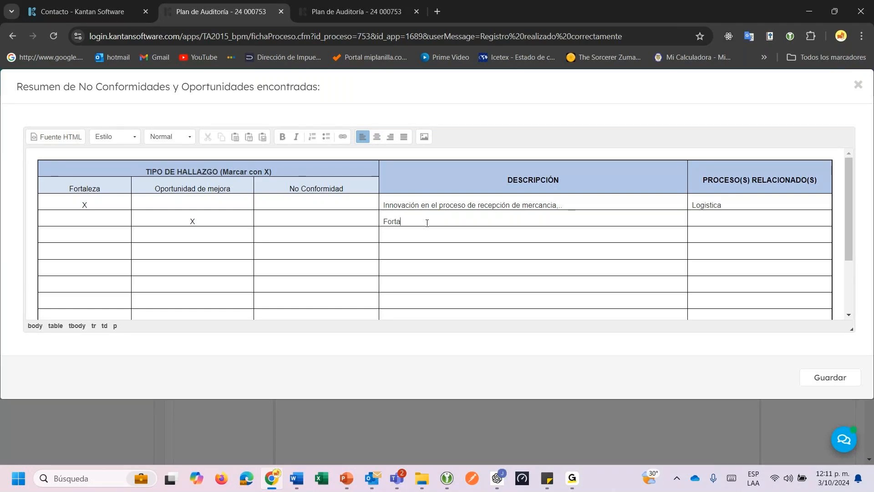
{"action": "type", "text": "lecer el proceso de actualización continu"}
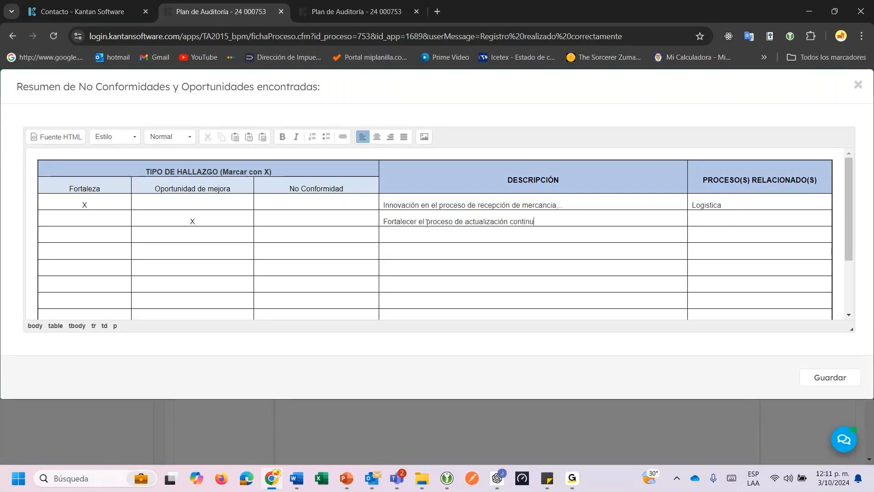
{"action": "type", "text": "a de los rie"}
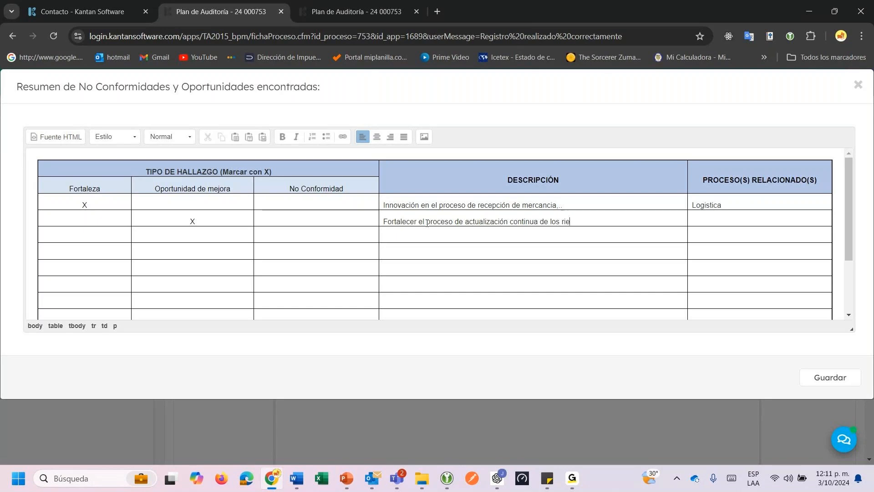
{"action": "type", "text": "sgos y oportunic"}
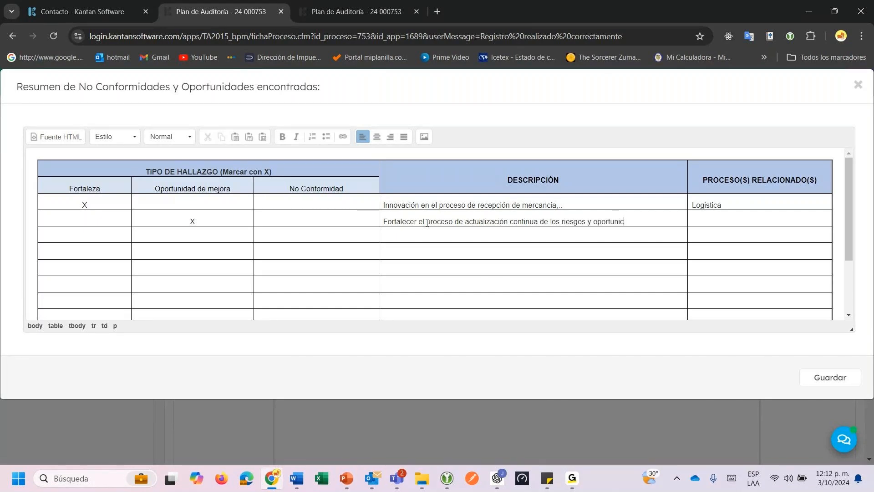
{"action": "type", "text": "ades del procesoLogistica"}
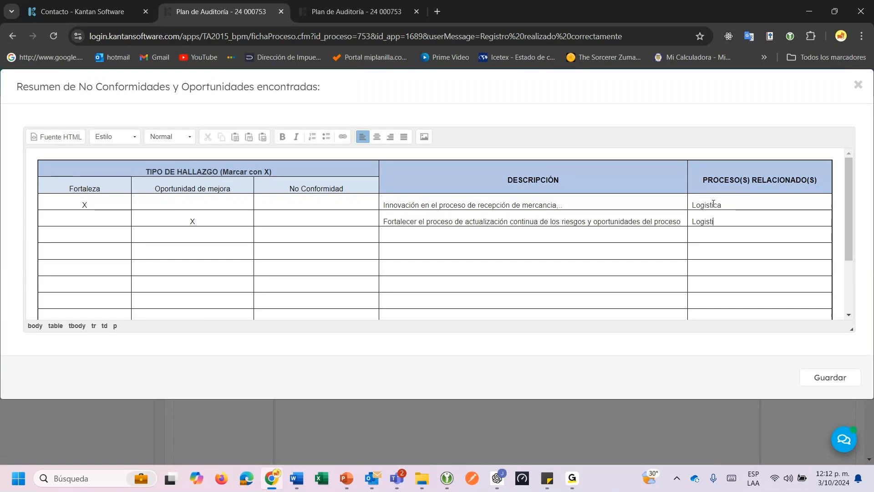
{"action": "left_click", "coordinate": [287, 236]}
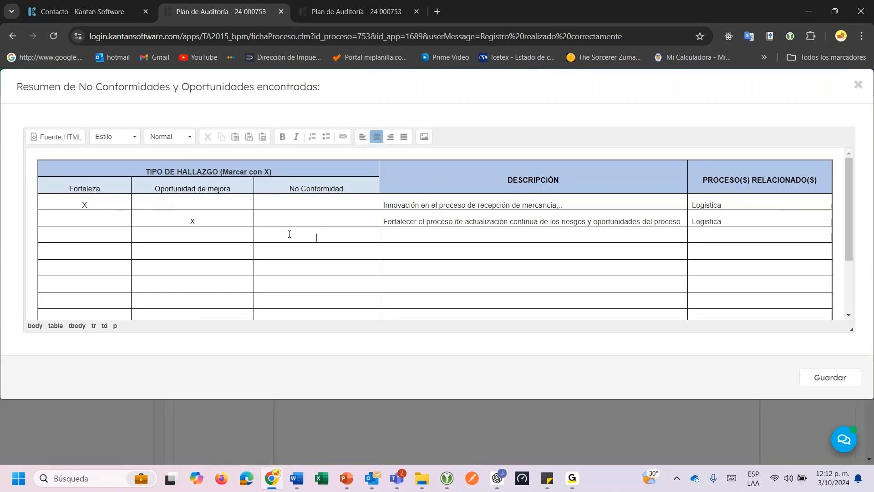
{"action": "type", "text": "X"}
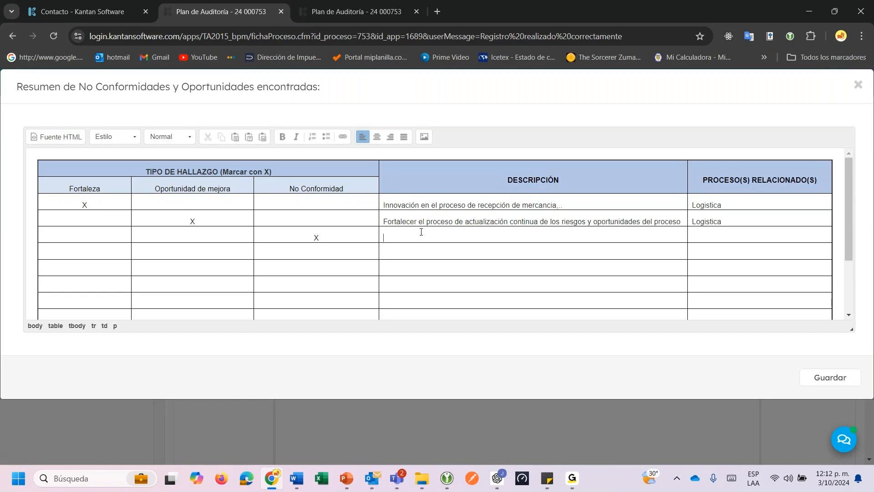
Describe the nonconformity: no cold-chain temperature checks at receipt, contravening the goods-receipt procedure.
{"action": "type", "text": "Se evid"}
{"action": "type", "text": "encia "}
{"action": "type", "text": "la no im"}
{"action": "key", "text": "BackSpace"}
{"action": "key", "text": "BackSpace"}
{"action": "type", "text": "toma de"}
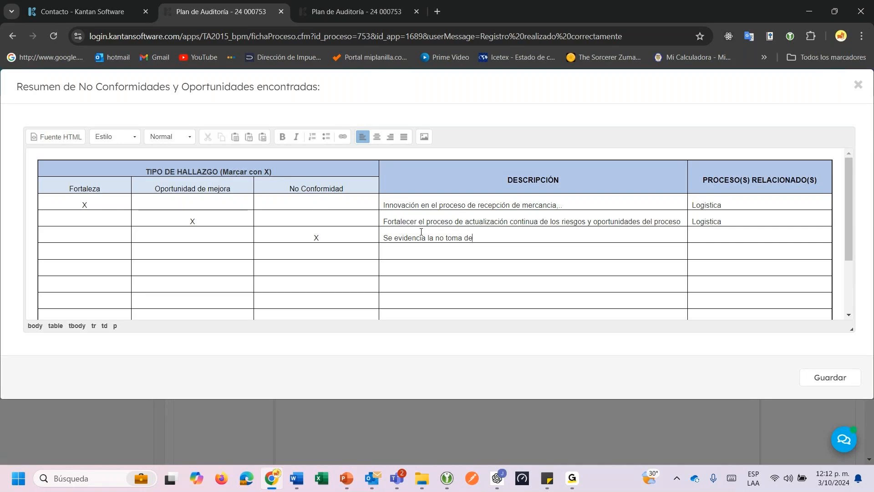
{"action": "type", "text": " temperatura de productos de "}
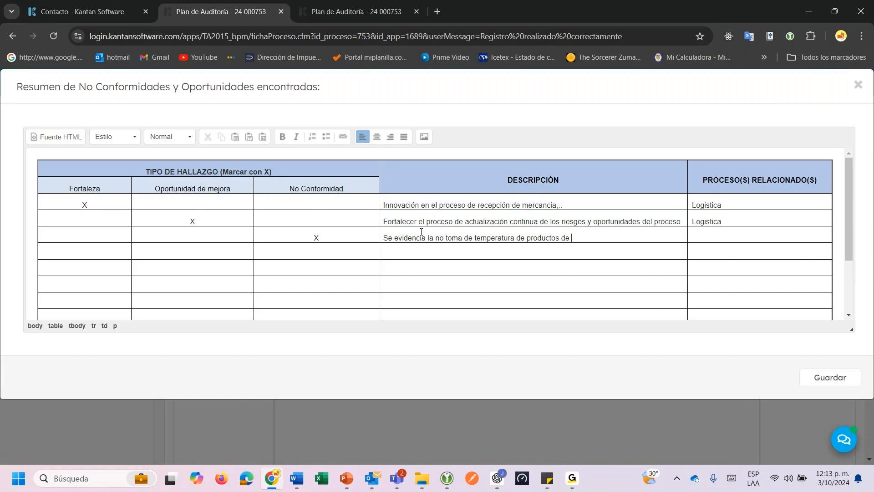
{"action": "type", "text": "cadena de frio durante el p"}
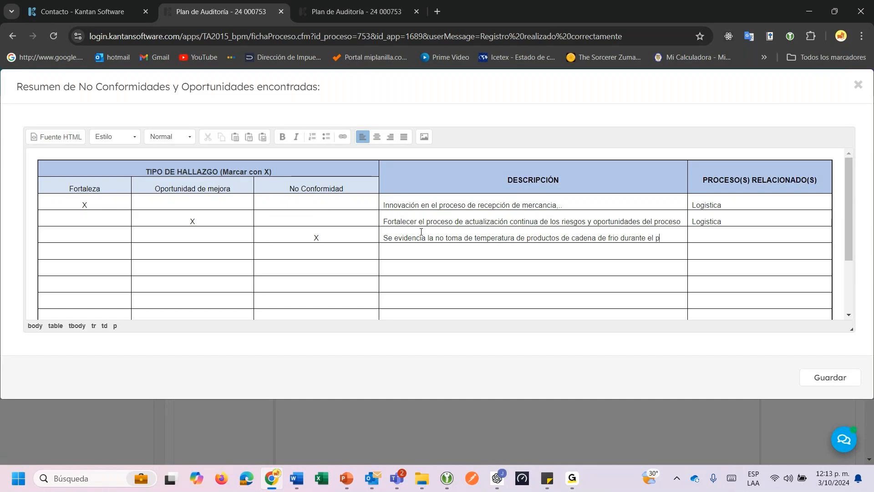
{"action": "type", "text": "roceso de re"}
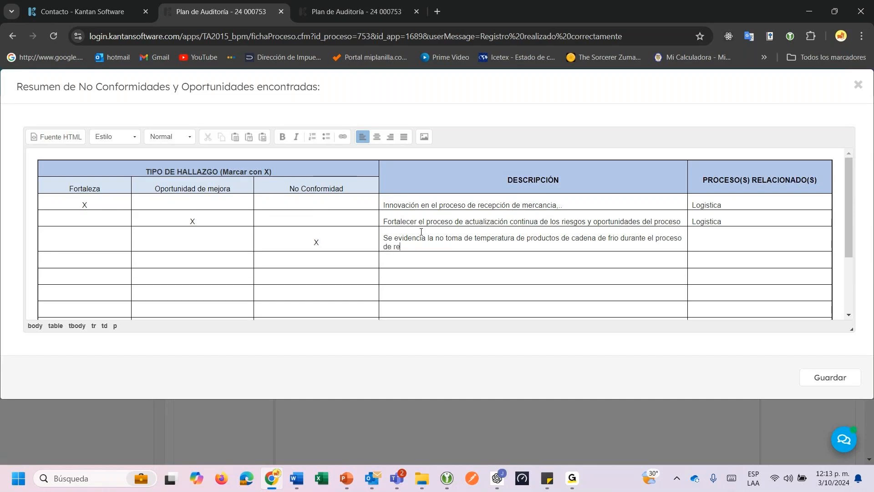
{"action": "type", "text": "cepción"}
{"action": "type", "text": "; contra"}
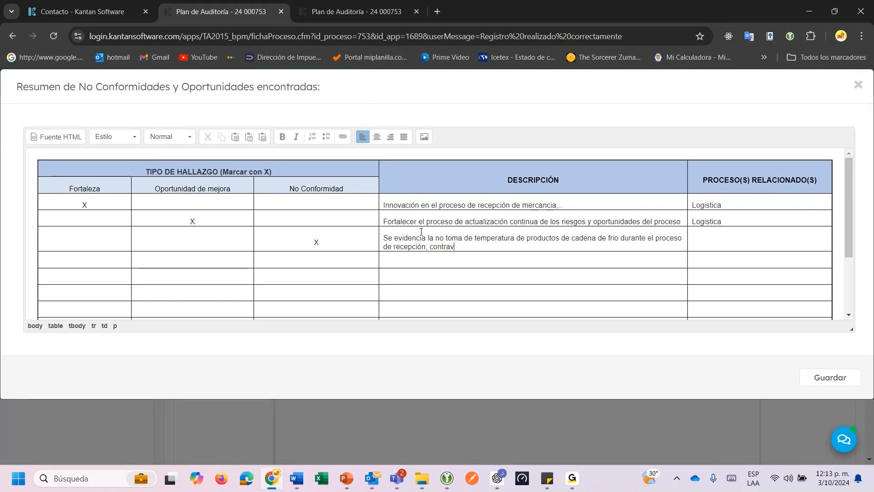
{"action": "type", "text": "viniendo lo establ"}
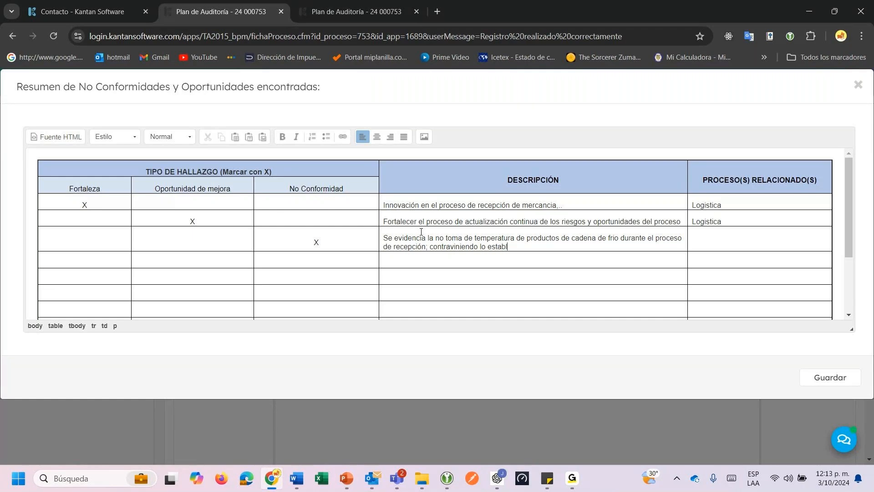
{"action": "type", "text": "ecido en el proced"}
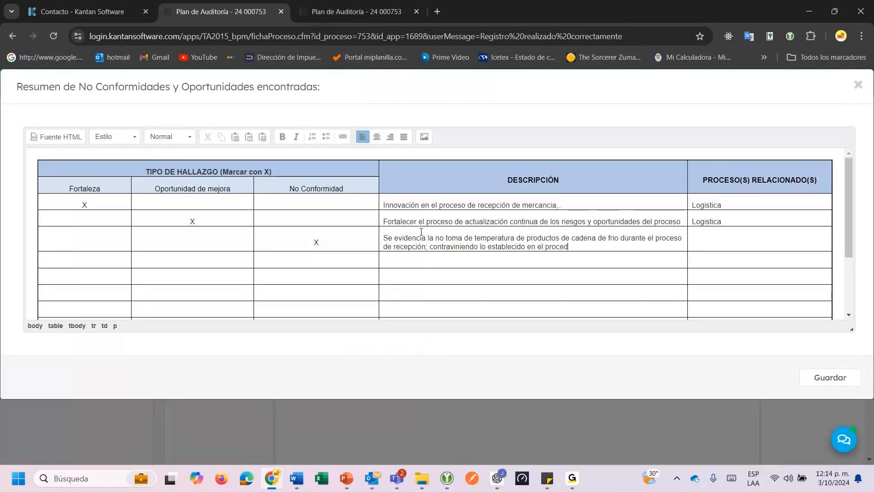
{"action": "type", "text": "imiento de recepti"}
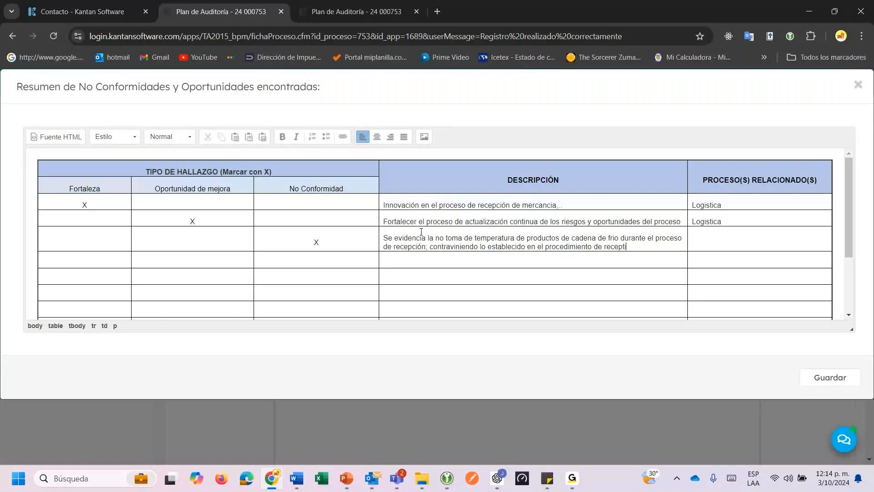
{"action": "key", "text": "BackSpace"}
{"action": "key", "text": "BackSpace"}
{"action": "type", "text": "ción de mercancia."}
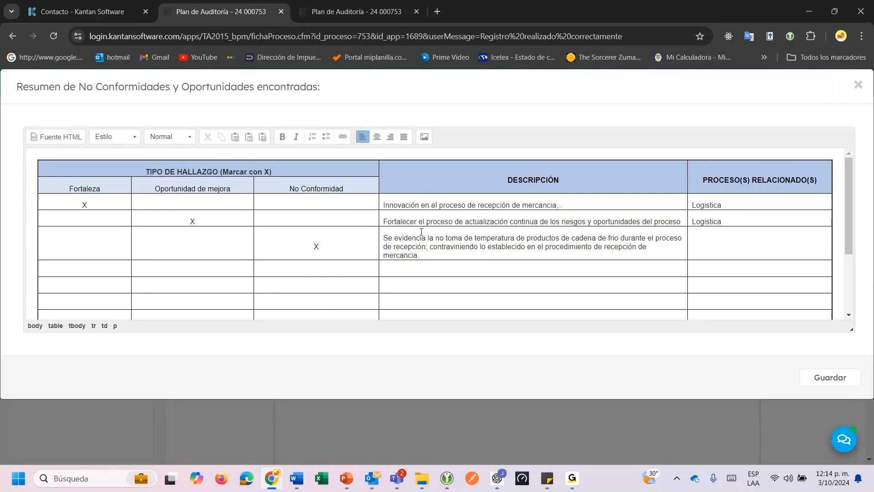
Set row 3's related process to Logistica and save the findings table.
{"action": "left_click", "coordinate": [709, 245]}
{"action": "type", "text": "Logis"}
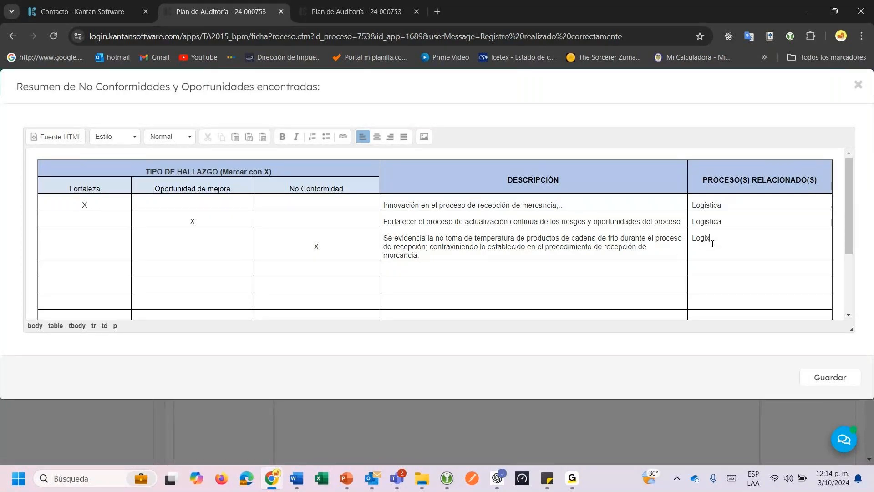
{"action": "type", "text": "tica"}
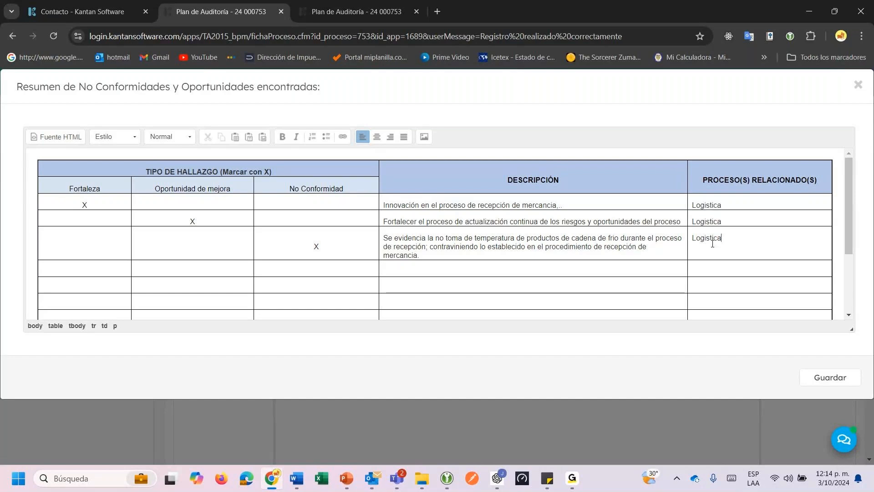
{"action": "type", "text": "."}
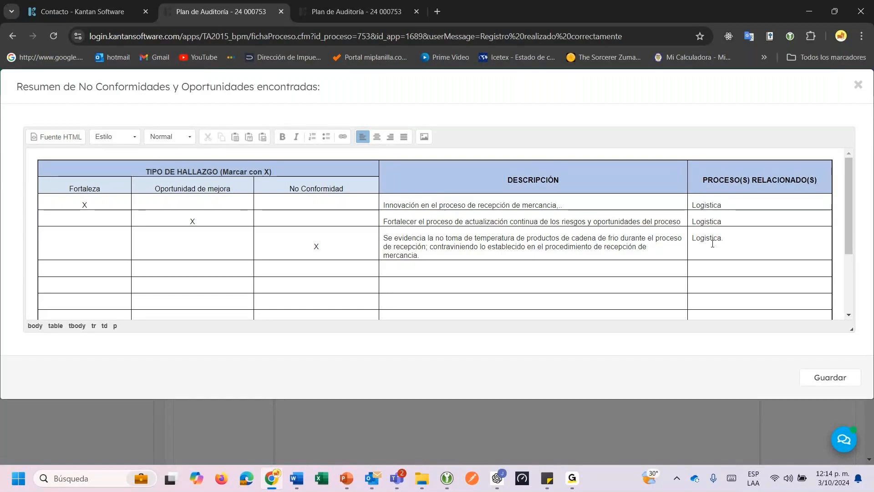
{"action": "left_click", "coordinate": [820, 385]}
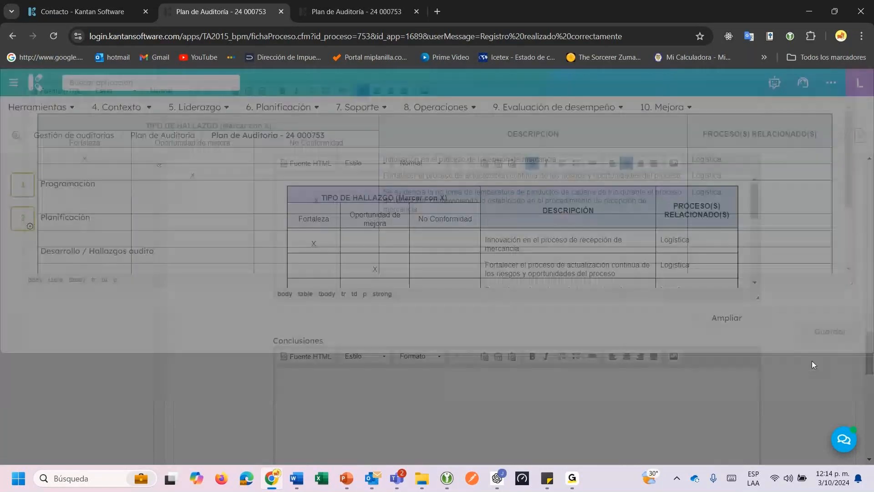
Write the conclusion: mature system, but strengthen adherence to the documented procedures.
{"action": "scroll", "coordinate": [575, 418], "scroll_direction": "down", "scroll_amount": 2}
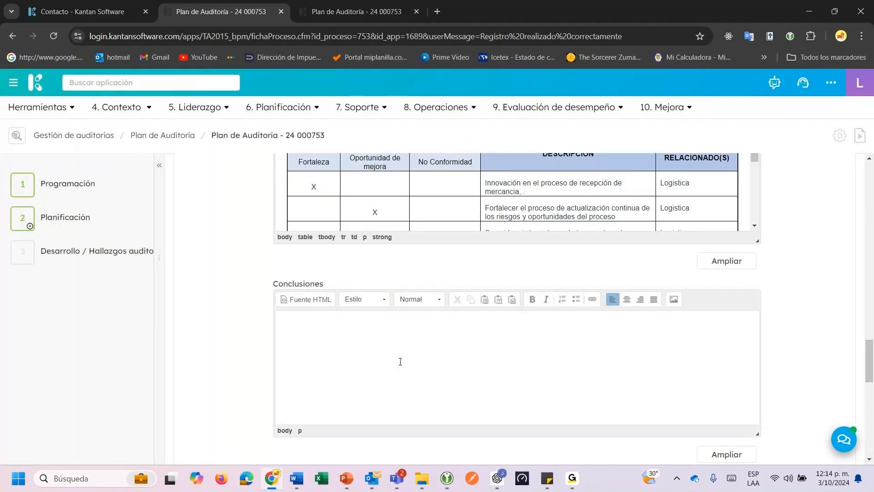
{"action": "type", "text": "Se ciuenta con un sistema madur"}
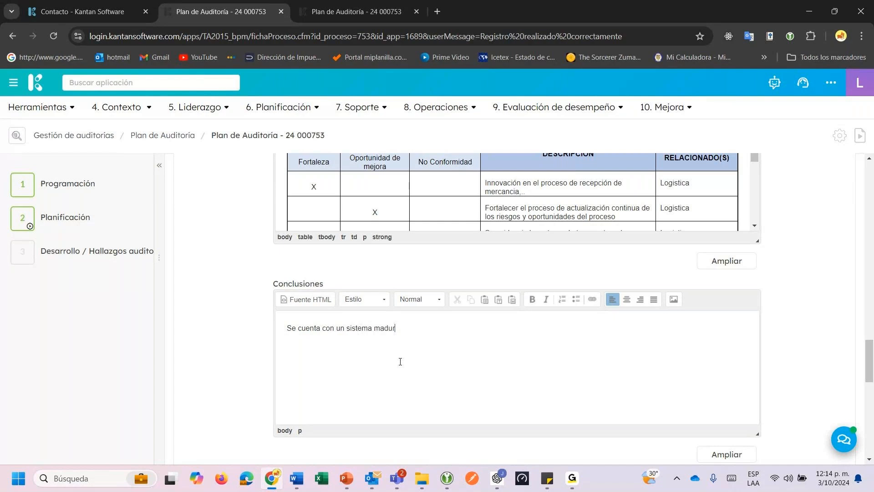
{"action": "type", "text": "o, pero se recomienda fortale"}
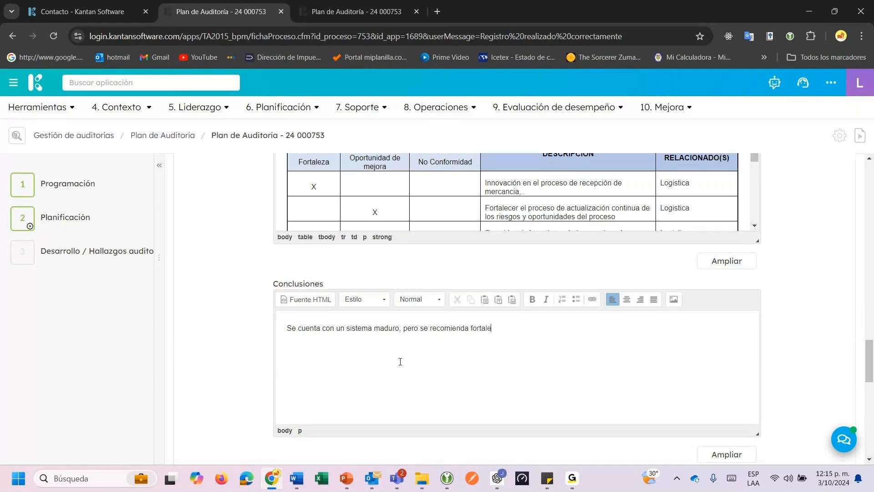
{"action": "type", "text": "cer la adherencia a los procedimientos docume"}
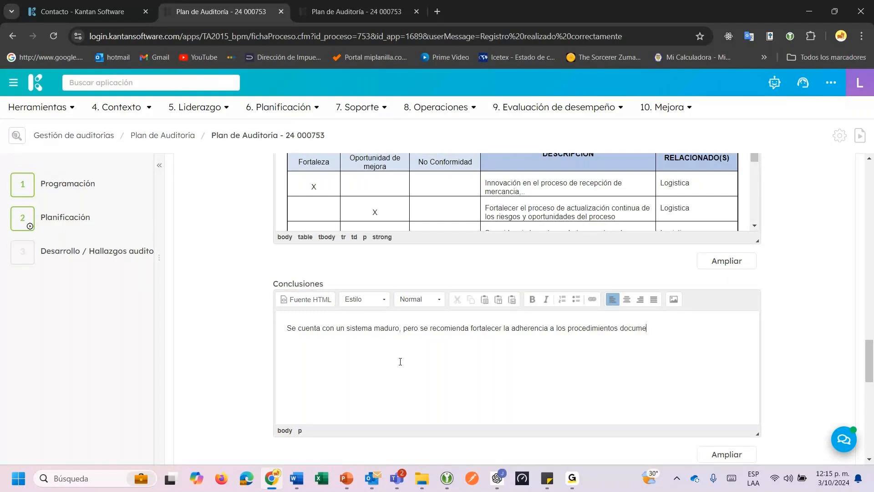
{"action": "type", "text": "ntados."}
{"action": "scroll", "coordinate": [363, 279], "scroll_direction": "down", "scroll_amount": 10}
Pick two users from the Usuarios destinatarios dropdown as notification recipients.
{"action": "left_click", "coordinate": [342, 195]}
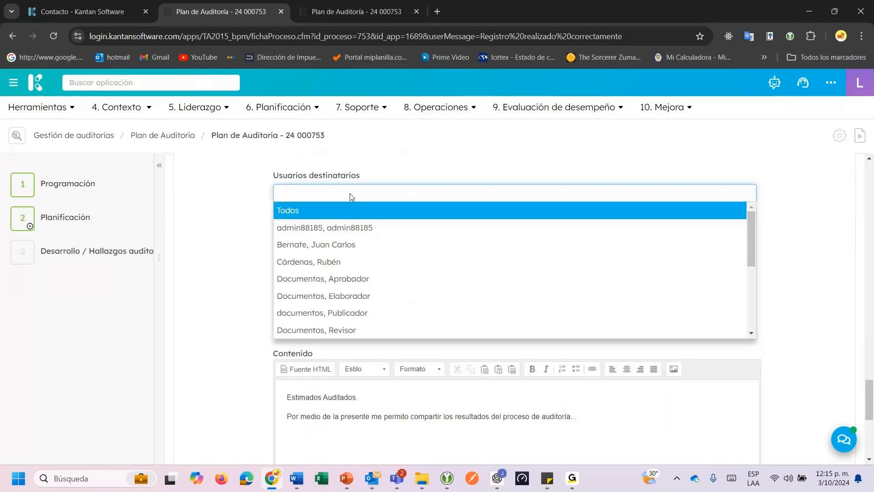
{"action": "left_click", "coordinate": [341, 263]}
{"action": "left_click", "coordinate": [356, 212]}
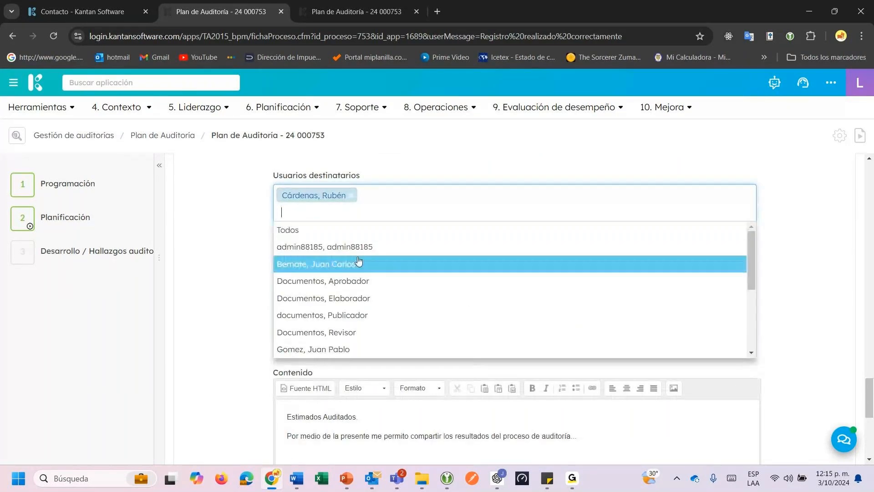
{"action": "left_click", "coordinate": [327, 349]}
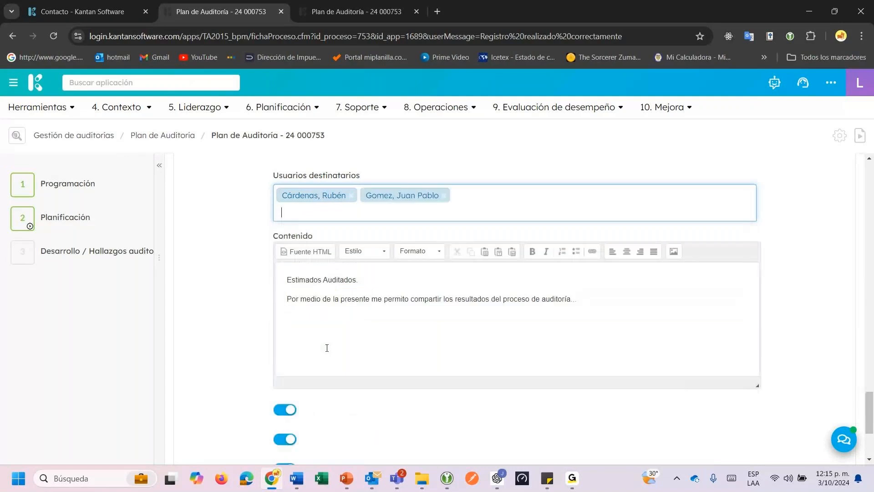
Scroll through the findings form to review the notification settings.
{"action": "scroll", "coordinate": [337, 331], "scroll_direction": "down", "scroll_amount": 2}
{"action": "left_click_drag", "start_coordinate": [301, 241], "coordinate": [442, 241]}
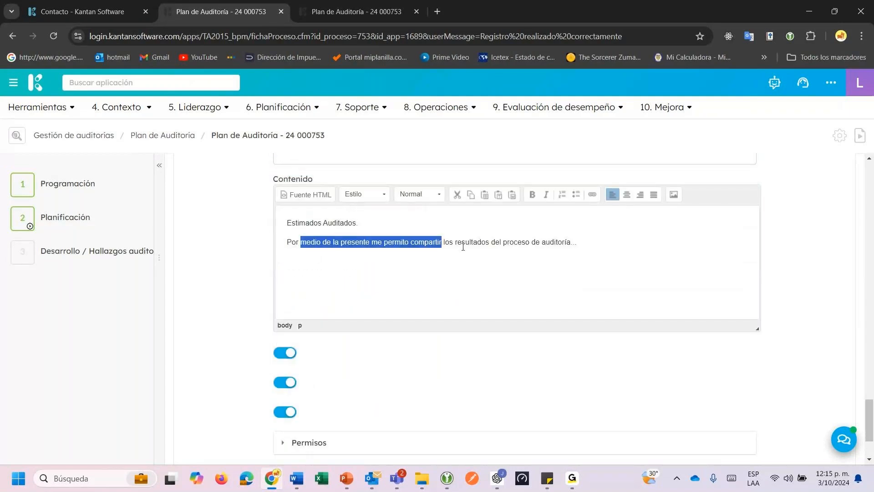
{"action": "scroll", "coordinate": [597, 307], "scroll_direction": "down", "scroll_amount": 3}
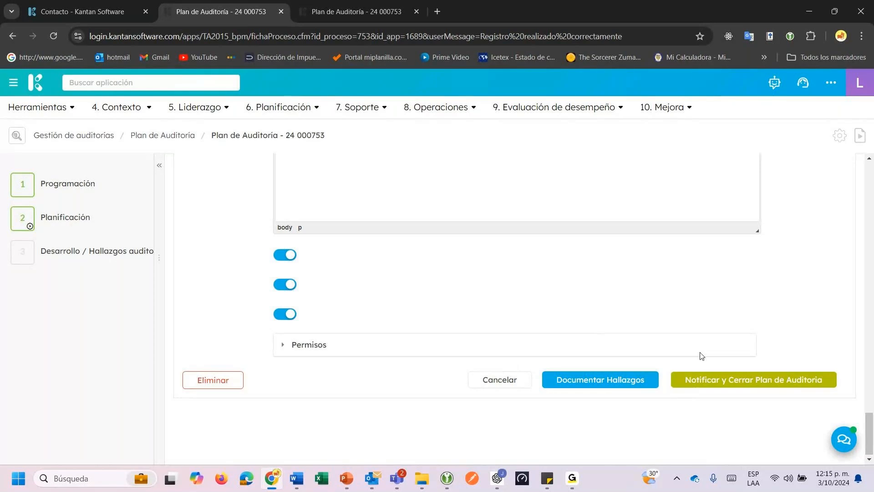
{"action": "scroll", "coordinate": [713, 347], "scroll_direction": "up", "scroll_amount": 5}
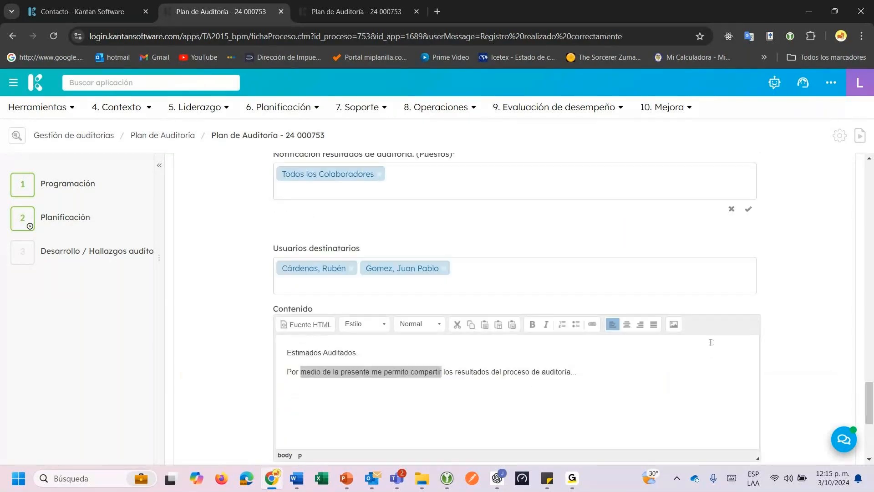
{"action": "scroll", "coordinate": [701, 341], "scroll_direction": "up", "scroll_amount": 6}
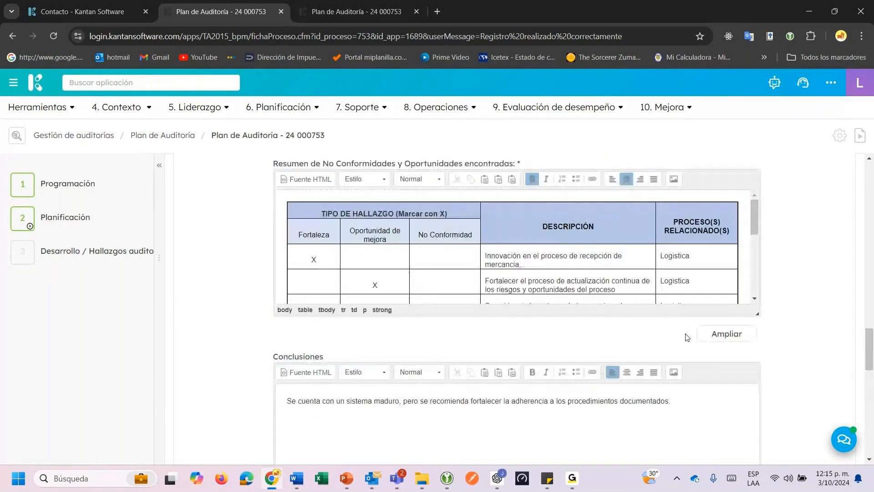
{"action": "scroll", "coordinate": [687, 337], "scroll_direction": "up", "scroll_amount": 1}
{"action": "scroll", "coordinate": [502, 268], "scroll_direction": "down", "scroll_amount": 2}
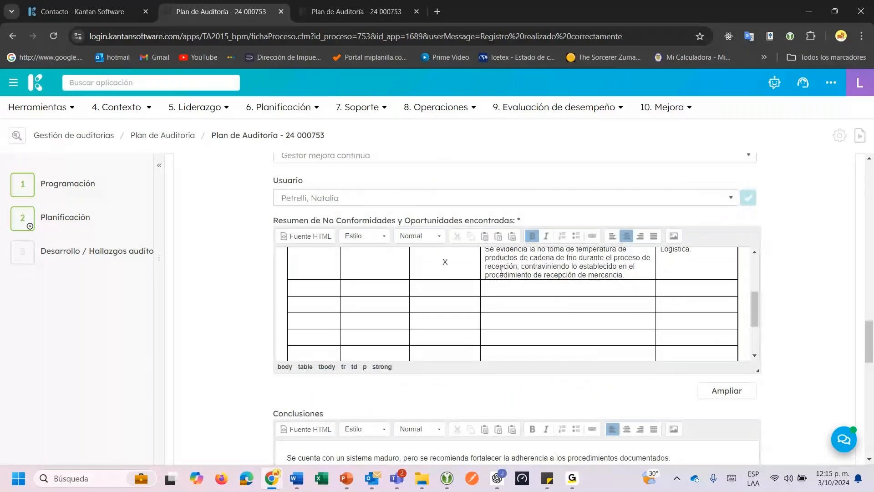
{"action": "scroll", "coordinate": [502, 270], "scroll_direction": "up", "scroll_amount": 1}
{"action": "left_click_drag", "start_coordinate": [485, 306], "coordinate": [625, 332]}
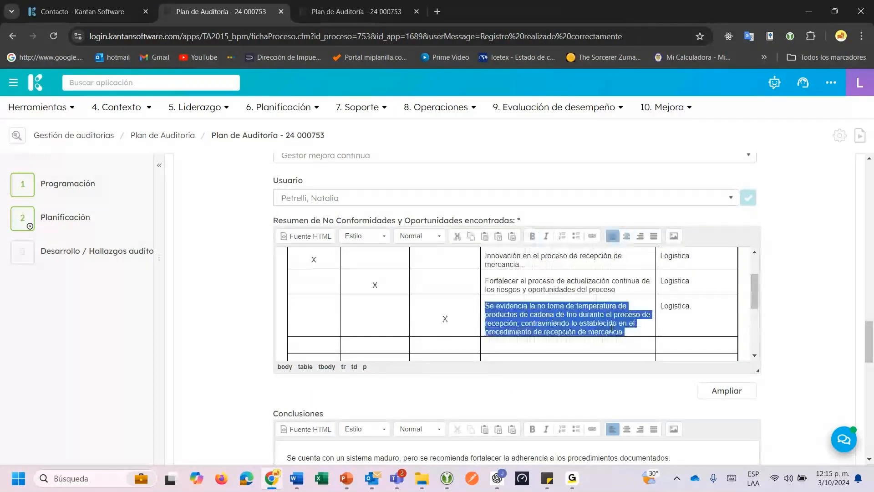
{"action": "scroll", "coordinate": [538, 324], "scroll_direction": "down", "scroll_amount": 2}
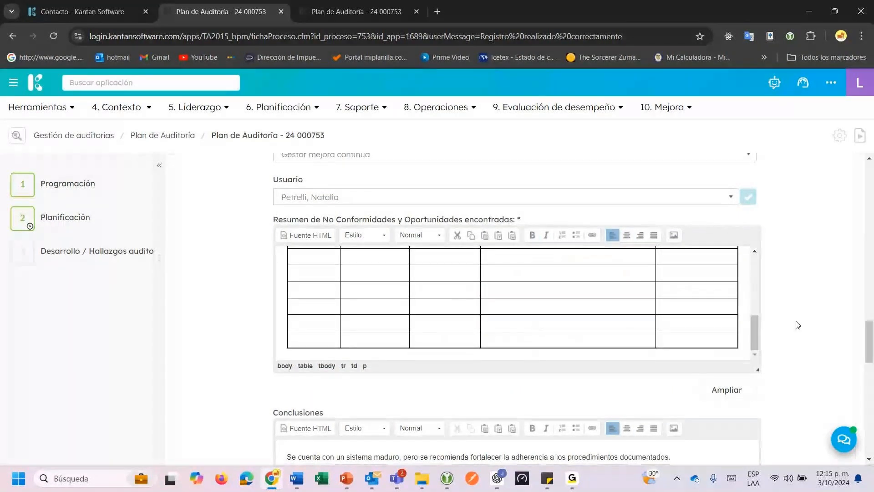
{"action": "scroll", "coordinate": [796, 325], "scroll_direction": "down", "scroll_amount": 3}
{"action": "scroll", "coordinate": [796, 325], "scroll_direction": "down", "scroll_amount": 8}
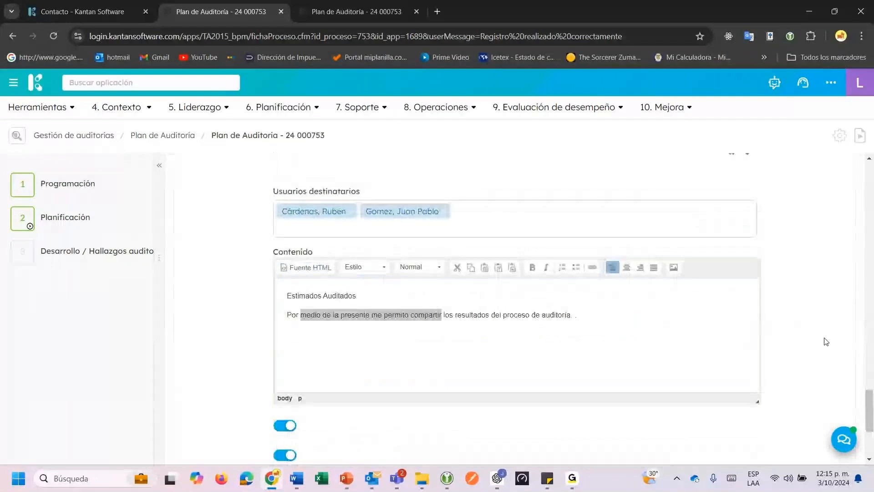
{"action": "scroll", "coordinate": [729, 346], "scroll_direction": "down", "scroll_amount": 4}
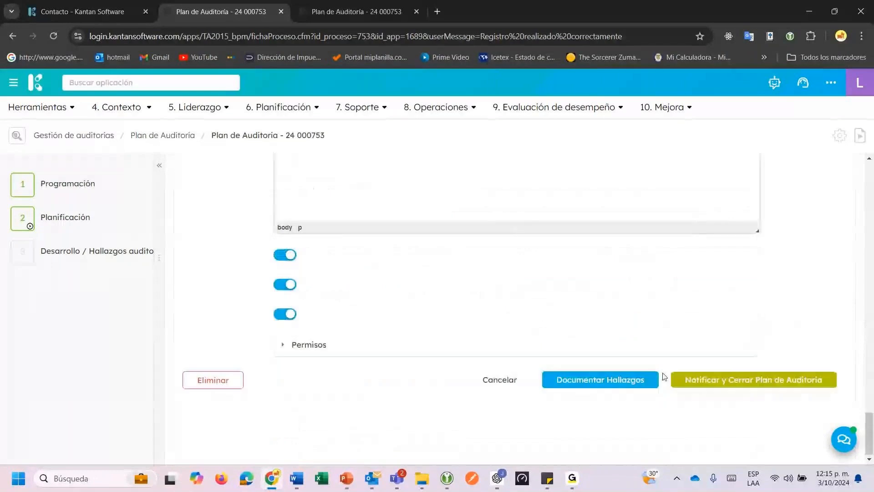
Save via Documentar Hallazgos, return to step 3, and open a blank Relacionar record.
{"action": "left_click", "coordinate": [586, 383]}
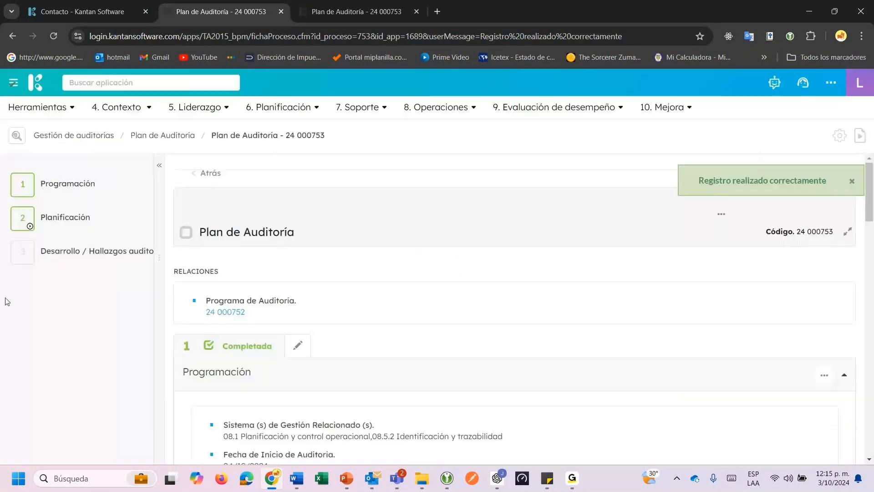
{"action": "left_click", "coordinate": [57, 263]}
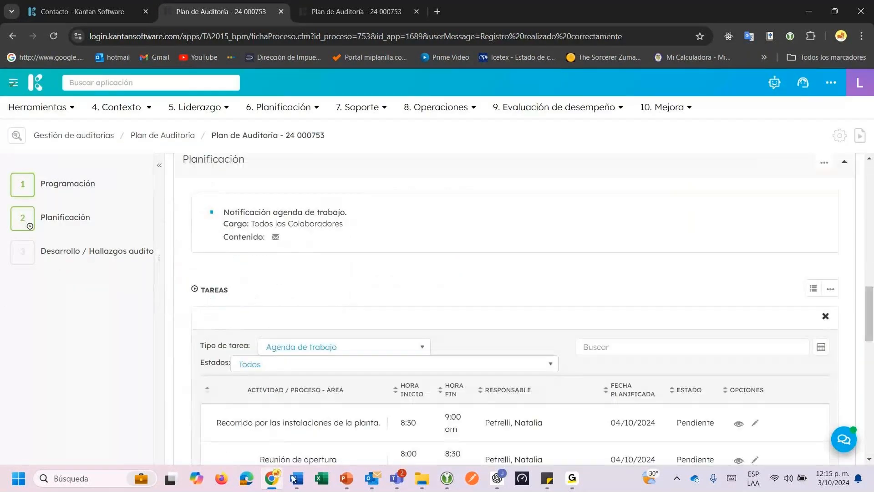
{"action": "scroll", "coordinate": [462, 340], "scroll_direction": "down", "scroll_amount": 5}
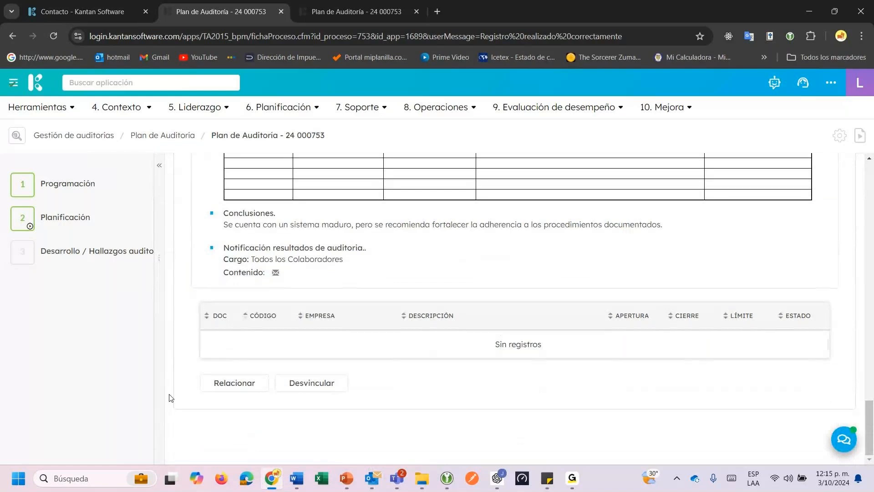
{"action": "left_click", "coordinate": [241, 384]}
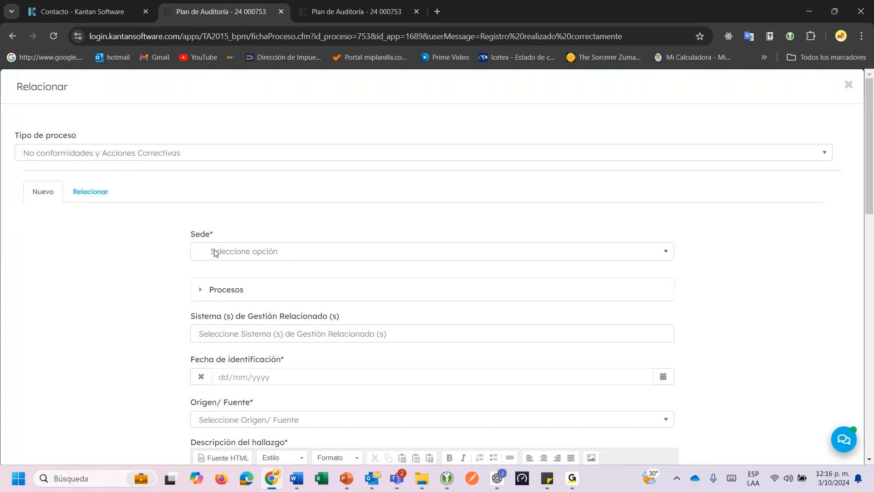
Set the site to Sede principal and the entity to Logistica.
{"action": "left_click", "coordinate": [215, 253]}
{"action": "left_click", "coordinate": [225, 304]}
{"action": "left_click", "coordinate": [217, 292]}
{"action": "scroll", "coordinate": [220, 295], "scroll_direction": "down", "scroll_amount": 1}
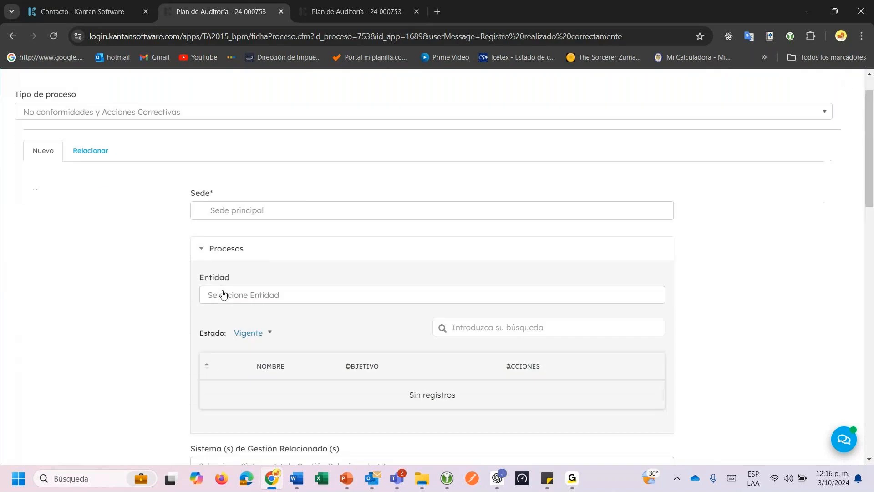
{"action": "left_click", "coordinate": [236, 279]}
{"action": "left_click", "coordinate": [231, 301]}
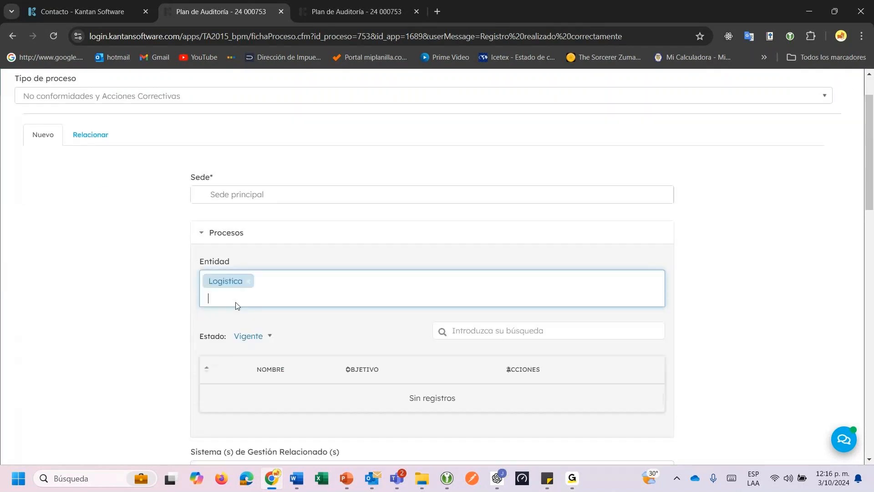
Search 9001 and select clause 08.1 Planificación y control operacional.
{"action": "scroll", "coordinate": [237, 306], "scroll_direction": "down", "scroll_amount": 2}
{"action": "scroll", "coordinate": [237, 307], "scroll_direction": "down", "scroll_amount": 2}
{"action": "left_click", "coordinate": [238, 300]}
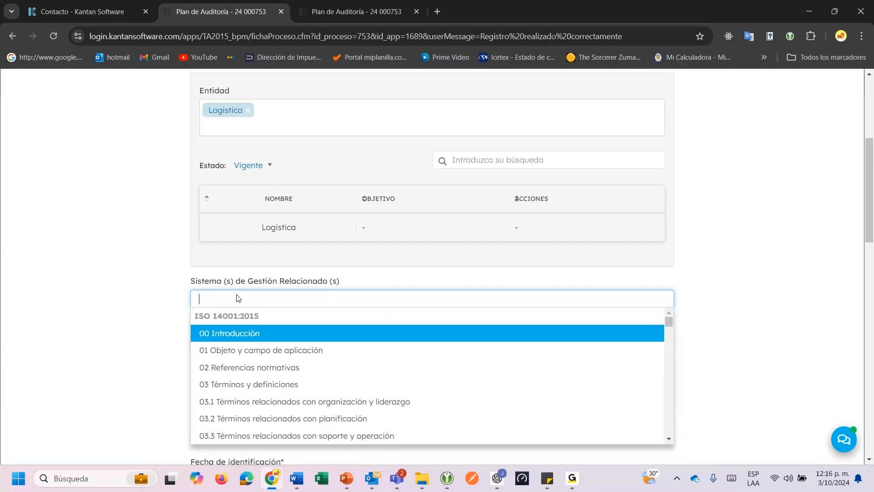
{"action": "type", "text": "9001"}
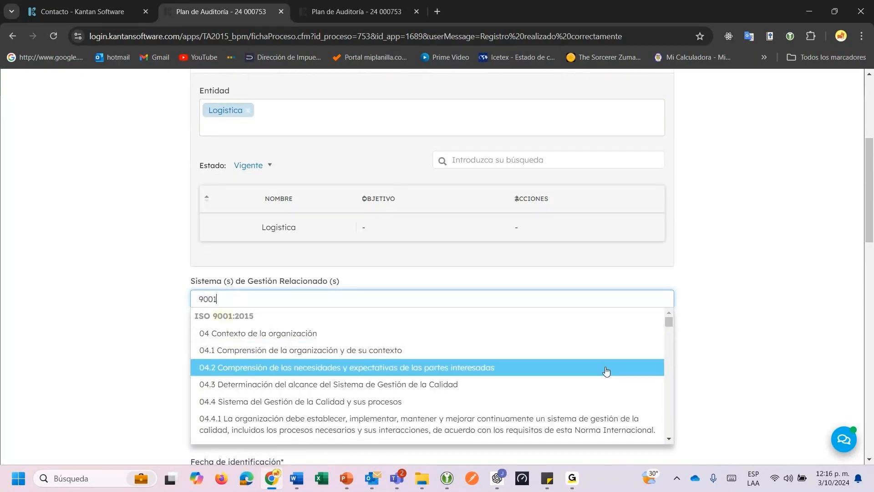
{"action": "scroll", "coordinate": [671, 438], "scroll_direction": "down", "scroll_amount": 8}
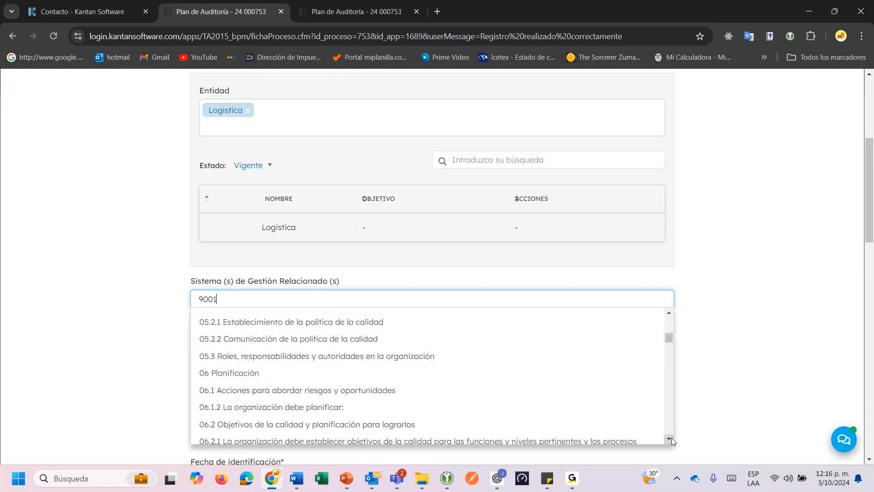
{"action": "left_click", "coordinate": [671, 438]}
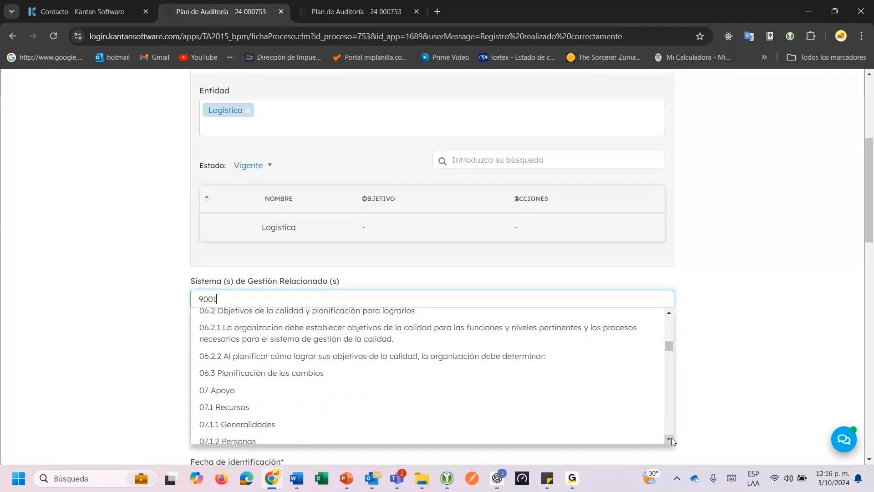
{"action": "scroll", "coordinate": [672, 438], "scroll_direction": "down", "scroll_amount": 6}
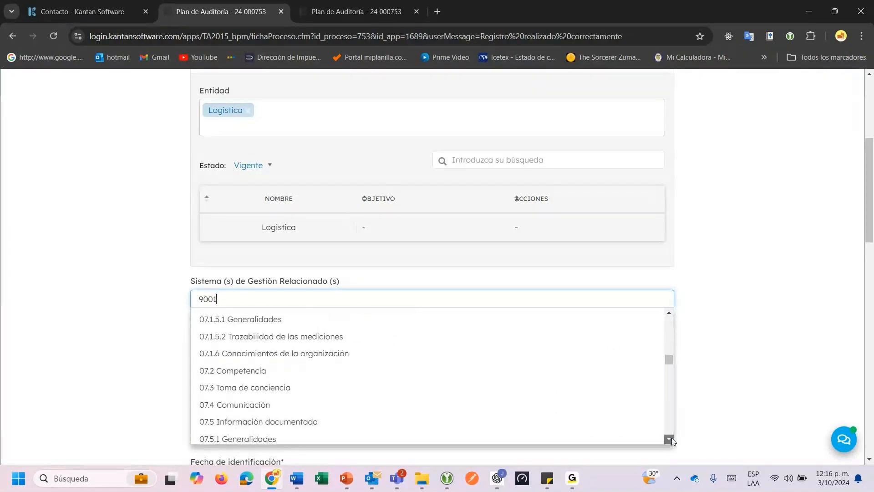
{"action": "scroll", "coordinate": [671, 438], "scroll_direction": "down", "scroll_amount": 5}
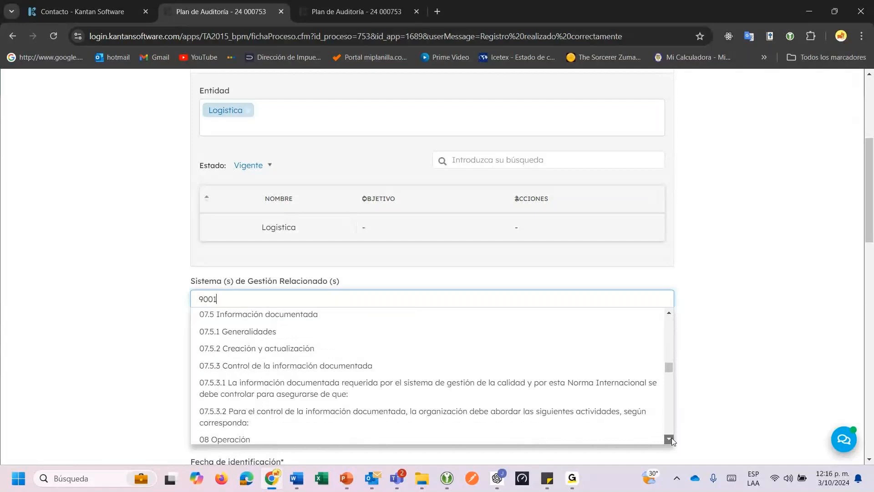
{"action": "left_click", "coordinate": [416, 386]}
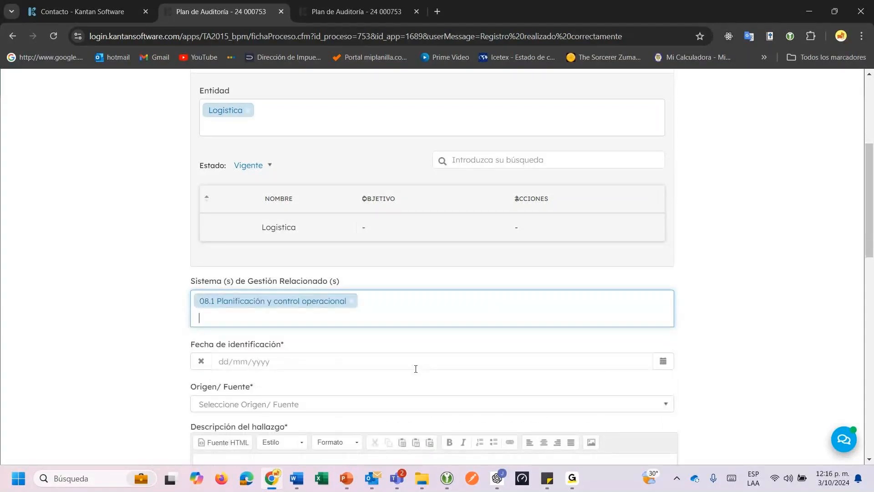
{"action": "scroll", "coordinate": [416, 369], "scroll_direction": "down", "scroll_amount": 1}
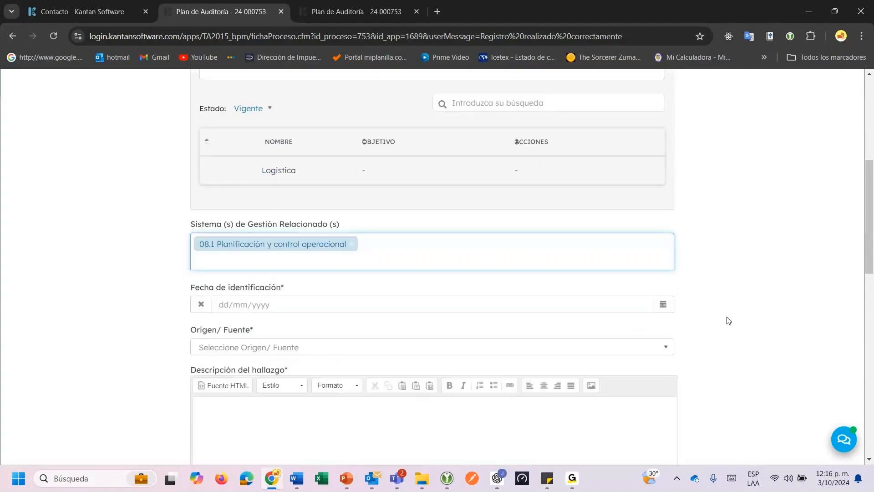
Set the identification date to 04/10/2024 and the origin to Auditoria Interna.
{"action": "left_click", "coordinate": [664, 305]}
{"action": "left_click", "coordinate": [744, 360]}
{"action": "left_click", "coordinate": [269, 348]}
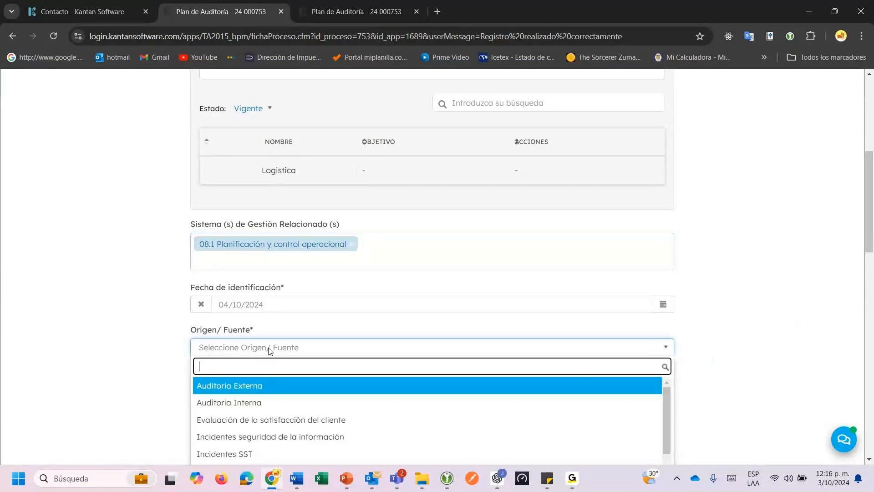
{"action": "left_click", "coordinate": [263, 401]}
Paste the finding description and enter '9001 2015 / 8.1' as affected standard.
{"action": "scroll", "coordinate": [269, 336], "scroll_direction": "down", "scroll_amount": 2}
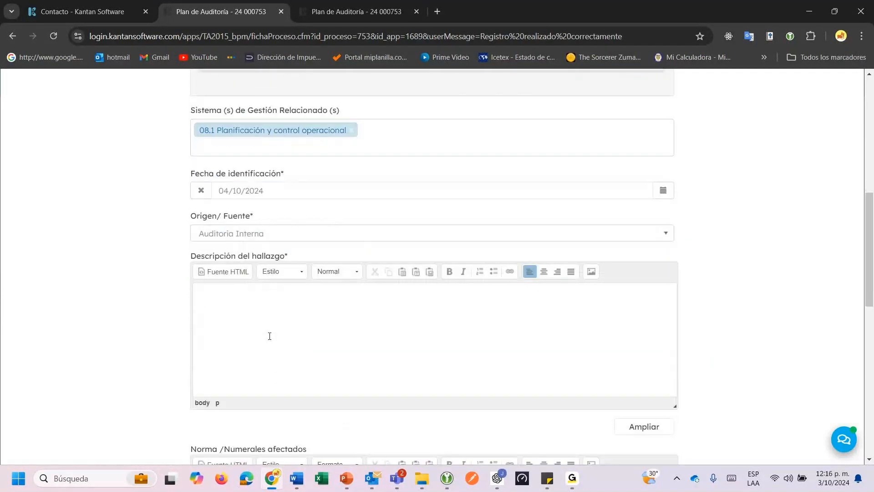
{"action": "left_click", "coordinate": [270, 336]}
{"action": "type", "text": "Se evidencia la no toma de temperatura de productos de cadena de frio durante el proceso de recepción; contraviniendo lo establecido en el procedimiento de recepción de mercancia."}
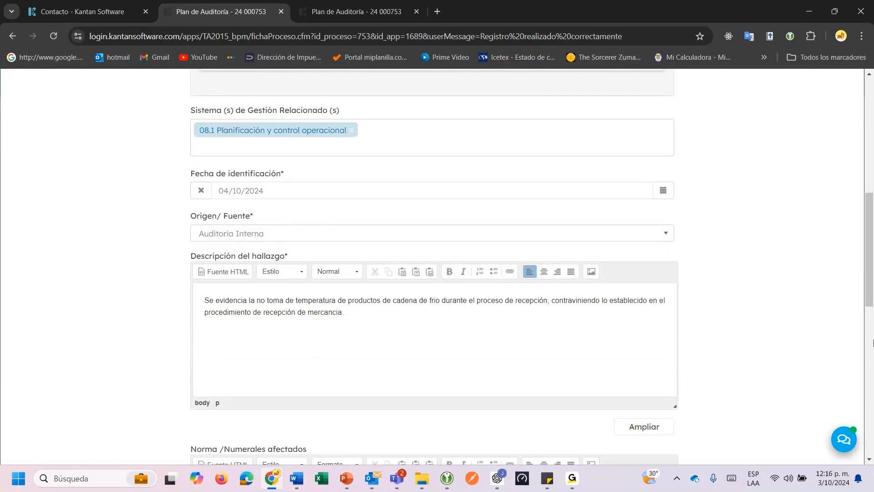
{"action": "scroll", "coordinate": [343, 332], "scroll_direction": "down", "scroll_amount": 3}
{"action": "left_click", "coordinate": [344, 332]}
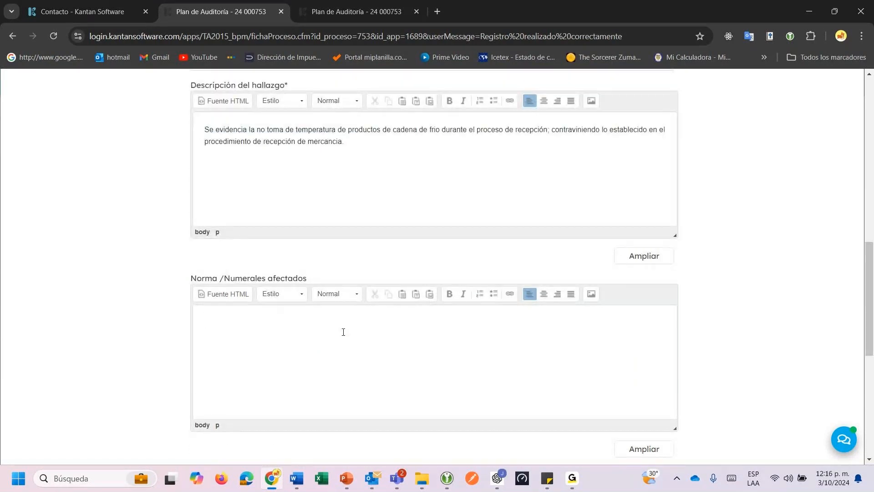
{"action": "type", "text": "9001: 2015 /"}
{"action": "type", "text": "8.1"}
{"action": "scroll", "coordinate": [468, 316], "scroll_direction": "down", "scroll_amount": 2}
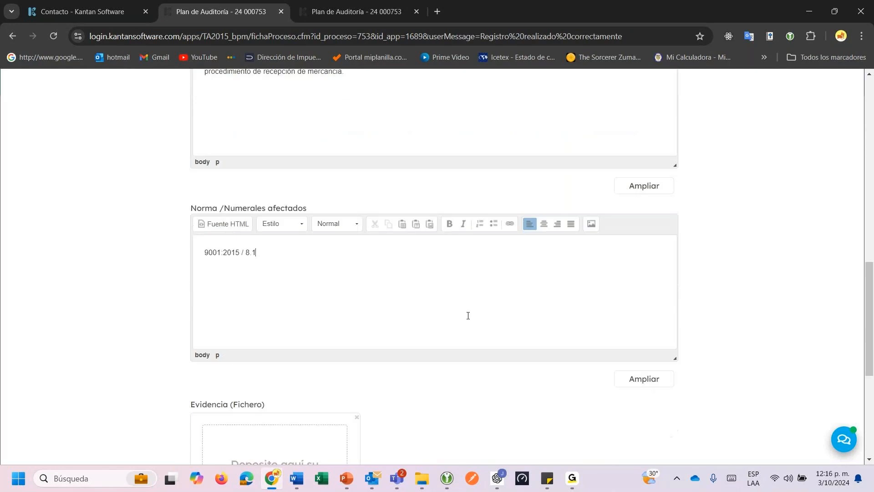
{"action": "scroll", "coordinate": [468, 316], "scroll_direction": "down", "scroll_amount": 5}
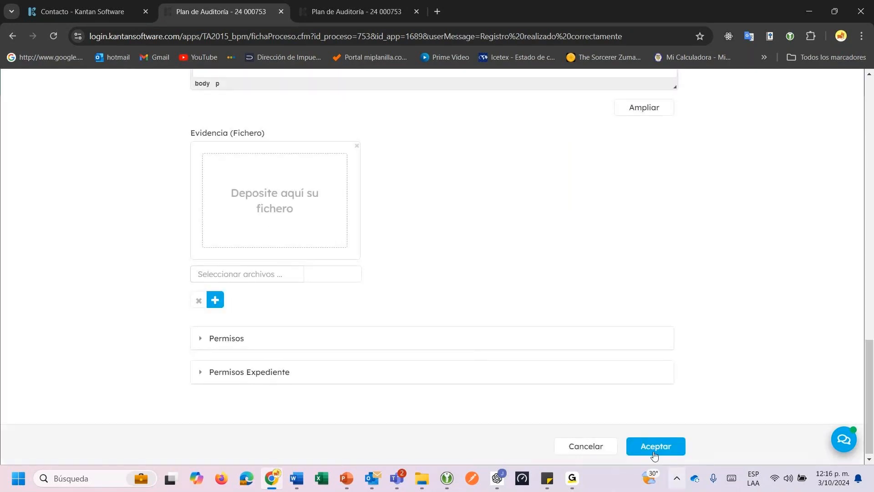
Save the nonconformity and choose Gestor mejora continua as the responsible user.
{"action": "left_click", "coordinate": [654, 453]}
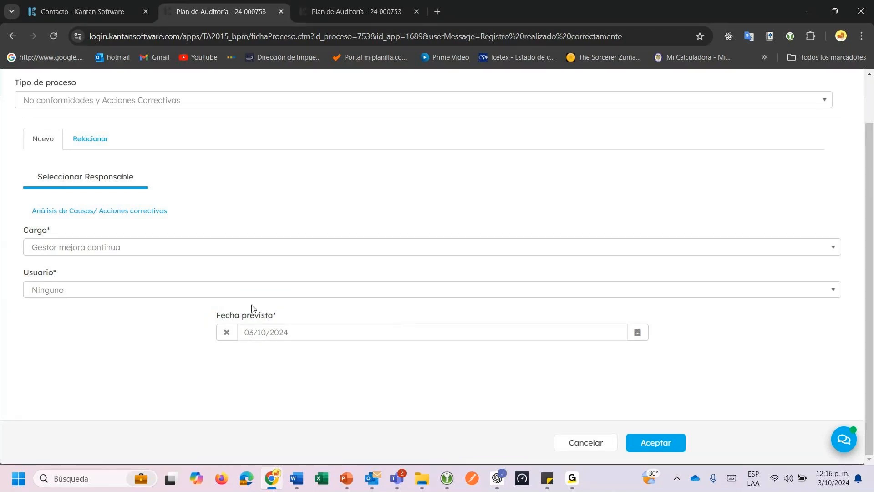
{"action": "left_click", "coordinate": [208, 294]}
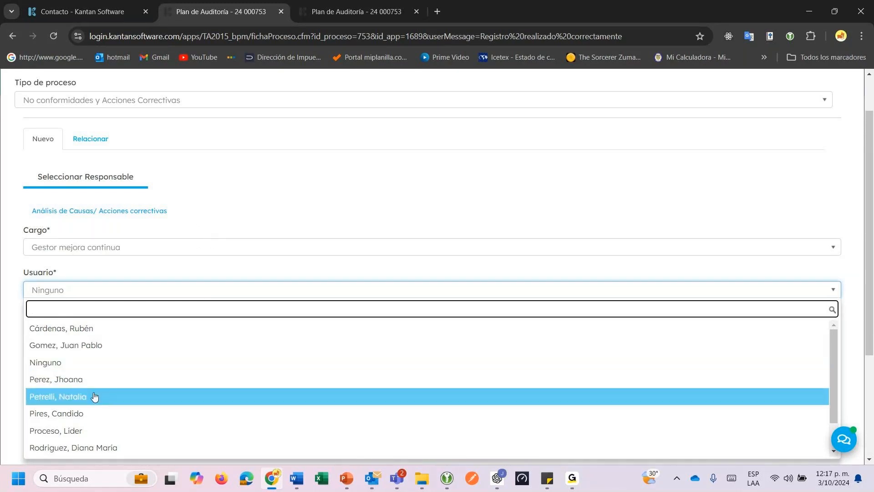
{"action": "left_click", "coordinate": [93, 328]}
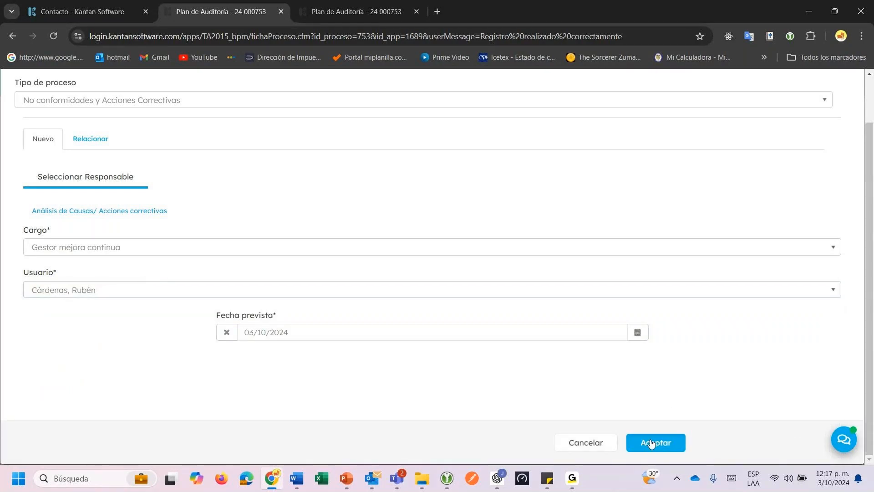
Set the planned date to 07/10/2024, submit, and acknowledge the e-mail notice.
{"action": "left_click", "coordinate": [637, 333]}
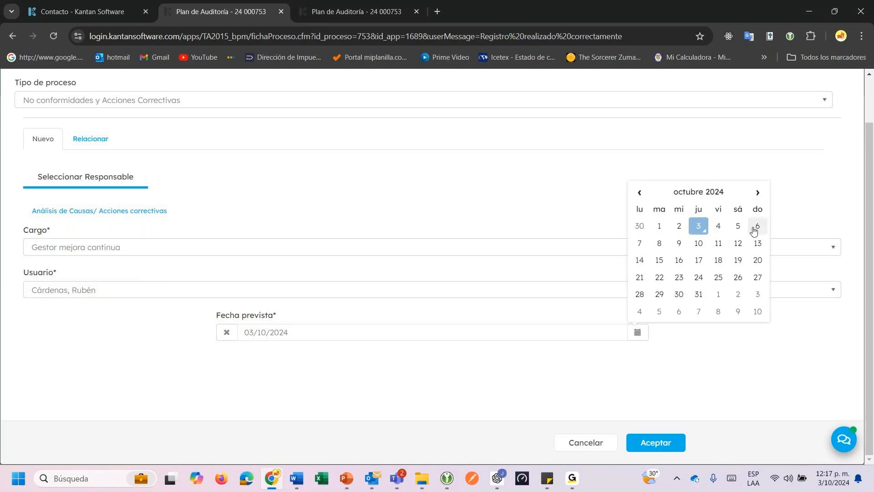
{"action": "left_click", "coordinate": [644, 246]}
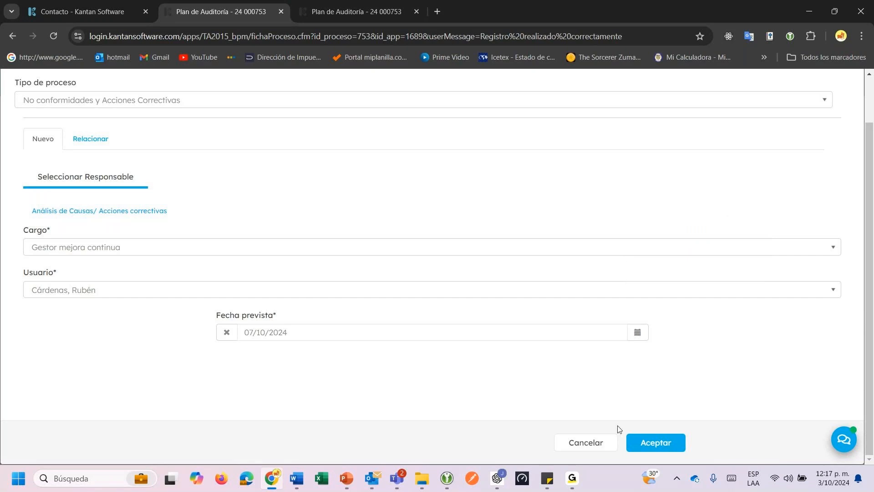
{"action": "left_click", "coordinate": [637, 442]}
{"action": "left_click", "coordinate": [573, 144]}
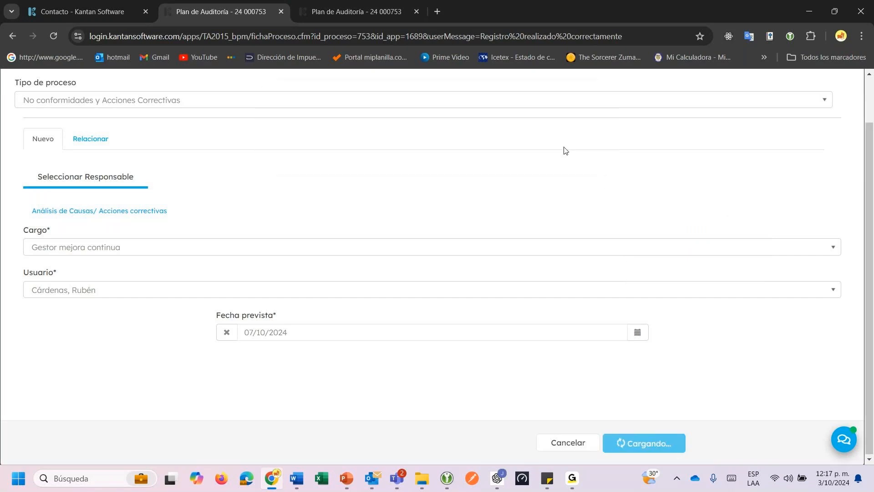
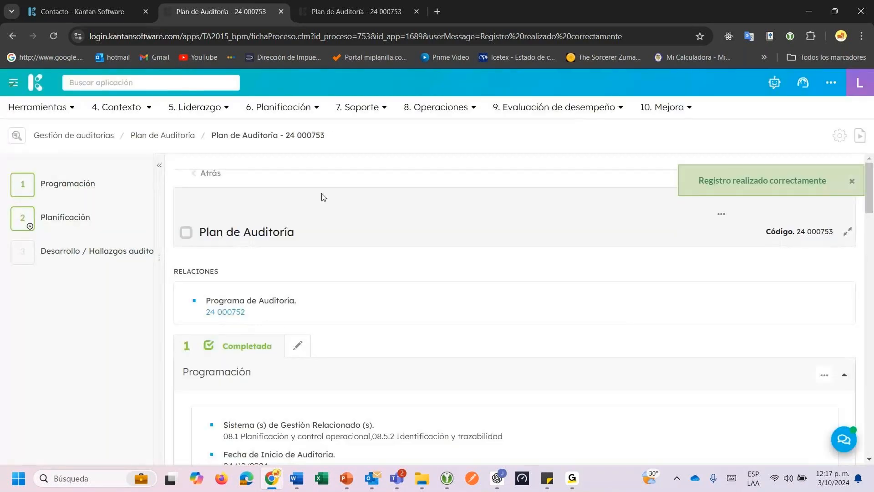
Open the parent audit programme 24 000752 and confirm access.
{"action": "scroll", "coordinate": [335, 242], "scroll_direction": "down", "scroll_amount": 3}
{"action": "scroll", "coordinate": [335, 242], "scroll_direction": "down", "scroll_amount": 5}
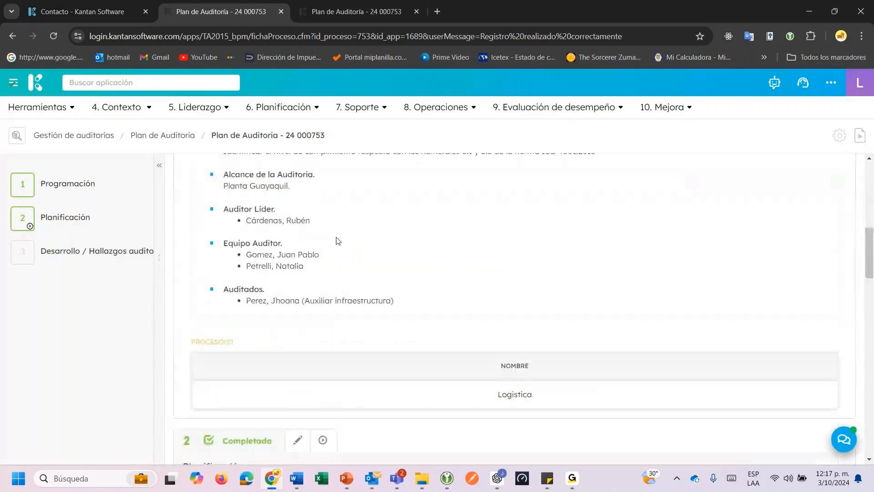
{"action": "scroll", "coordinate": [336, 240], "scroll_direction": "down", "scroll_amount": 12}
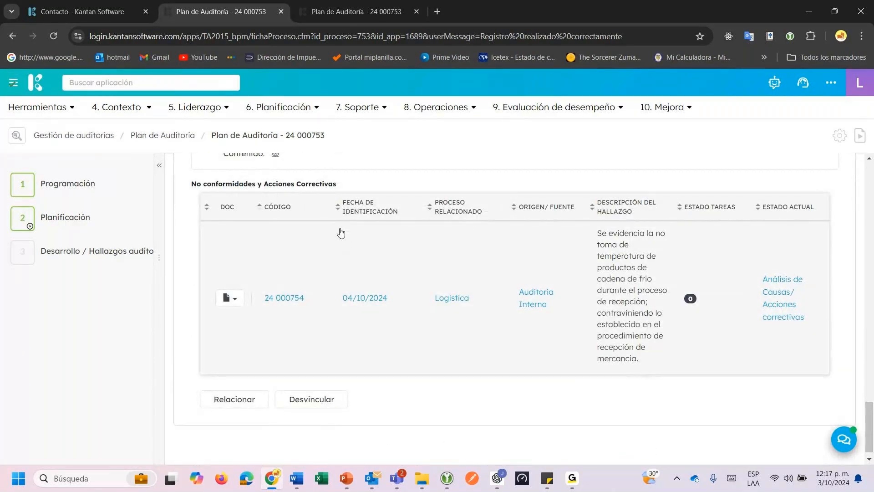
{"action": "scroll", "coordinate": [410, 273], "scroll_direction": "up", "scroll_amount": 10}
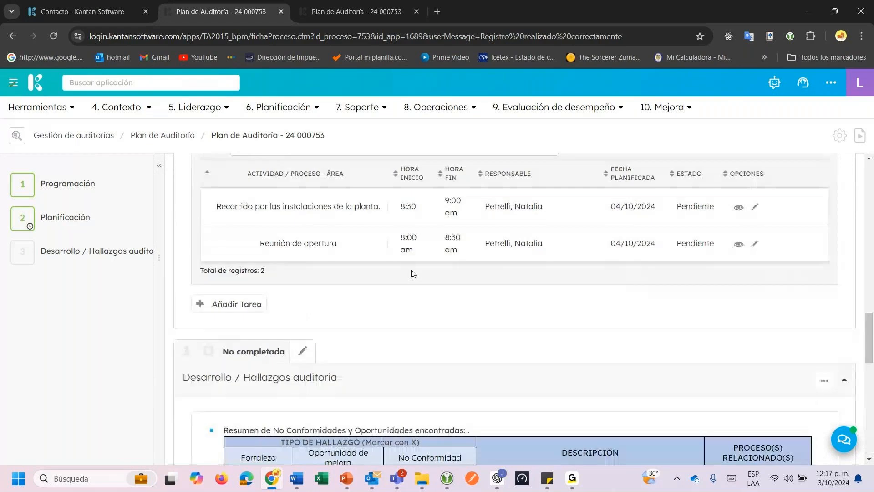
{"action": "scroll", "coordinate": [415, 278], "scroll_direction": "up", "scroll_amount": 10}
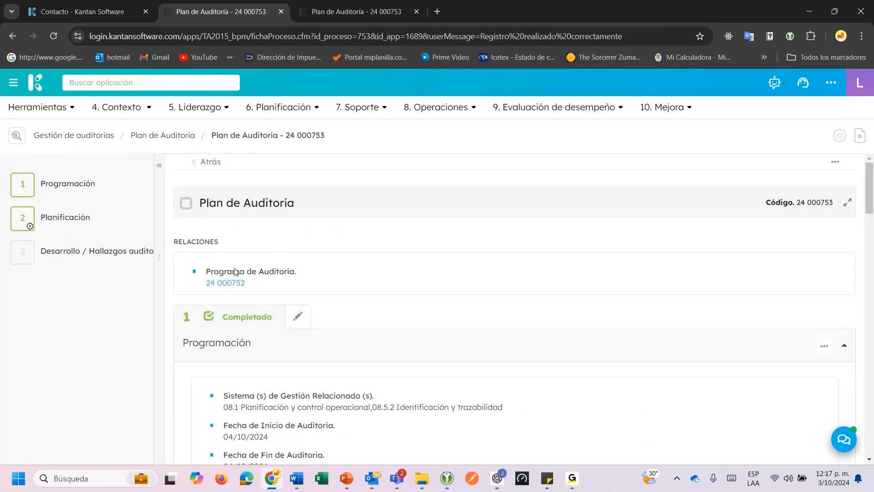
{"action": "left_click", "coordinate": [225, 282]}
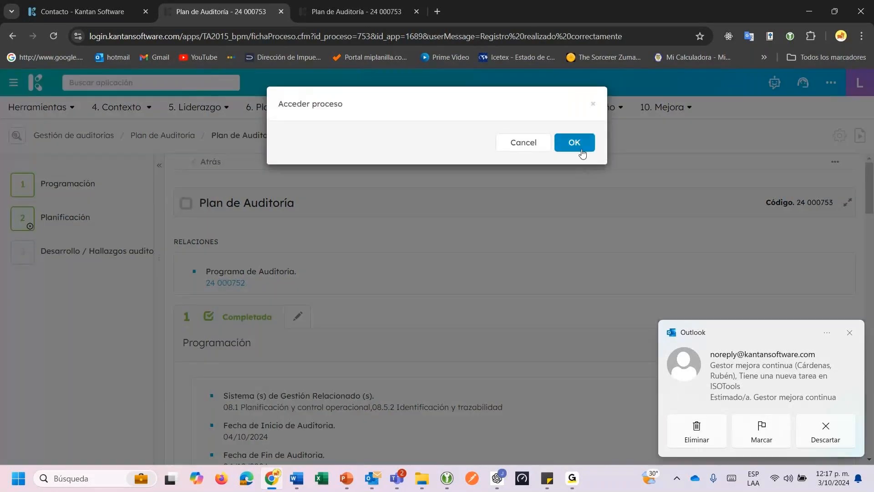
{"action": "left_click", "coordinate": [580, 145]}
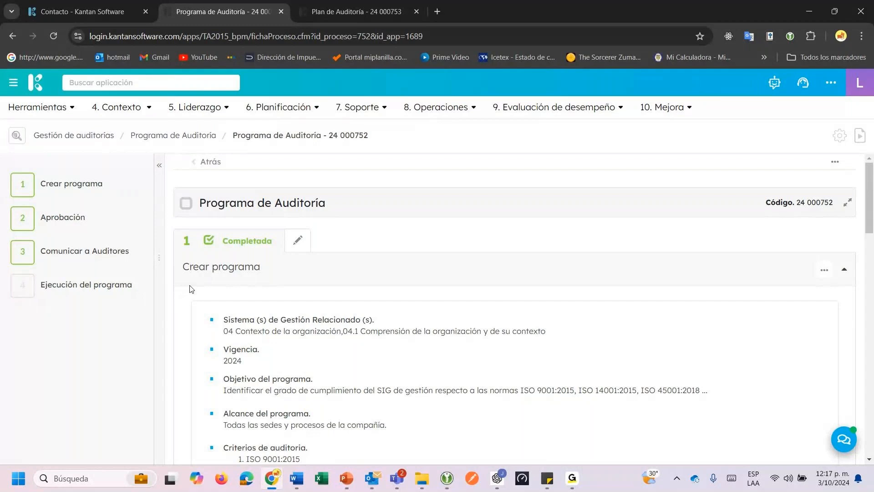
Open the Logistica audit plan 24 000753 in its Gestión de auditorías view.
{"action": "scroll", "coordinate": [189, 289], "scroll_direction": "down", "scroll_amount": 5}
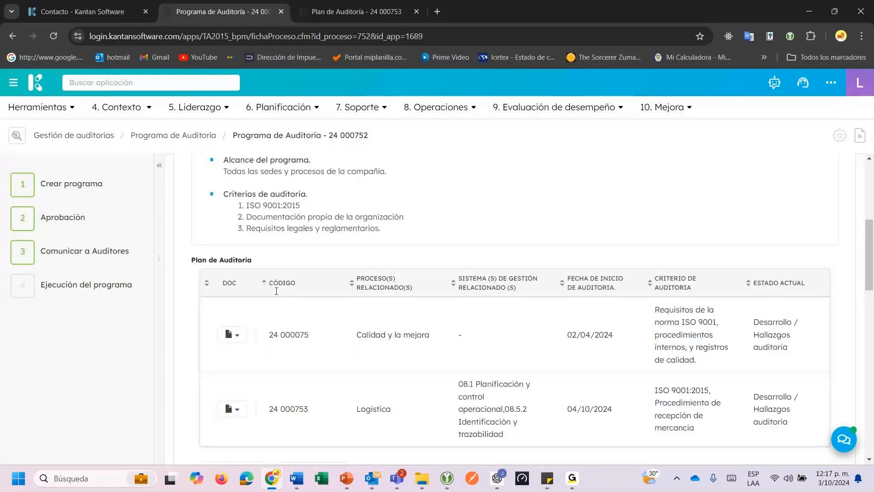
{"action": "scroll", "coordinate": [269, 319], "scroll_direction": "down", "scroll_amount": 2}
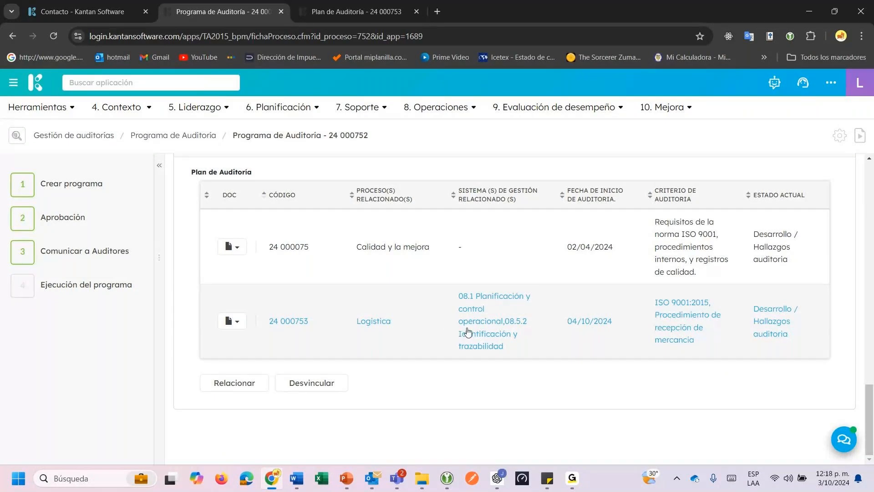
{"action": "left_click", "coordinate": [349, 335]}
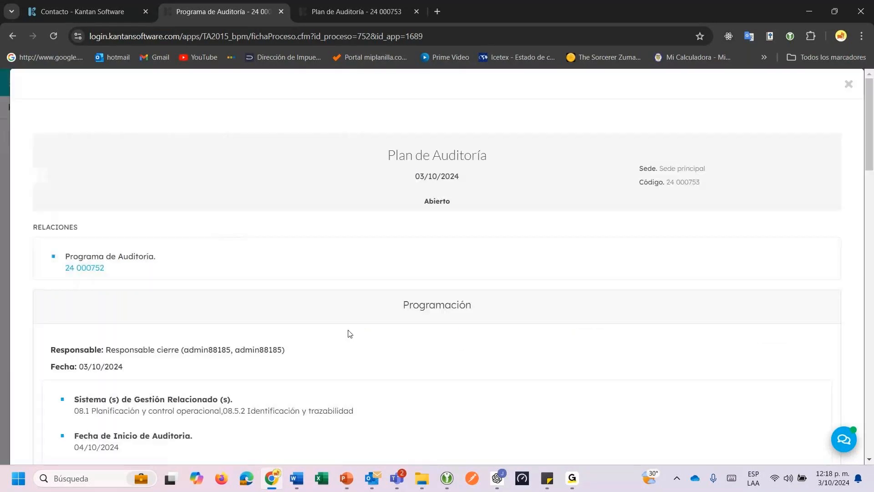
{"action": "scroll", "coordinate": [349, 334], "scroll_direction": "down", "scroll_amount": 15}
{"action": "scroll", "coordinate": [349, 333], "scroll_direction": "down", "scroll_amount": 20}
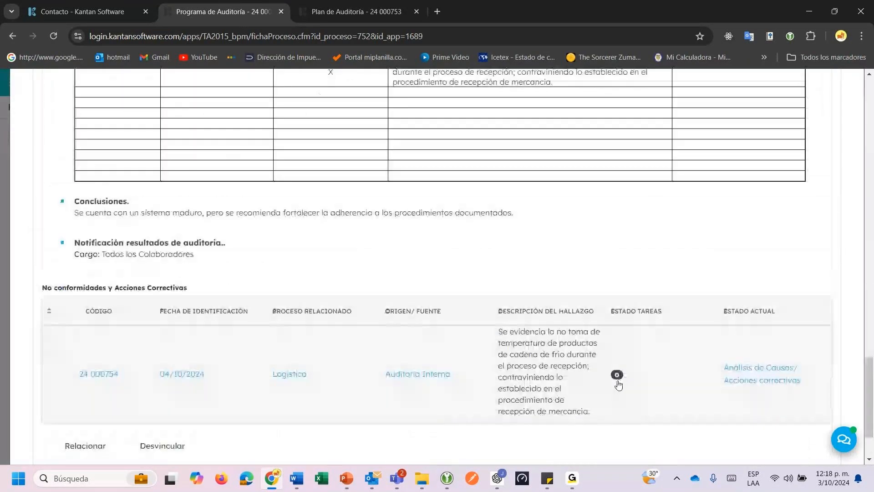
{"action": "left_click", "coordinate": [749, 443]}
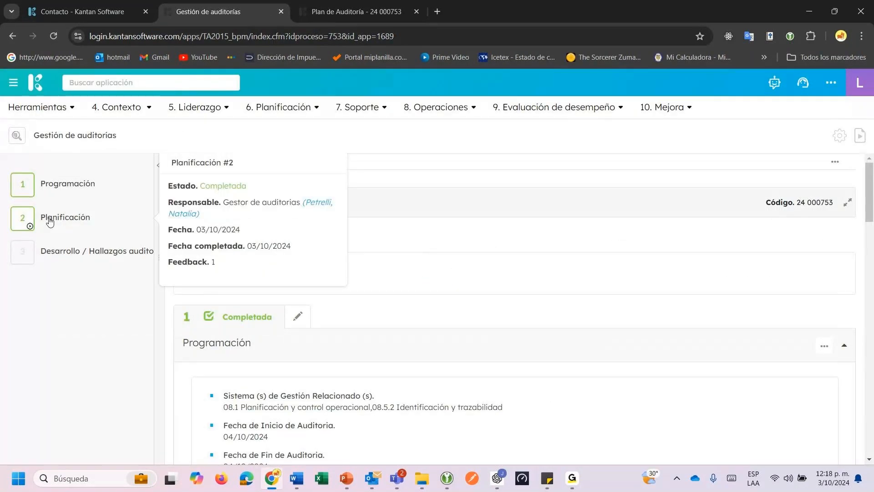
Bulk-select both Pendiente agenda tasks under Planificación and bring up Cambiar estado.
{"action": "left_click", "coordinate": [50, 222]}
{"action": "scroll", "coordinate": [485, 318], "scroll_direction": "down", "scroll_amount": 3}
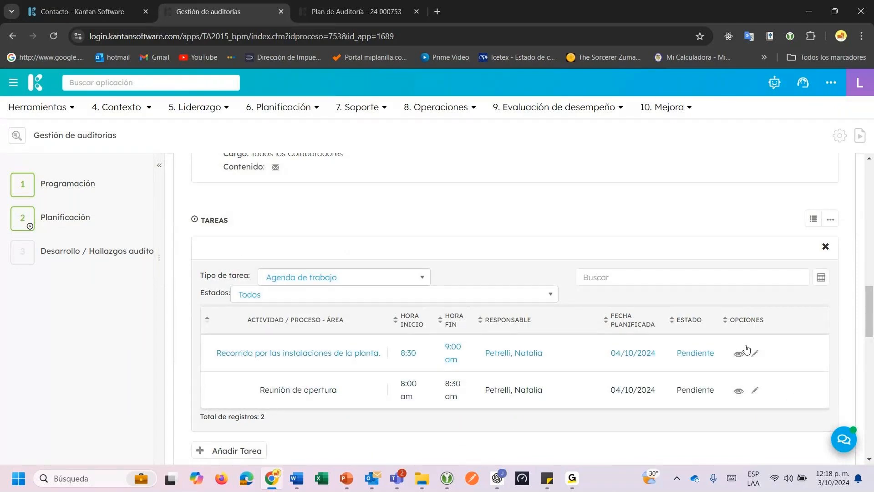
{"action": "scroll", "coordinate": [797, 319], "scroll_direction": "up", "scroll_amount": 3}
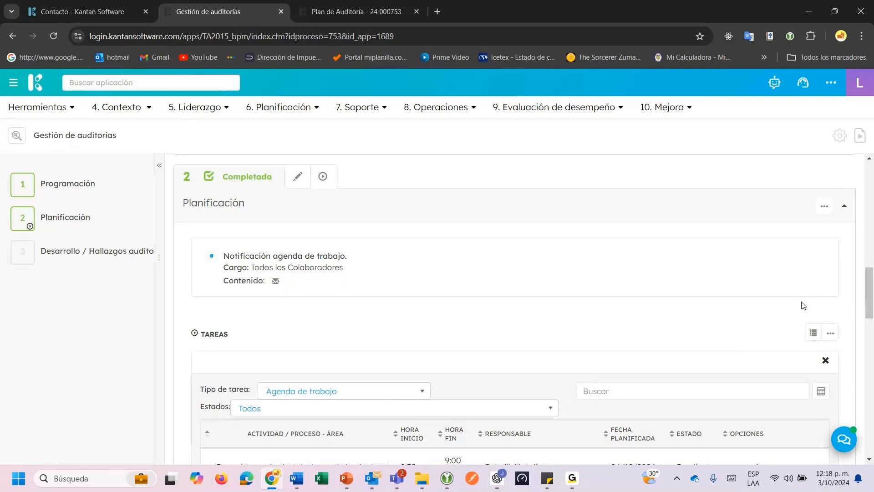
{"action": "left_click", "coordinate": [822, 213]}
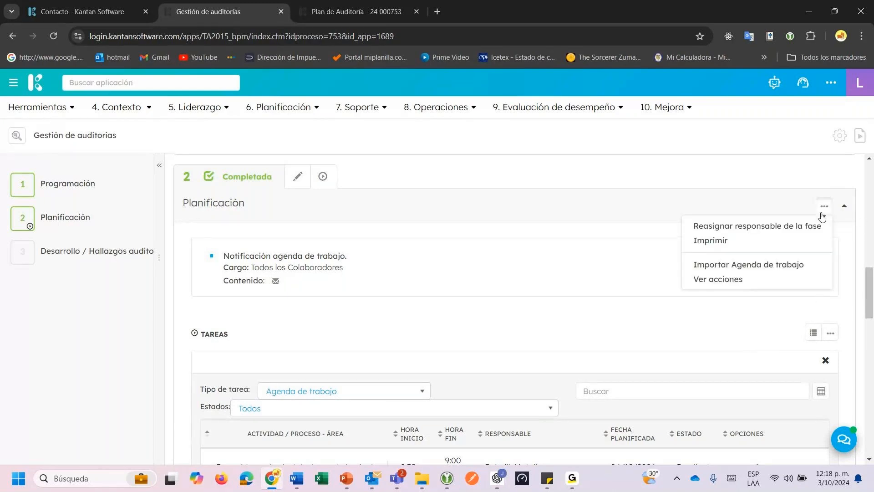
{"action": "left_click", "coordinate": [759, 346]}
{"action": "left_click", "coordinate": [814, 336]}
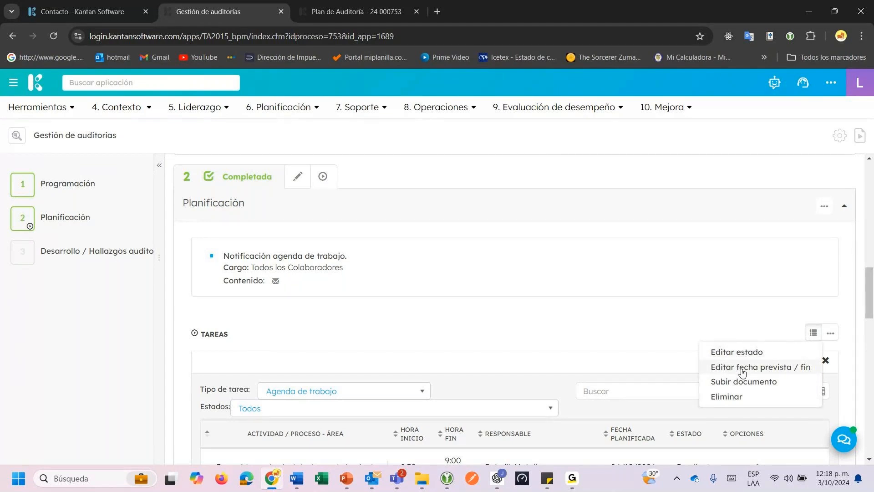
{"action": "left_click", "coordinate": [743, 369]}
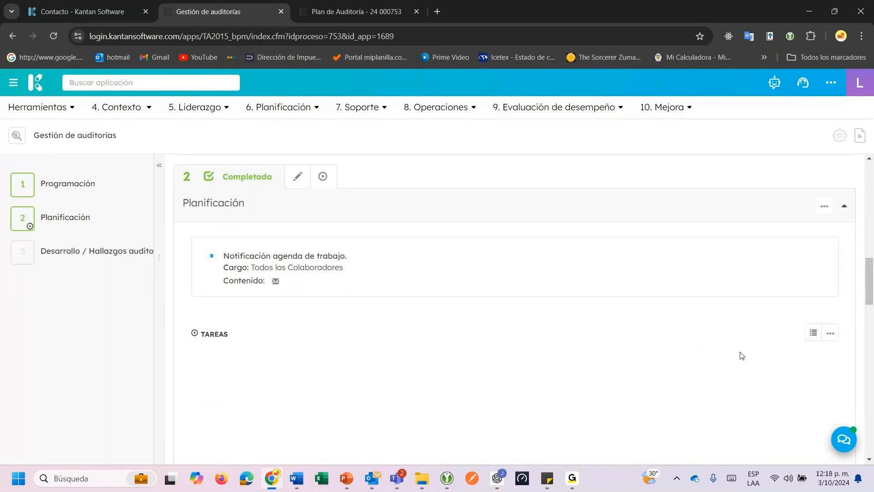
{"action": "scroll", "coordinate": [740, 355], "scroll_direction": "down", "scroll_amount": 5}
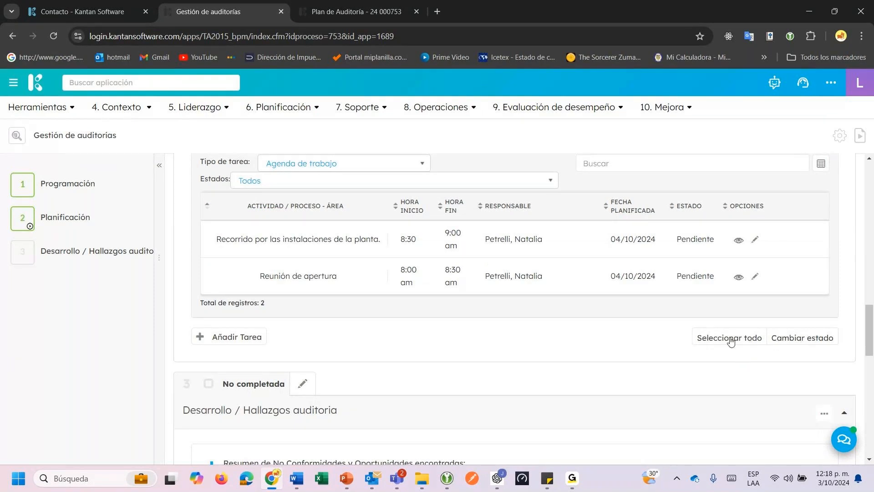
{"action": "left_click", "coordinate": [757, 340]}
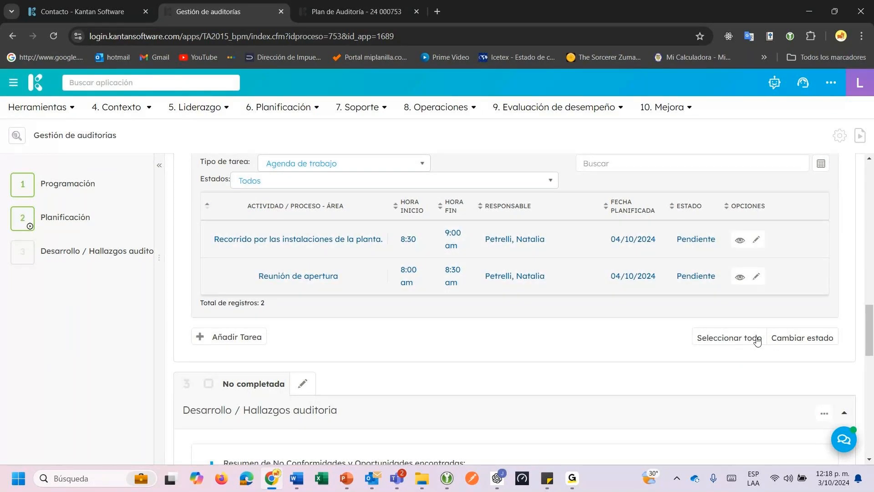
{"action": "left_click", "coordinate": [783, 340]}
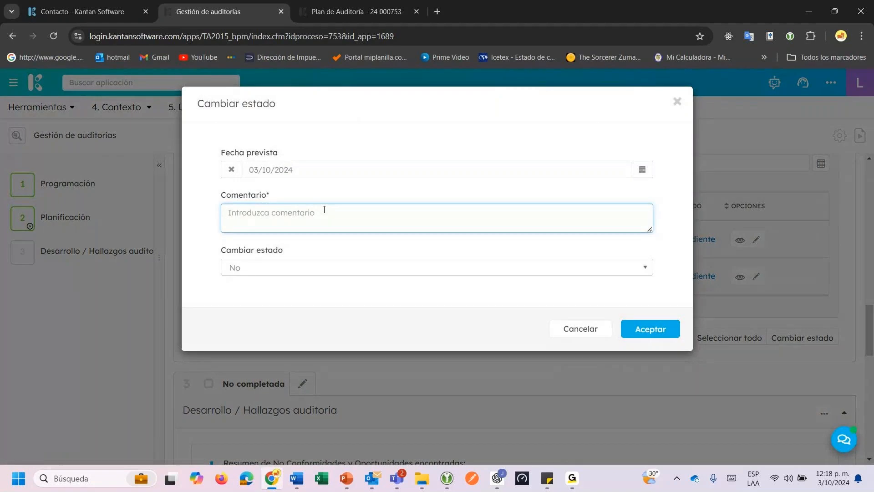
Set both agenda tasks to Cerrado with comment 'Se cumplio con la agenda de trabajo establecida'.
{"action": "type", "text": "Se cumplio con la agenda de trabajo estable"}
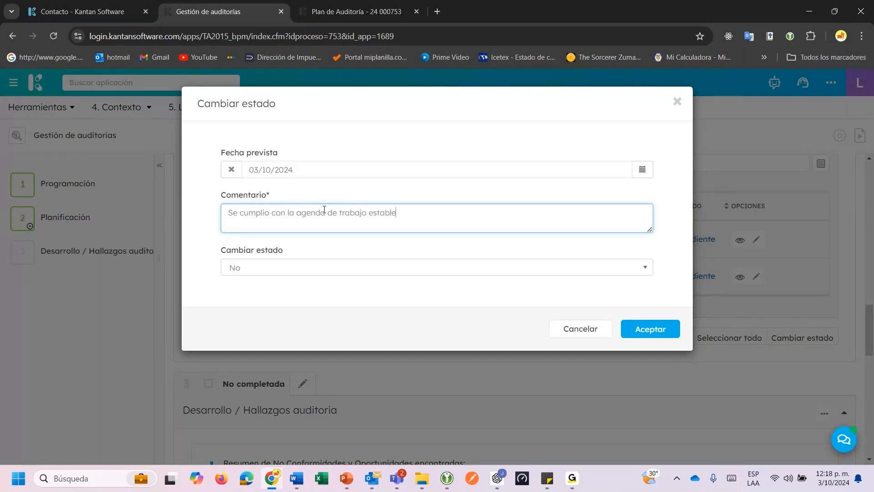
{"action": "type", "text": "ciada"}
{"action": "left_click", "coordinate": [302, 271]}
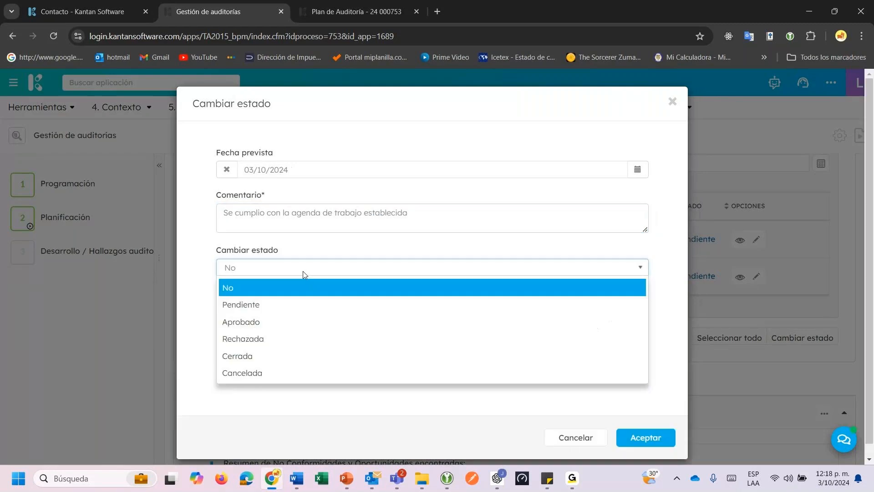
{"action": "left_click", "coordinate": [257, 356]}
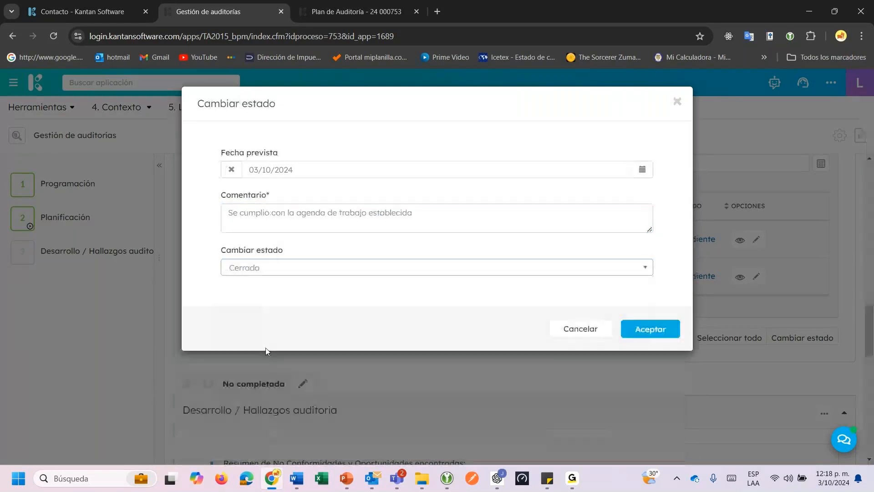
{"action": "left_click", "coordinate": [638, 330]}
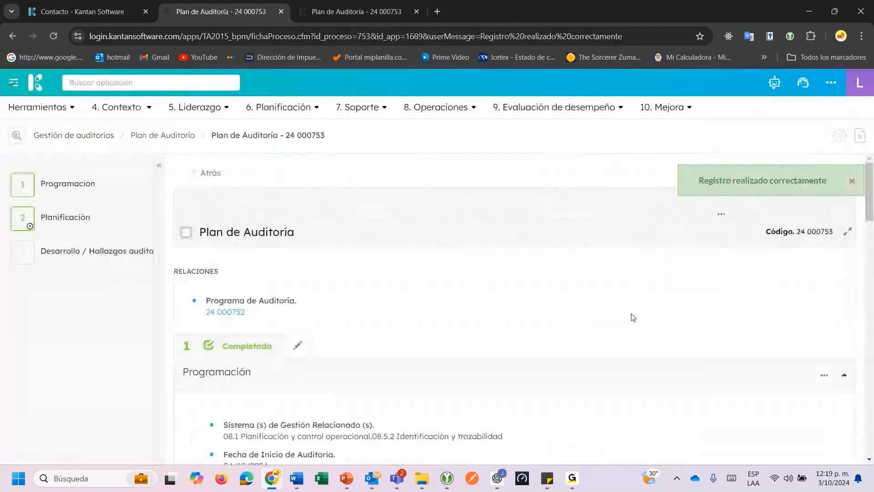
Open nonconformity 24 000754 from the No conformidades y Acciones Correctivas table.
{"action": "scroll", "coordinate": [633, 317], "scroll_direction": "down", "scroll_amount": 4}
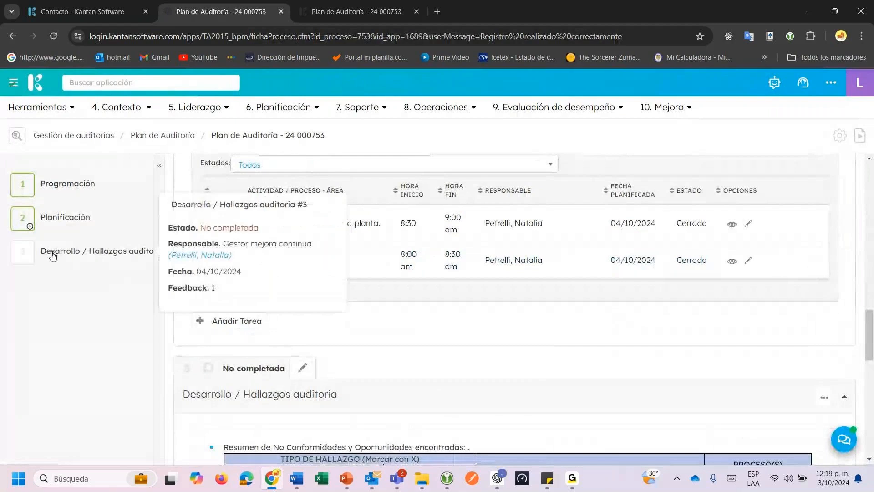
{"action": "scroll", "coordinate": [479, 262], "scroll_direction": "down", "scroll_amount": 4}
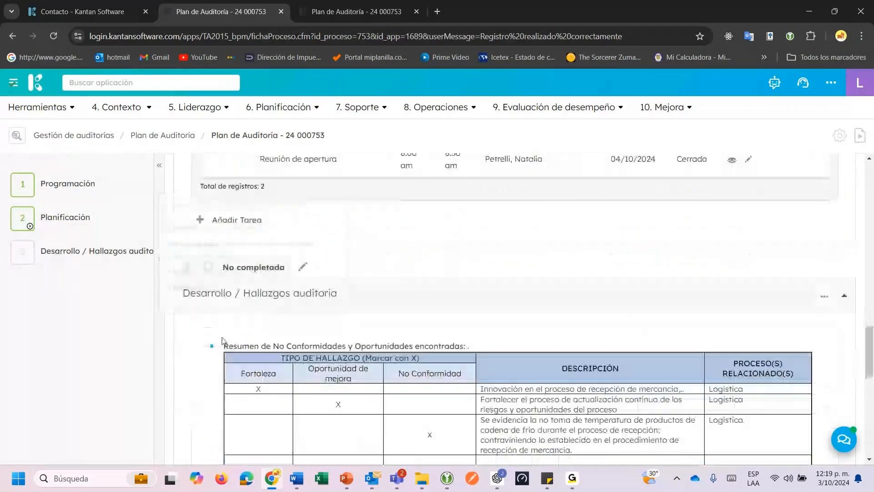
{"action": "scroll", "coordinate": [480, 259], "scroll_direction": "down", "scroll_amount": 1}
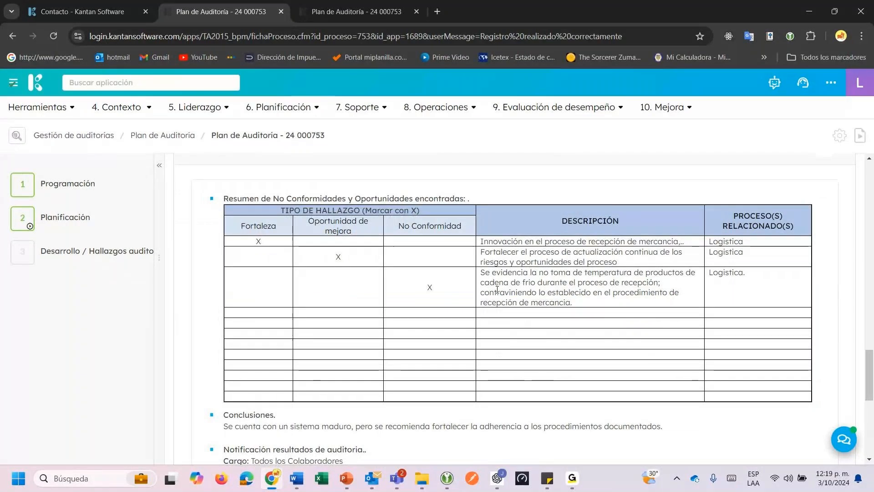
{"action": "scroll", "coordinate": [181, 236], "scroll_direction": "down", "scroll_amount": 5}
{"action": "left_click_drag", "start_coordinate": [203, 167], "coordinate": [338, 169]}
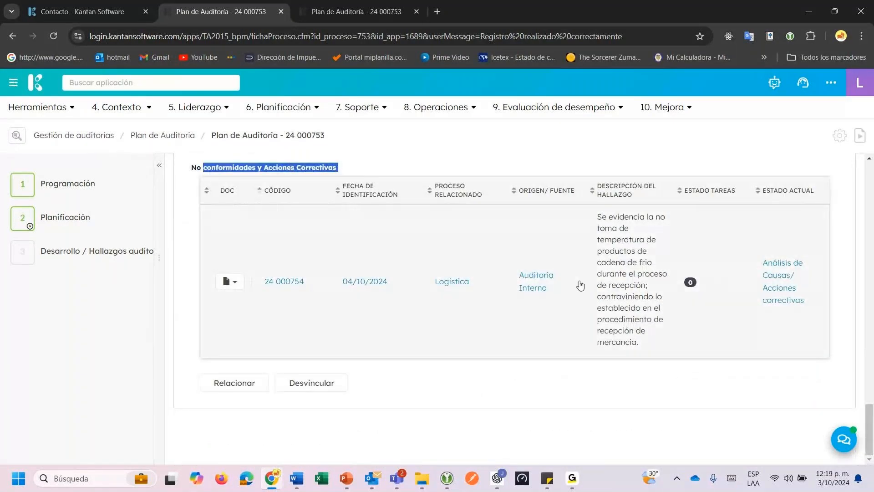
{"action": "left_click", "coordinate": [548, 288]}
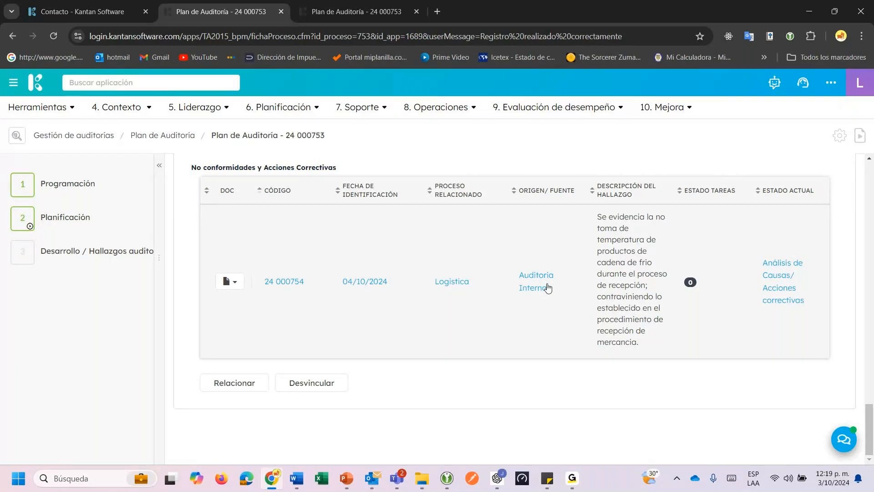
{"action": "scroll", "coordinate": [606, 339], "scroll_direction": "down", "scroll_amount": 10}
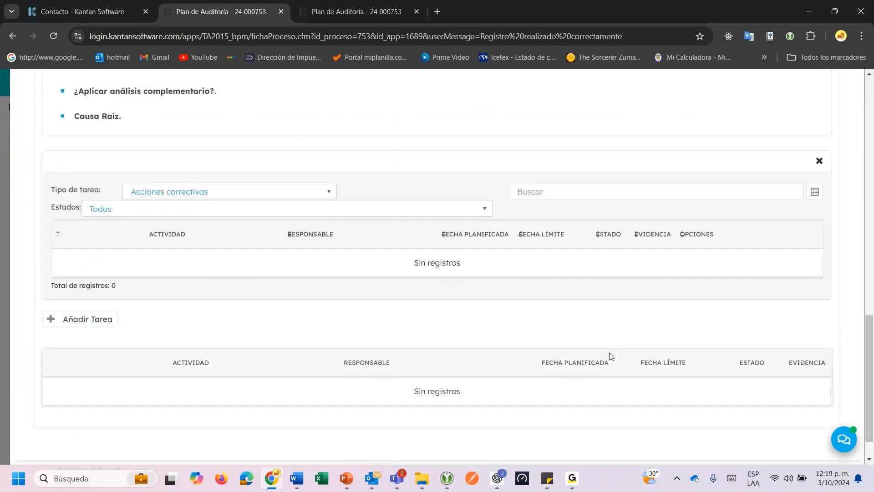
Go to the improvement record of 24 000754 and show its Análisis de Causas/ Acciones correctivas step.
{"action": "scroll", "coordinate": [612, 356], "scroll_direction": "down", "scroll_amount": 2}
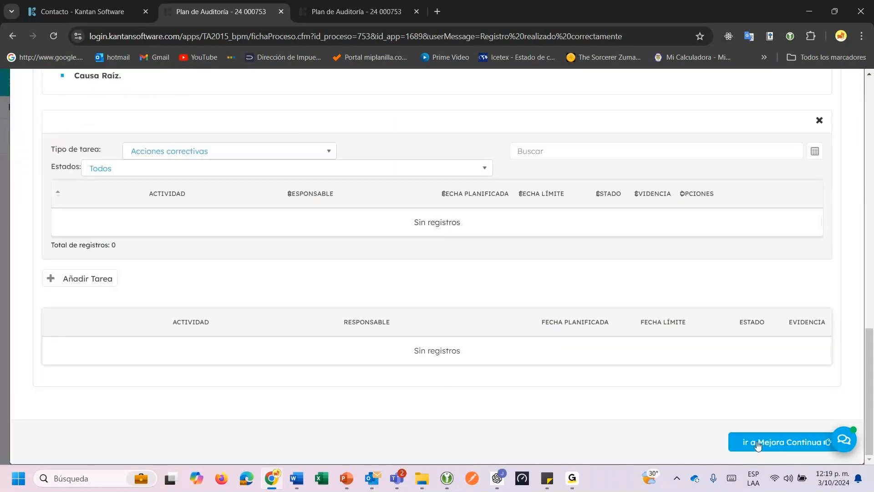
{"action": "left_click", "coordinate": [757, 442]}
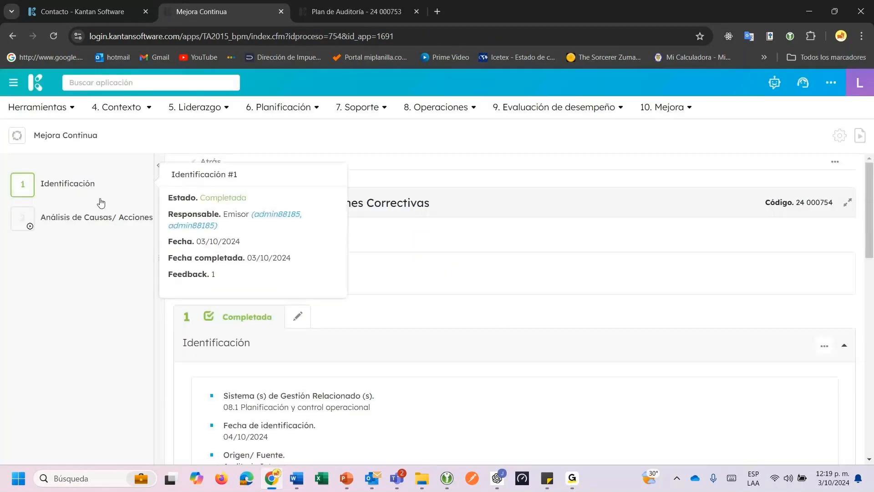
{"action": "left_click", "coordinate": [52, 224]}
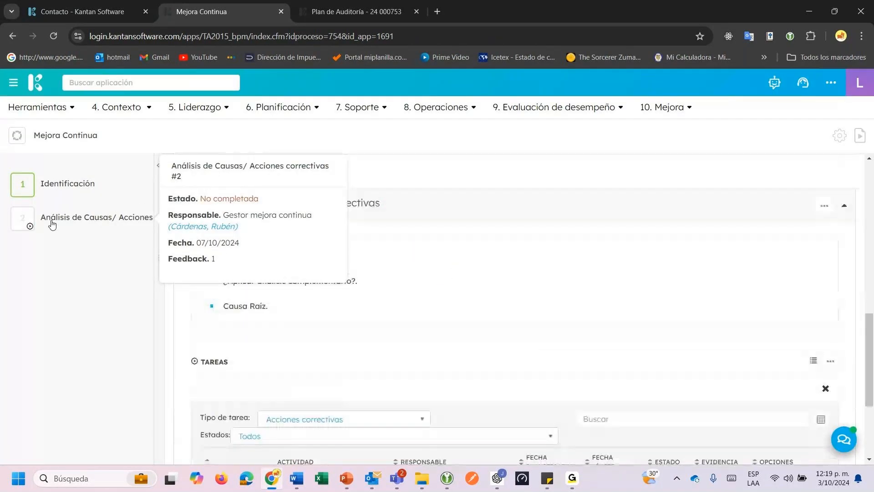
{"action": "scroll", "coordinate": [438, 337], "scroll_direction": "down", "scroll_amount": 1}
{"action": "scroll", "coordinate": [437, 337], "scroll_direction": "down", "scroll_amount": 3}
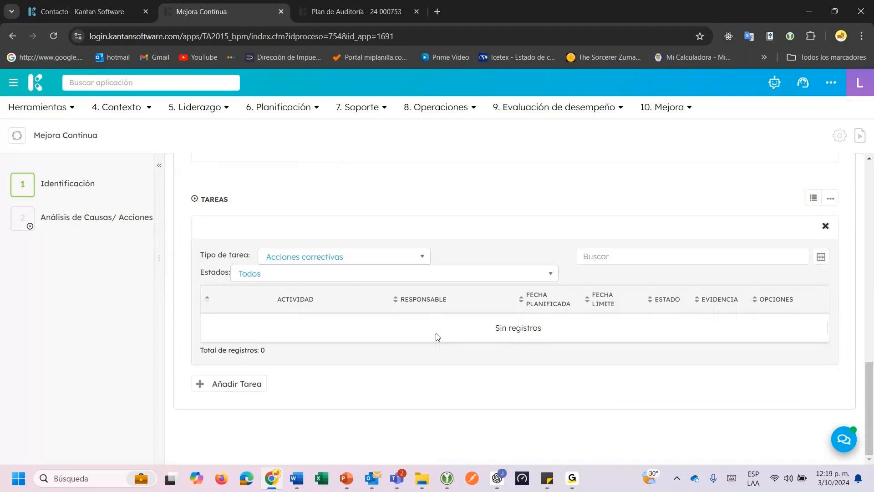
{"action": "scroll", "coordinate": [437, 337], "scroll_direction": "up", "scroll_amount": 3}
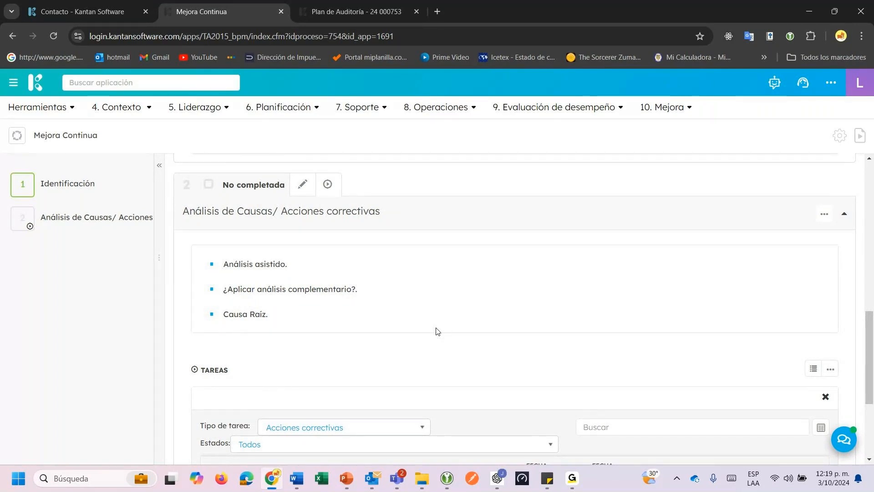
Edit step 2 and scroll to the blank Análisis asistido and Causa Raíz fields.
{"action": "left_click", "coordinate": [309, 184]}
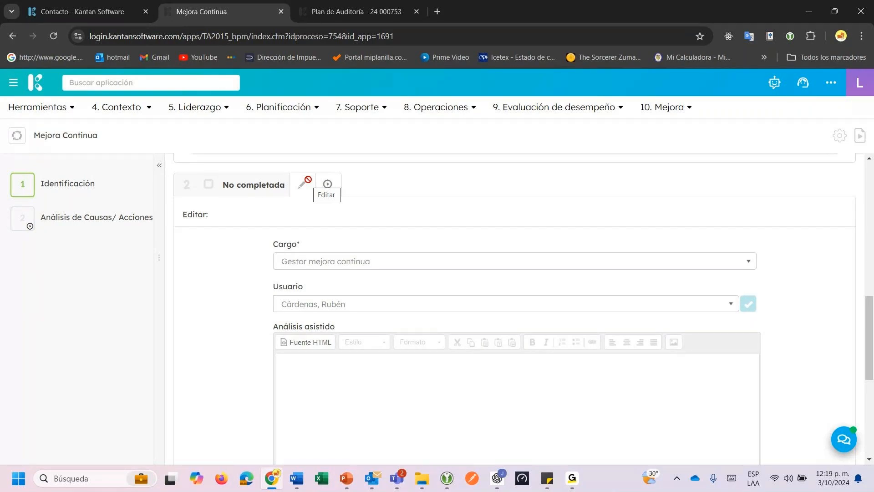
{"action": "scroll", "coordinate": [386, 285], "scroll_direction": "down", "scroll_amount": 1}
{"action": "scroll", "coordinate": [563, 311], "scroll_direction": "down", "scroll_amount": 3}
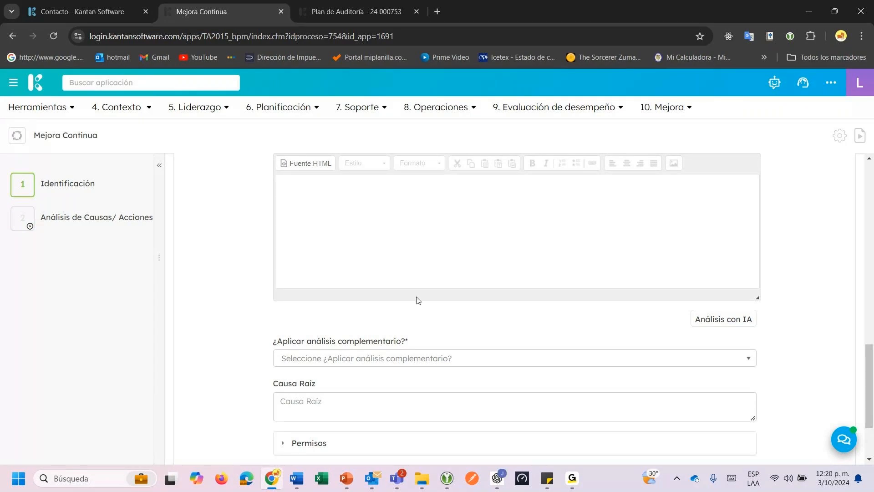
{"action": "scroll", "coordinate": [418, 300], "scroll_direction": "up", "scroll_amount": 1}
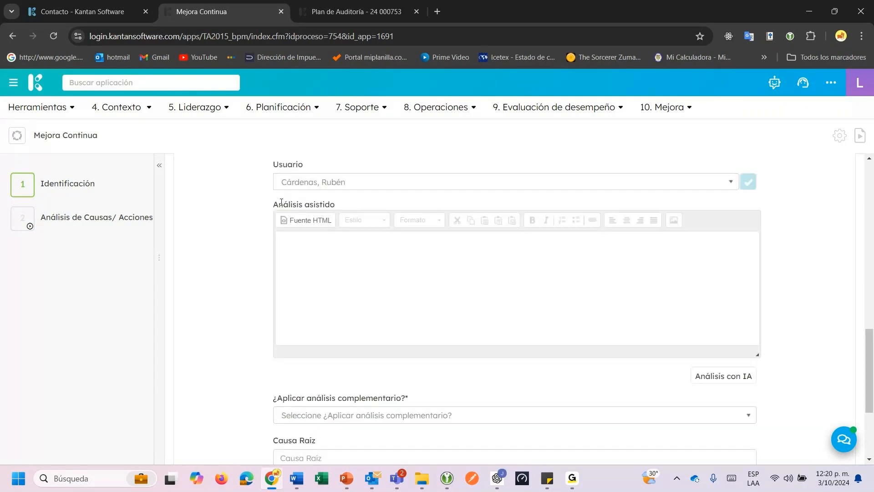
{"action": "left_click_drag", "start_coordinate": [281, 202], "coordinate": [320, 204]}
{"action": "scroll", "coordinate": [653, 314], "scroll_direction": "down", "scroll_amount": 1}
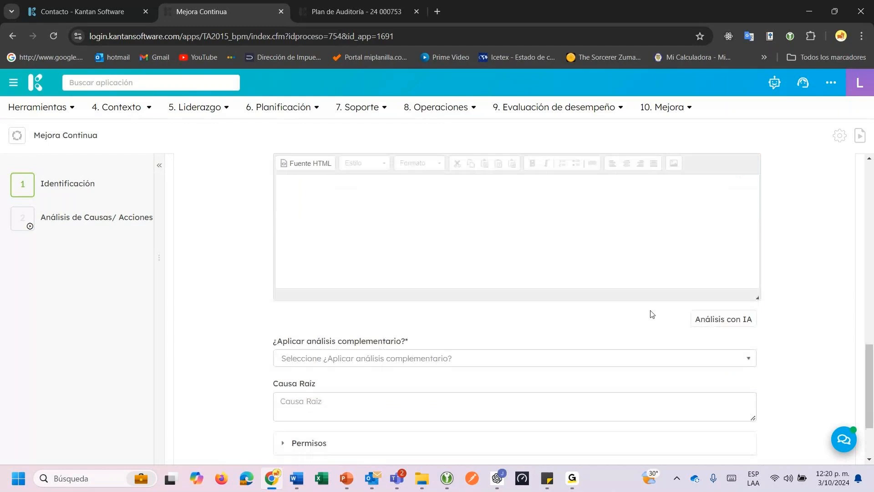
Generate and regenerate the Ishikawa analysis with Análisis con IA, reviewing its problem statement.
{"action": "left_click", "coordinate": [711, 321]}
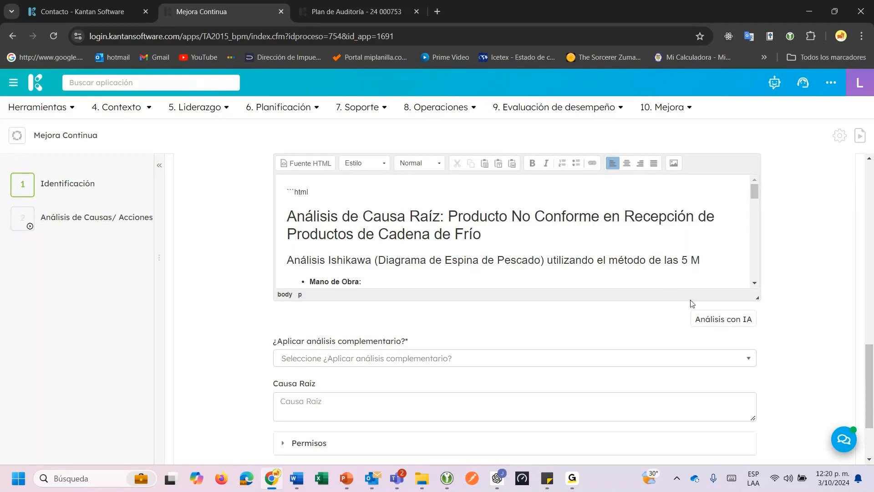
{"action": "left_click", "coordinate": [712, 324]}
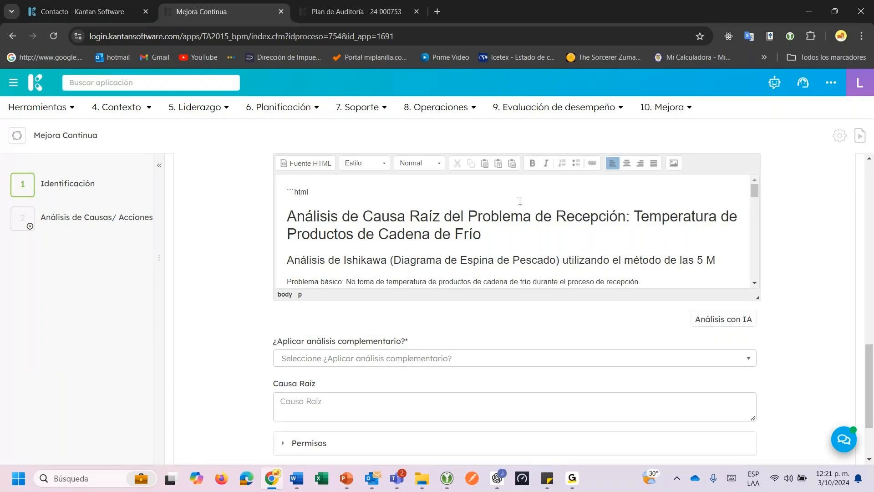
{"action": "left_click_drag", "start_coordinate": [332, 216], "coordinate": [591, 217]}
{"action": "scroll", "coordinate": [598, 218], "scroll_direction": "down", "scroll_amount": 1}
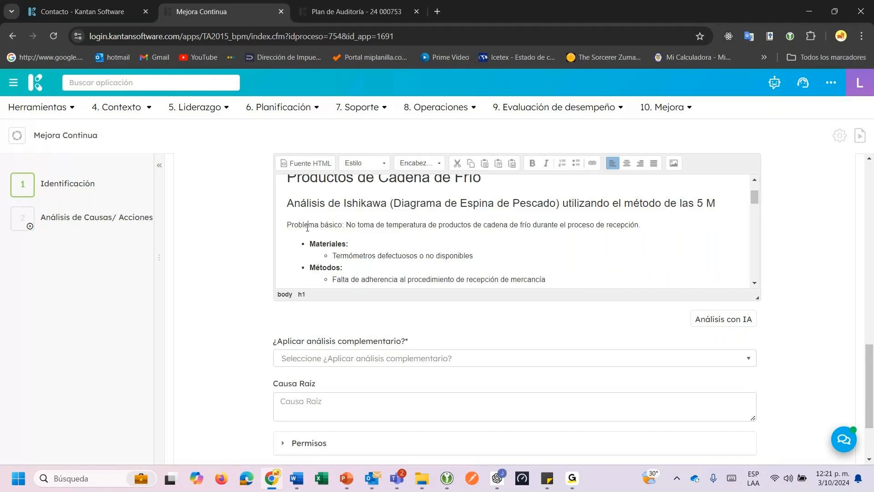
{"action": "left_click_drag", "start_coordinate": [307, 227], "coordinate": [605, 234]}
{"action": "scroll", "coordinate": [454, 251], "scroll_direction": "down", "scroll_amount": 1}
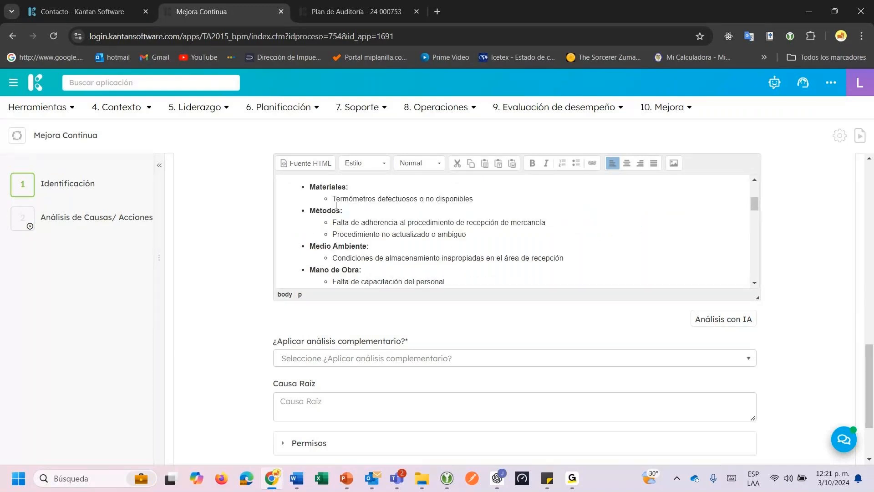
Review the Materiales and Métodos causes: faulty thermometers, procedure non-adherence, outdated procedure.
{"action": "left_click_drag", "start_coordinate": [336, 203], "coordinate": [473, 201]}
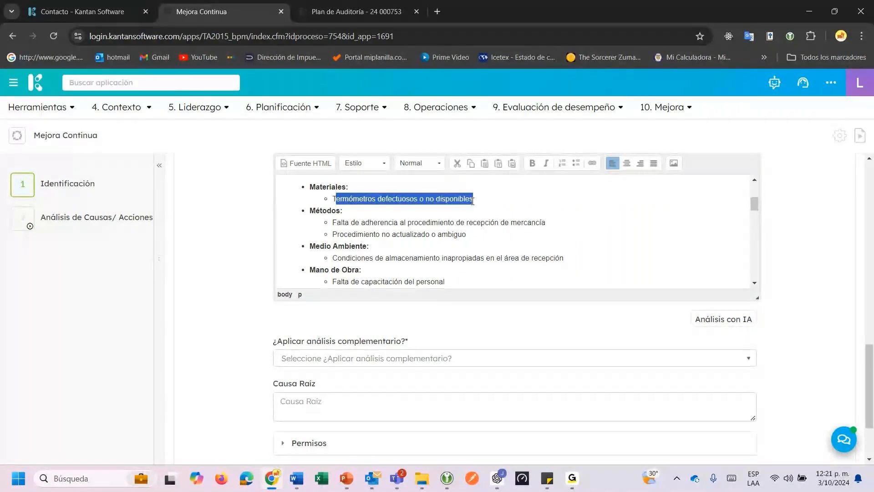
{"action": "left_click", "coordinate": [407, 191]}
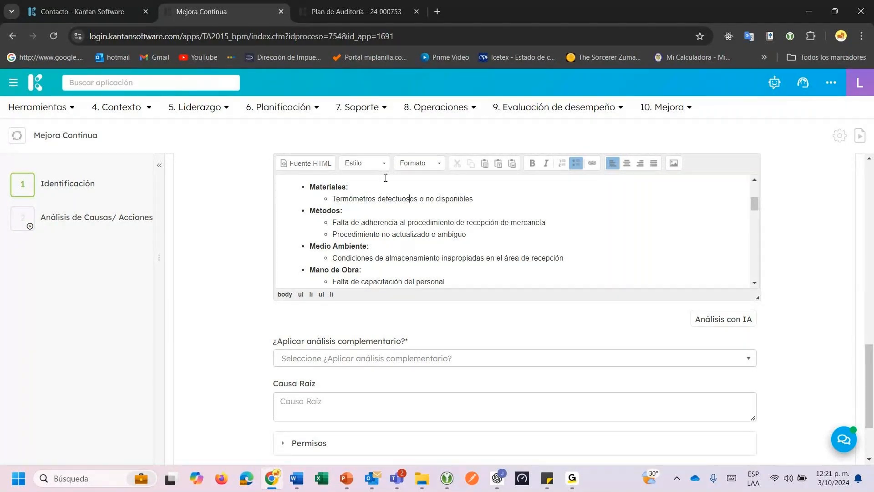
{"action": "left_click_drag", "start_coordinate": [337, 222], "coordinate": [357, 221]}
{"action": "left_click", "coordinate": [355, 196]}
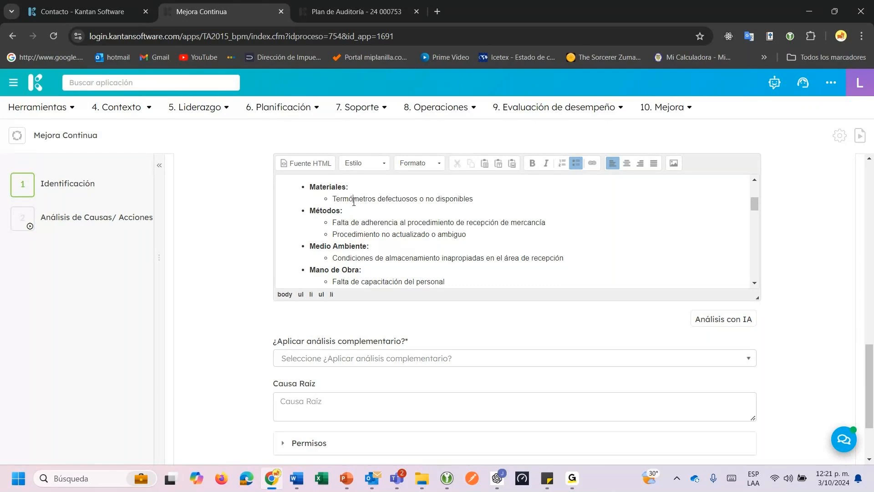
{"action": "left_click", "coordinate": [333, 222]}
{"action": "left_click_drag", "start_coordinate": [333, 223], "coordinate": [556, 223]}
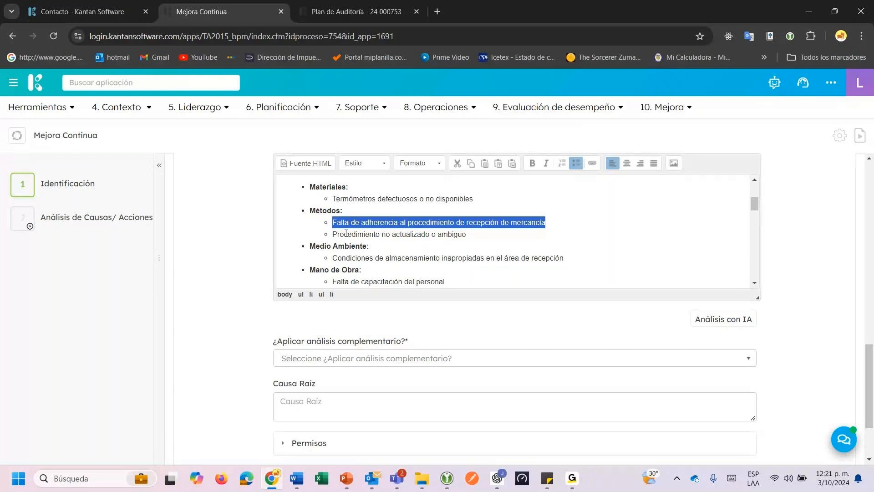
{"action": "left_click_drag", "start_coordinate": [346, 233], "coordinate": [484, 236]}
{"action": "scroll", "coordinate": [492, 237], "scroll_direction": "down", "scroll_amount": 1}
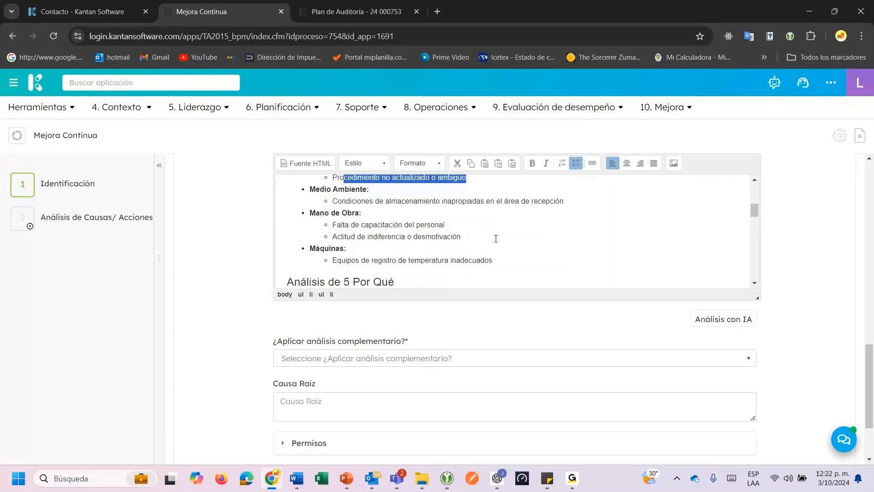
{"action": "left_click", "coordinate": [340, 201]}
Review the storage, staff training, attitude and inadequate temperature equipment causes.
{"action": "left_click_drag", "start_coordinate": [339, 202], "coordinate": [524, 214]}
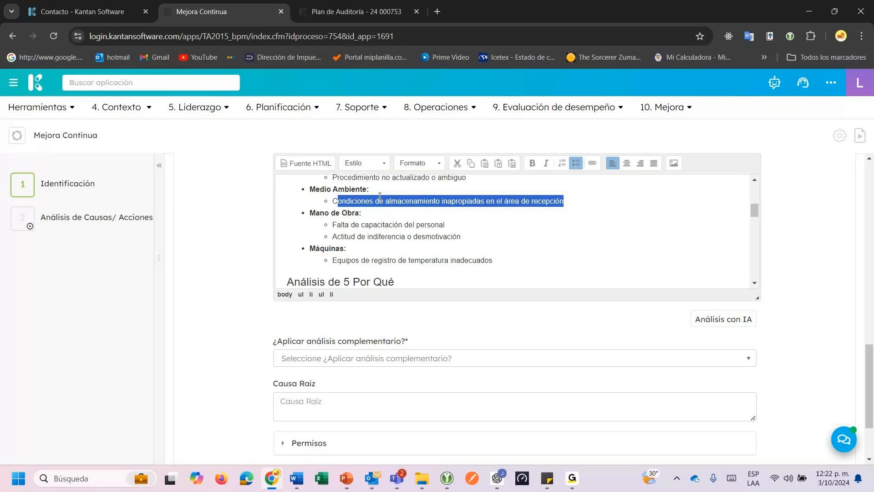
{"action": "left_click_drag", "start_coordinate": [348, 225], "coordinate": [447, 225]}
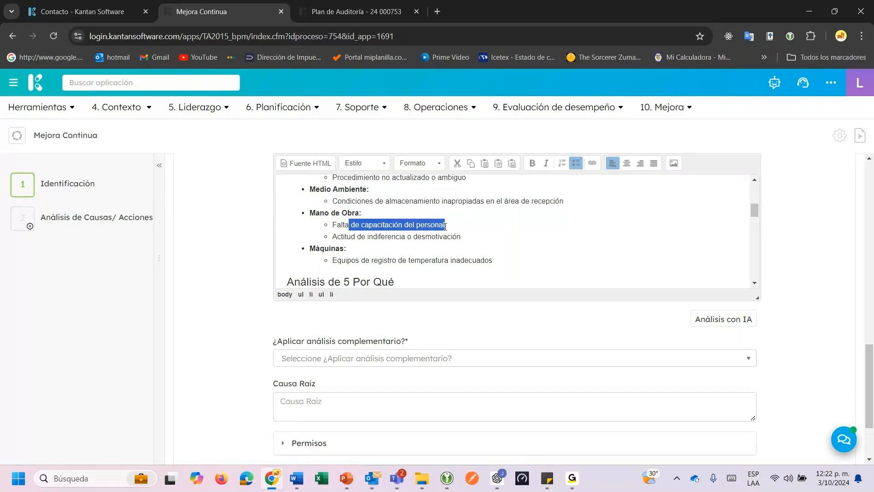
{"action": "left_click_drag", "start_coordinate": [348, 237], "coordinate": [432, 245]}
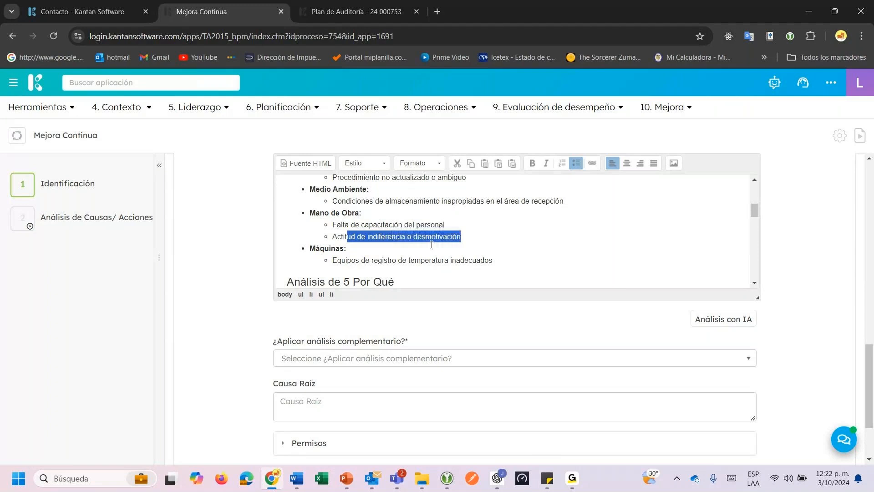
{"action": "left_click", "coordinate": [347, 235]}
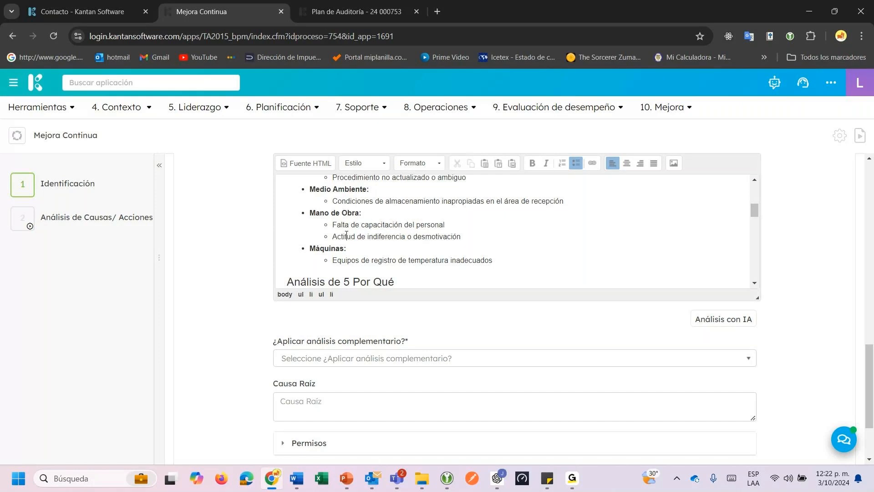
{"action": "left_click_drag", "start_coordinate": [333, 238], "coordinate": [437, 237]}
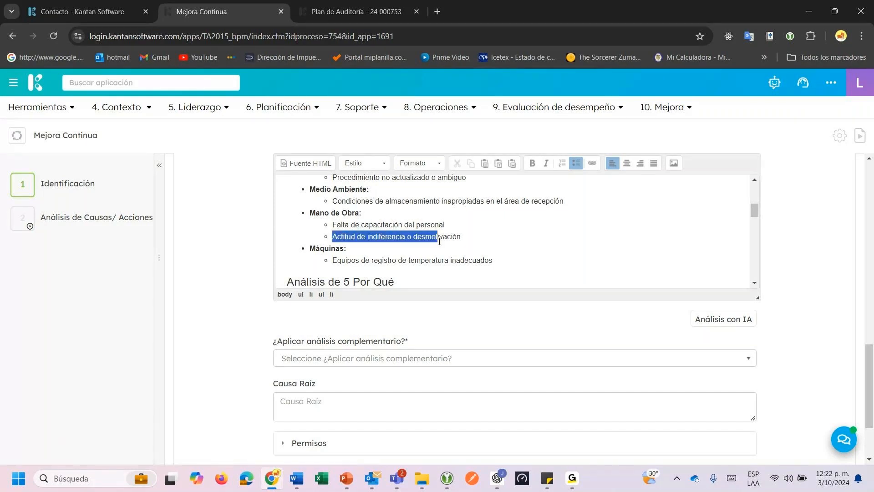
{"action": "scroll", "coordinate": [333, 209], "scroll_direction": "down", "scroll_amount": 1}
{"action": "left_click_drag", "start_coordinate": [335, 205], "coordinate": [495, 204]}
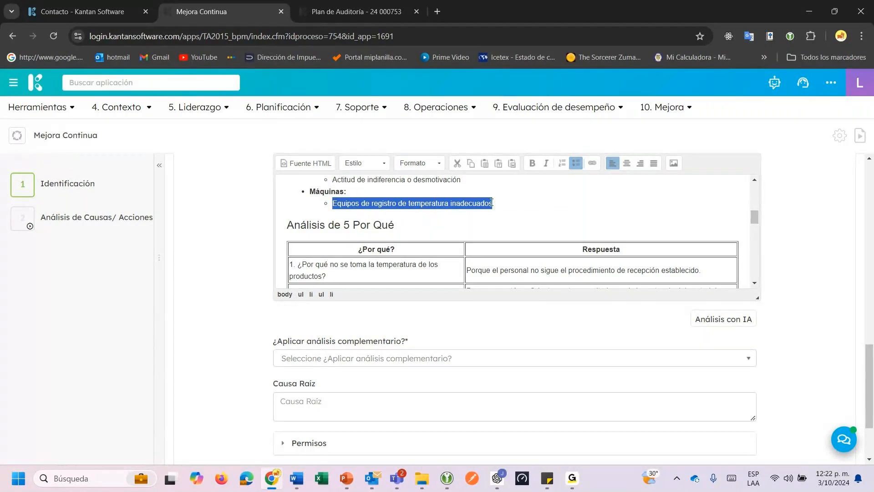
{"action": "scroll", "coordinate": [431, 231], "scroll_direction": "down", "scroll_amount": 1}
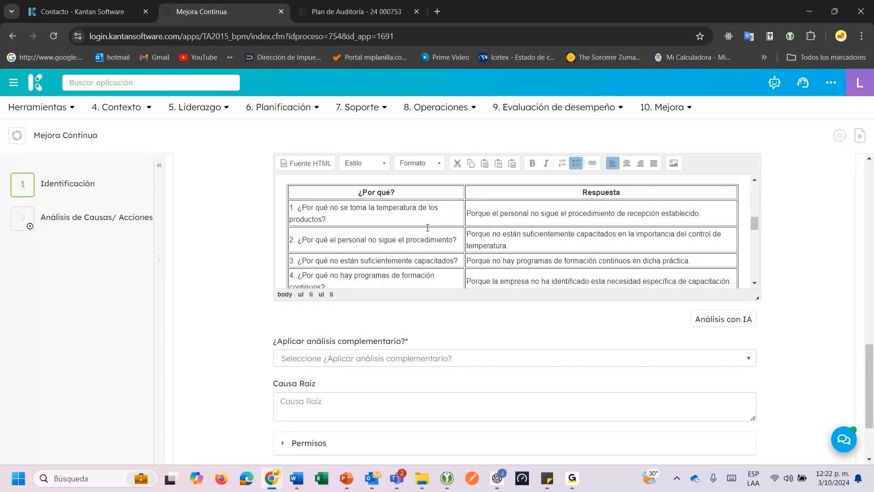
{"action": "left_click_drag", "start_coordinate": [490, 220], "coordinate": [694, 221]}
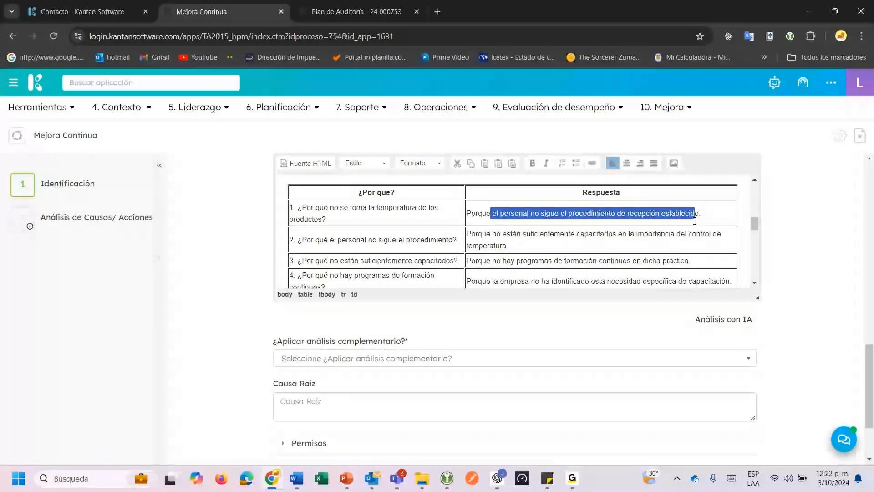
{"action": "left_click_drag", "start_coordinate": [496, 235], "coordinate": [581, 246]}
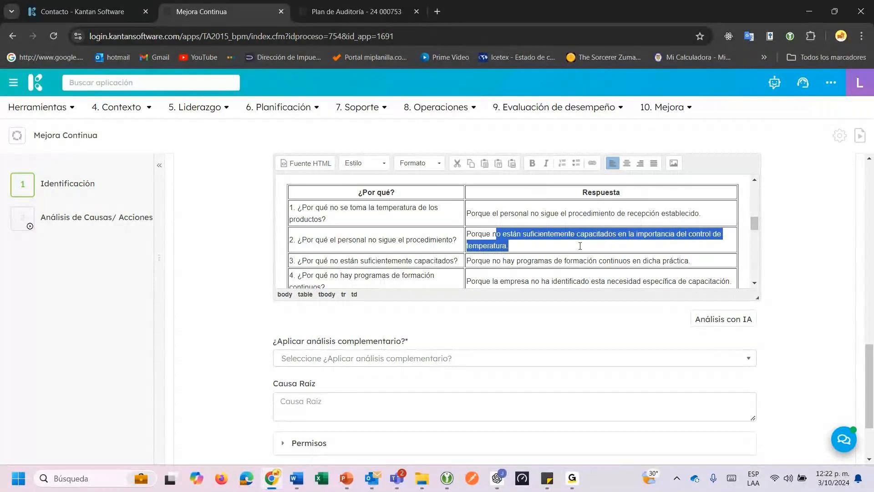
{"action": "scroll", "coordinate": [580, 246], "scroll_direction": "down", "scroll_amount": 1}
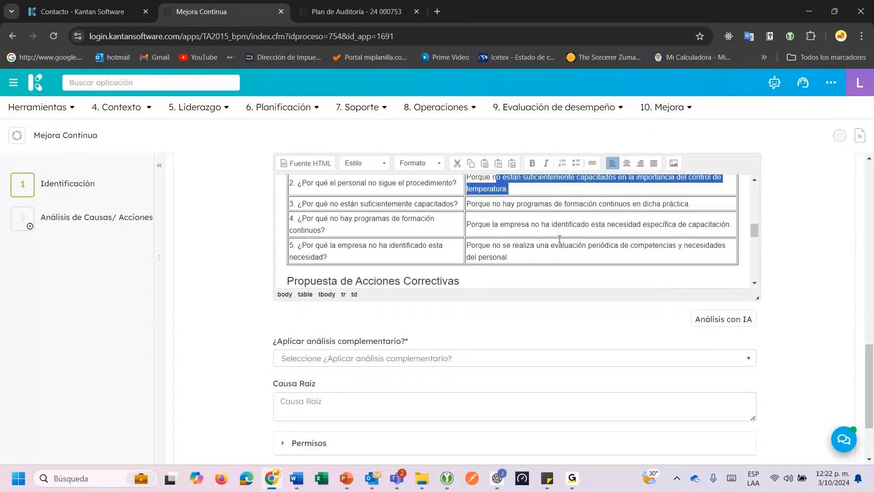
{"action": "left_click_drag", "start_coordinate": [467, 246], "coordinate": [506, 255]}
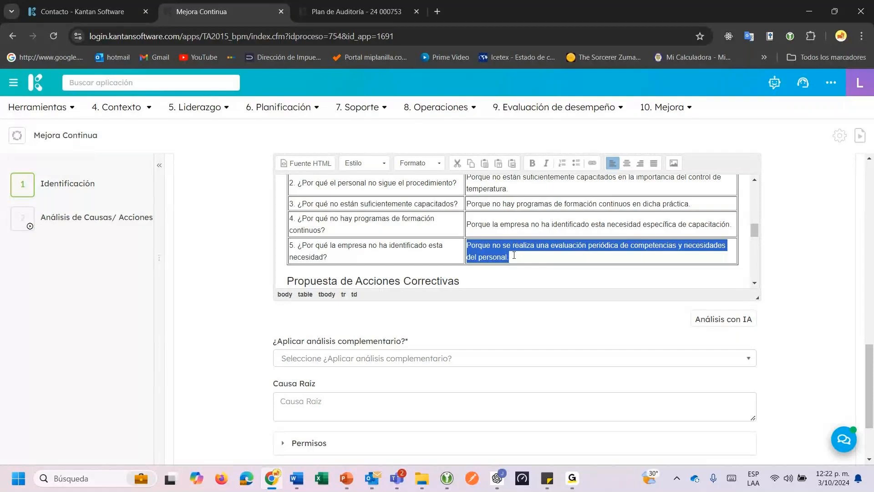
{"action": "scroll", "coordinate": [514, 255], "scroll_direction": "down", "scroll_amount": 1}
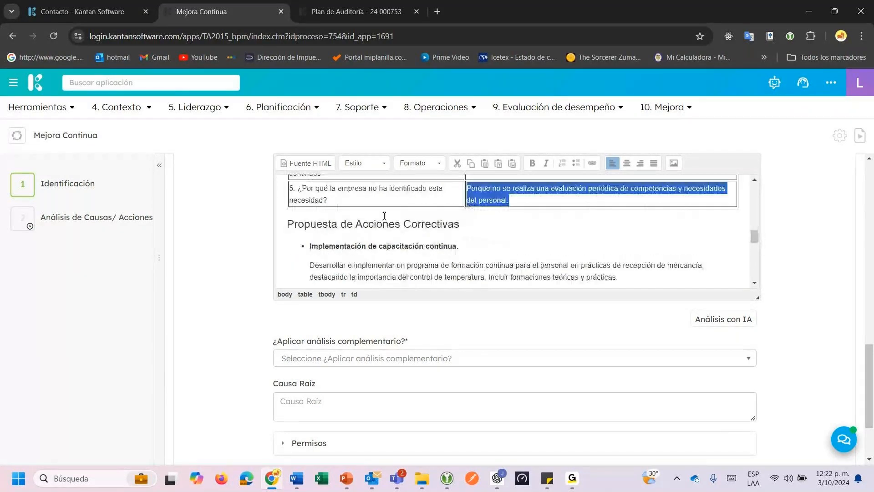
{"action": "left_click_drag", "start_coordinate": [377, 224], "coordinate": [395, 225]}
{"action": "left_click", "coordinate": [351, 249]}
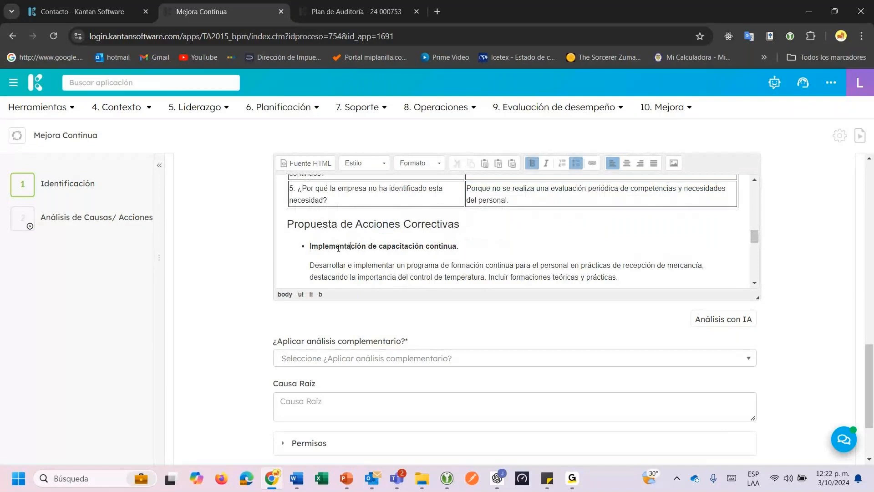
{"action": "left_click_drag", "start_coordinate": [338, 249], "coordinate": [310, 247]}
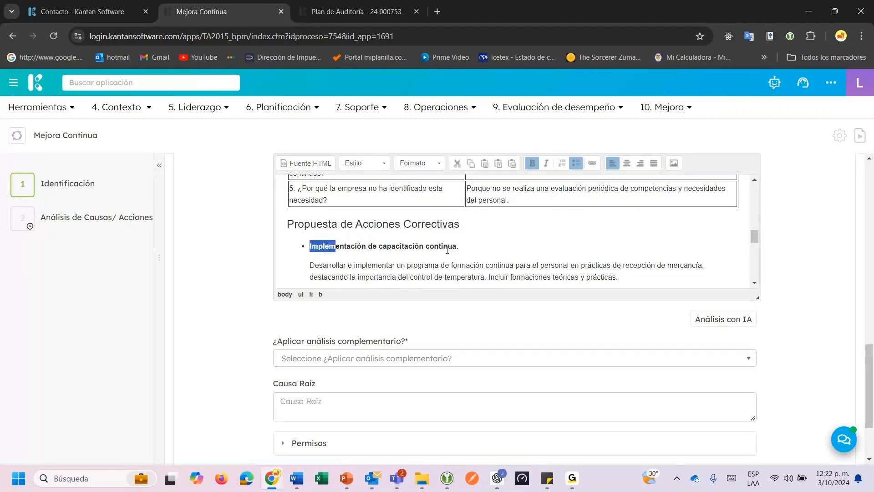
{"action": "scroll", "coordinate": [411, 248], "scroll_direction": "down", "scroll_amount": 2}
{"action": "left_click_drag", "start_coordinate": [356, 208], "coordinate": [619, 221]}
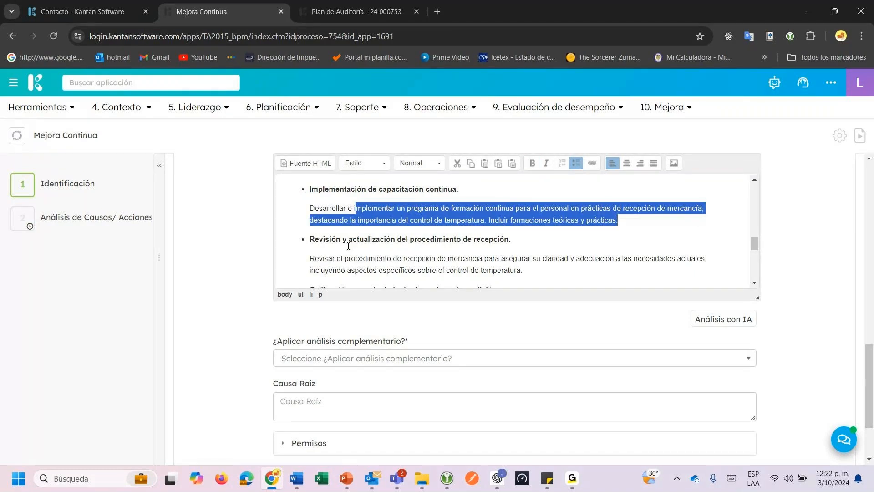
{"action": "scroll", "coordinate": [348, 246], "scroll_direction": "down", "scroll_amount": 1}
{"action": "left_click_drag", "start_coordinate": [358, 184], "coordinate": [463, 186]}
{"action": "left_click_drag", "start_coordinate": [331, 236], "coordinate": [488, 236]}
{"action": "scroll", "coordinate": [328, 242], "scroll_direction": "down", "scroll_amount": 1}
{"action": "scroll", "coordinate": [323, 245], "scroll_direction": "down", "scroll_amount": 1}
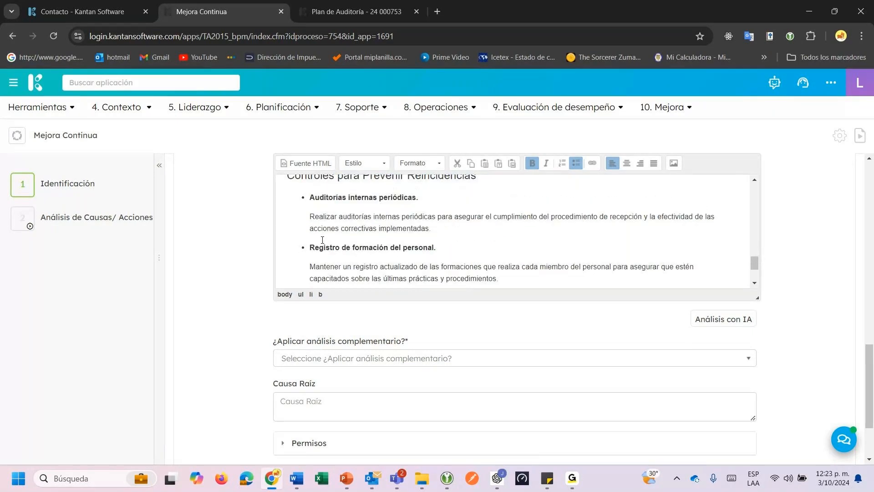
{"action": "left_click", "coordinate": [316, 204]}
{"action": "scroll", "coordinate": [360, 236], "scroll_direction": "down", "scroll_amount": 1}
{"action": "scroll", "coordinate": [360, 236], "scroll_direction": "up", "scroll_amount": 1}
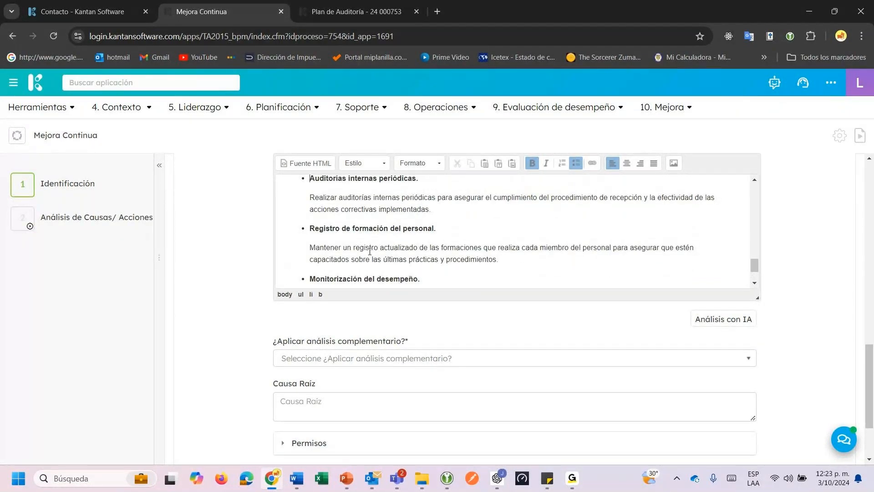
{"action": "scroll", "coordinate": [370, 251], "scroll_direction": "up", "scroll_amount": 5}
{"action": "left_click_drag", "start_coordinate": [467, 229], "coordinate": [513, 243]}
{"action": "key", "text": "ctrl+c"}
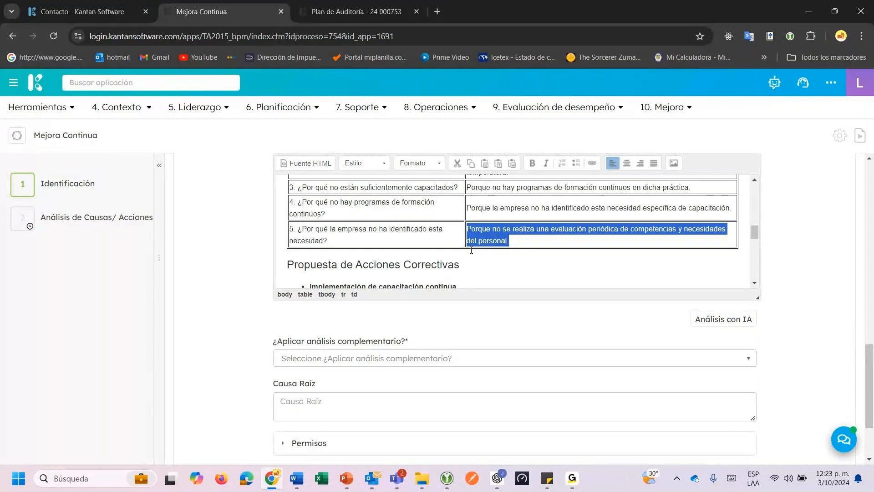
Try a complementary analysis, choosing 5 ¿Porqués? and then Otro as analysis type.
{"action": "scroll", "coordinate": [471, 250], "scroll_direction": "down", "scroll_amount": 2}
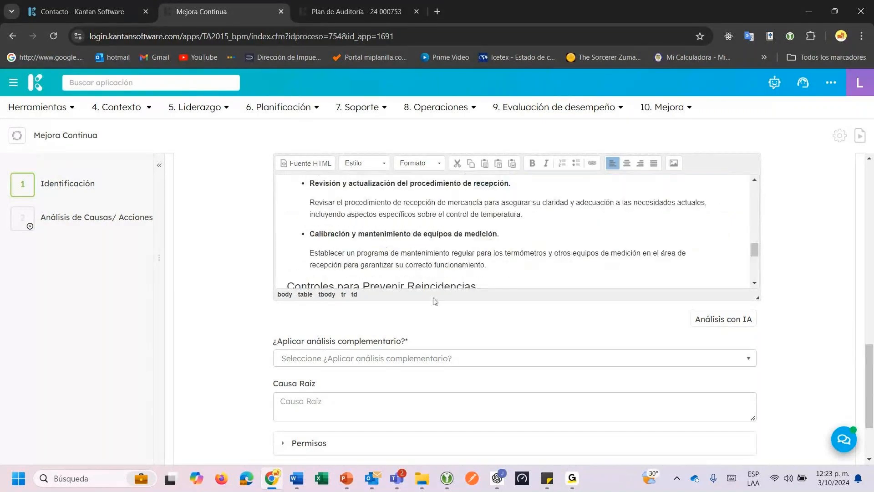
{"action": "left_click", "coordinate": [309, 358]}
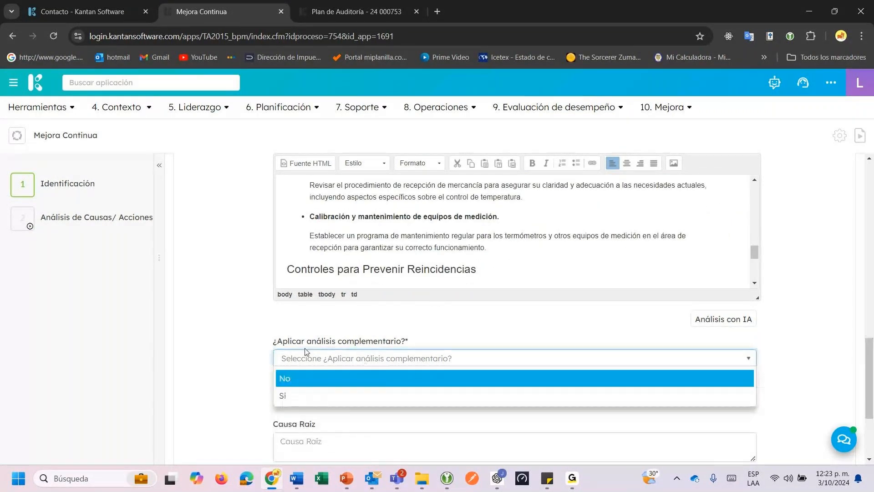
{"action": "left_click", "coordinate": [312, 398]}
{"action": "left_click", "coordinate": [313, 403]}
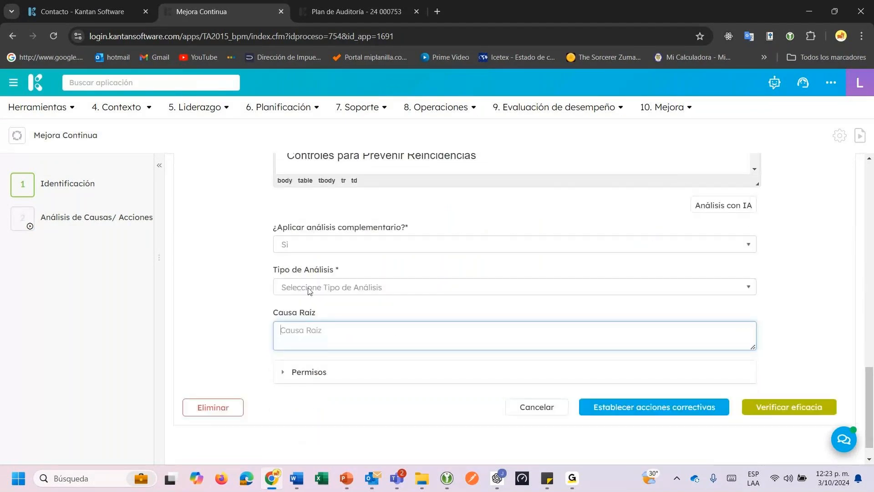
{"action": "left_click", "coordinate": [308, 288]}
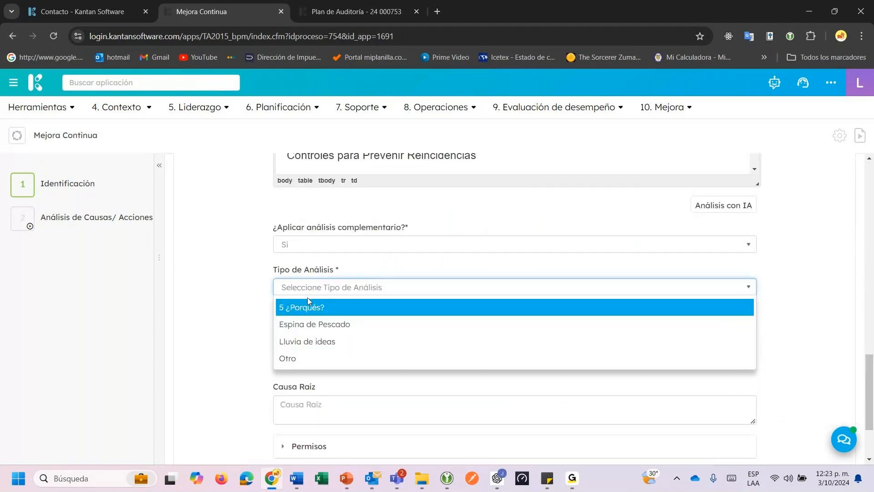
{"action": "left_click", "coordinate": [308, 309]}
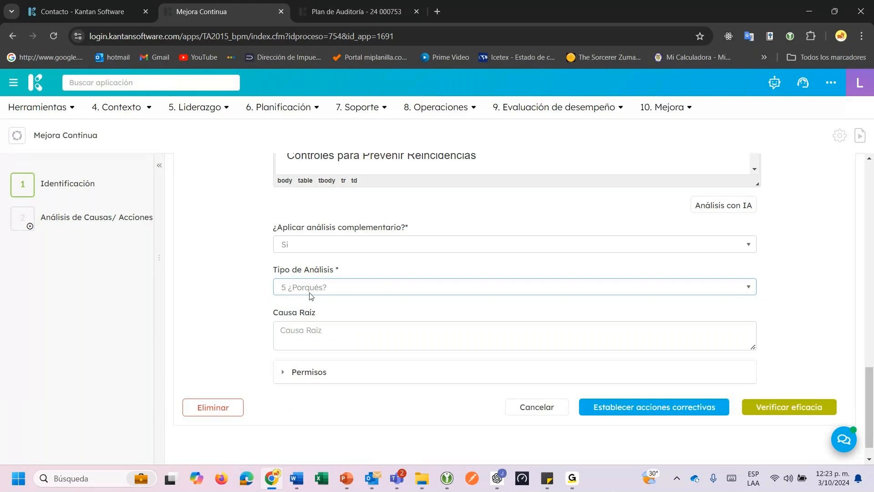
{"action": "left_click", "coordinate": [310, 294]}
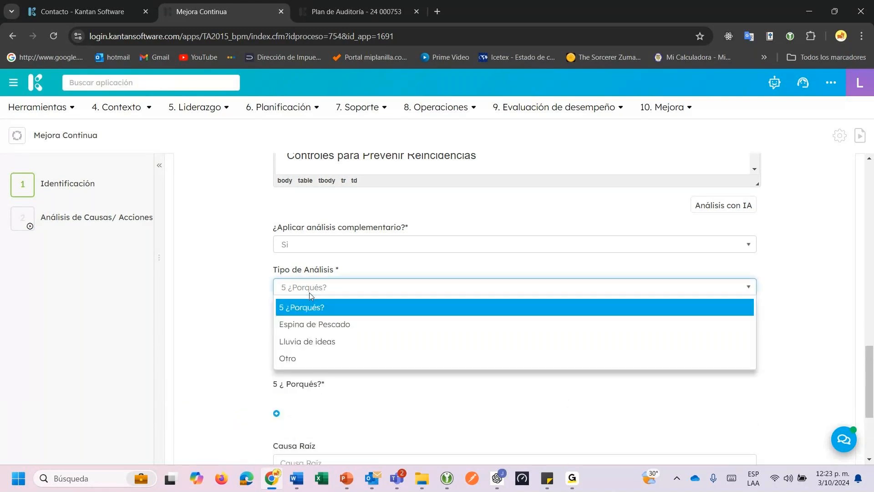
{"action": "left_click", "coordinate": [293, 358]}
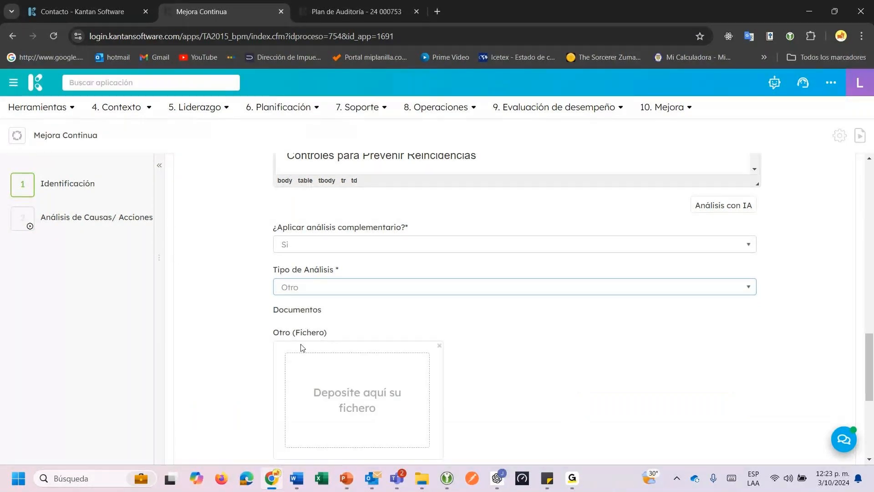
Revert complementary analysis to No, paste the staff-competency root cause, and submit.
{"action": "scroll", "coordinate": [303, 349], "scroll_direction": "down", "scroll_amount": 2}
{"action": "scroll", "coordinate": [303, 348], "scroll_direction": "up", "scroll_amount": 2}
{"action": "left_click", "coordinate": [314, 243]}
{"action": "left_click", "coordinate": [314, 268]}
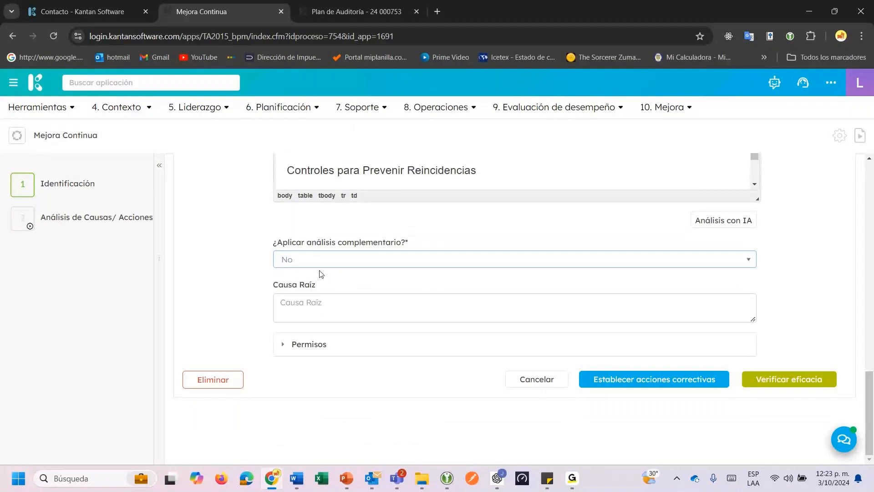
{"action": "left_click", "coordinate": [404, 316]}
{"action": "key", "text": "ctrl+v"}
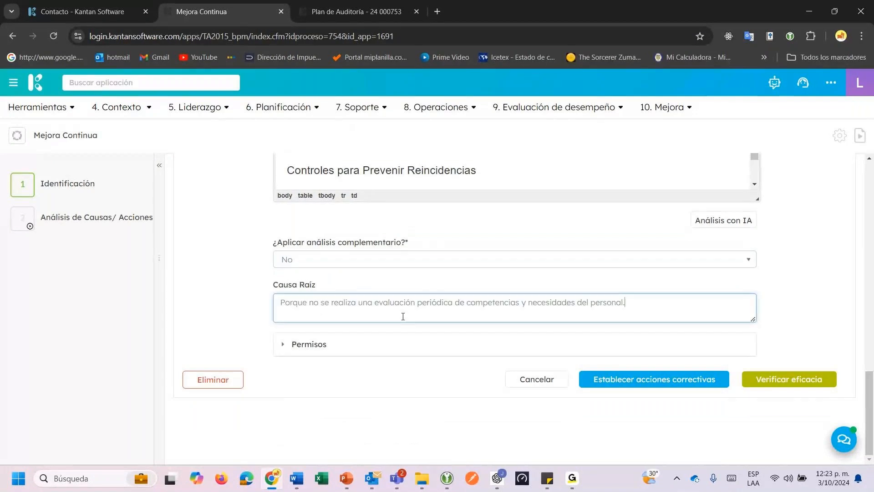
{"action": "left_click", "coordinate": [655, 384]}
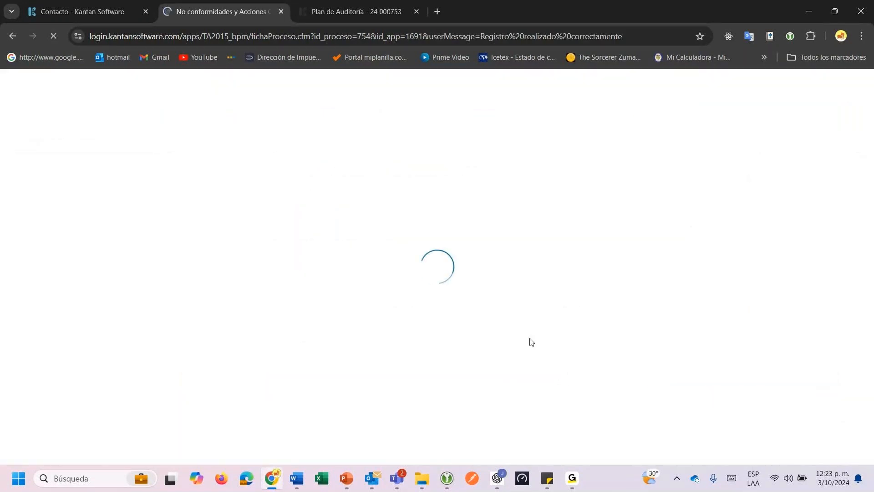
Scroll through the saved Ishikawa causes, 5 Por Qué table and prevention controls of 24 000754.
{"action": "scroll", "coordinate": [445, 293], "scroll_direction": "down", "scroll_amount": 10}
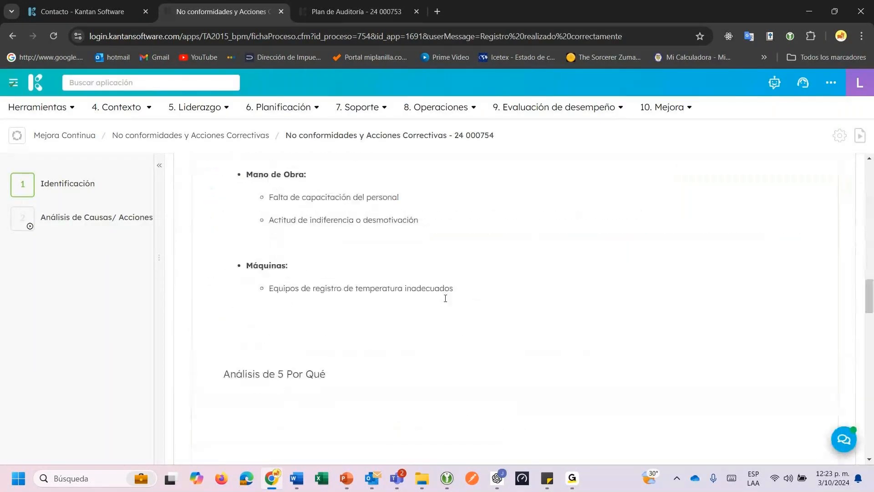
{"action": "scroll", "coordinate": [446, 300], "scroll_direction": "down", "scroll_amount": 3}
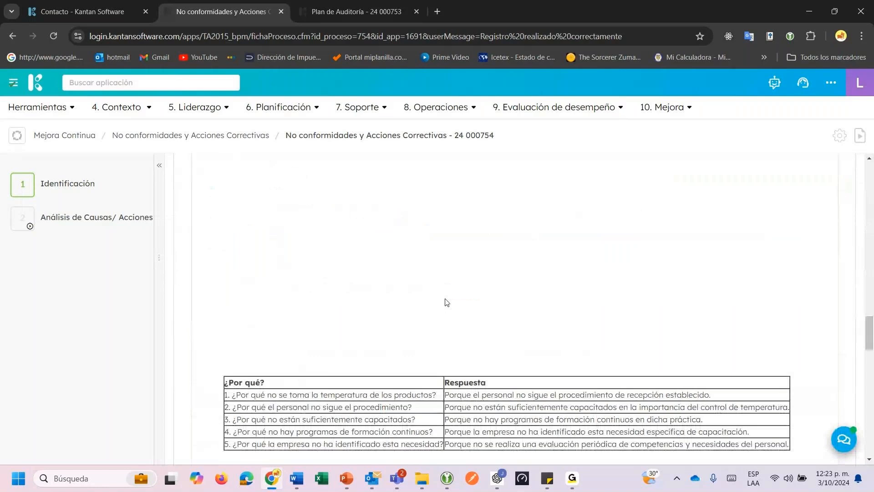
{"action": "scroll", "coordinate": [447, 301], "scroll_direction": "down", "scroll_amount": 5}
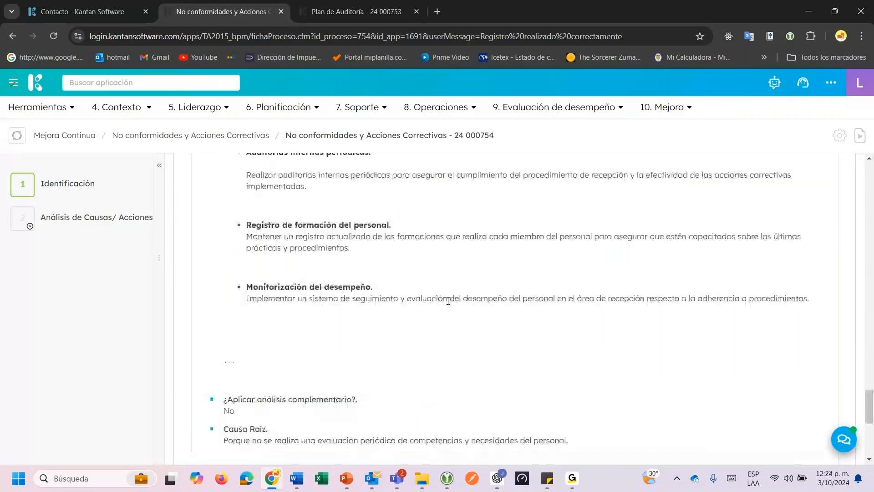
{"action": "scroll", "coordinate": [449, 300], "scroll_direction": "up", "scroll_amount": 3}
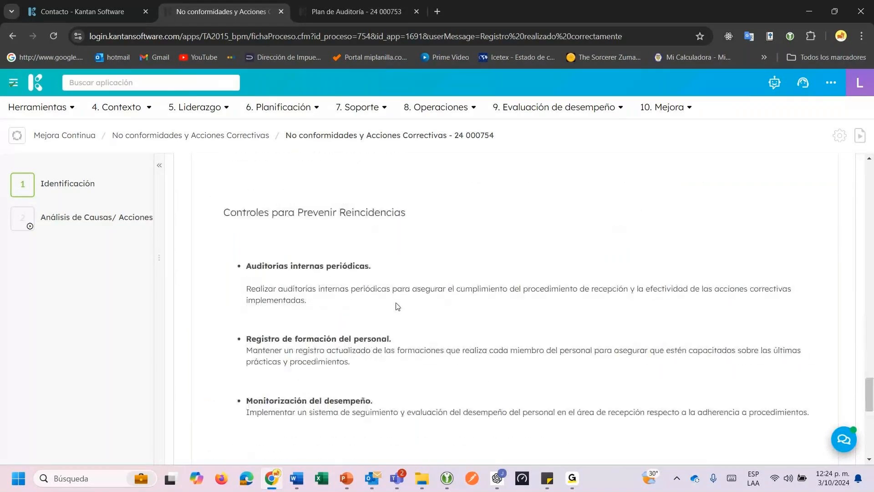
{"action": "scroll", "coordinate": [396, 306], "scroll_direction": "up", "scroll_amount": 4}
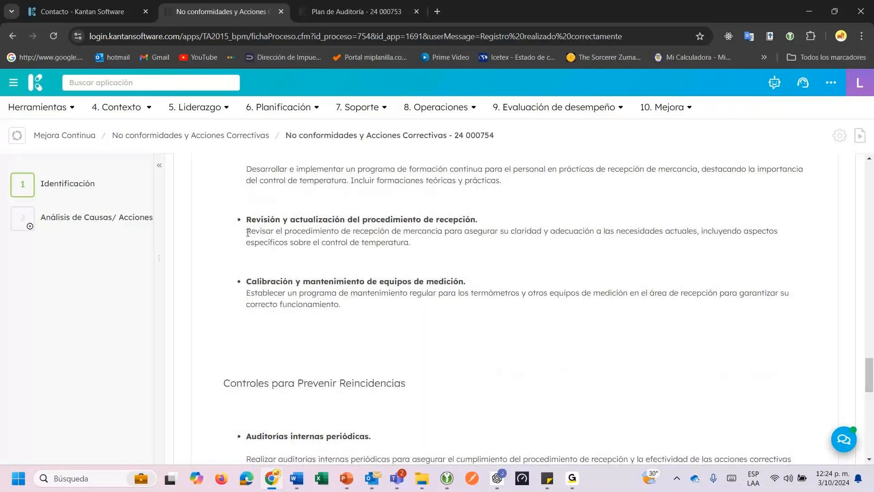
Copy the 'Revisar el procedimiento…' action text and show the empty Acciones correctivas task list.
{"action": "left_click_drag", "start_coordinate": [247, 233], "coordinate": [419, 249]}
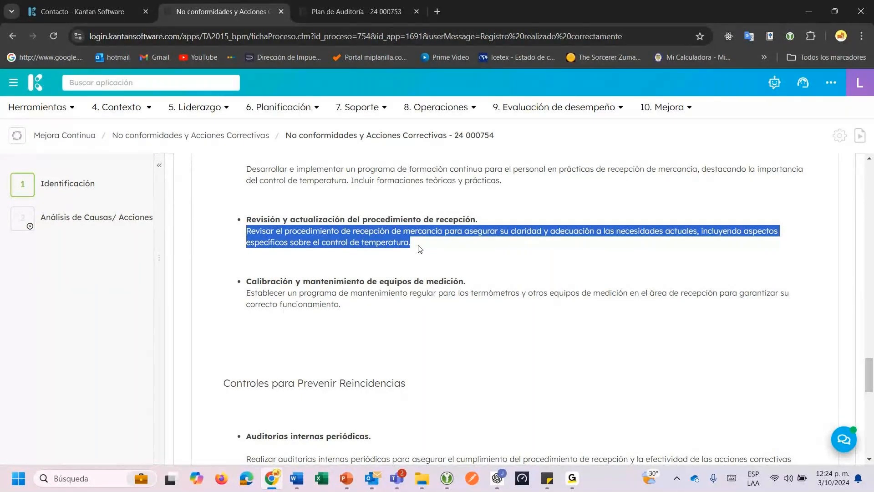
{"action": "left_click", "coordinate": [85, 230]}
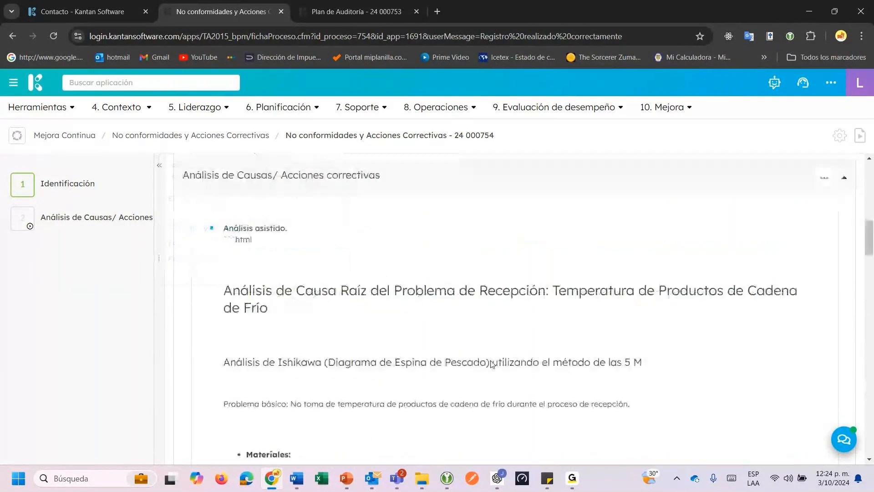
{"action": "scroll", "coordinate": [492, 363], "scroll_direction": "down", "scroll_amount": 15}
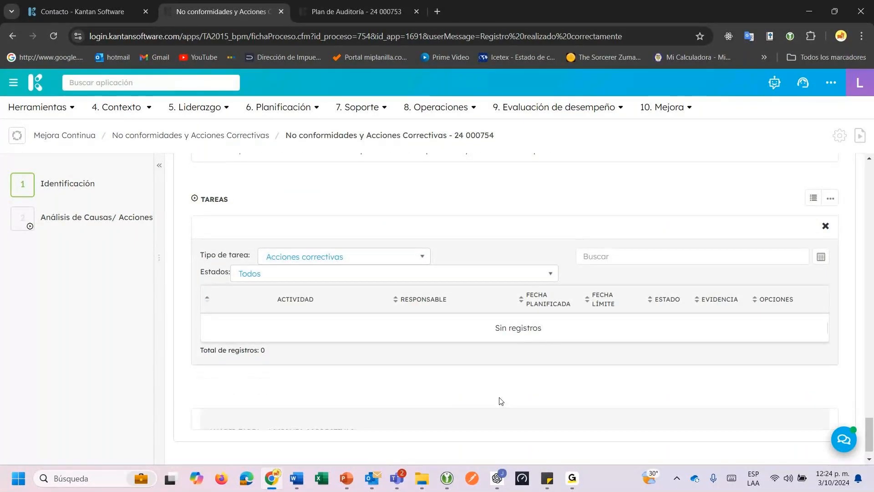
Add the pasted reception-procedure review task, dated 10/10/2024 and due 17/10/2024, with a searched-for responsible person.
{"action": "left_click", "coordinate": [403, 251]}
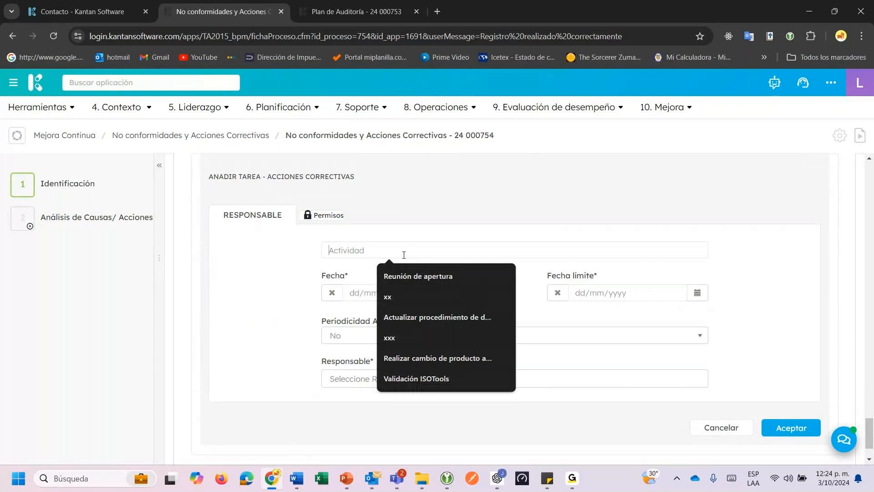
{"action": "key", "text": "ctrl+v"}
{"action": "left_click", "coordinate": [472, 292]}
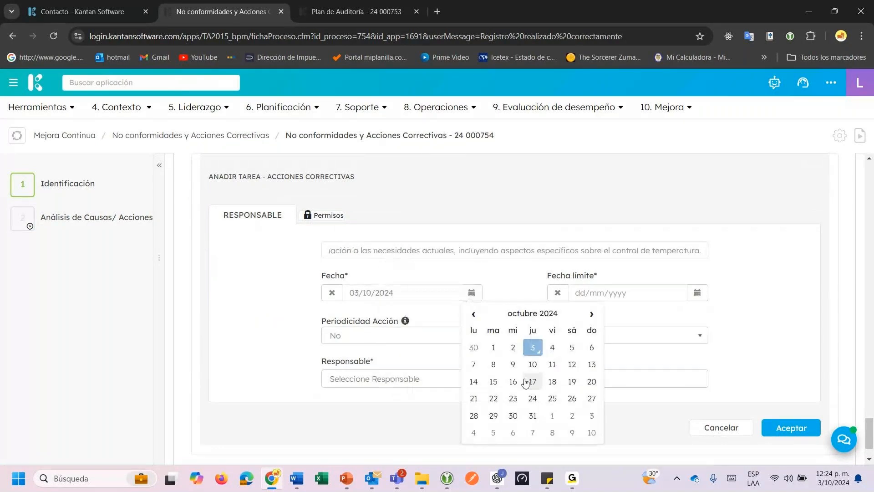
{"action": "left_click", "coordinate": [532, 364]}
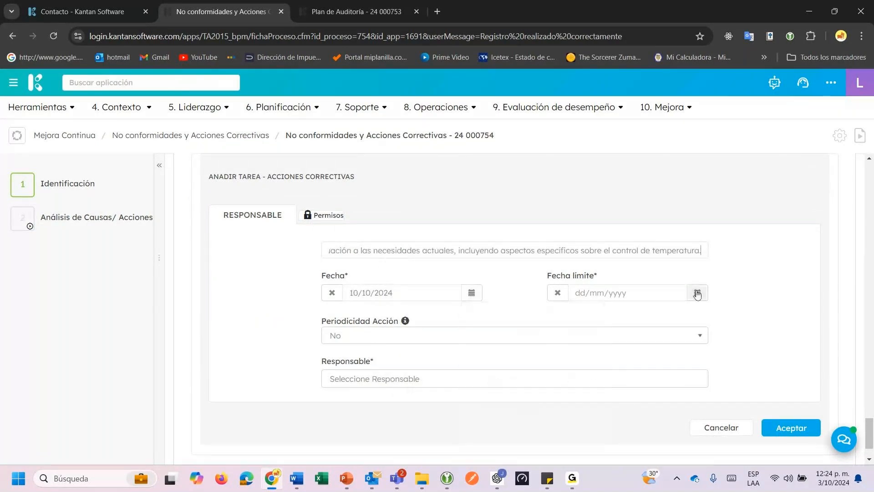
{"action": "left_click", "coordinate": [698, 294]}
{"action": "left_click", "coordinate": [758, 381]}
{"action": "left_click", "coordinate": [450, 376]}
{"action": "type", "text": "juan"}
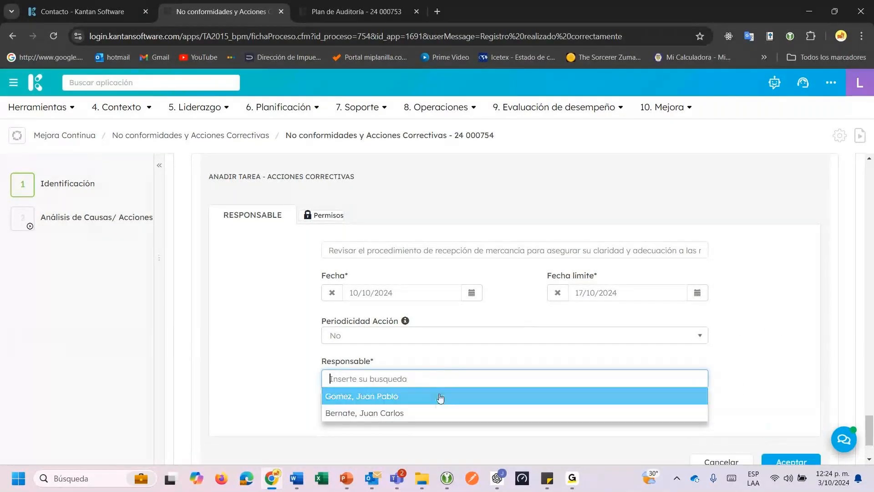
{"action": "left_click", "coordinate": [441, 398]}
{"action": "left_click", "coordinate": [788, 448]}
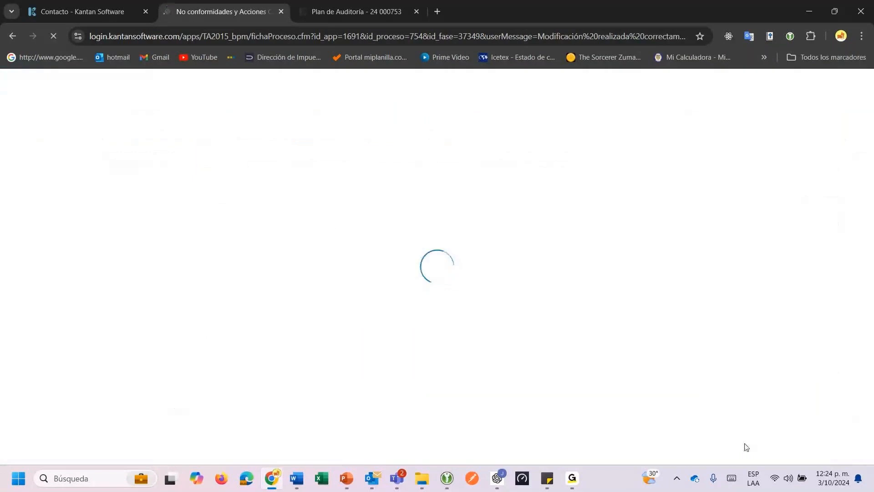
Scroll down to the TAREAS table and view the new reception-procedure task.
{"action": "scroll", "coordinate": [337, 388], "scroll_direction": "down", "scroll_amount": 10}
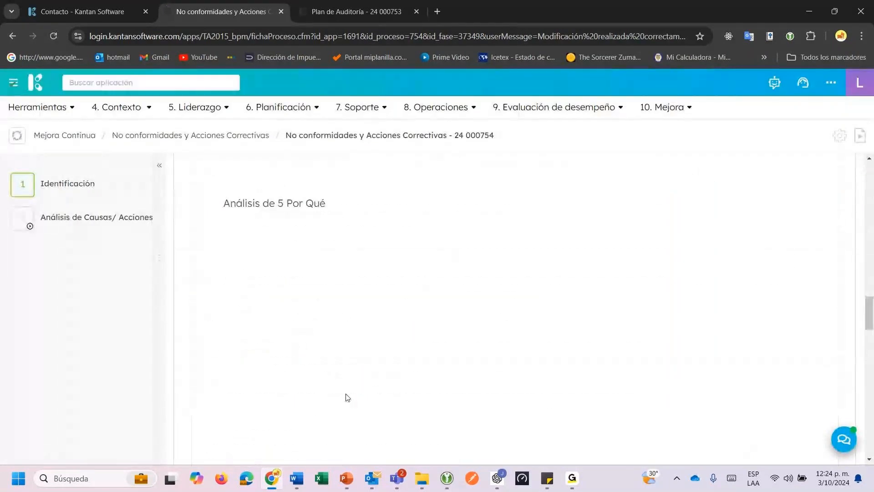
{"action": "scroll", "coordinate": [348, 397], "scroll_direction": "down", "scroll_amount": 6}
{"action": "scroll", "coordinate": [373, 414], "scroll_direction": "down", "scroll_amount": 10}
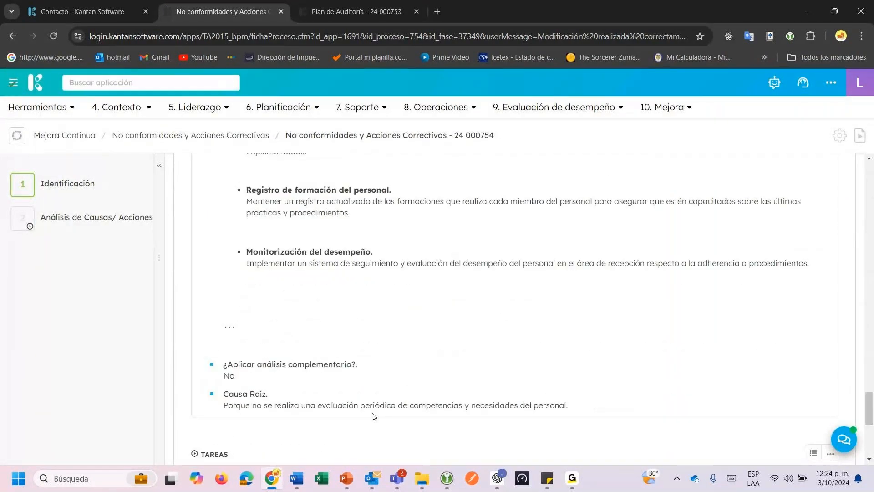
{"action": "left_click", "coordinate": [775, 319]}
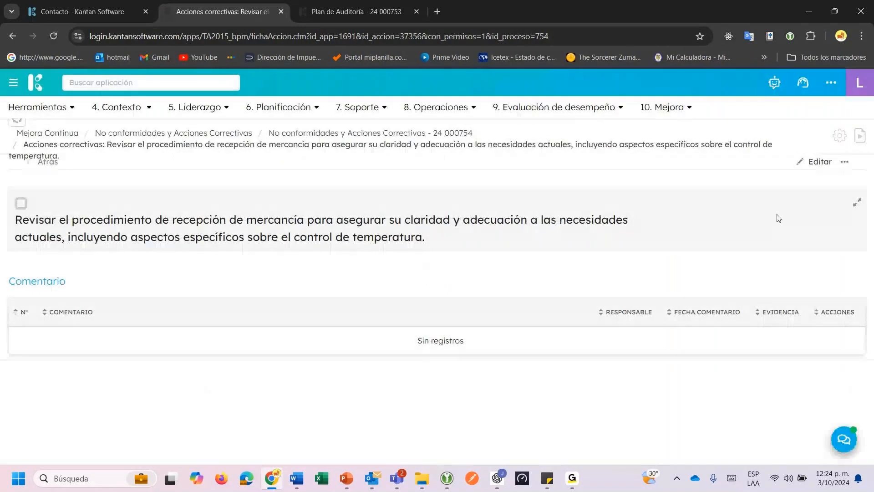
Add the comment 'Actividad ejecutada' with Pruebas.pdf as evidence and set the status to Cerrada.
{"action": "left_click", "coordinate": [845, 161]}
{"action": "left_click", "coordinate": [801, 195]}
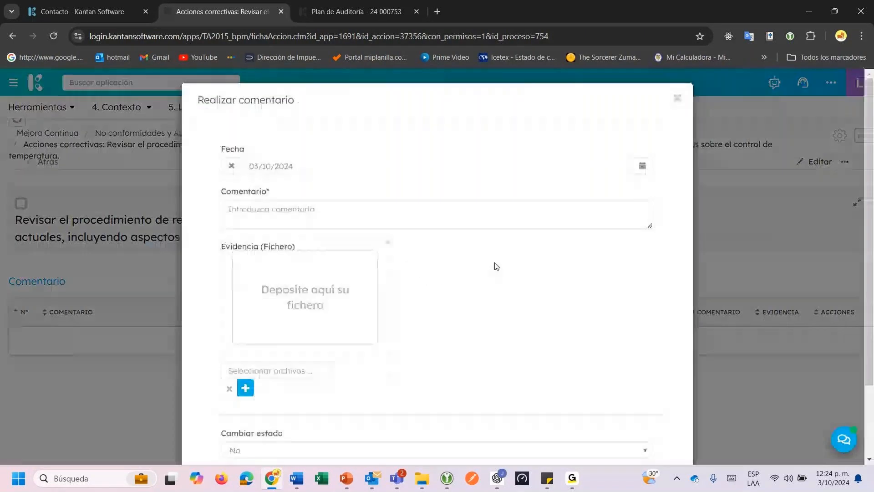
{"action": "left_click", "coordinate": [411, 224]}
{"action": "type", "text": "A"}
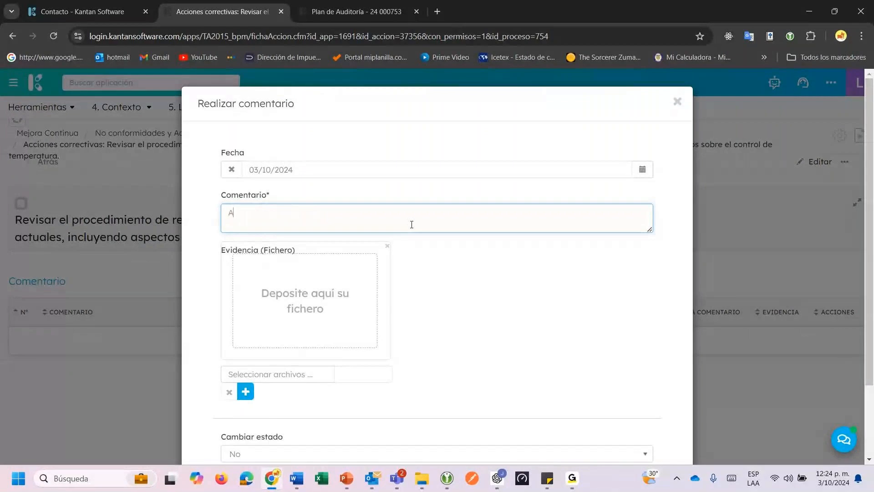
{"action": "type", "text": "ctividad"}
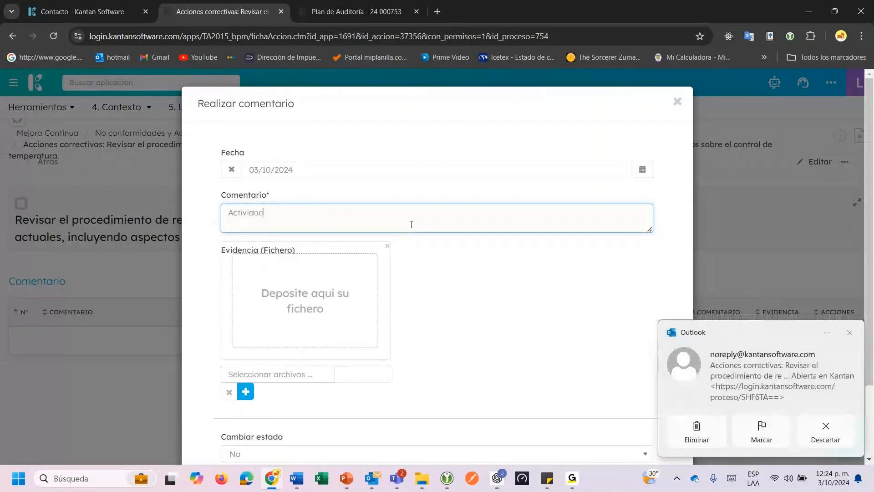
{"action": "type", "text": " ejecutada"}
{"action": "left_click", "coordinate": [364, 374]}
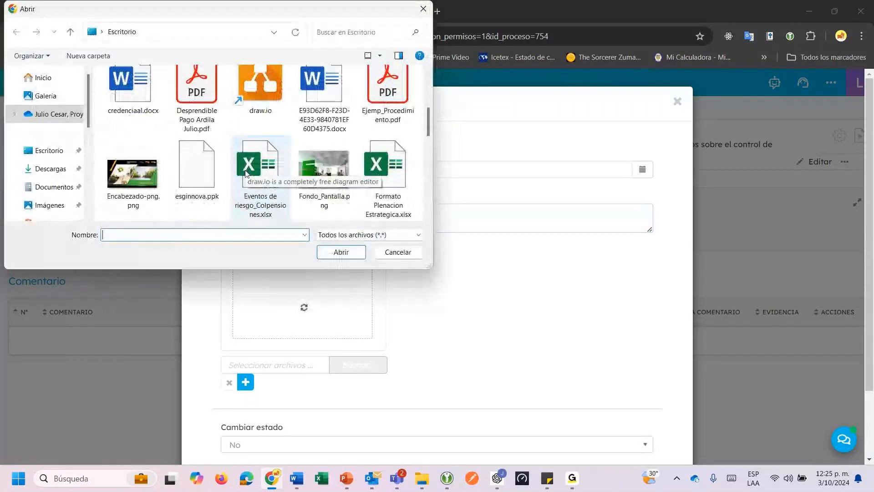
{"action": "scroll", "coordinate": [246, 172], "scroll_direction": "down", "scroll_amount": 2}
{"action": "scroll", "coordinate": [396, 191], "scroll_direction": "down", "scroll_amount": 5}
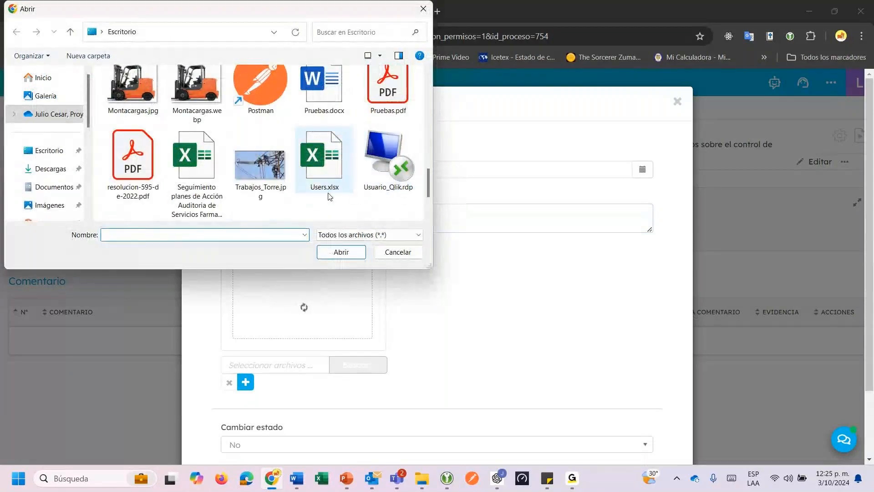
{"action": "double_click", "coordinate": [388, 87]}
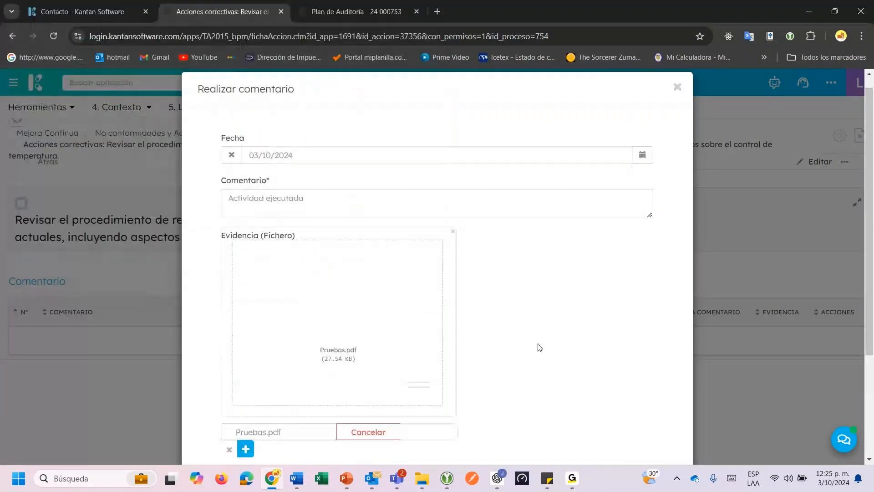
{"action": "scroll", "coordinate": [540, 348], "scroll_direction": "down", "scroll_amount": 3}
{"action": "left_click", "coordinate": [463, 366]}
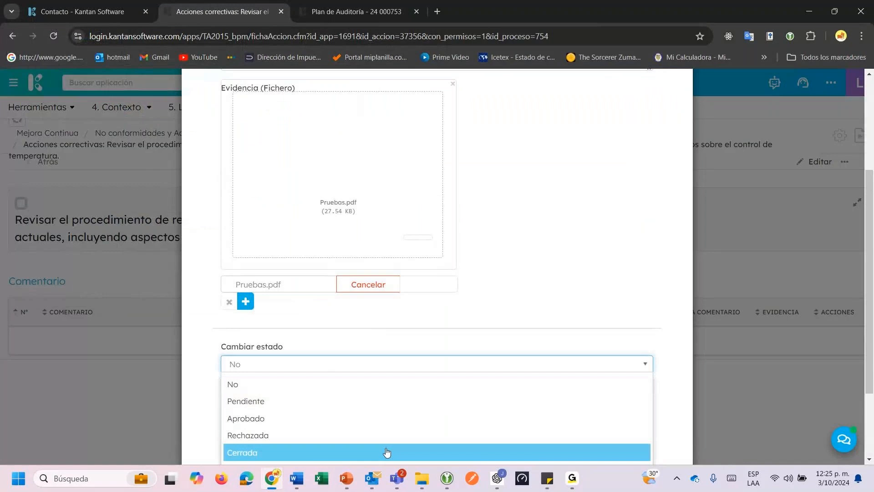
{"action": "left_click", "coordinate": [387, 451]}
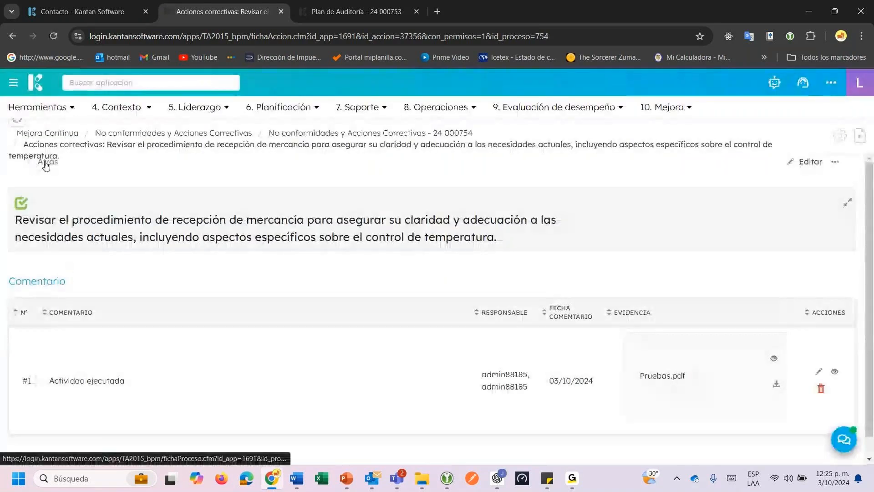
Go back to nonconformity 24 000754 and open step 2, Análisis de Causas, for editing.
{"action": "left_click", "coordinate": [45, 163]}
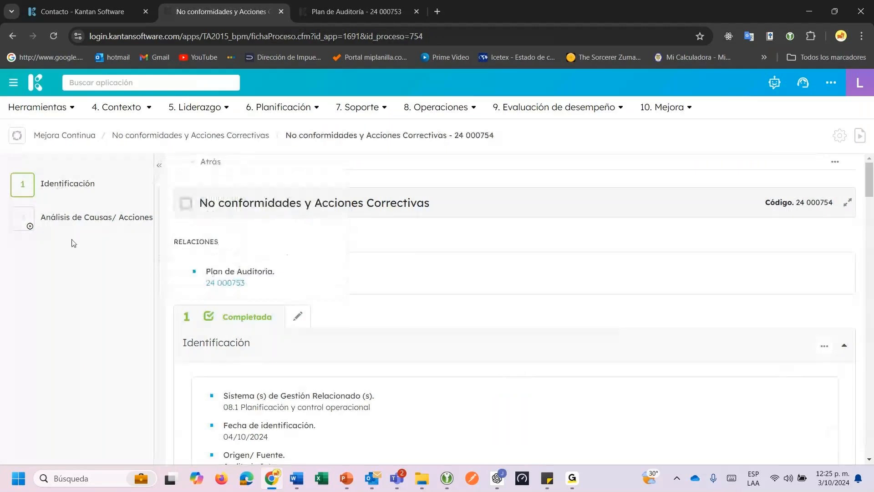
{"action": "left_click", "coordinate": [62, 225]}
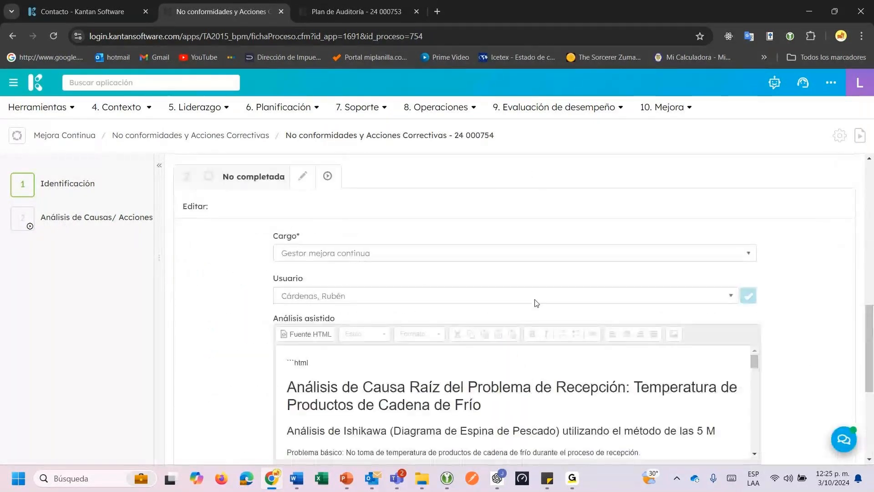
{"action": "scroll", "coordinate": [808, 386], "scroll_direction": "down", "scroll_amount": 6}
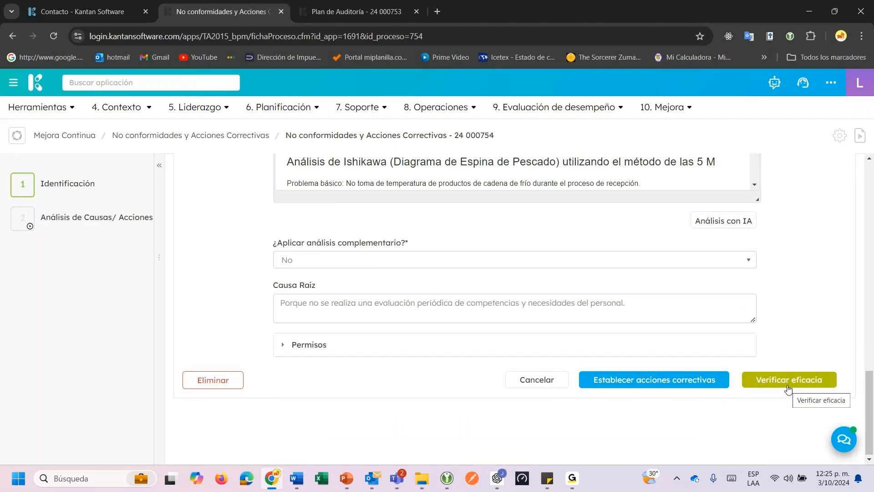
Send the nonconformity to Verificar eficacia with a verification user assigned, skipping the e-mail notice.
{"action": "left_click", "coordinate": [777, 385]}
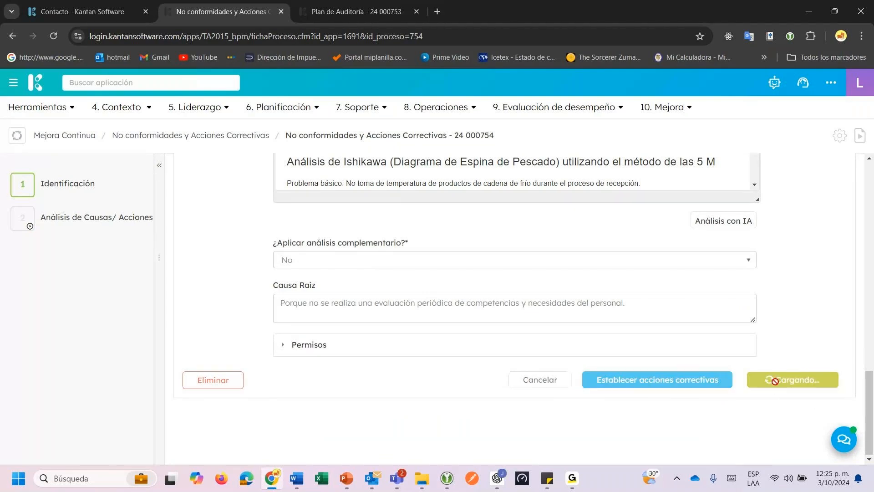
{"action": "left_click", "coordinate": [465, 273]}
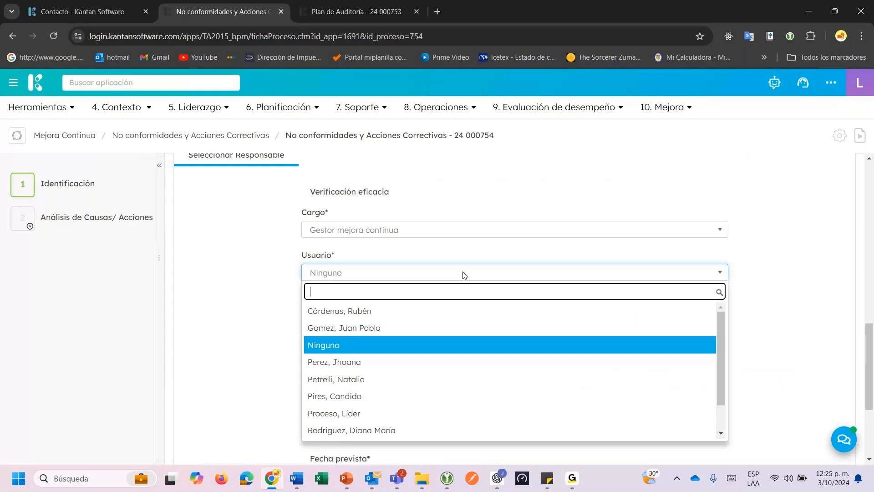
{"action": "left_click", "coordinate": [396, 381]}
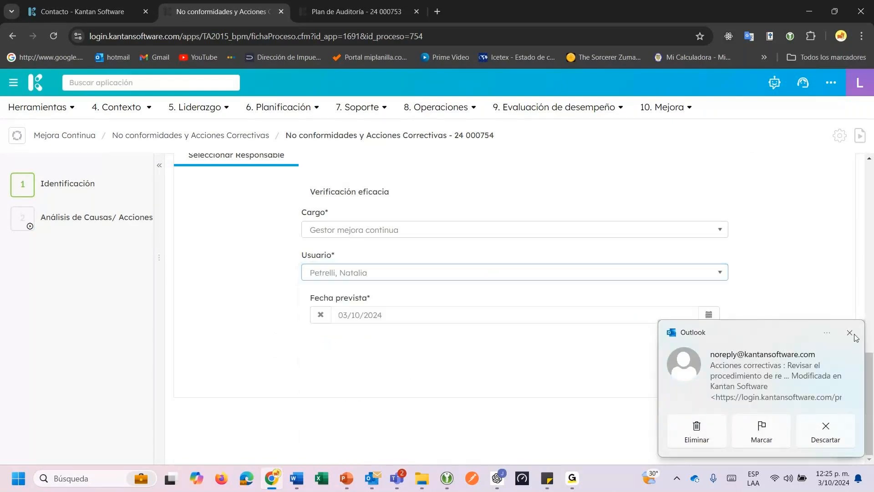
{"action": "left_click", "coordinate": [850, 333]}
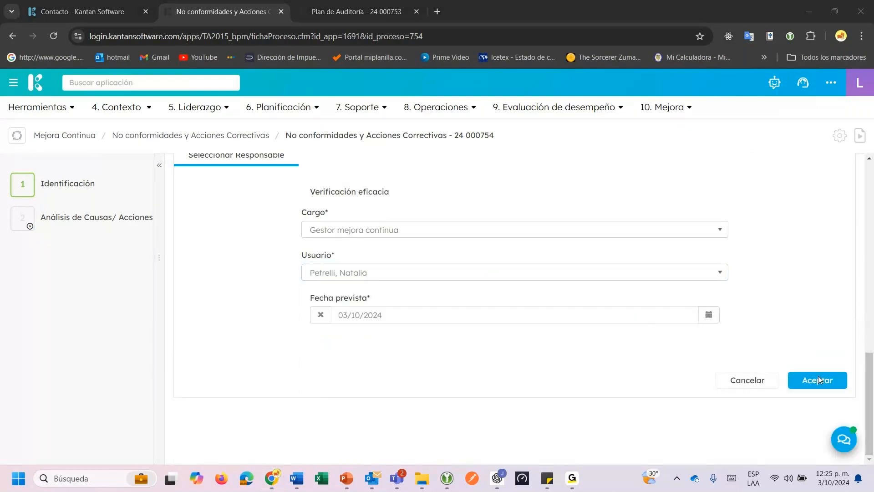
{"action": "left_click", "coordinate": [850, 332]}
{"action": "left_click", "coordinate": [812, 385]}
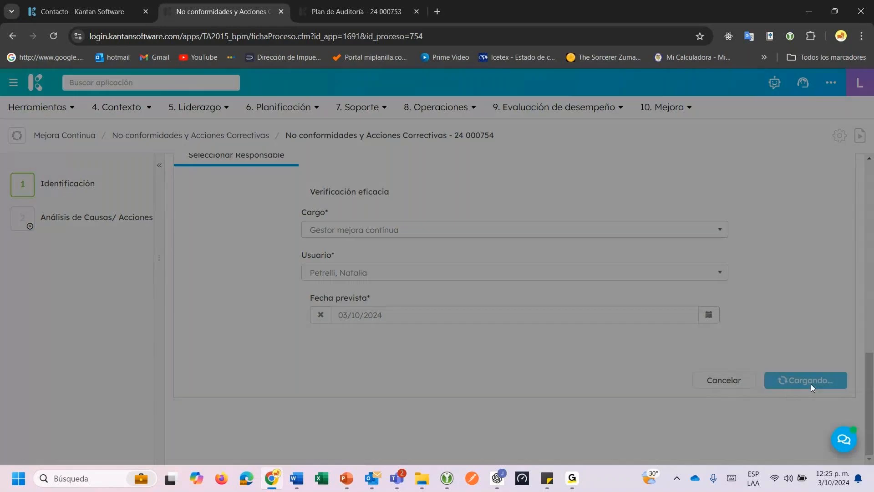
{"action": "left_click", "coordinate": [522, 153]}
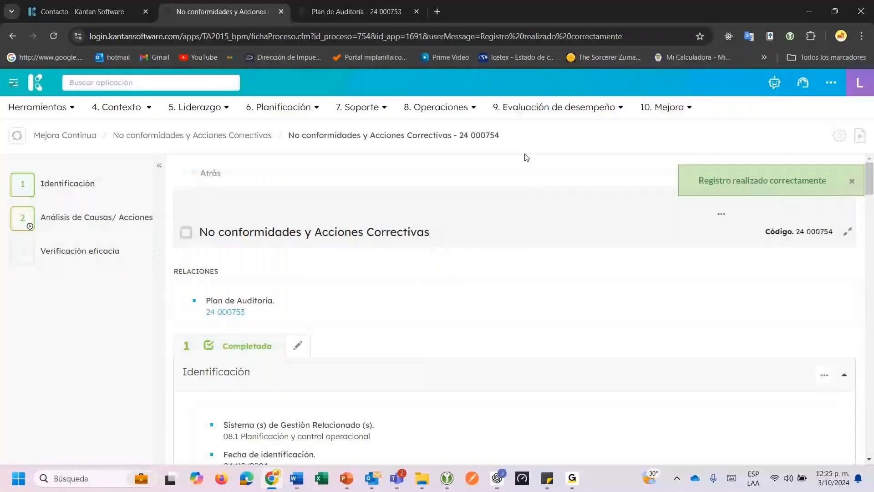
Answer Si to whether the actions were effective, commenting that temperature checks were confirmed during goods reception.
{"action": "left_click", "coordinate": [105, 251]}
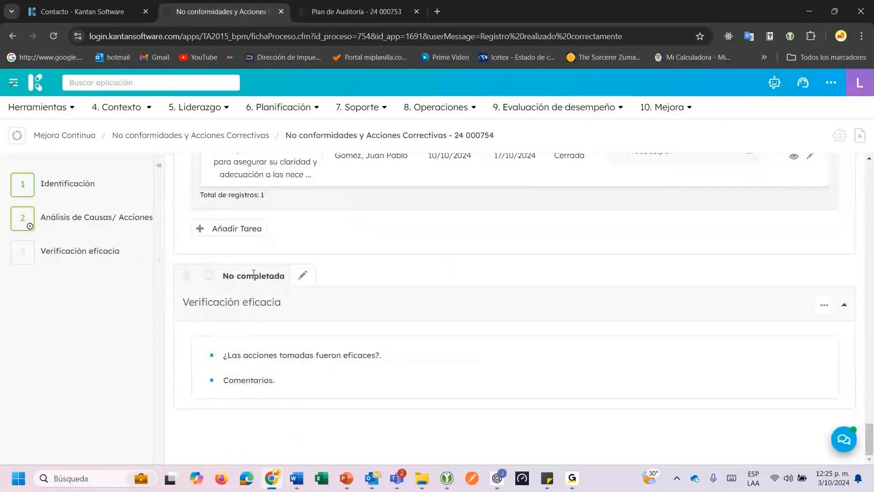
{"action": "left_click", "coordinate": [303, 276]}
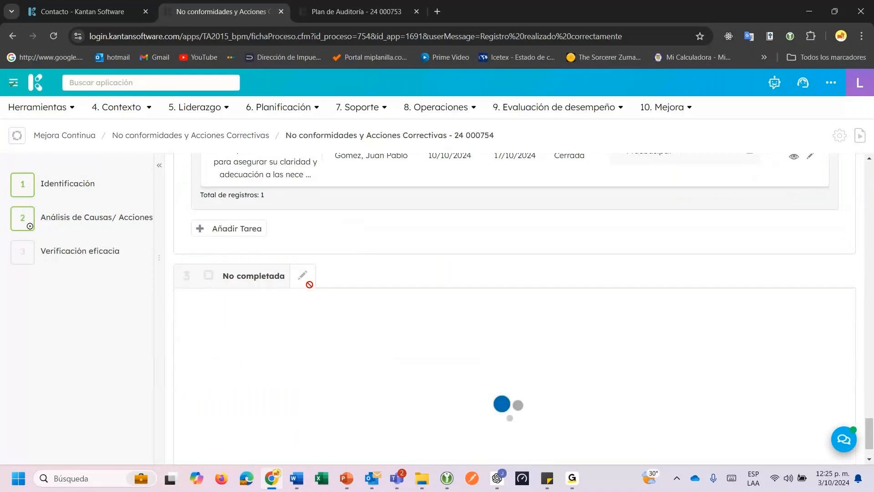
{"action": "left_click", "coordinate": [342, 307]}
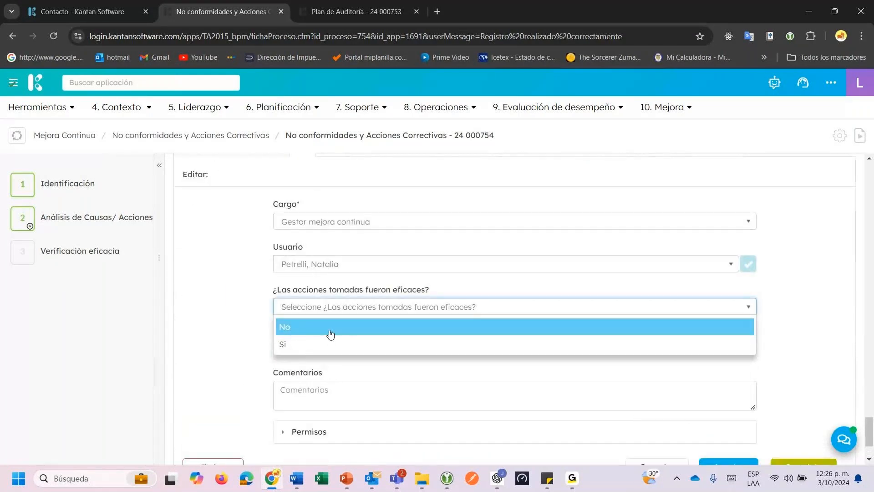
{"action": "left_click", "coordinate": [326, 347]}
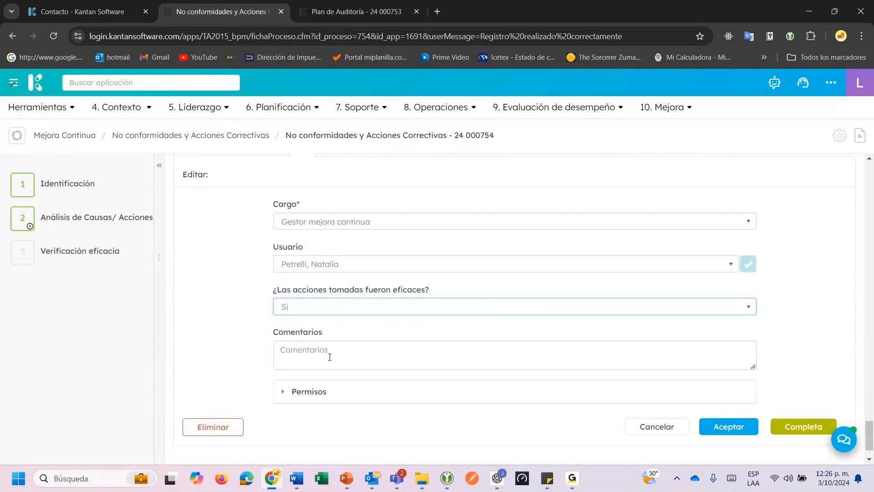
{"action": "left_click", "coordinate": [336, 350]}
{"action": "type", "text": "Du"}
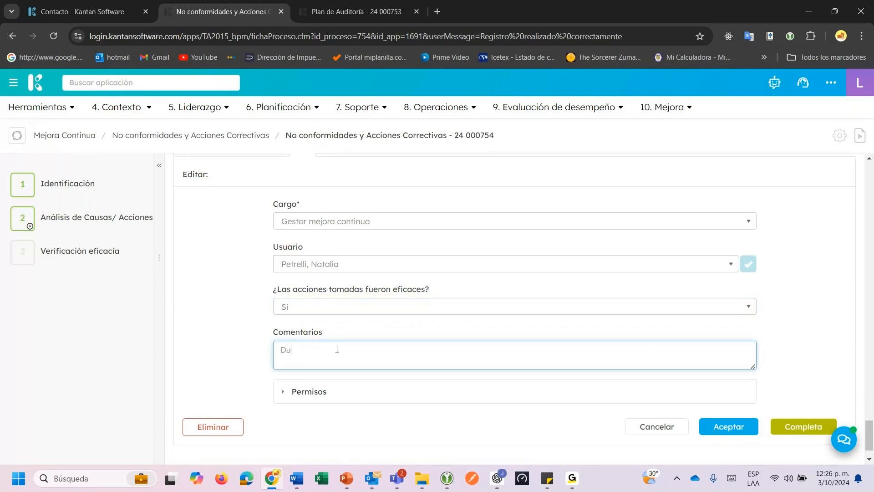
{"action": "type", "text": "rante el desarrollo de la auditoria de segu"}
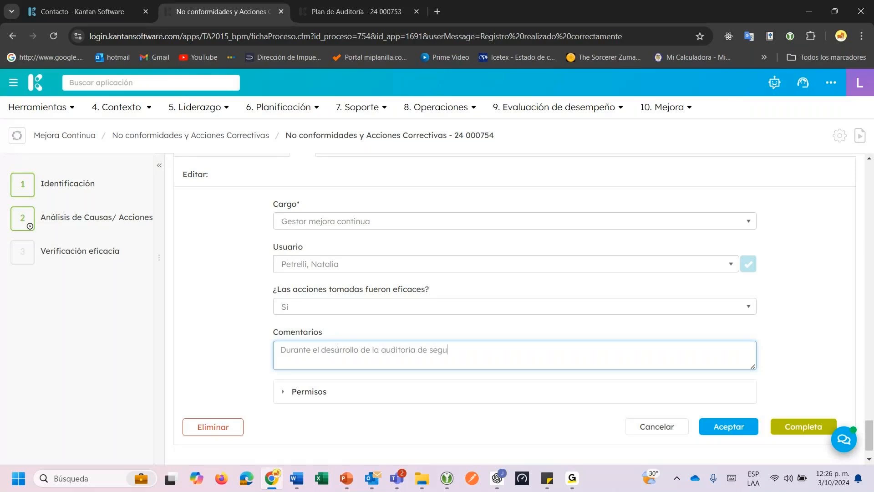
{"action": "type", "text": "imiento se evidencia cump"}
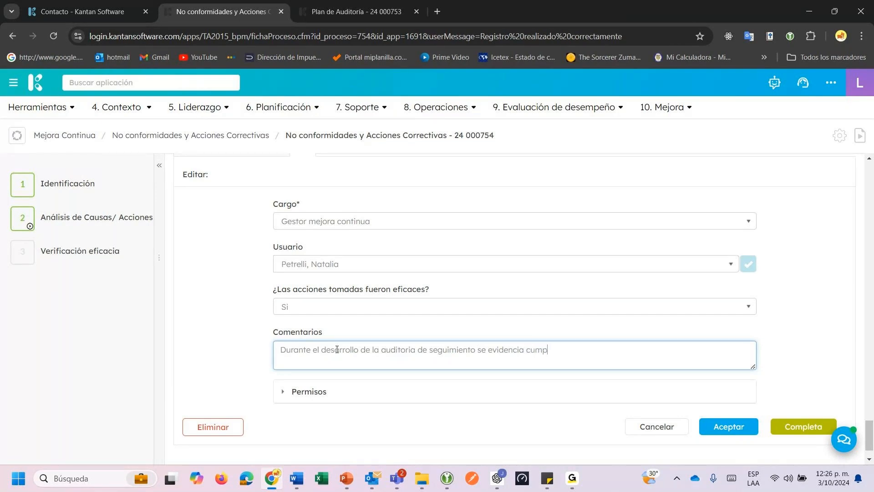
{"action": "type", "text": "limiento respecto a la toma de temperatua"}
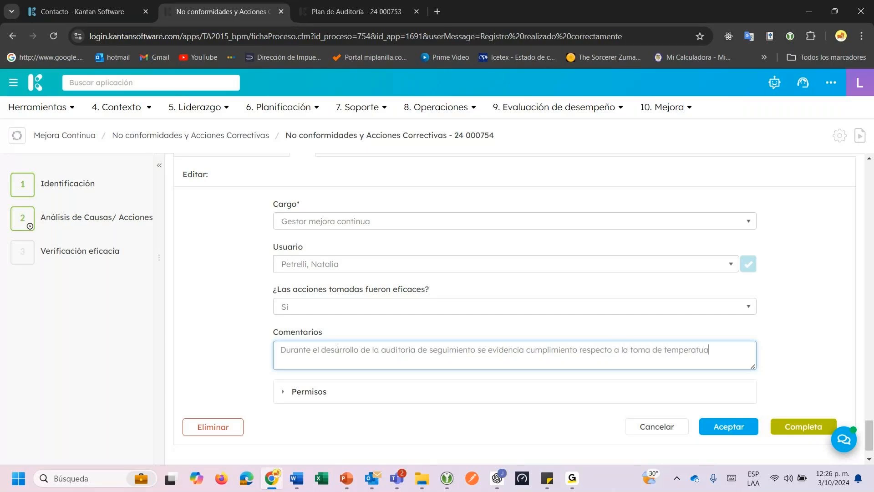
{"action": "key", "text": "BackSpace"}
{"action": "type", "text": "ra en el proceso de rec"}
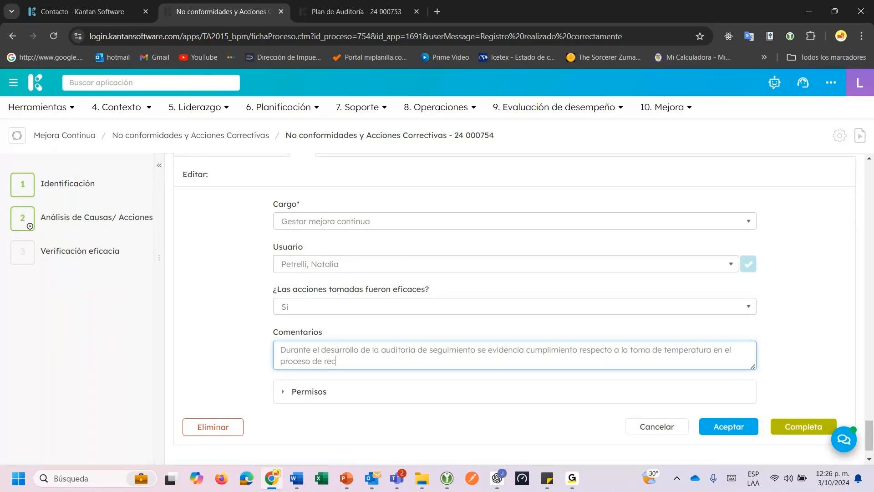
{"action": "type", "text": "epción de merc"}
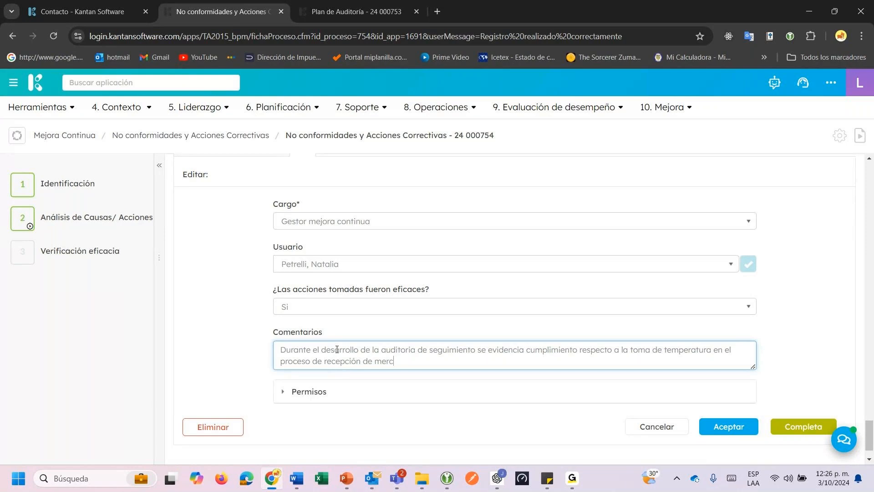
{"action": "type", "text": "ancias"}
{"action": "left_click", "coordinate": [730, 426]}
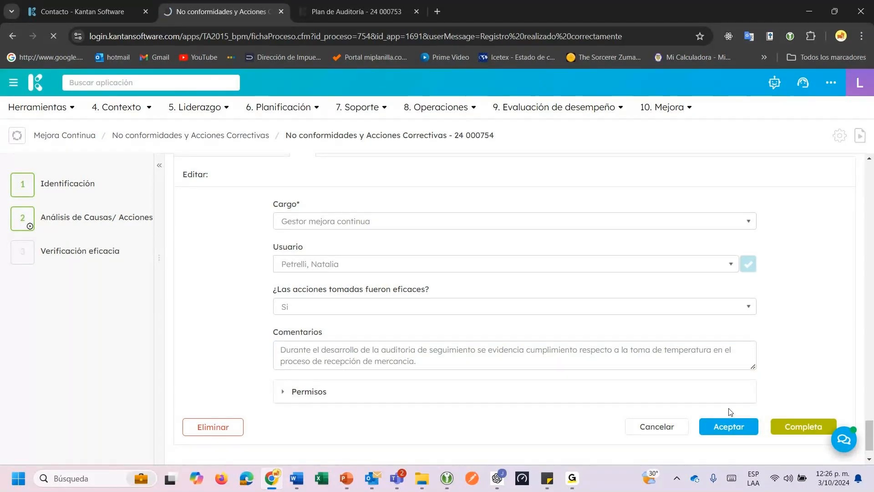
Return to the effectiveness verification section and scroll back to the top of nonconformity 24 000754.
{"action": "left_click", "coordinate": [95, 253]}
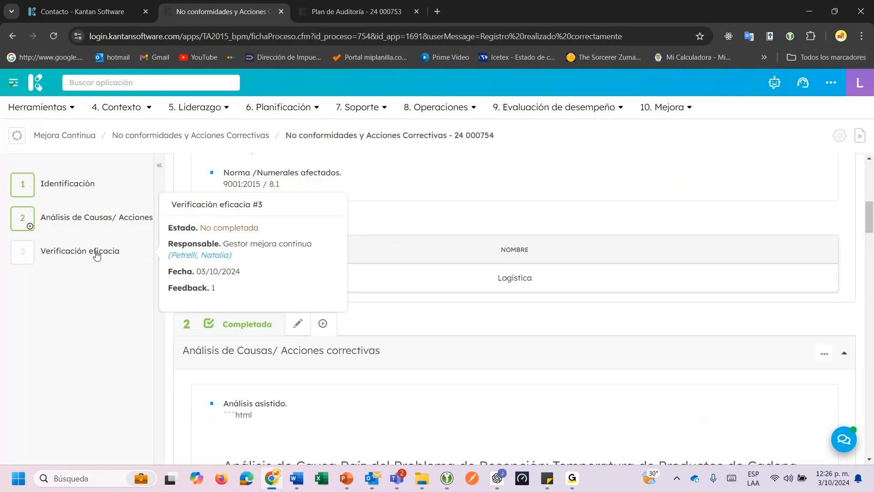
{"action": "scroll", "coordinate": [558, 335], "scroll_direction": "up", "scroll_amount": 14}
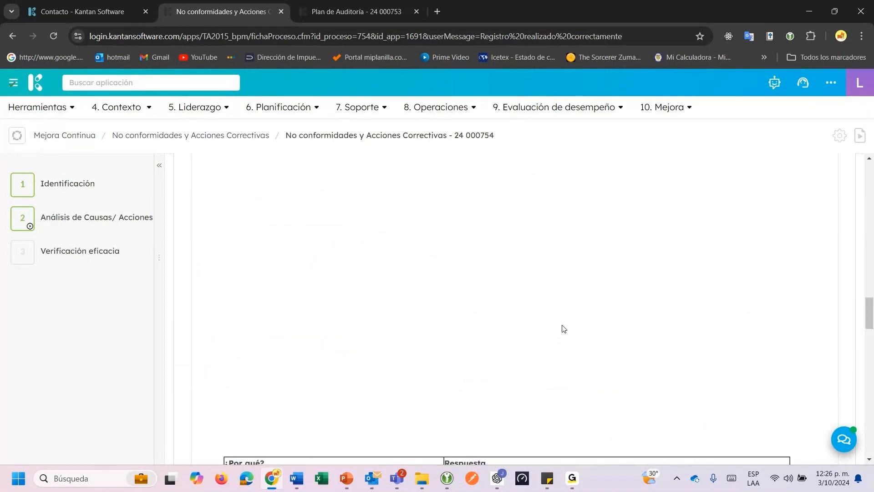
{"action": "scroll", "coordinate": [565, 329], "scroll_direction": "up", "scroll_amount": 5}
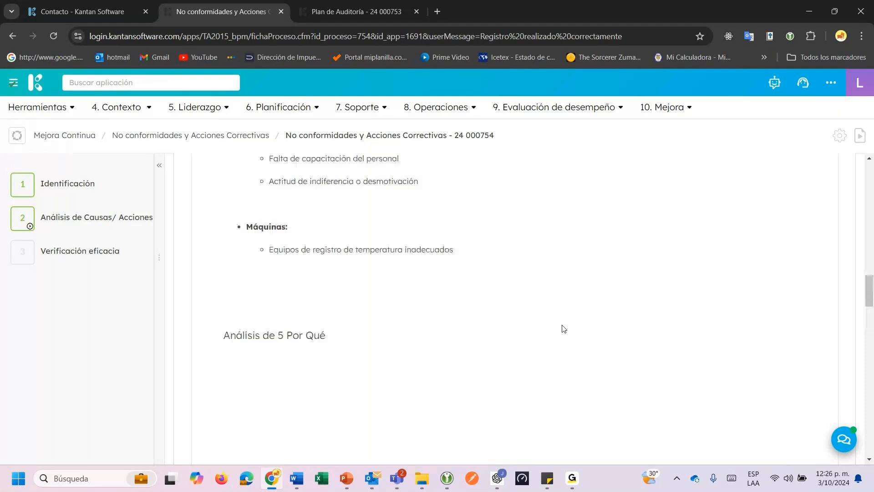
{"action": "scroll", "coordinate": [592, 330], "scroll_direction": "up", "scroll_amount": 10}
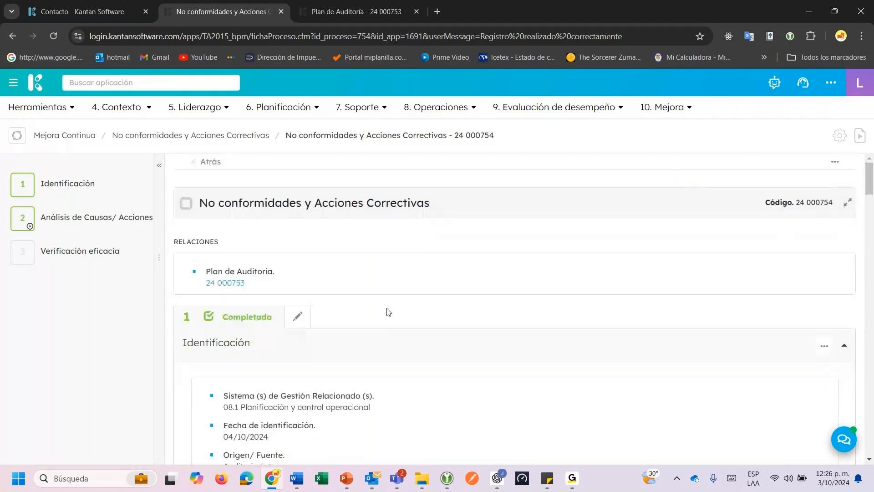
Open linked audit plan 24 000753 and print it to a landscape HTML report.
{"action": "left_click", "coordinate": [222, 286]}
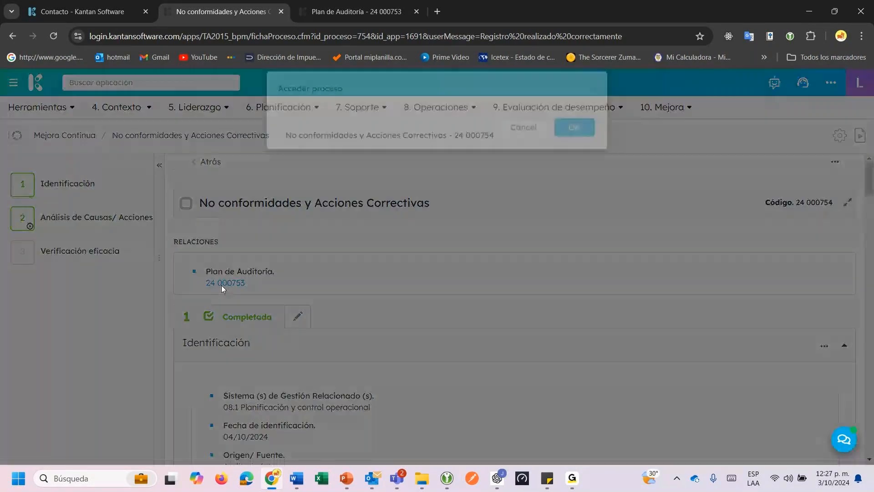
{"action": "left_click", "coordinate": [575, 142]}
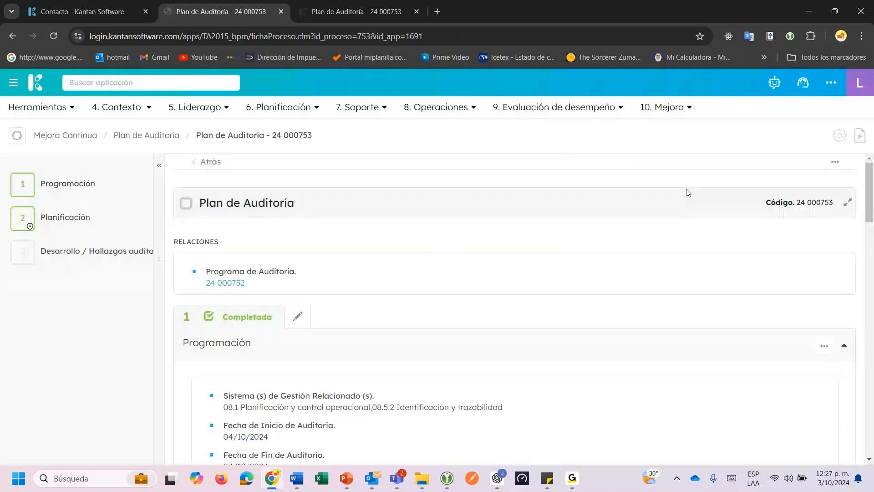
{"action": "left_click", "coordinate": [835, 162]}
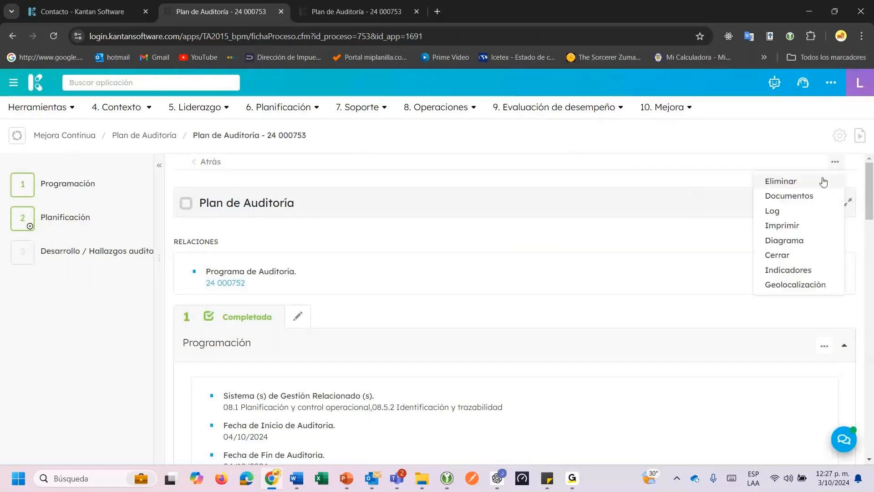
{"action": "left_click", "coordinate": [790, 226]}
{"action": "left_click", "coordinate": [342, 213]}
{"action": "left_click", "coordinate": [322, 171]}
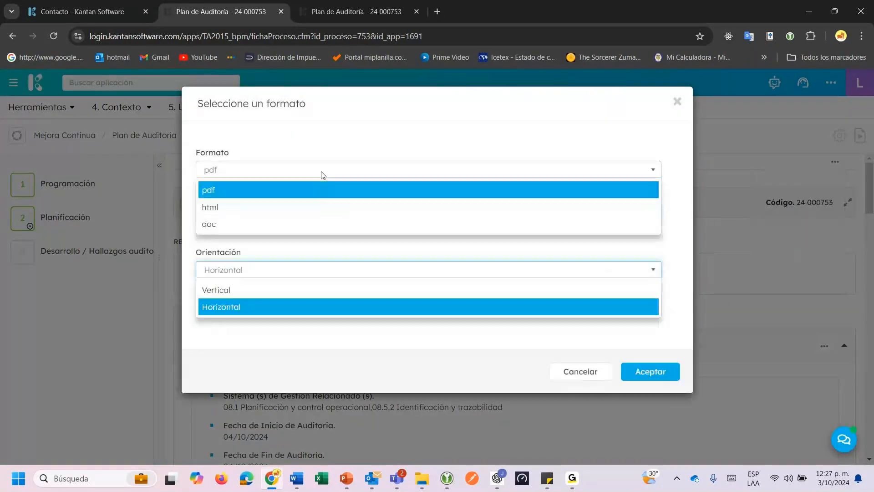
{"action": "left_click", "coordinate": [302, 204]}
{"action": "left_click", "coordinate": [655, 282]}
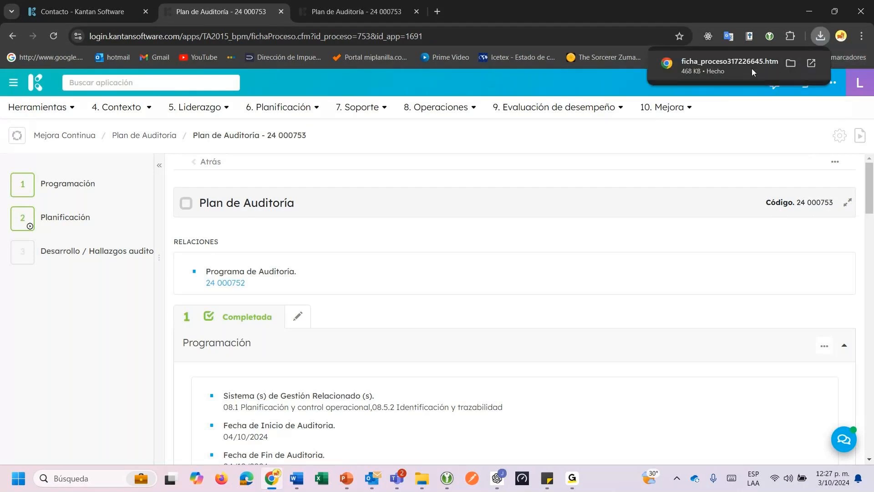
Look through the downloaded ficha_proceso HTML report, then go back to the Plan de Auditoría 24 000753 tab.
{"action": "left_click", "coordinate": [753, 69]}
{"action": "scroll", "coordinate": [522, 226], "scroll_direction": "down", "scroll_amount": 7}
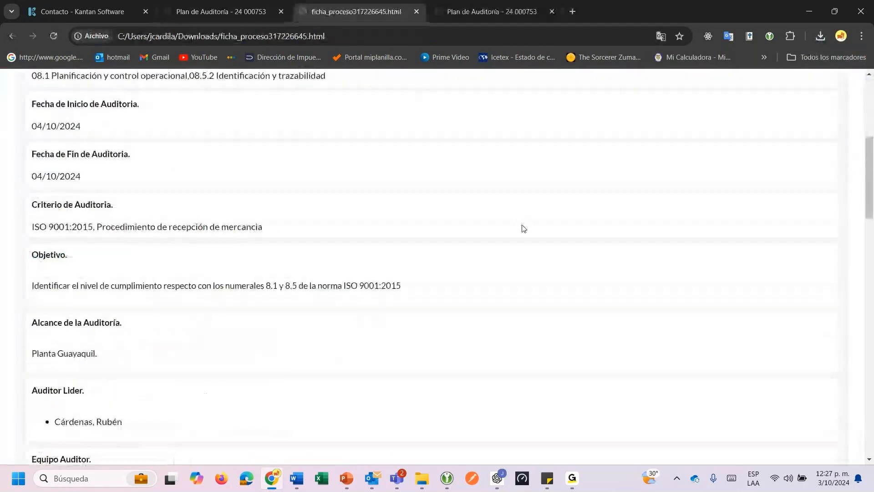
{"action": "scroll", "coordinate": [524, 229], "scroll_direction": "down", "scroll_amount": 20}
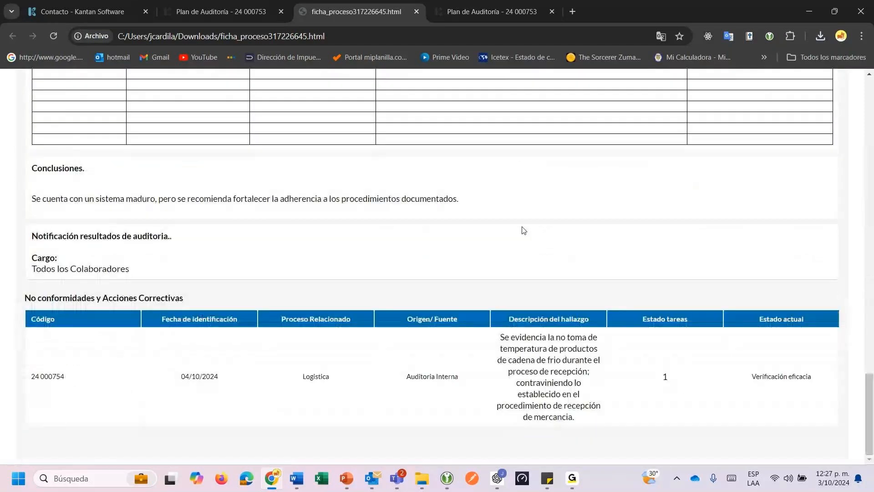
{"action": "scroll", "coordinate": [523, 230], "scroll_direction": "up", "scroll_amount": 13}
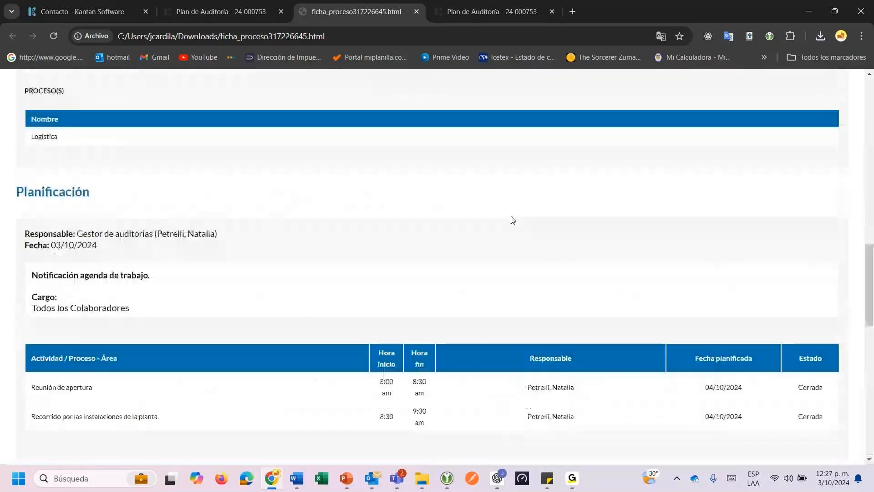
{"action": "left_click", "coordinate": [206, 14]}
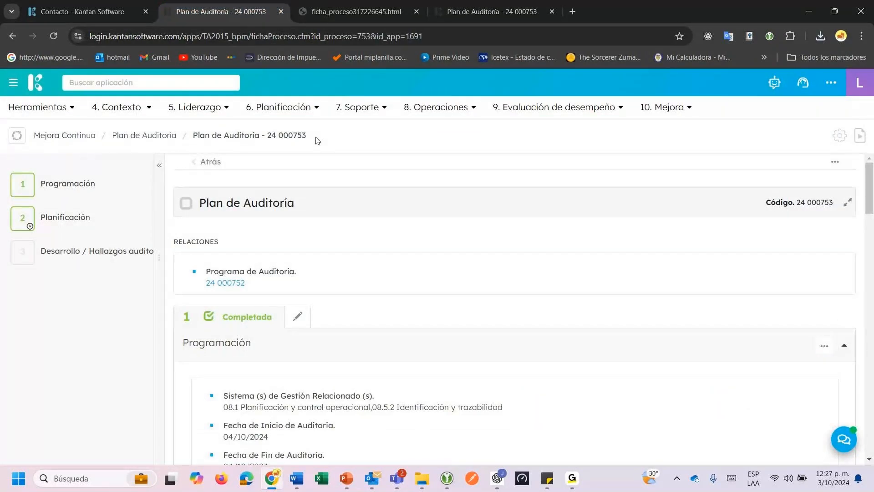
Find Business Intelligence by searching 'bu', start the BI session, and open the Kantan app.
{"action": "left_click", "coordinate": [175, 83]}
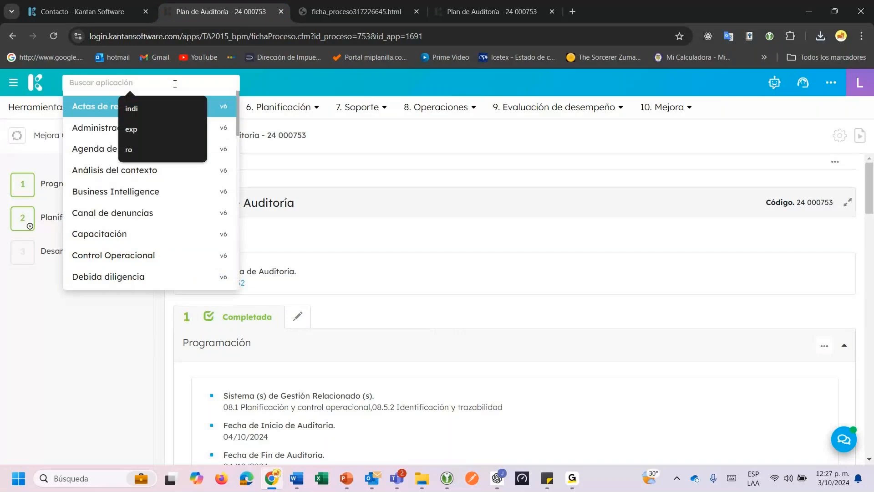
{"action": "type", "text": "bu"}
{"action": "key", "text": "Return"}
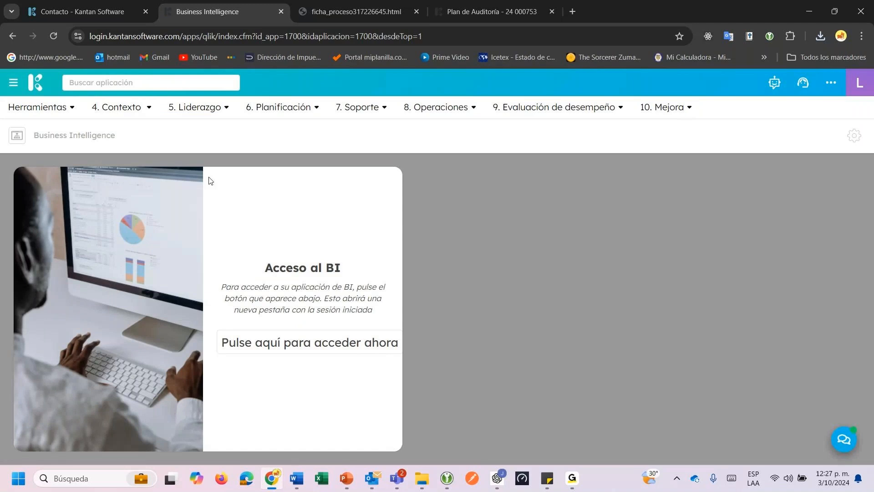
{"action": "left_click", "coordinate": [265, 345]}
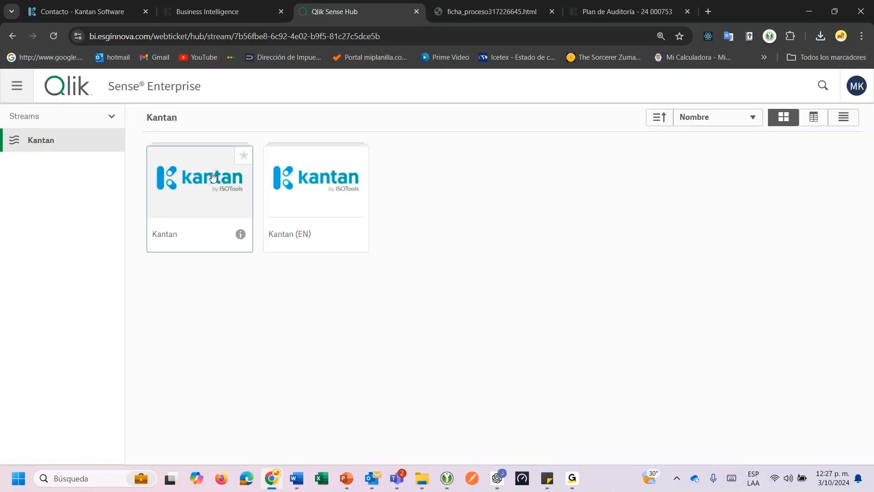
{"action": "left_click", "coordinate": [222, 182]}
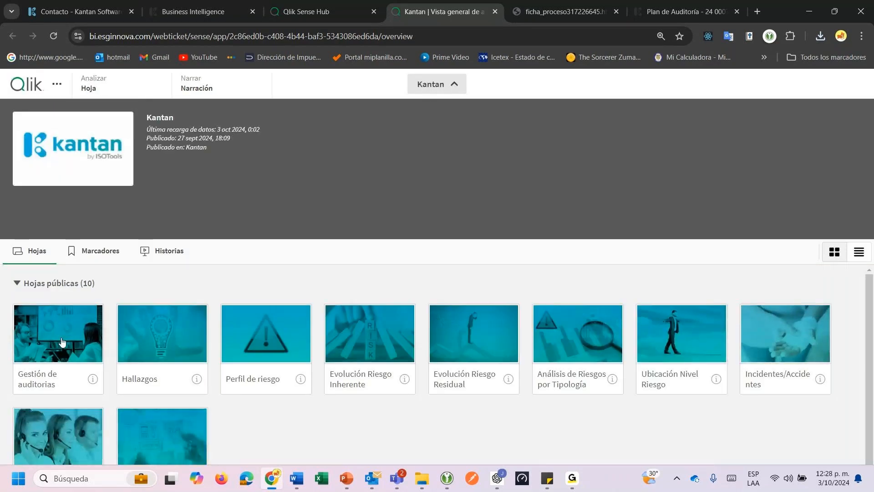
Open the Gestión de auditorias sheet and check the headline figures: 4 total plans, 3 open.
{"action": "left_click", "coordinate": [62, 342]}
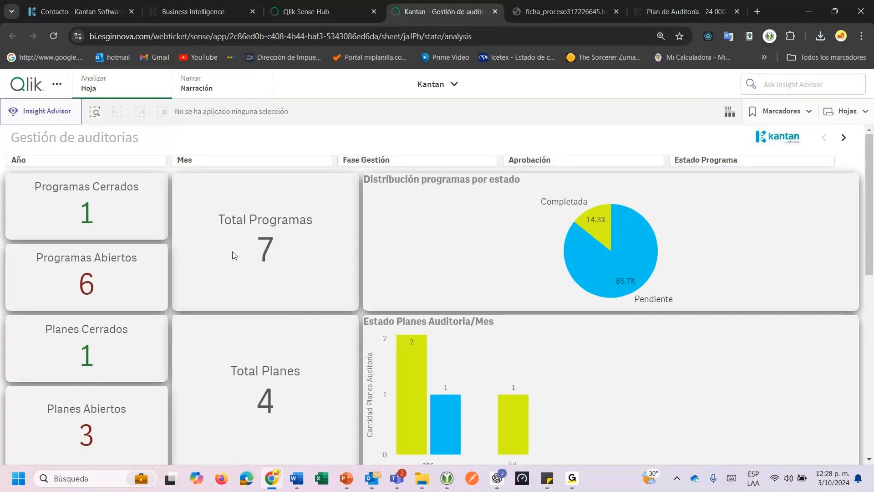
{"action": "mouse_move", "coordinate": [570, 272]}
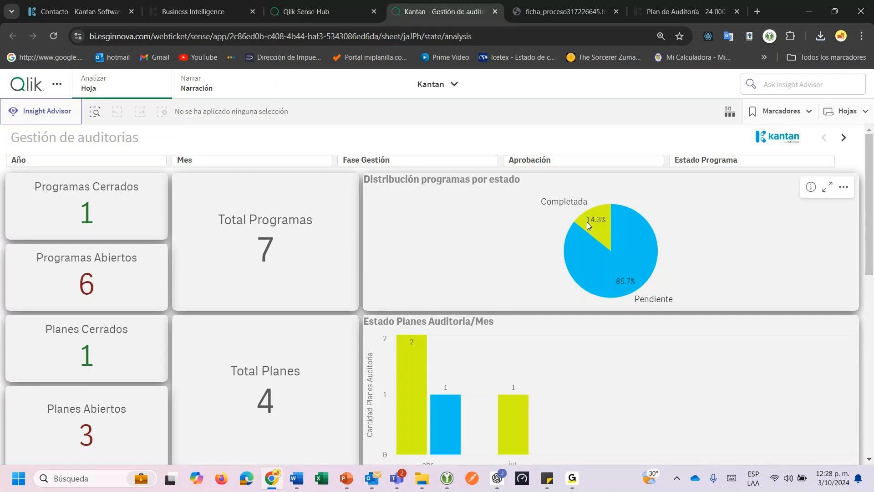
{"action": "mouse_move", "coordinate": [596, 227]}
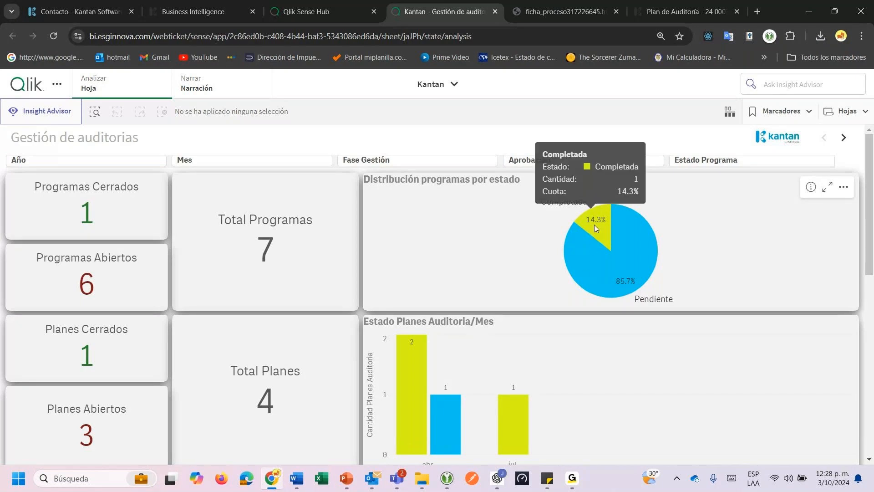
{"action": "scroll", "coordinate": [250, 302], "scroll_direction": "down", "scroll_amount": 1}
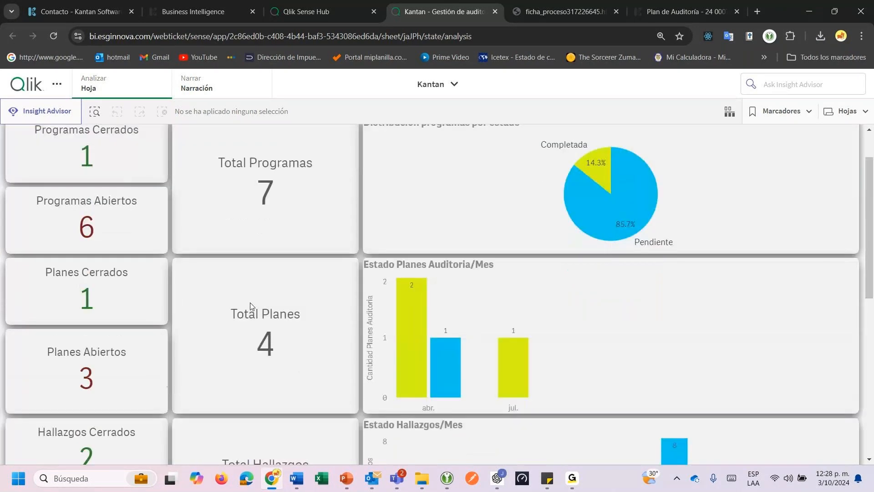
{"action": "scroll", "coordinate": [272, 299], "scroll_direction": "up", "scroll_amount": 1}
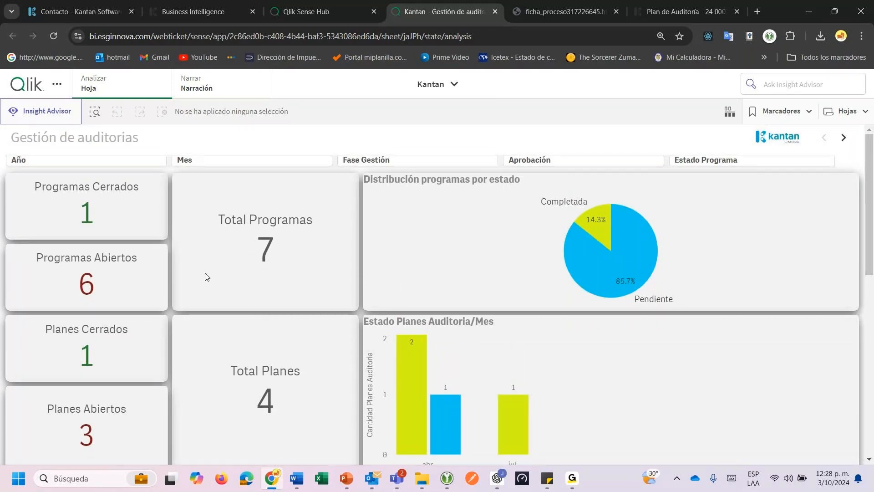
Review the findings charts (16 findings, 14 open) down to the Detalle Programa Auditorias table.
{"action": "scroll", "coordinate": [122, 345], "scroll_direction": "down", "scroll_amount": 1}
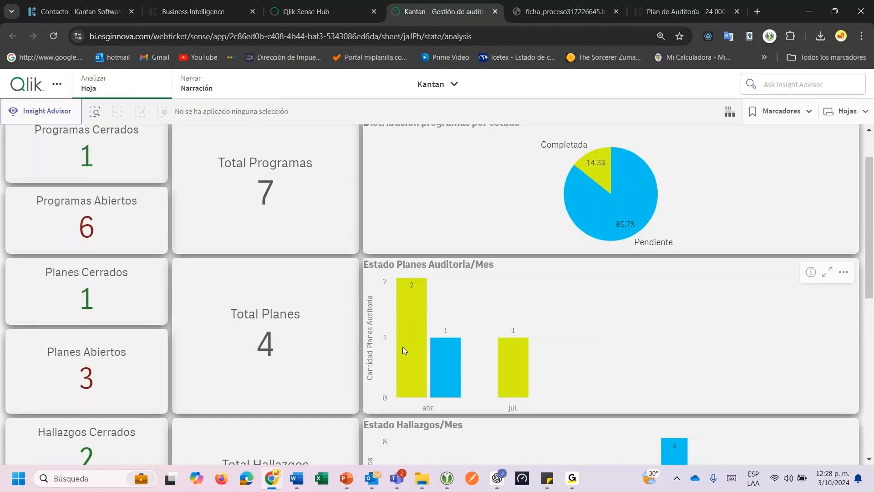
{"action": "mouse_move", "coordinate": [523, 370]}
{"action": "mouse_move", "coordinate": [450, 367]}
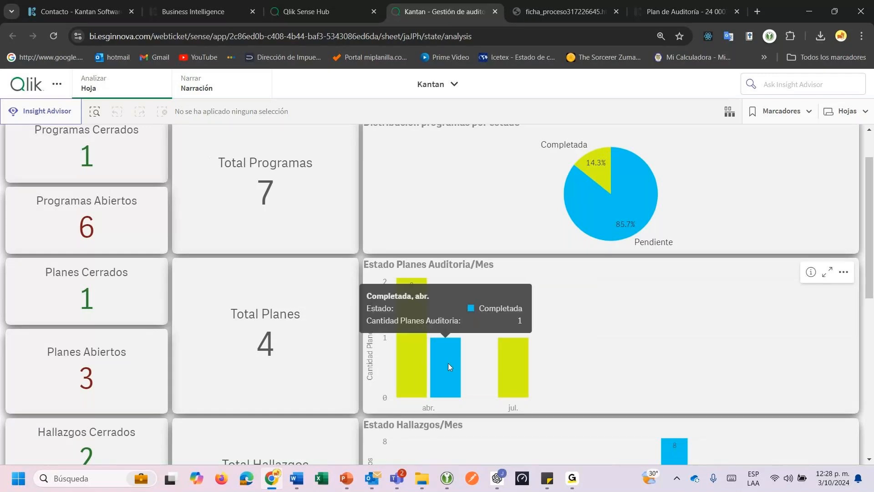
{"action": "scroll", "coordinate": [448, 367], "scroll_direction": "down", "scroll_amount": 4}
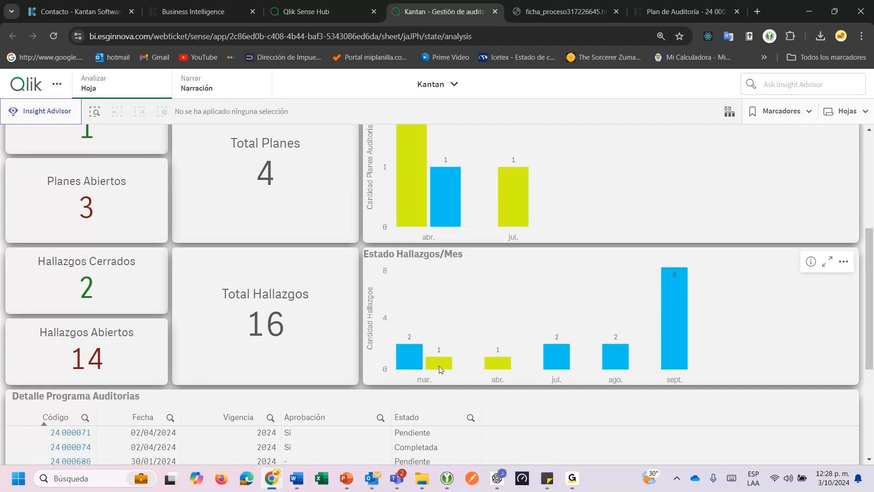
{"action": "mouse_move", "coordinate": [672, 370]}
{"action": "mouse_move", "coordinate": [676, 355]}
{"action": "scroll", "coordinate": [470, 362], "scroll_direction": "down", "scroll_amount": 1}
{"action": "scroll", "coordinate": [470, 362], "scroll_direction": "down", "scroll_amount": 2}
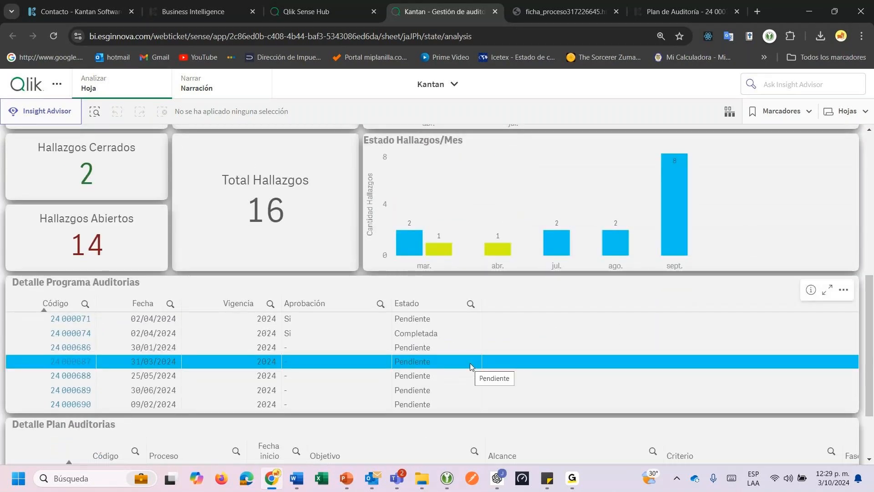
Select the sept. bar in Estado Hallazgos/Mes, then scroll down to Detalle Plan Auditorias showing plan 24 000155 (Compras).
{"action": "left_click", "coordinate": [665, 235]}
{"action": "left_click", "coordinate": [840, 122]}
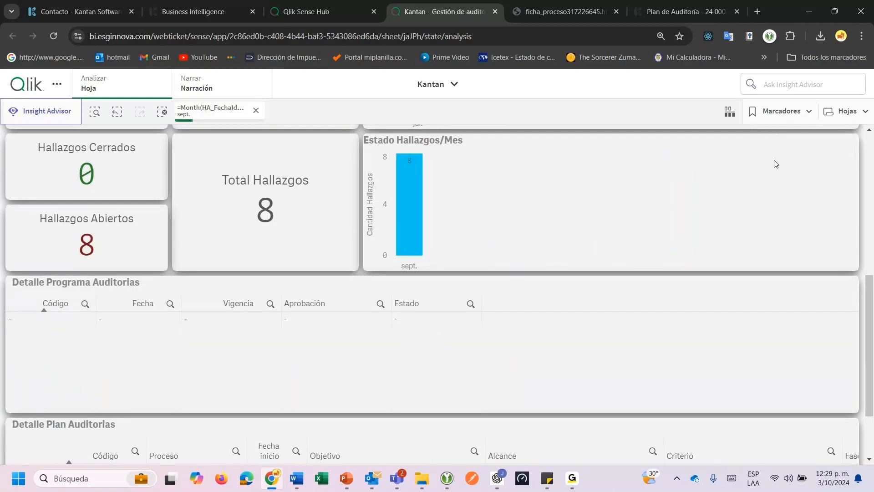
{"action": "scroll", "coordinate": [776, 164], "scroll_direction": "up", "scroll_amount": 7}
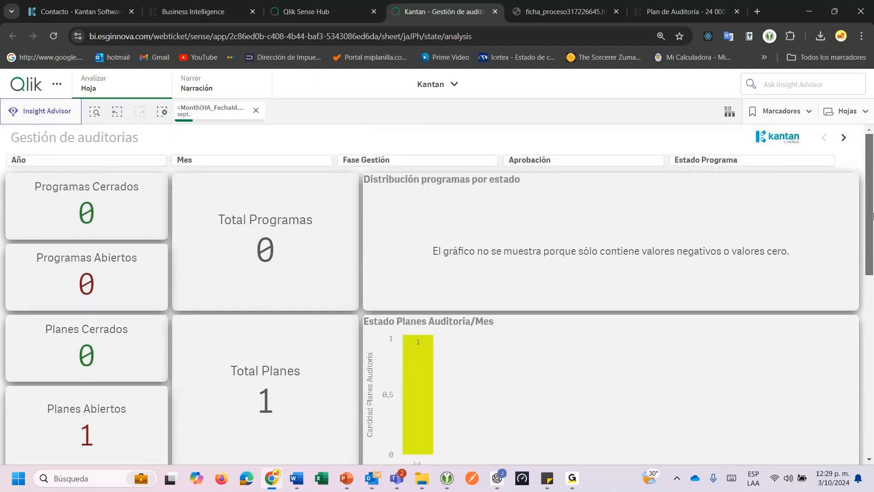
{"action": "left_click_drag", "start_coordinate": [872, 224], "coordinate": [873, 295]}
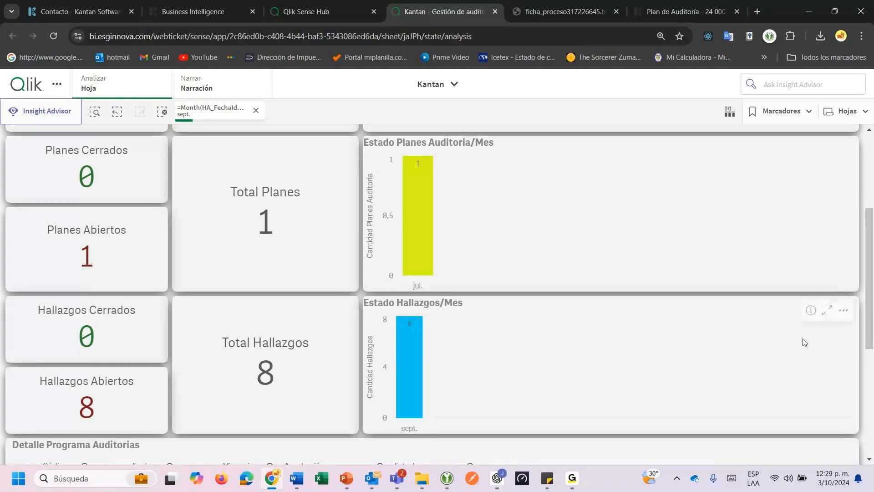
{"action": "scroll", "coordinate": [804, 342], "scroll_direction": "down", "scroll_amount": 5}
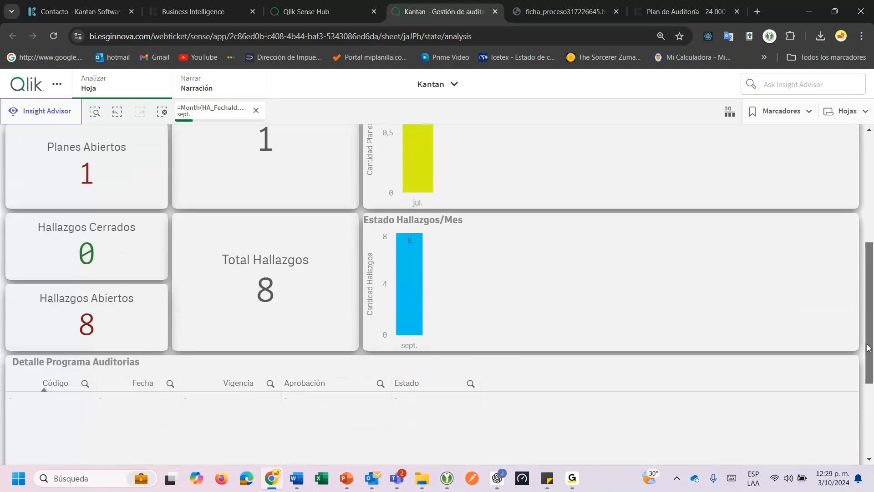
{"action": "scroll", "coordinate": [857, 399], "scroll_direction": "down", "scroll_amount": 2}
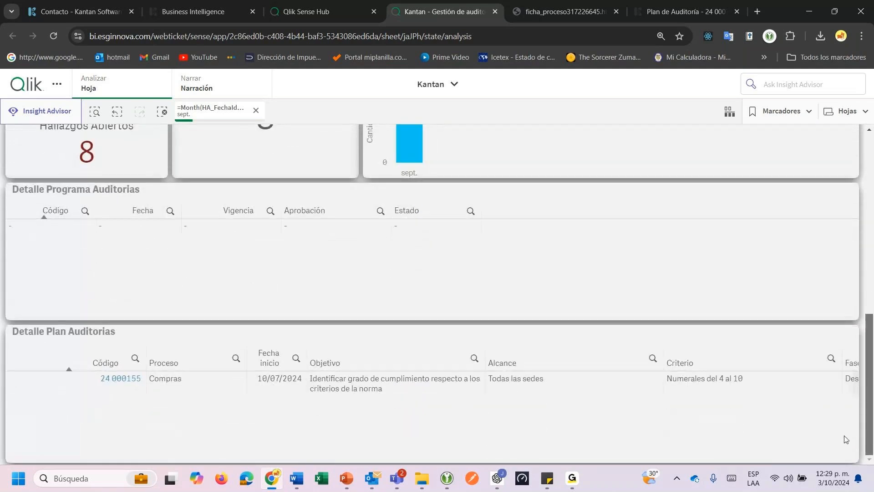
{"action": "left_click", "coordinate": [121, 379]}
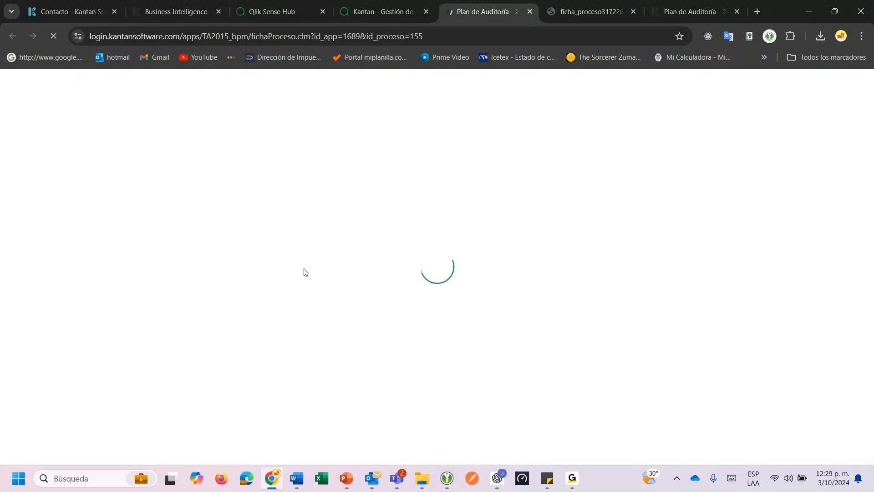
{"action": "scroll", "coordinate": [293, 282], "scroll_direction": "down", "scroll_amount": 15}
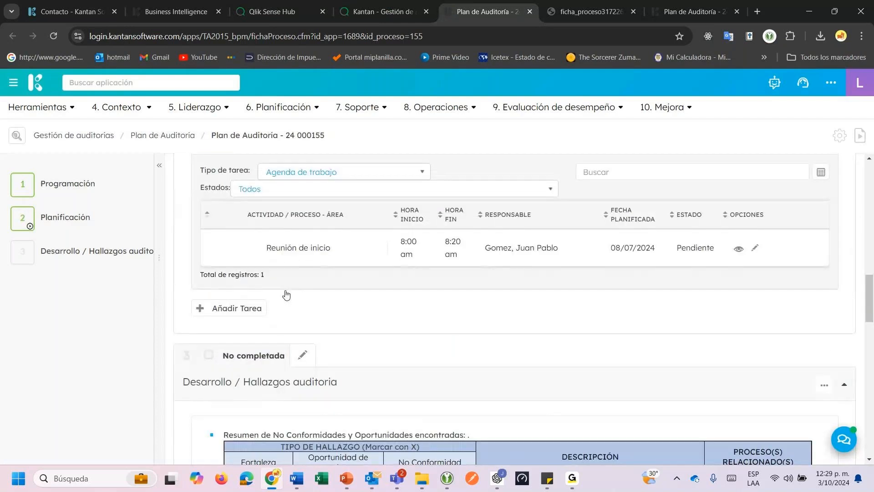
{"action": "scroll", "coordinate": [491, 287], "scroll_direction": "down", "scroll_amount": 10}
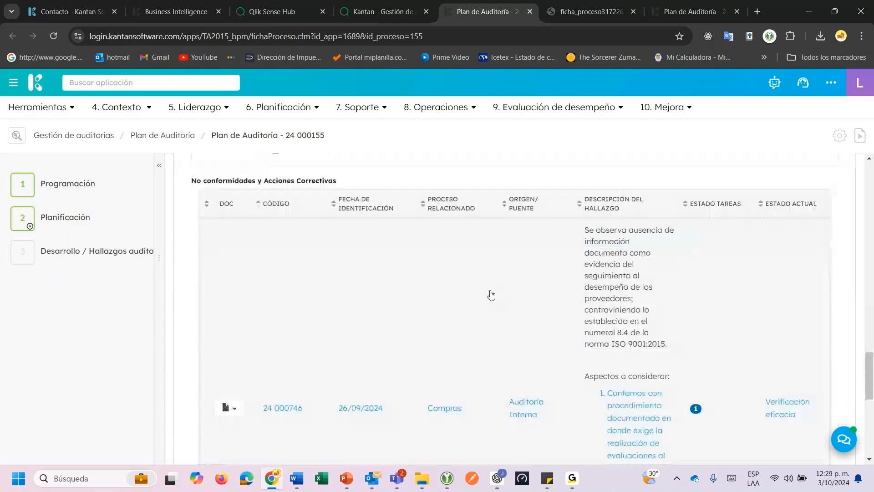
{"action": "scroll", "coordinate": [491, 295], "scroll_direction": "down", "scroll_amount": 5}
{"action": "scroll", "coordinate": [488, 302], "scroll_direction": "up", "scroll_amount": 10}
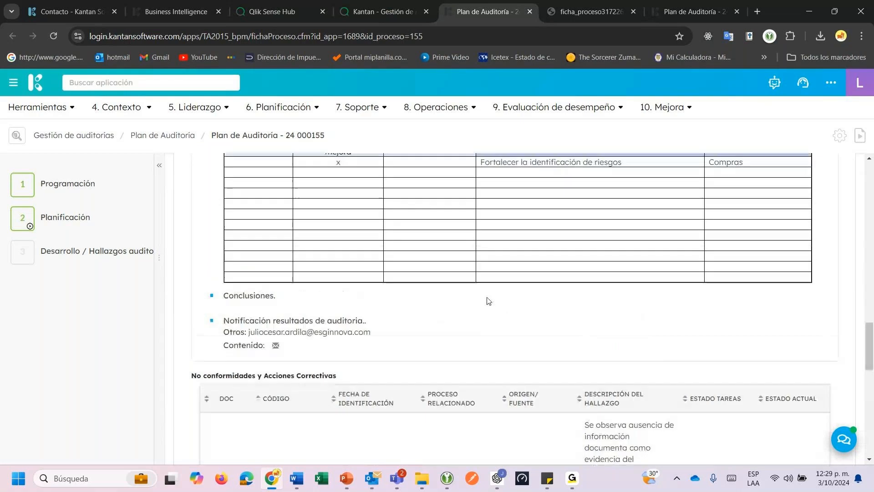
{"action": "scroll", "coordinate": [488, 300], "scroll_direction": "up", "scroll_amount": 10}
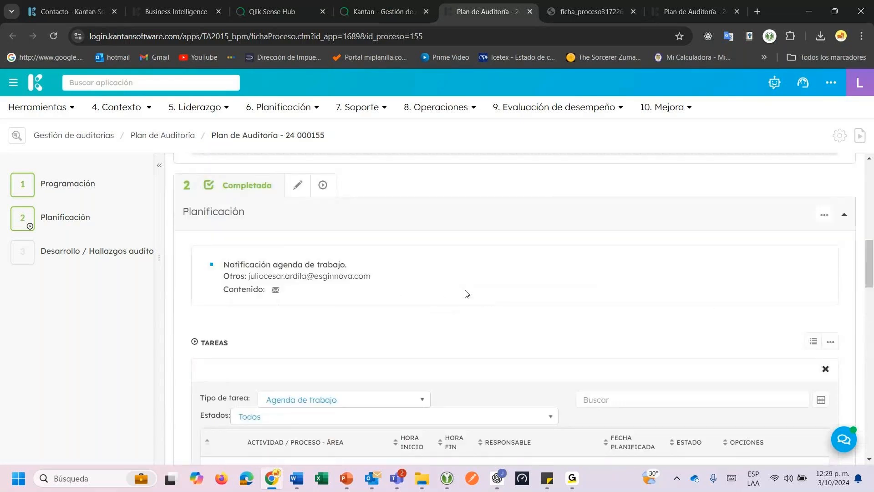
{"action": "left_click", "coordinate": [530, 12]}
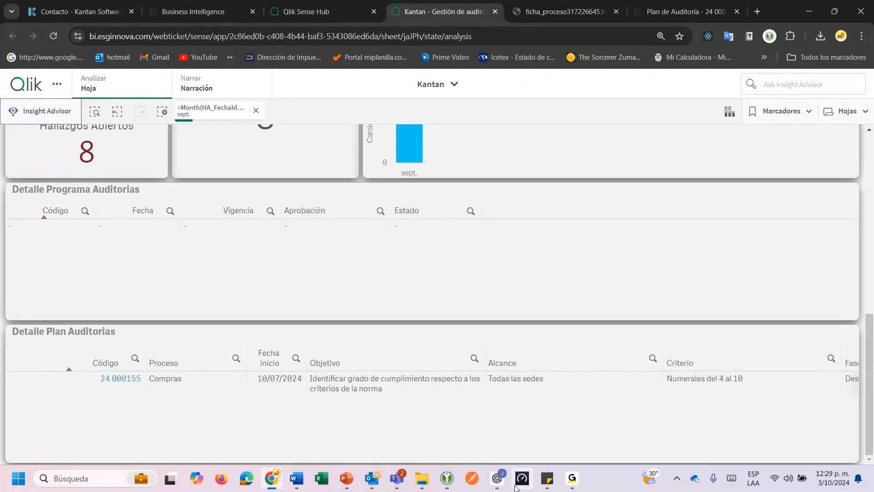
{"action": "left_click", "coordinate": [578, 481]}
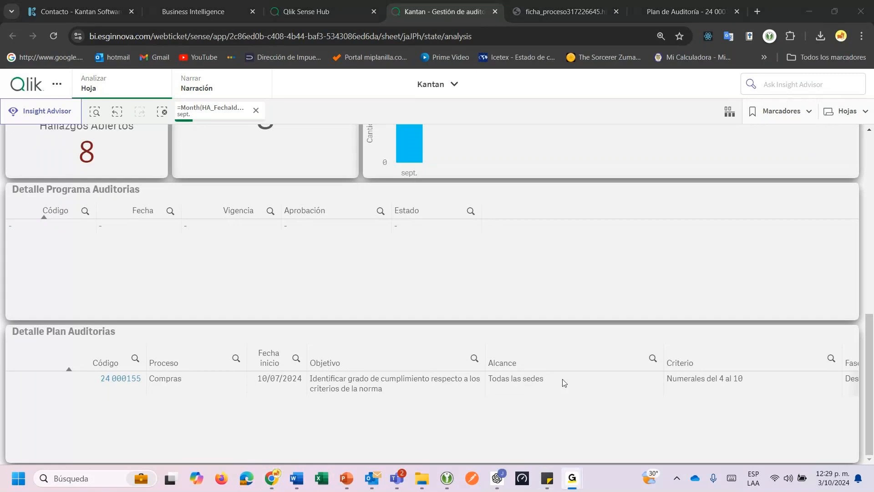